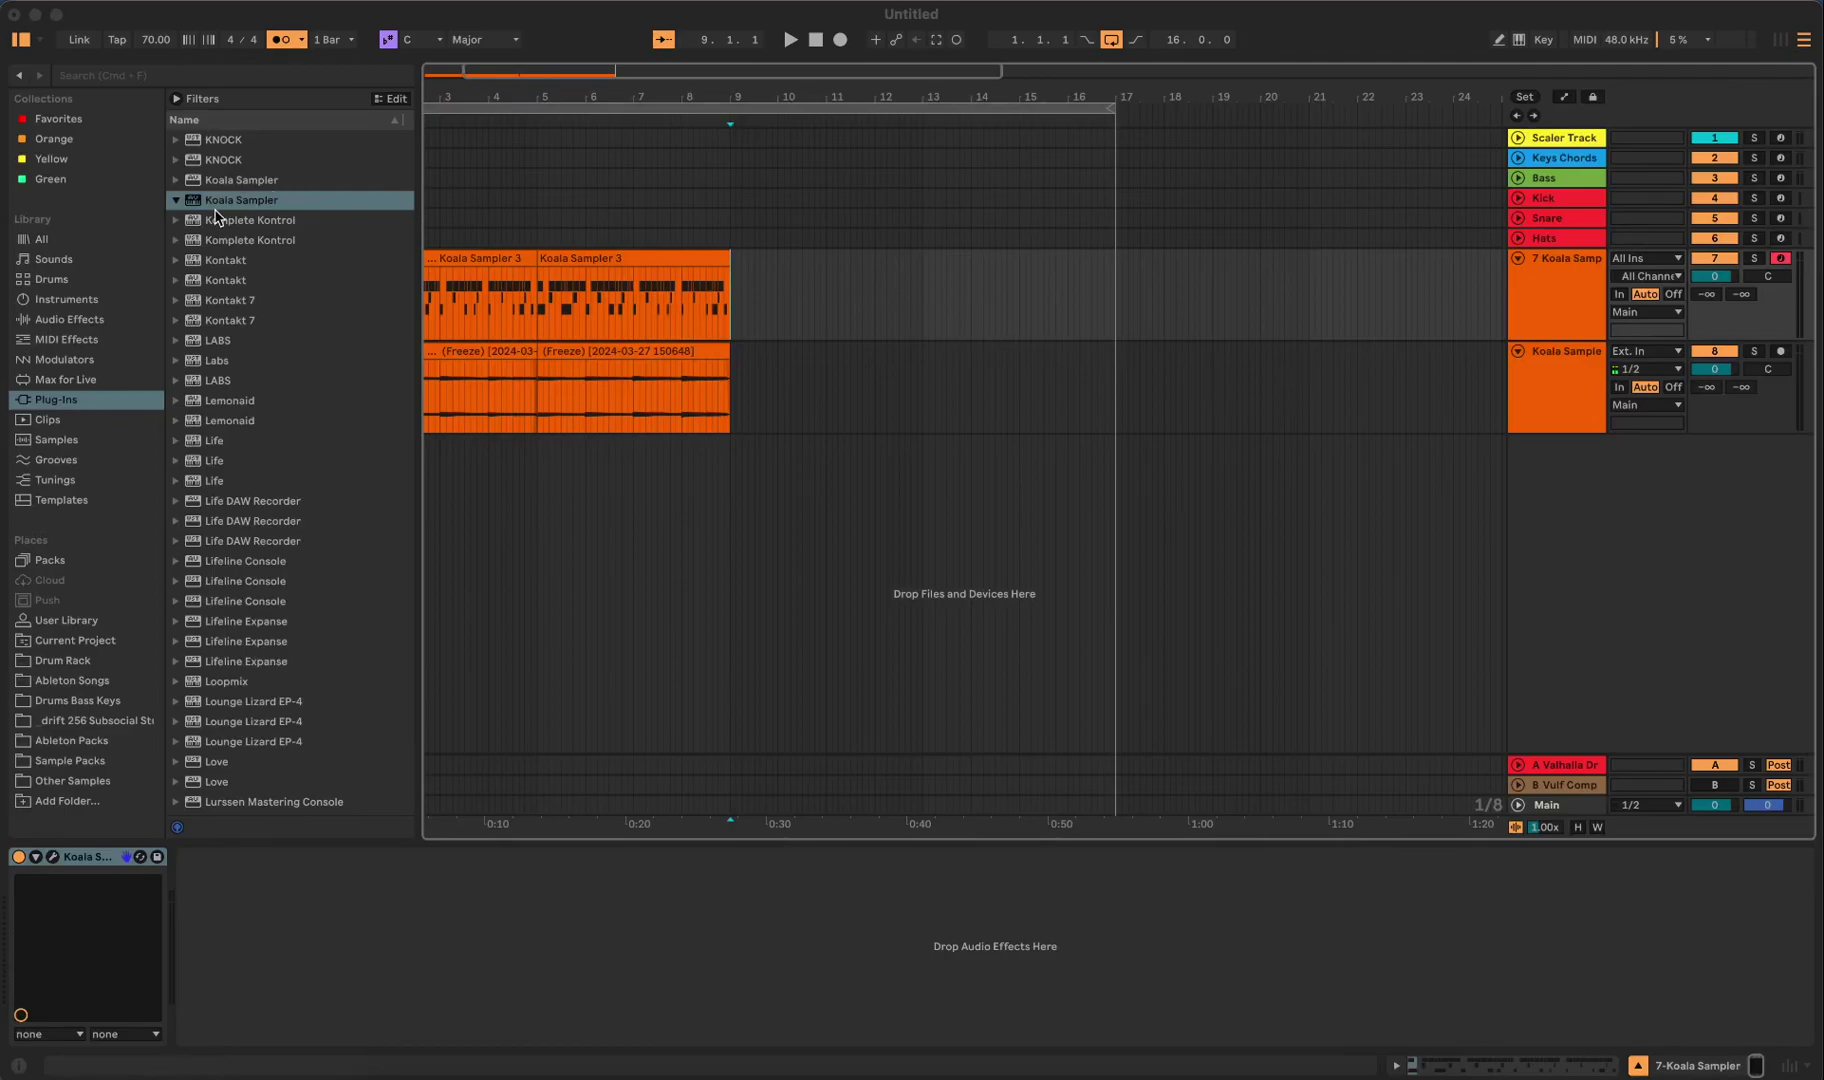
- Scroll up the Plug-ins browser that lists Koala Sampler
scroll(215, 200, up, 5)
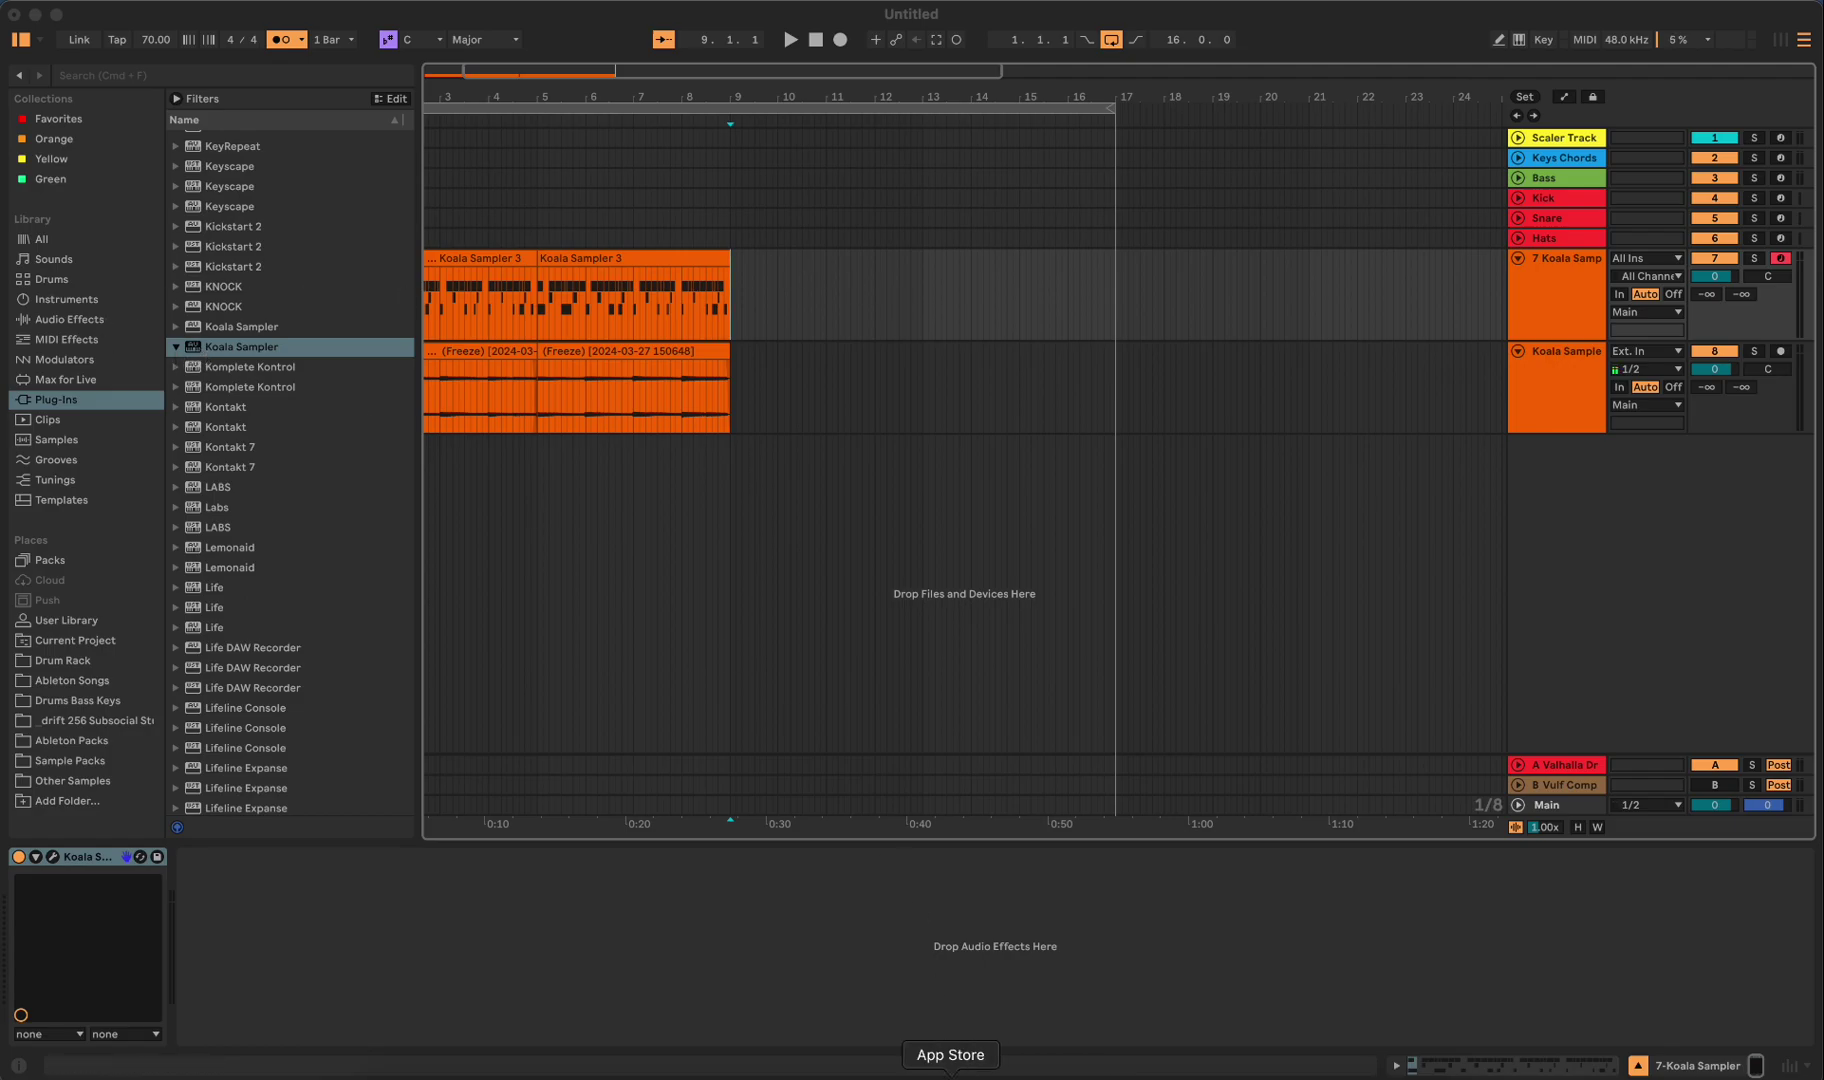
- Open the Mac App Store and search for 'koala sampler'
click(950, 1074)
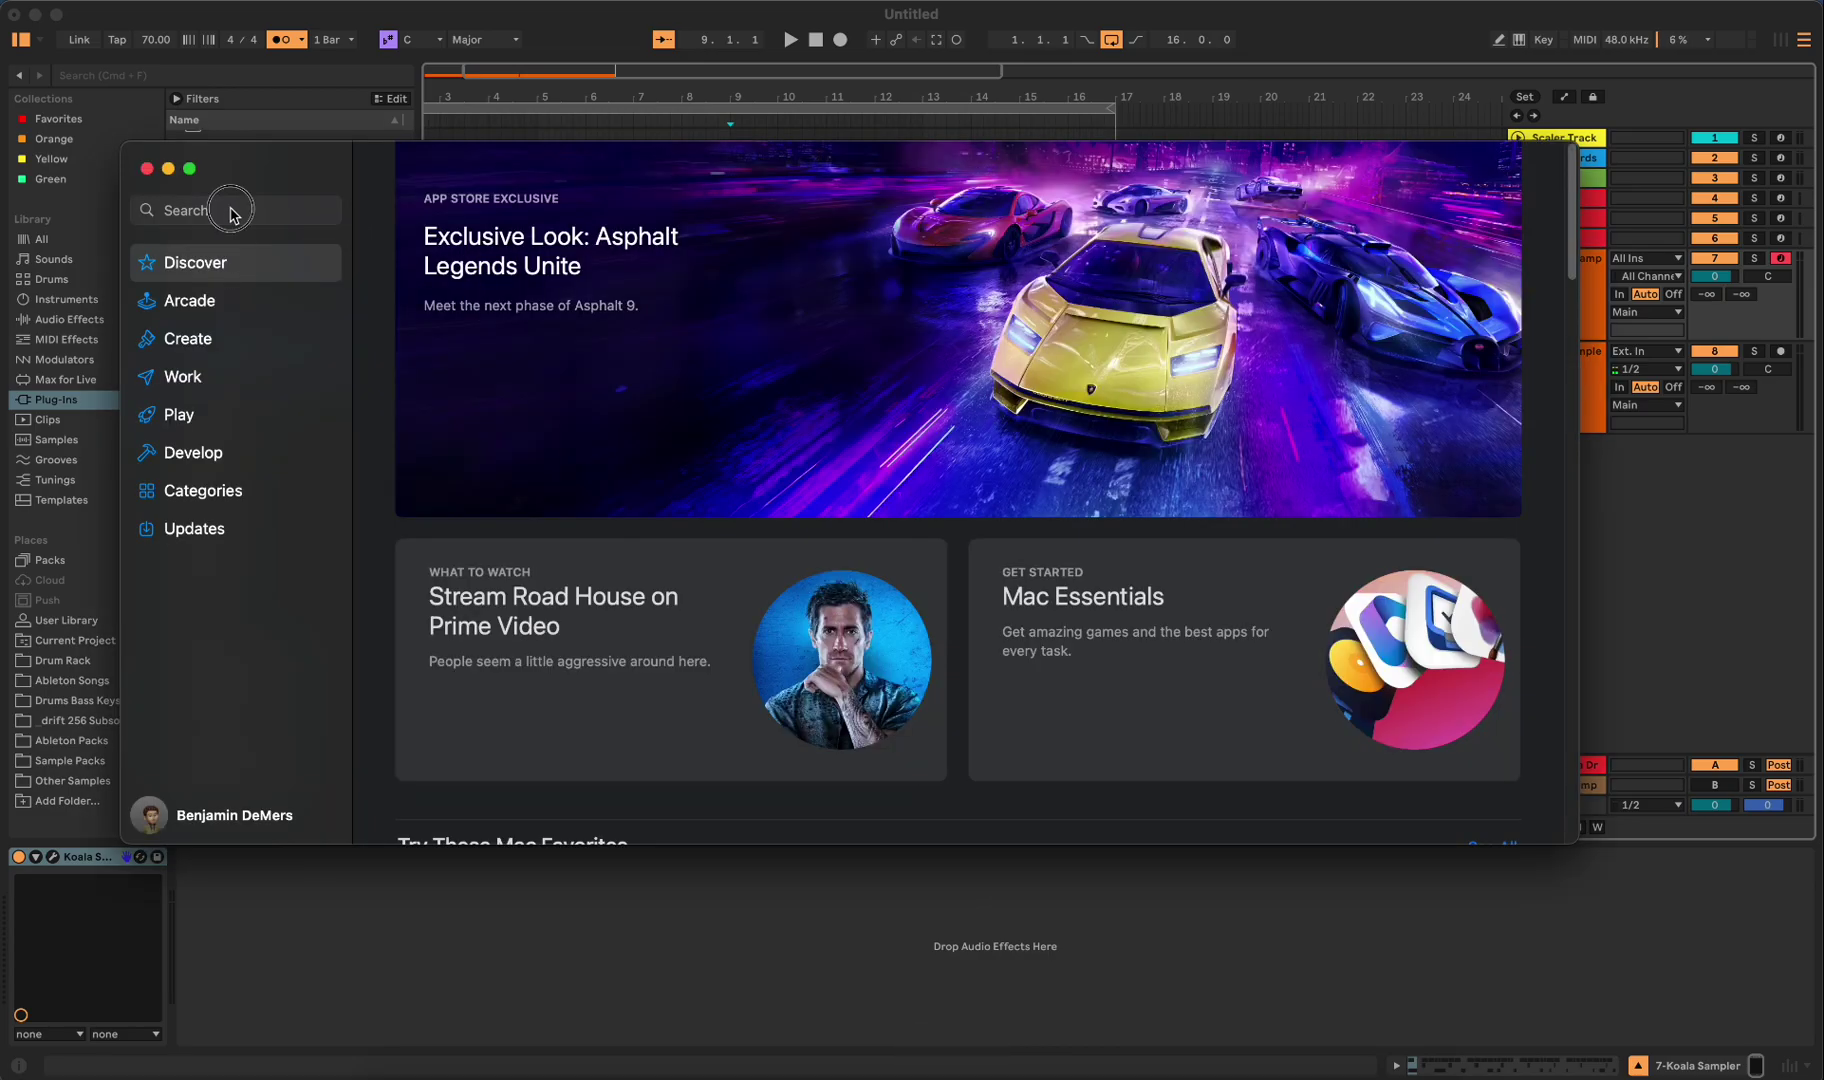
click(234, 211)
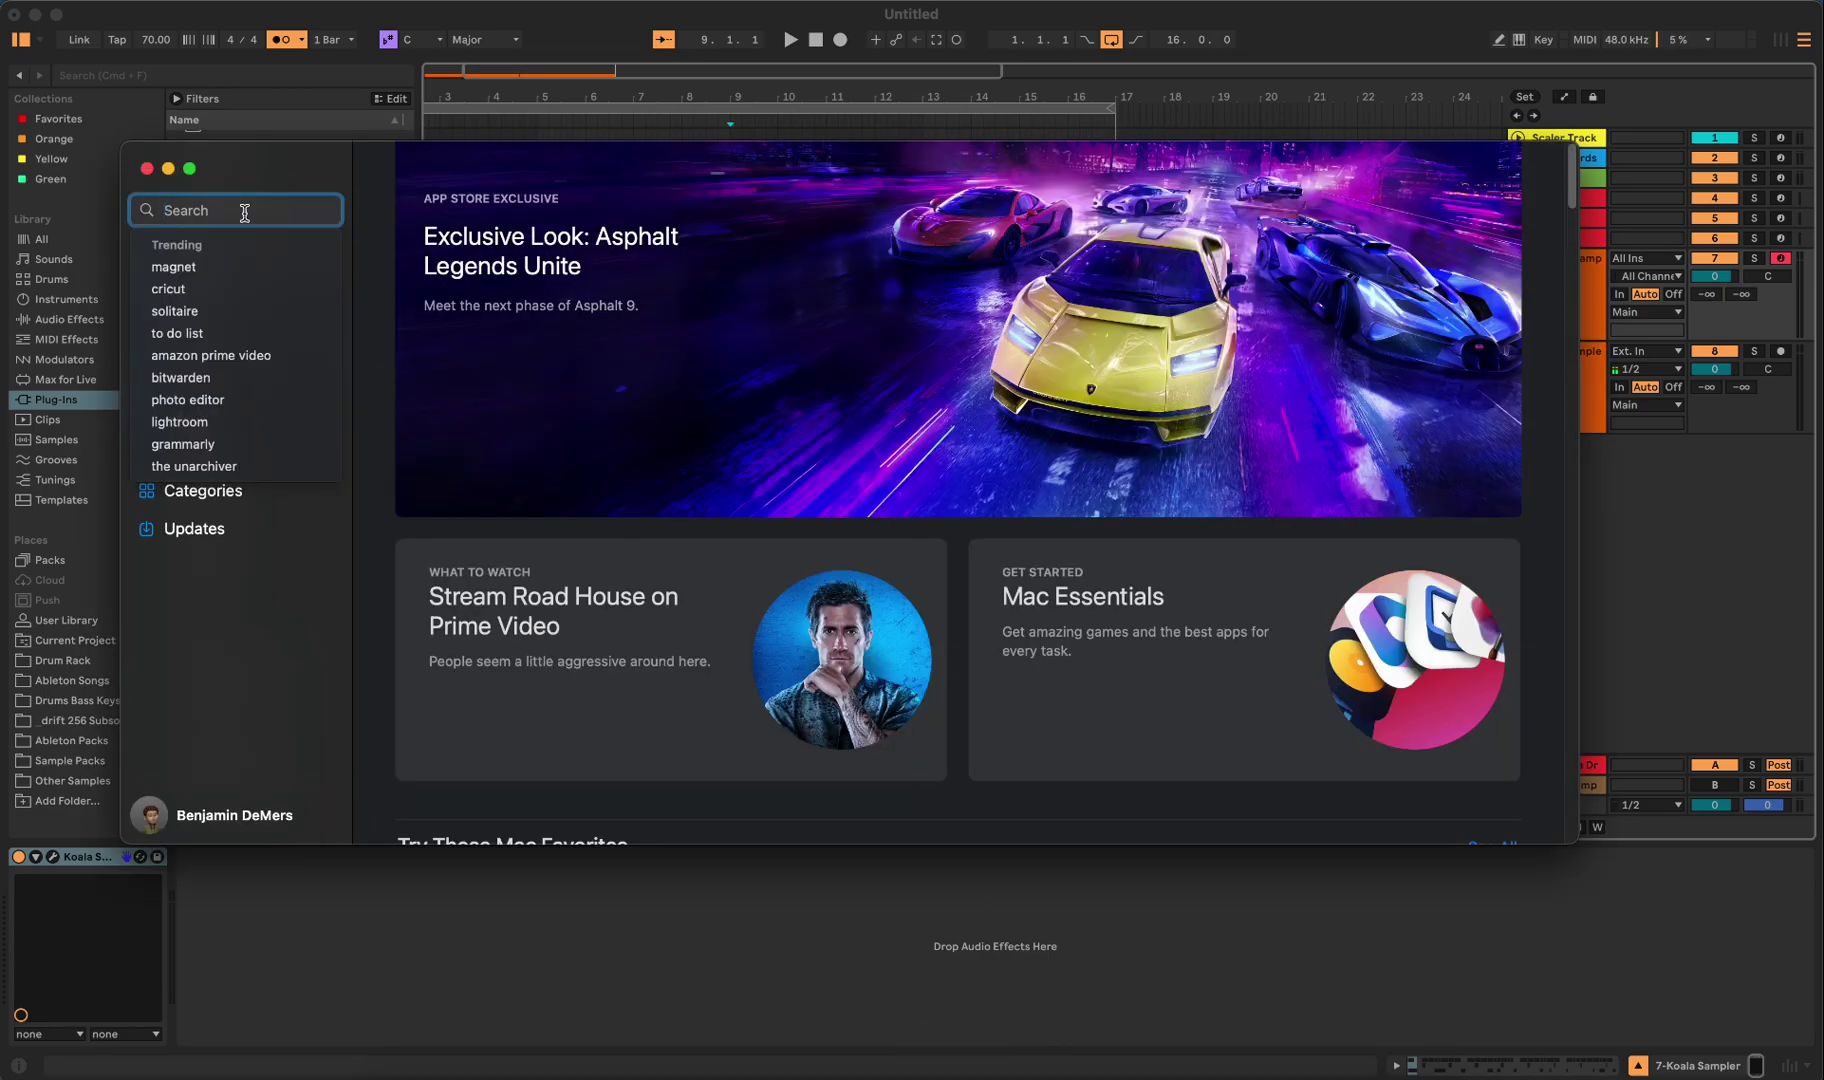
text(koaal)
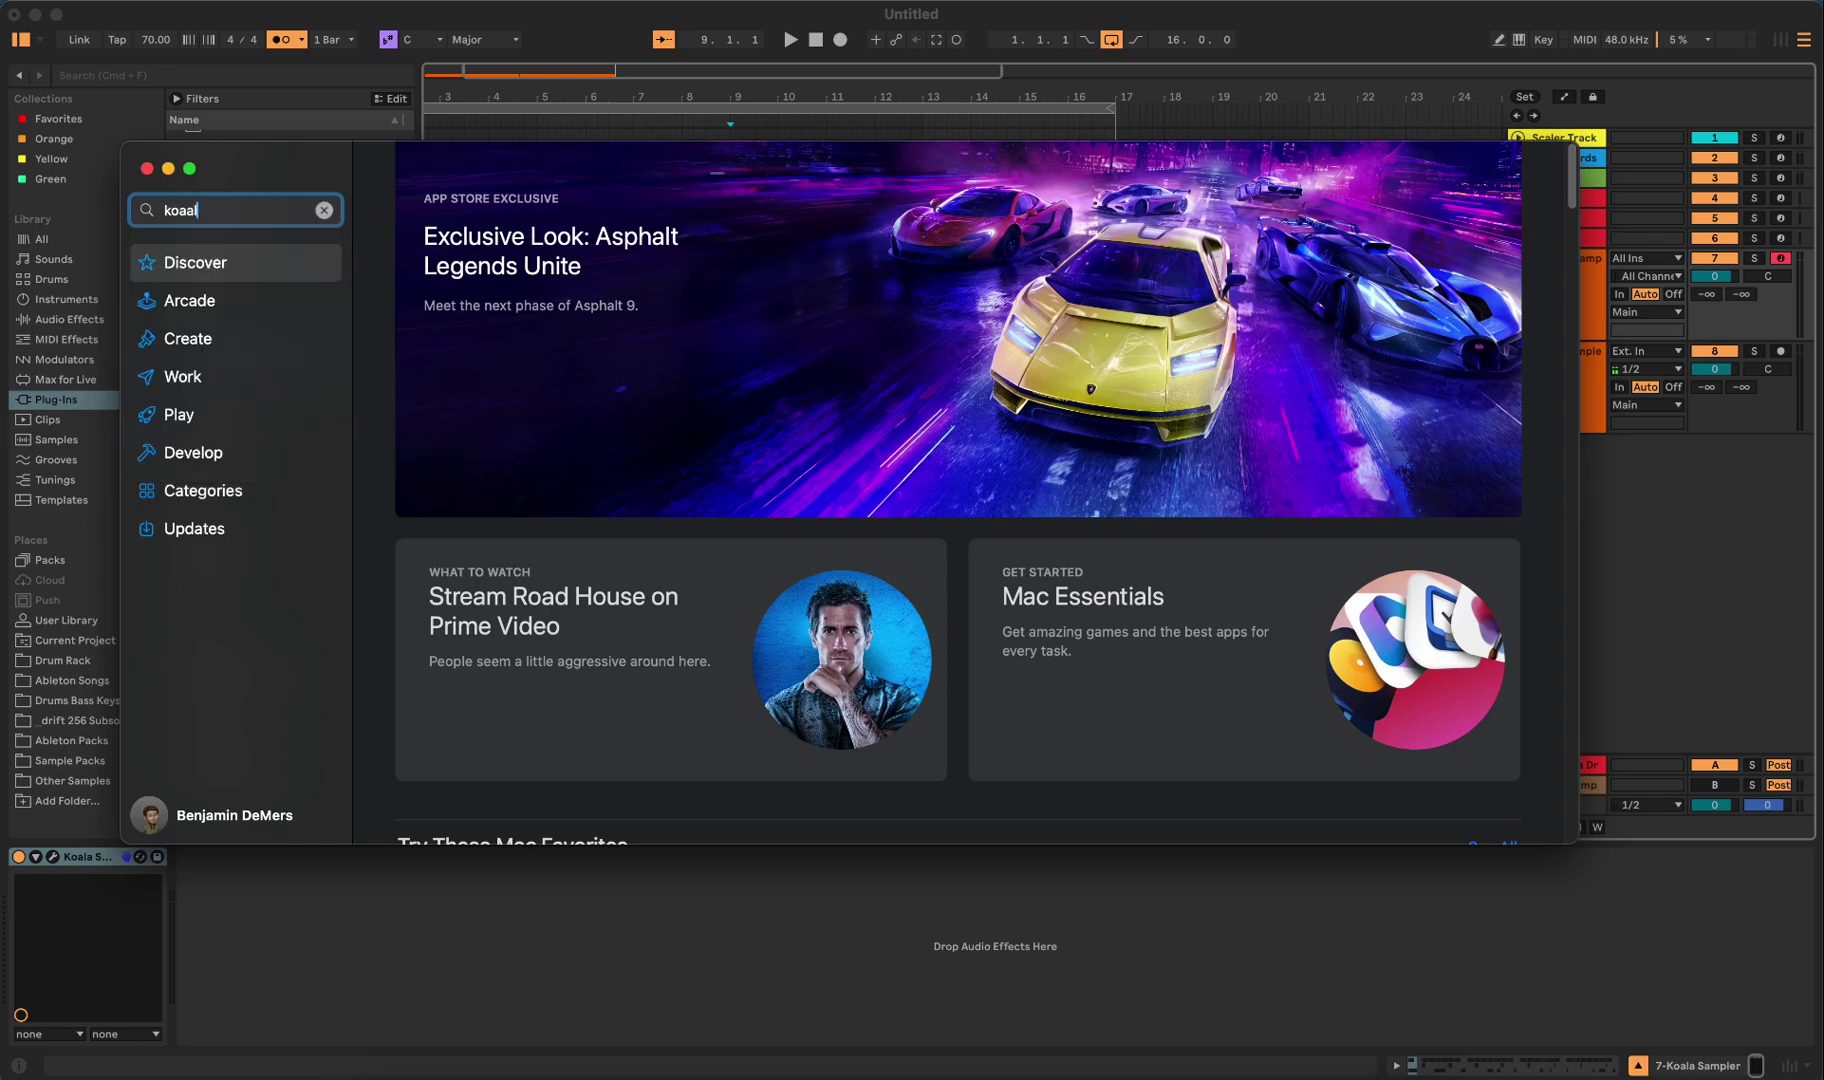
key(BackSpace)
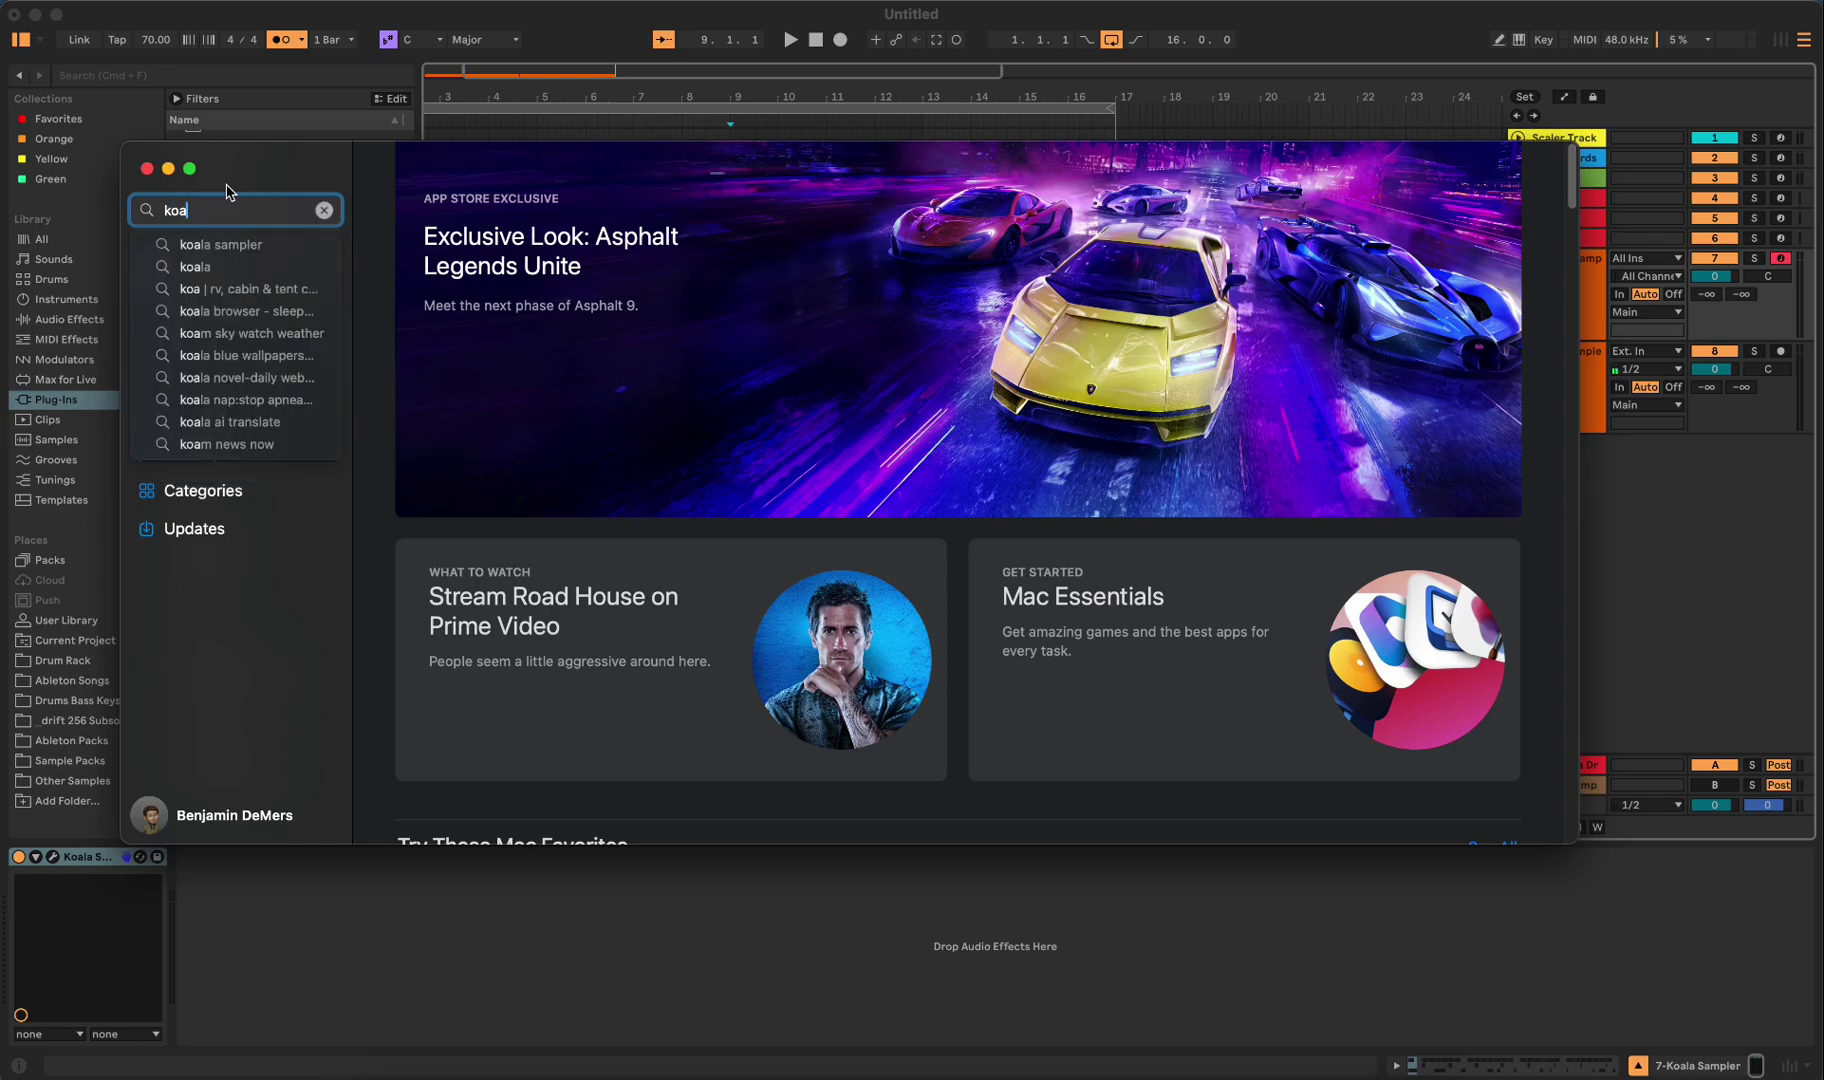
click(240, 246)
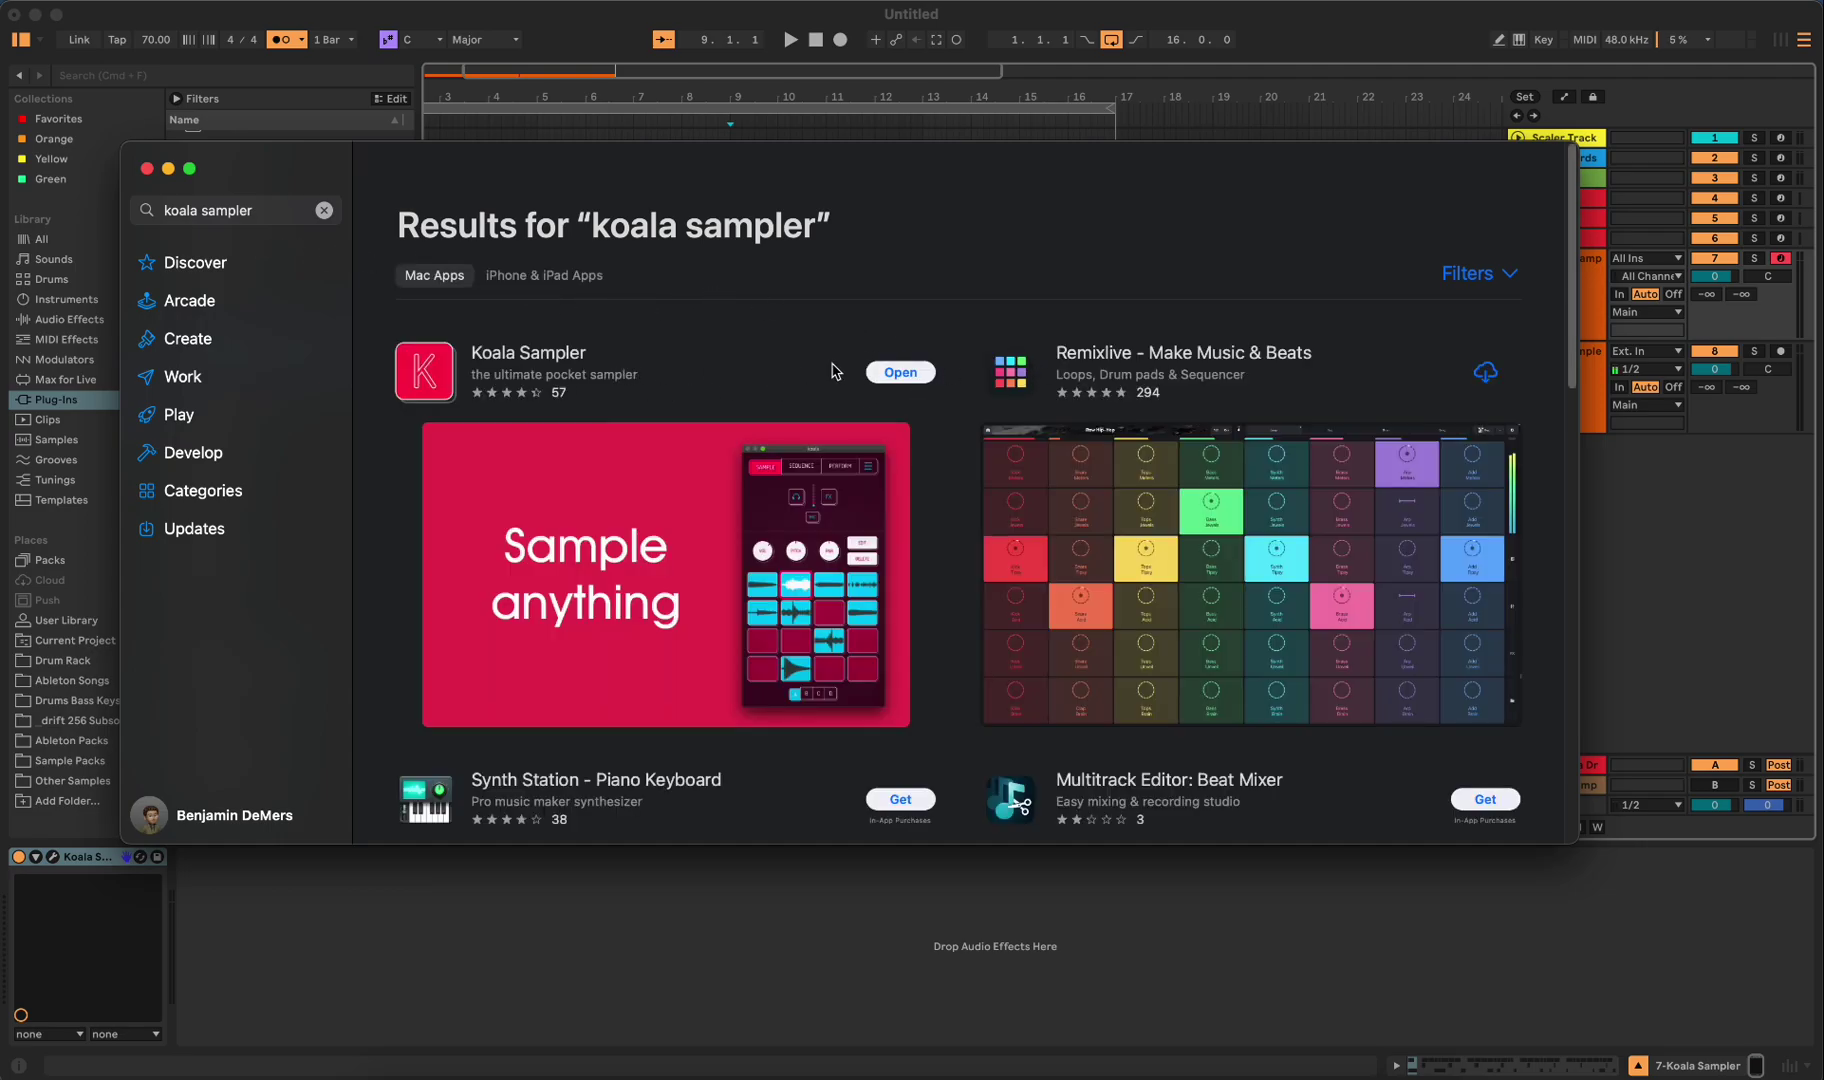
- Switch the search results to iPhone & iPad Apps to show Koala Sampler
scroll(705, 482, down, 3)
scroll(714, 474, up, 3)
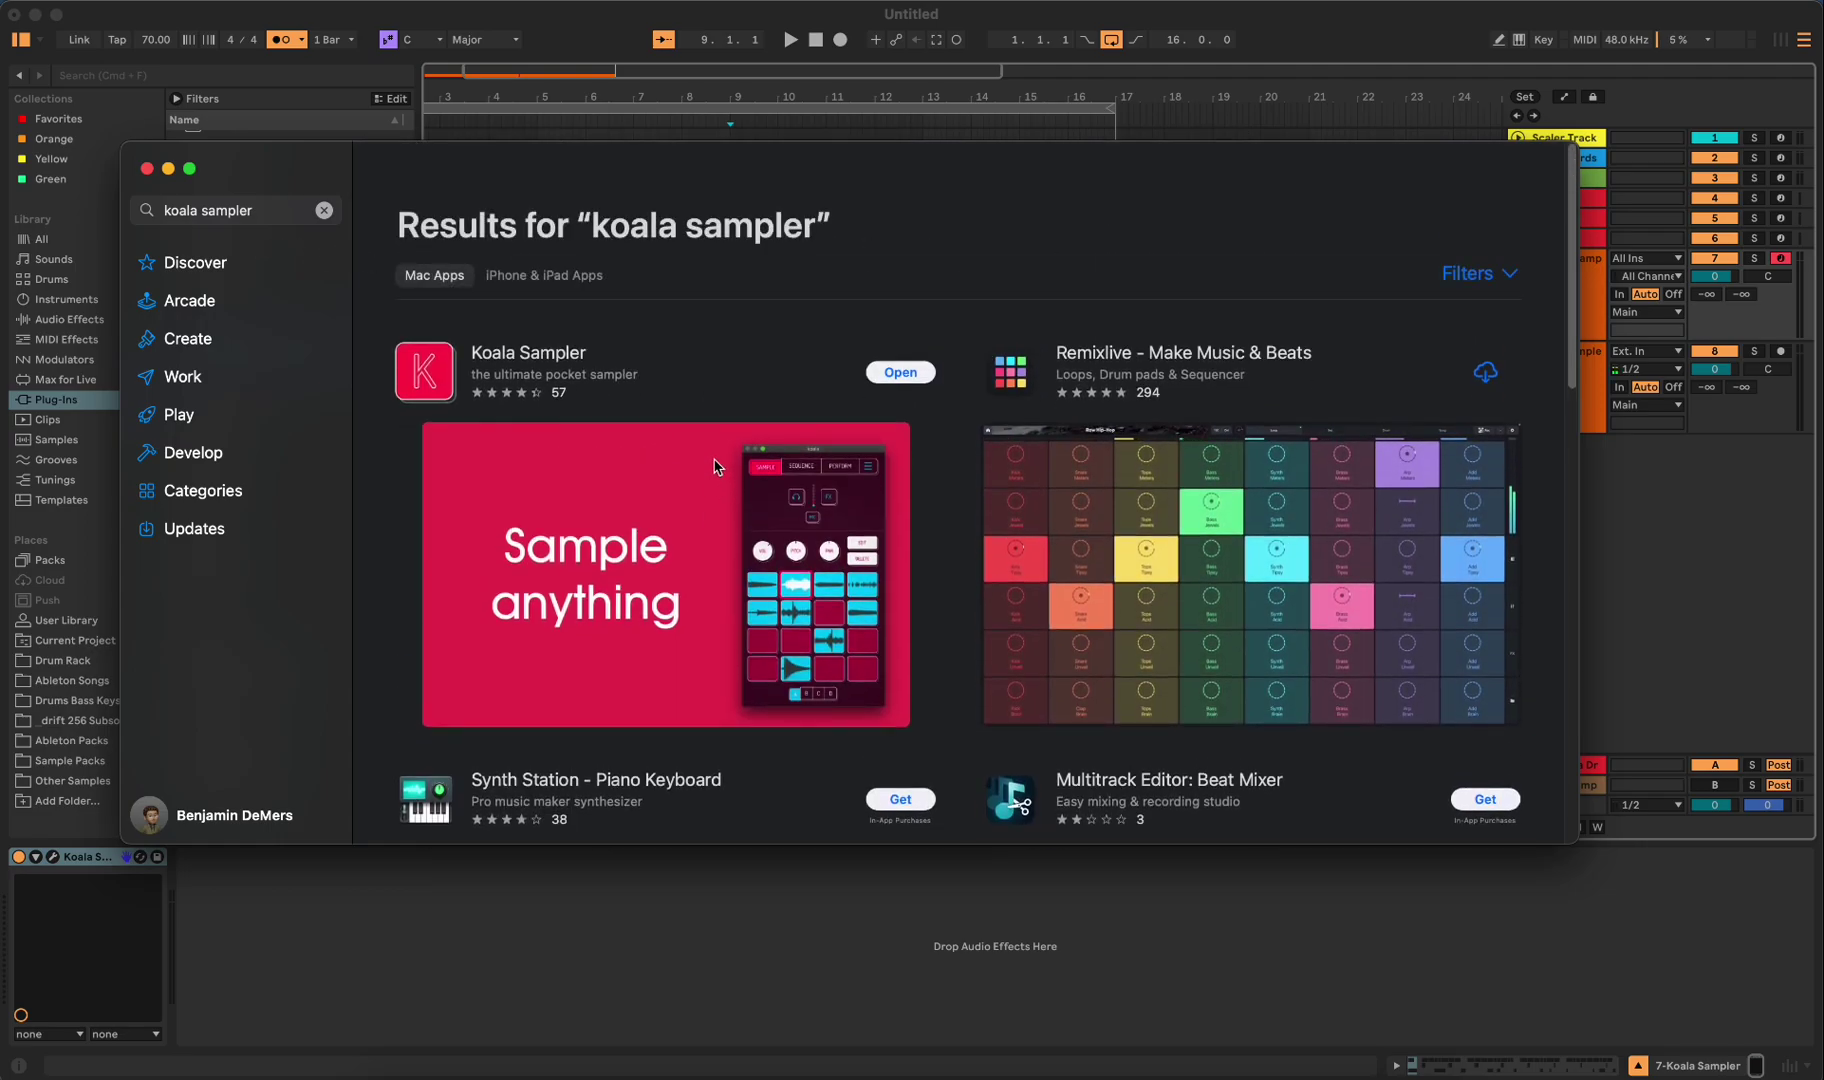
click(553, 280)
click(464, 277)
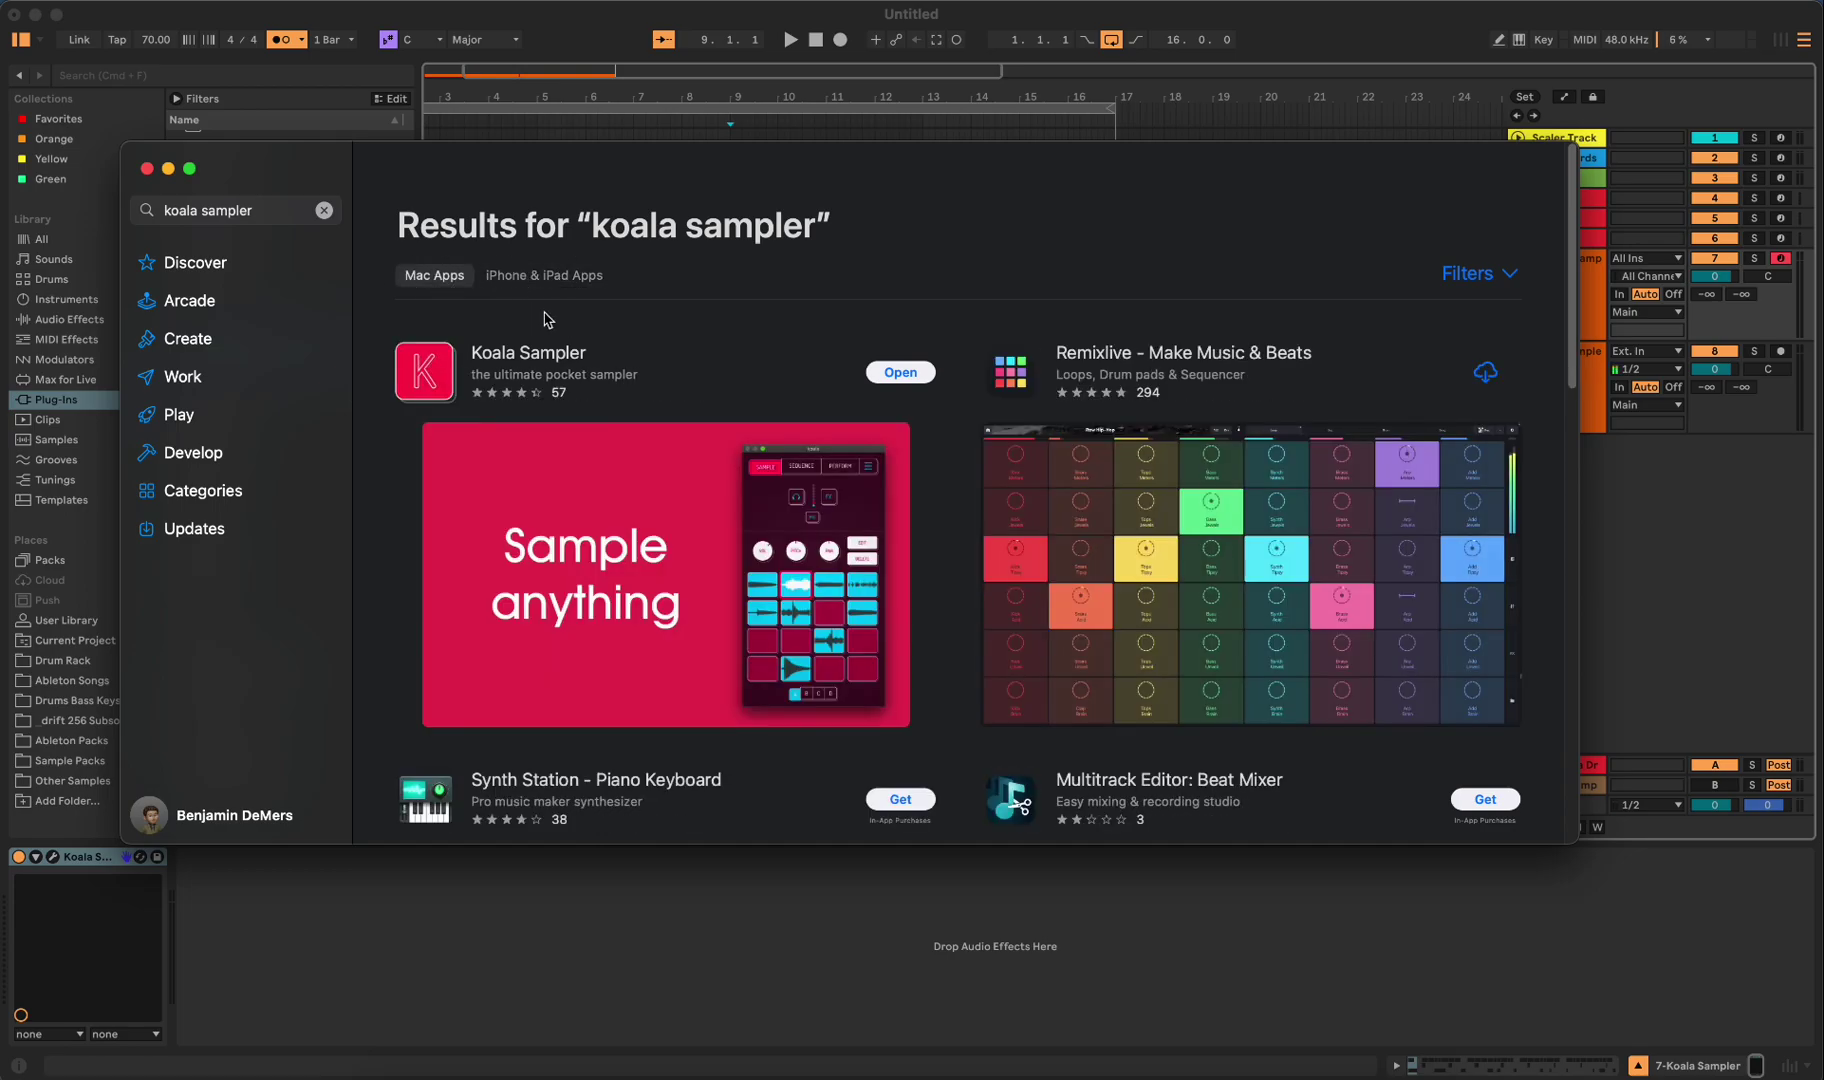
click(590, 284)
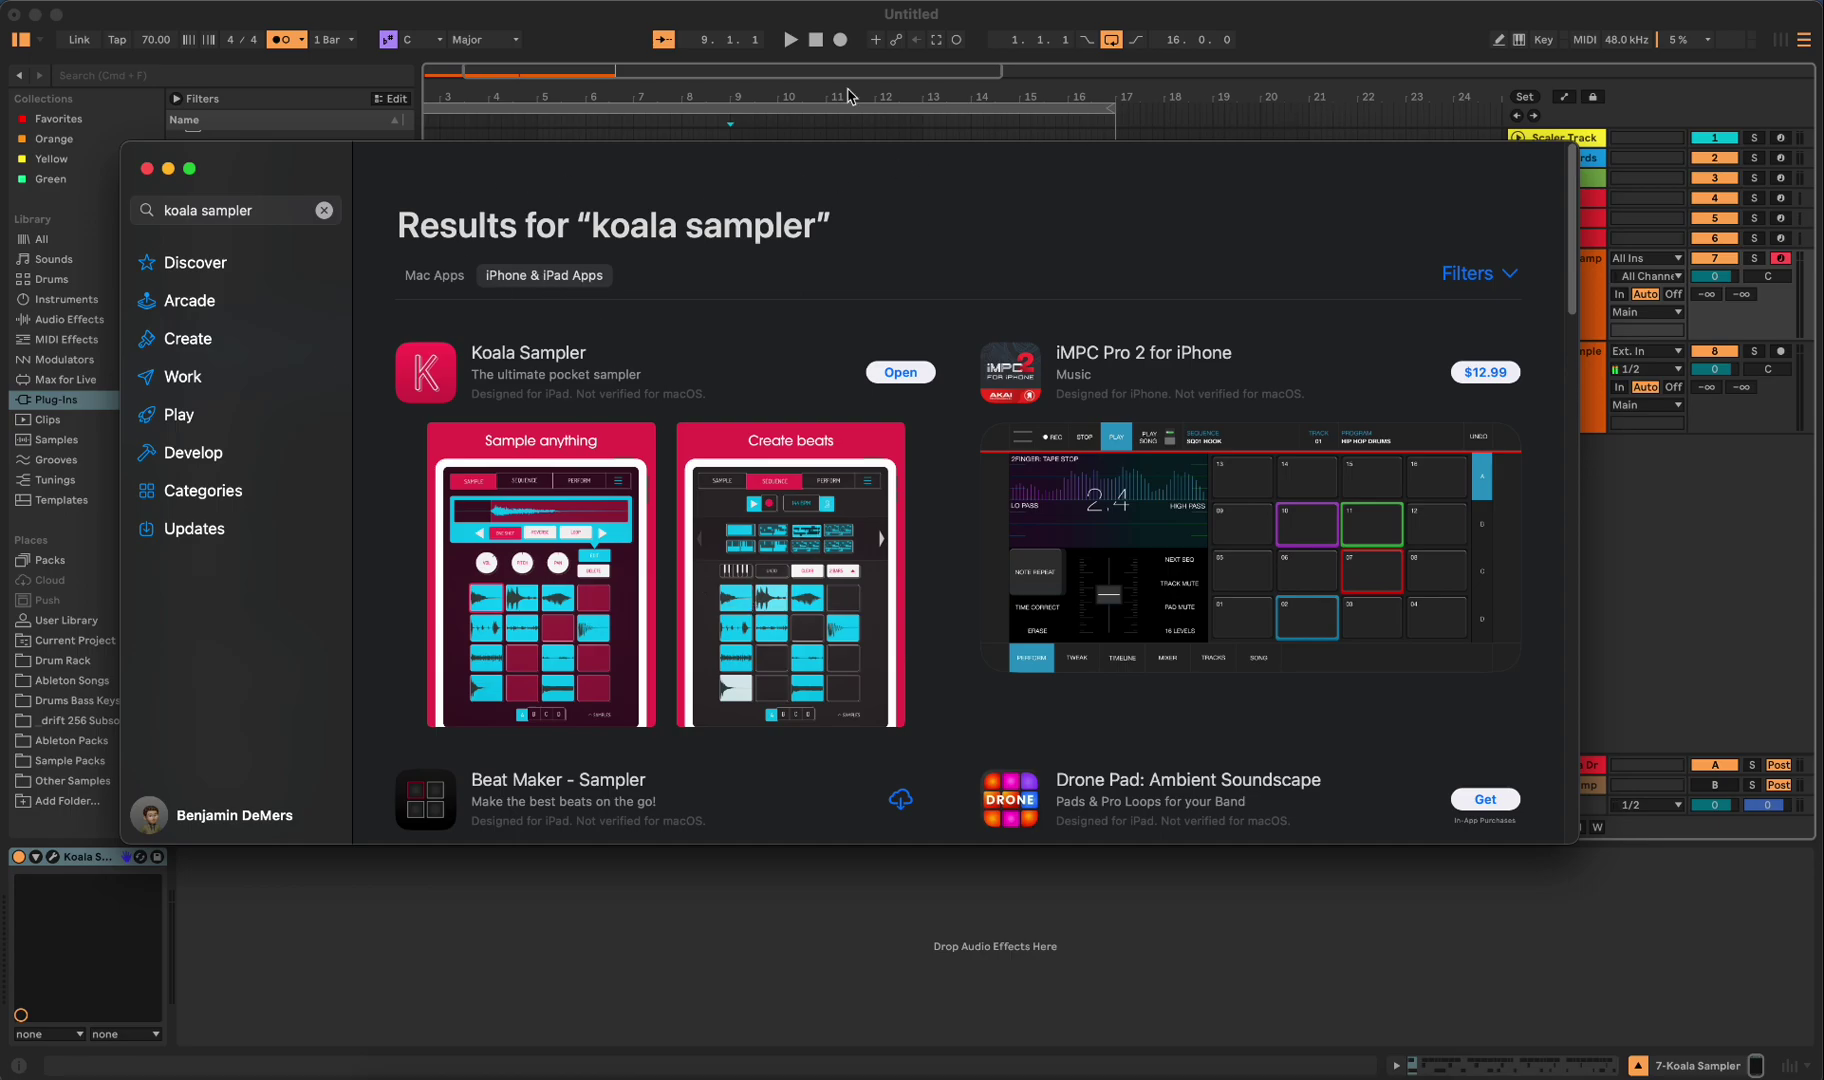
- Close the App Store, set the insert marker at bar 10, and open Koala Sampler
click(147, 168)
click(782, 305)
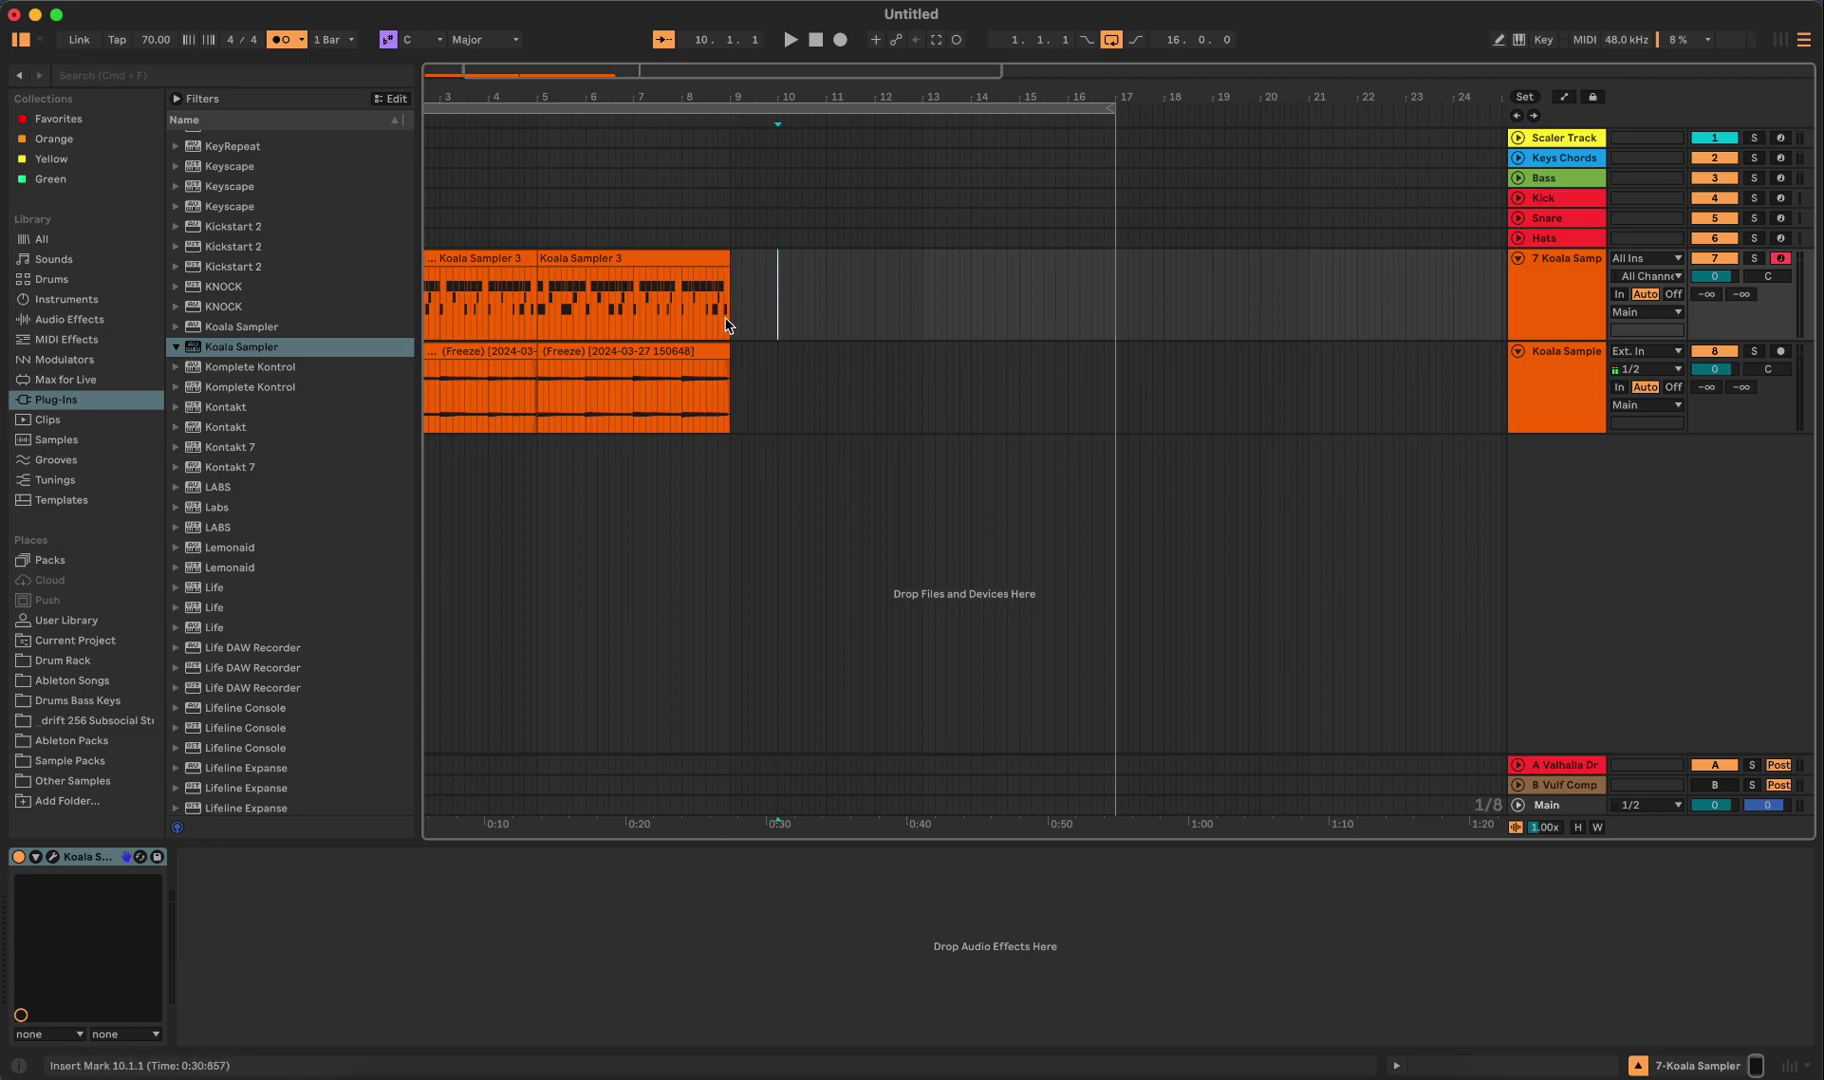
click(53, 856)
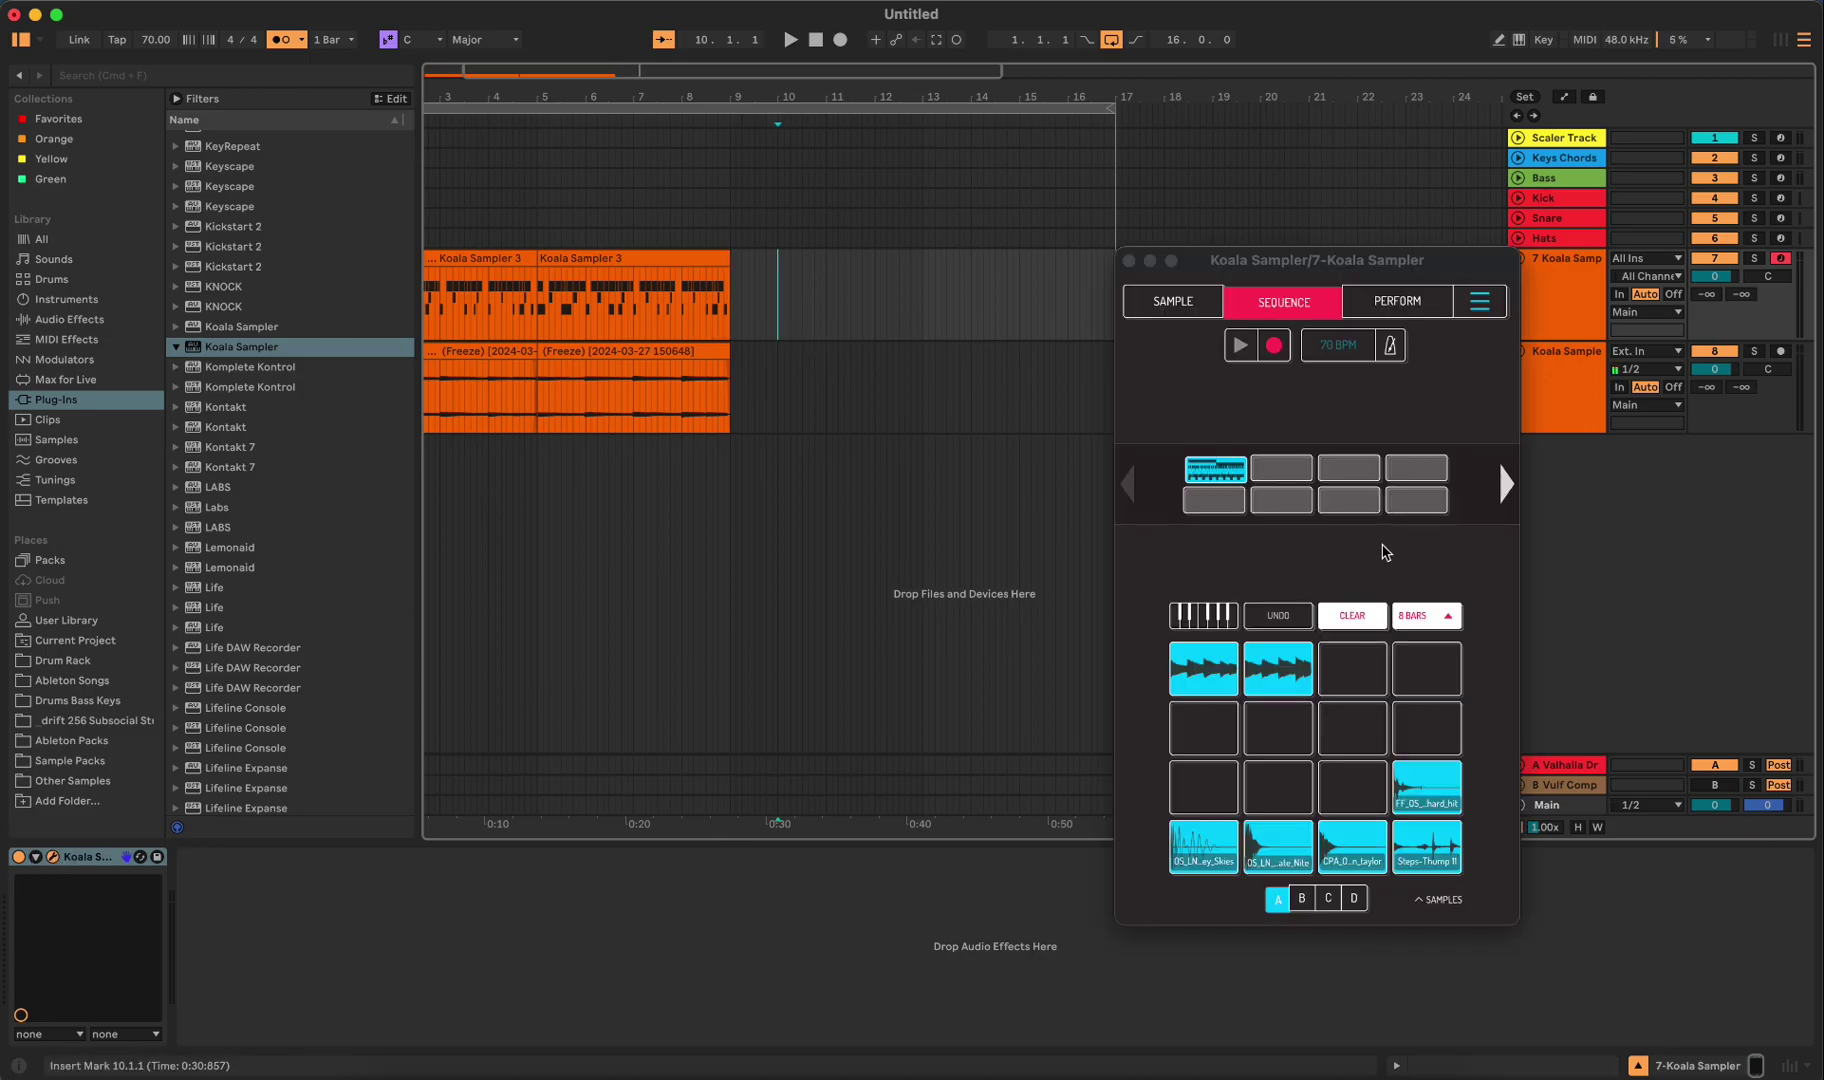
- Look through Koala's song options menu twice, then close the plugin window
click(1488, 310)
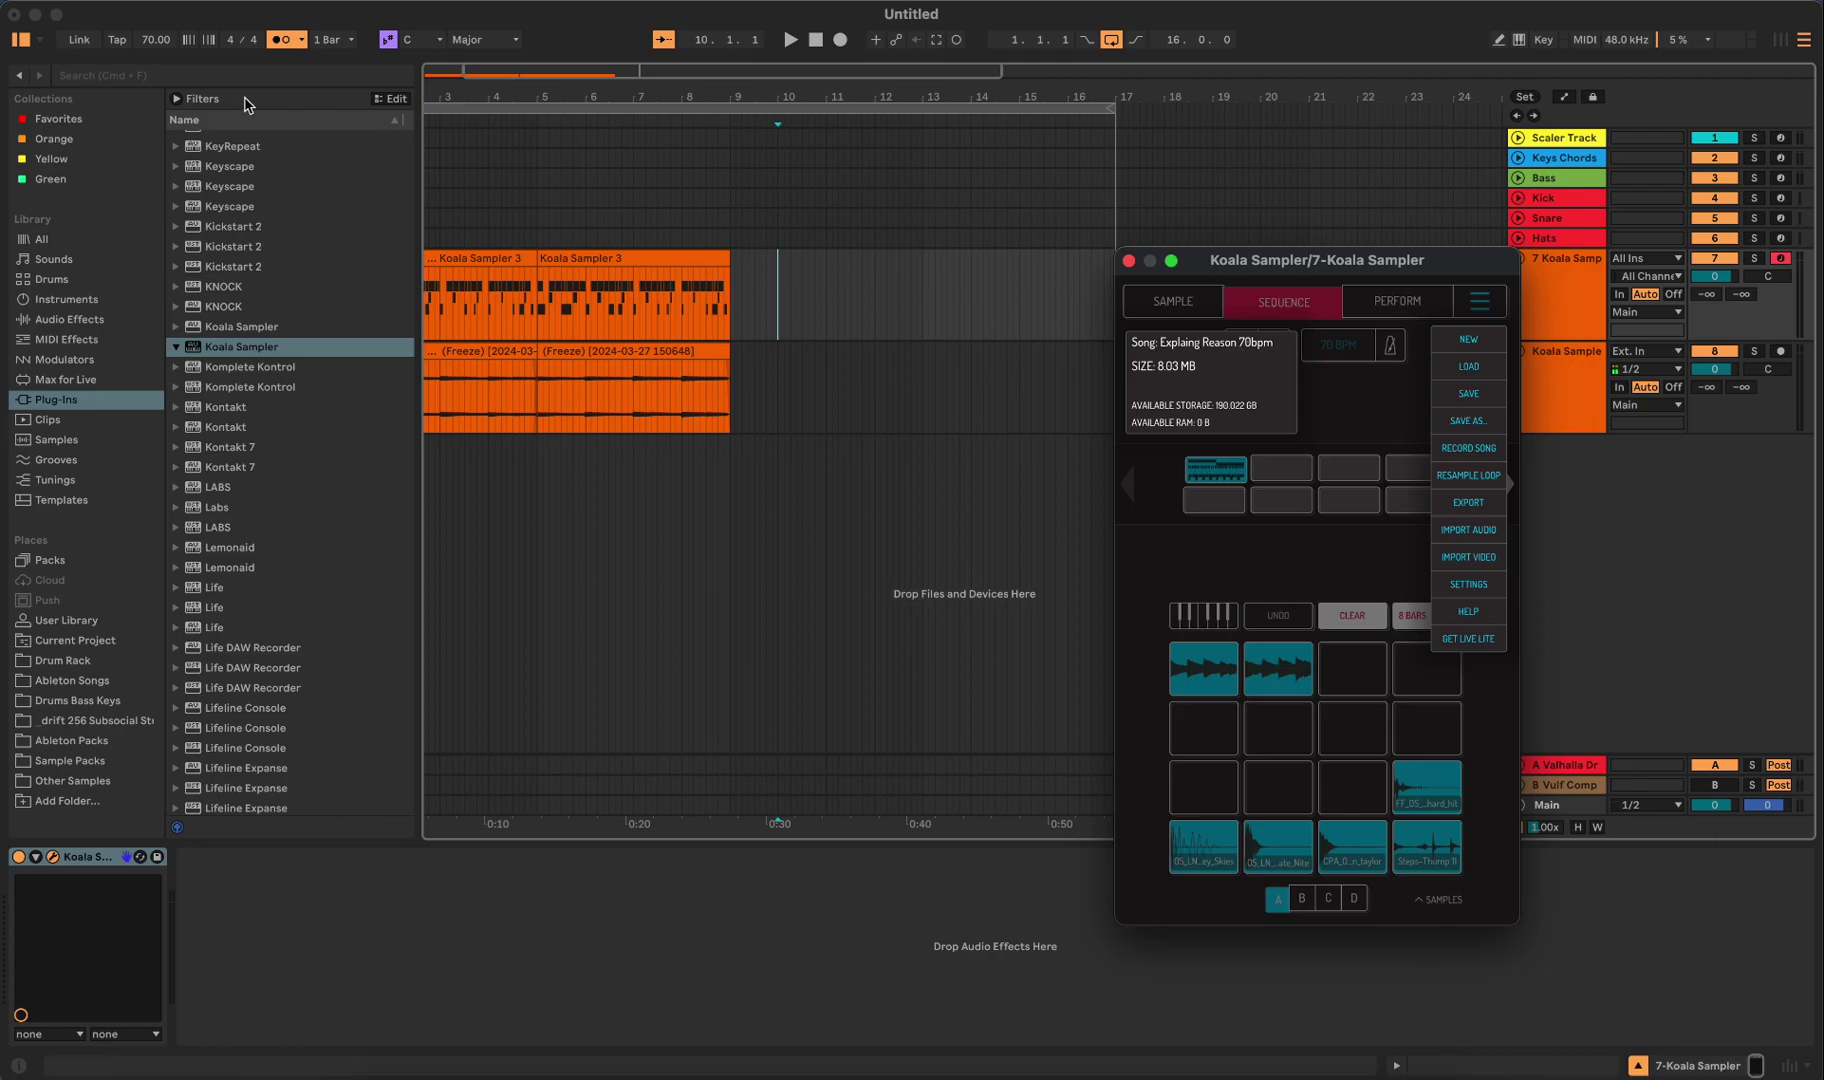
click(1372, 420)
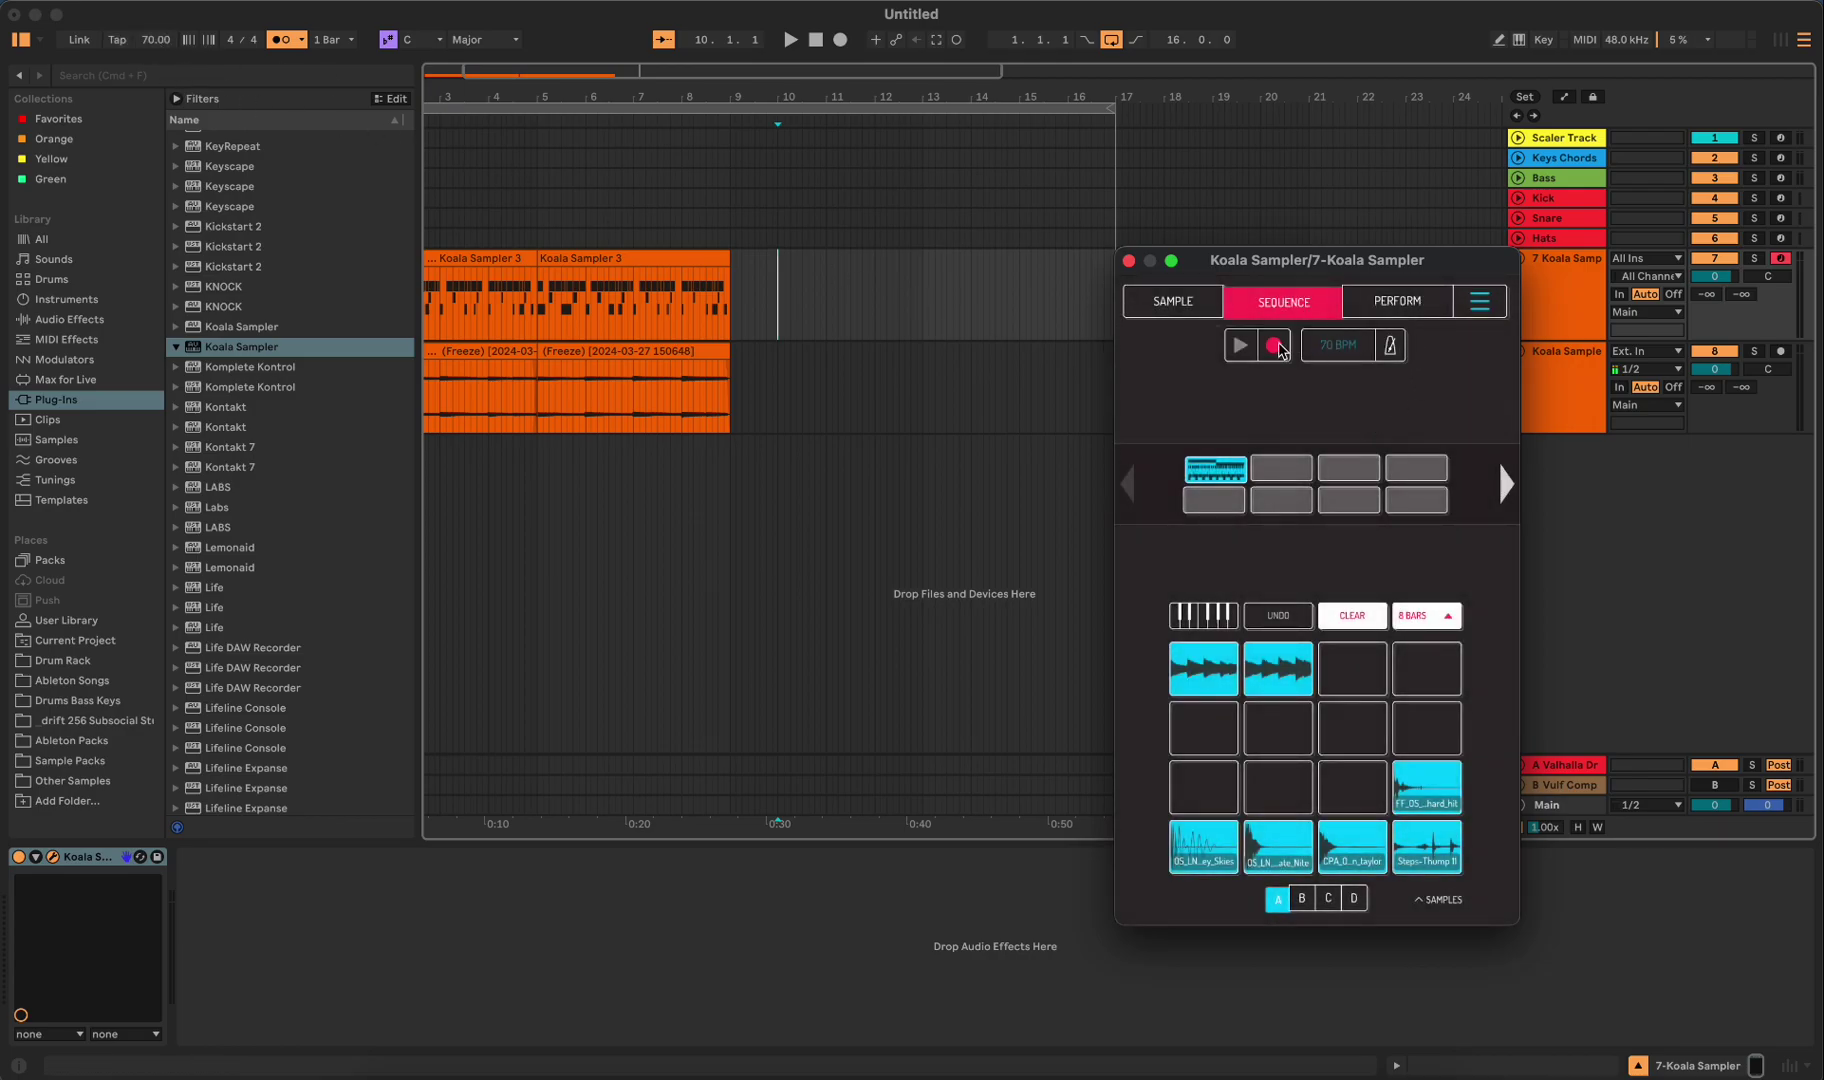
click(1487, 309)
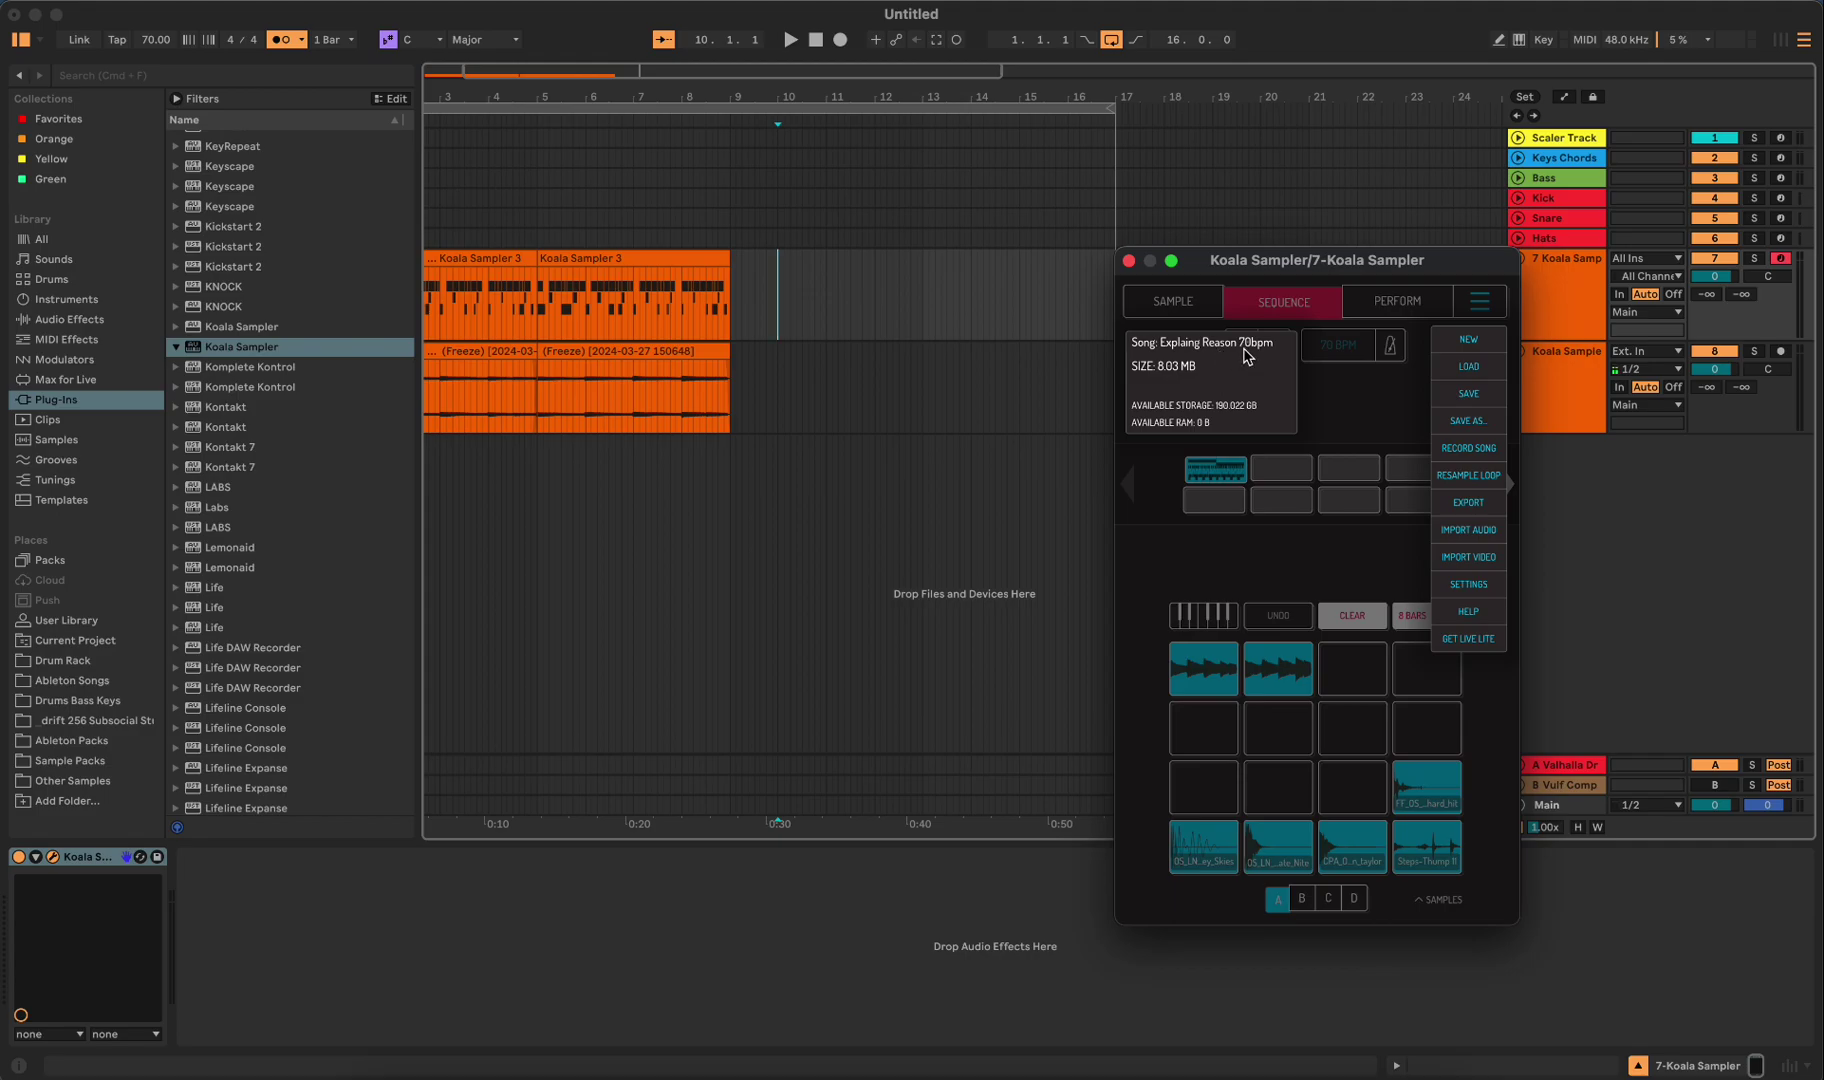
click(1360, 407)
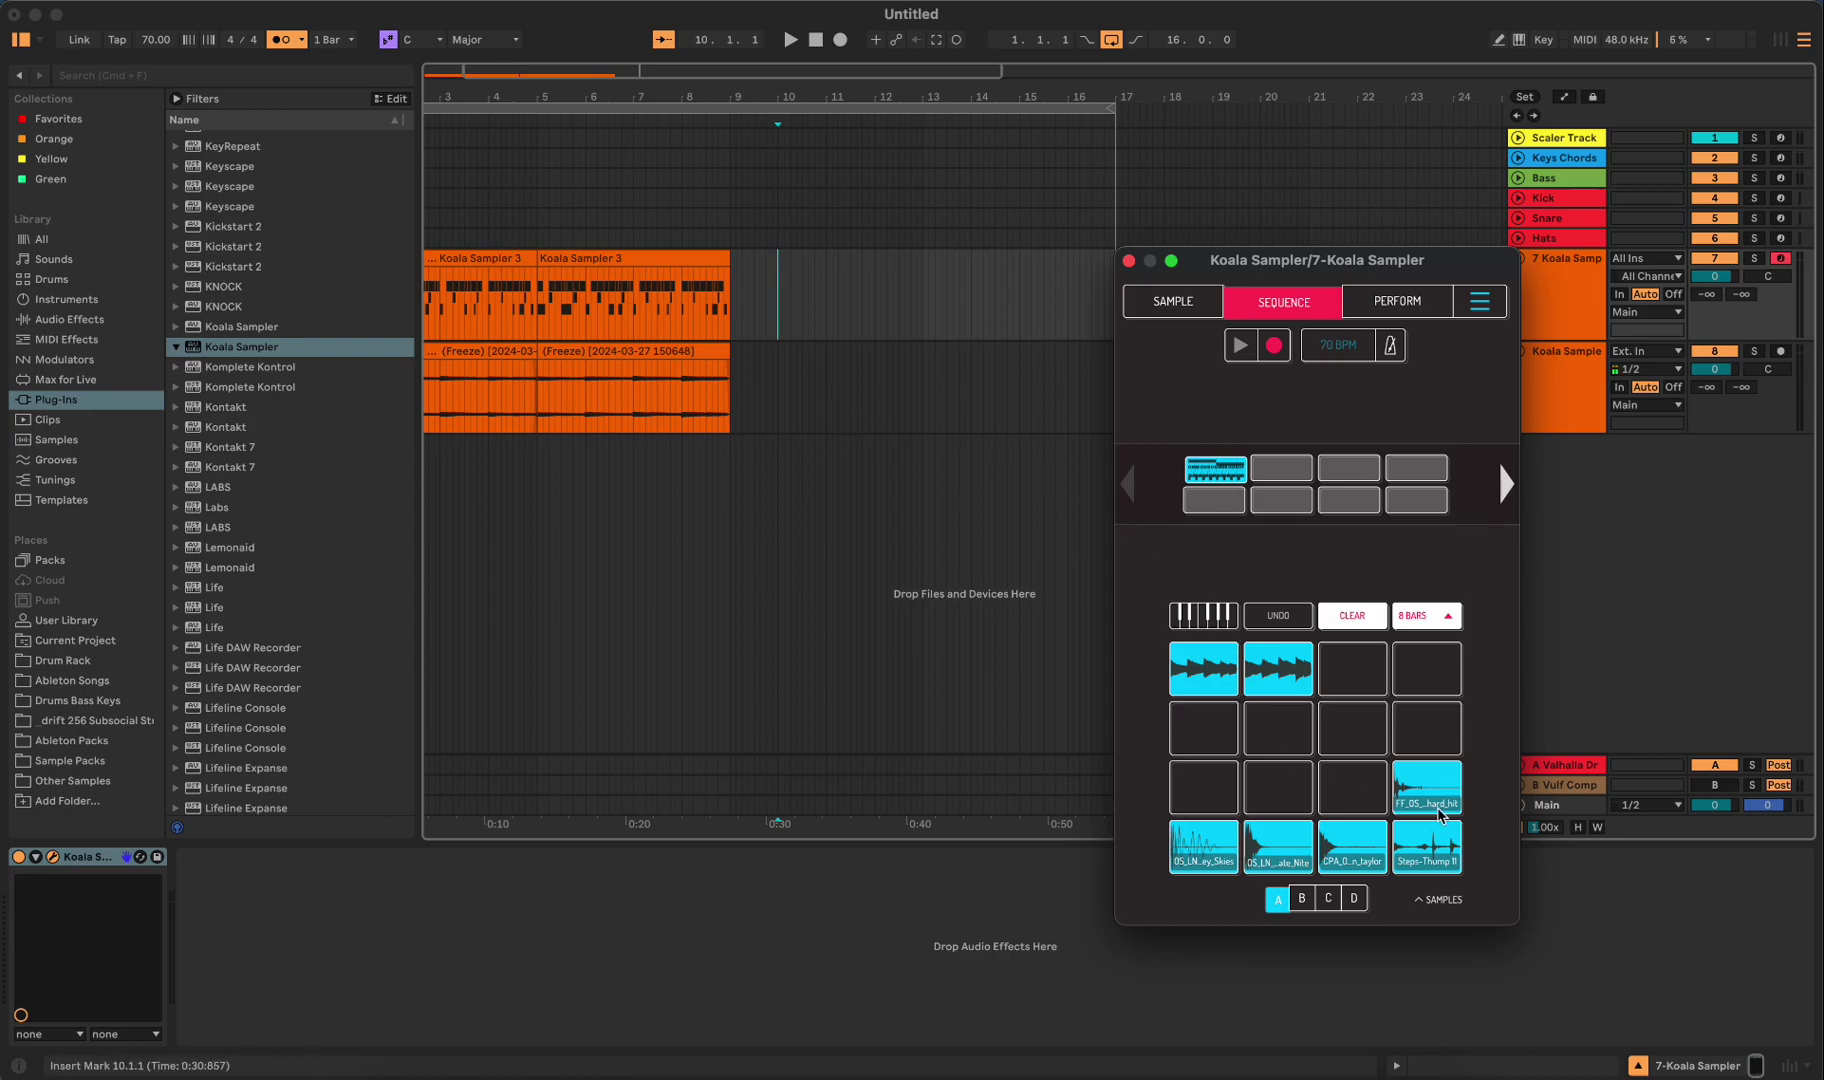
click(1128, 260)
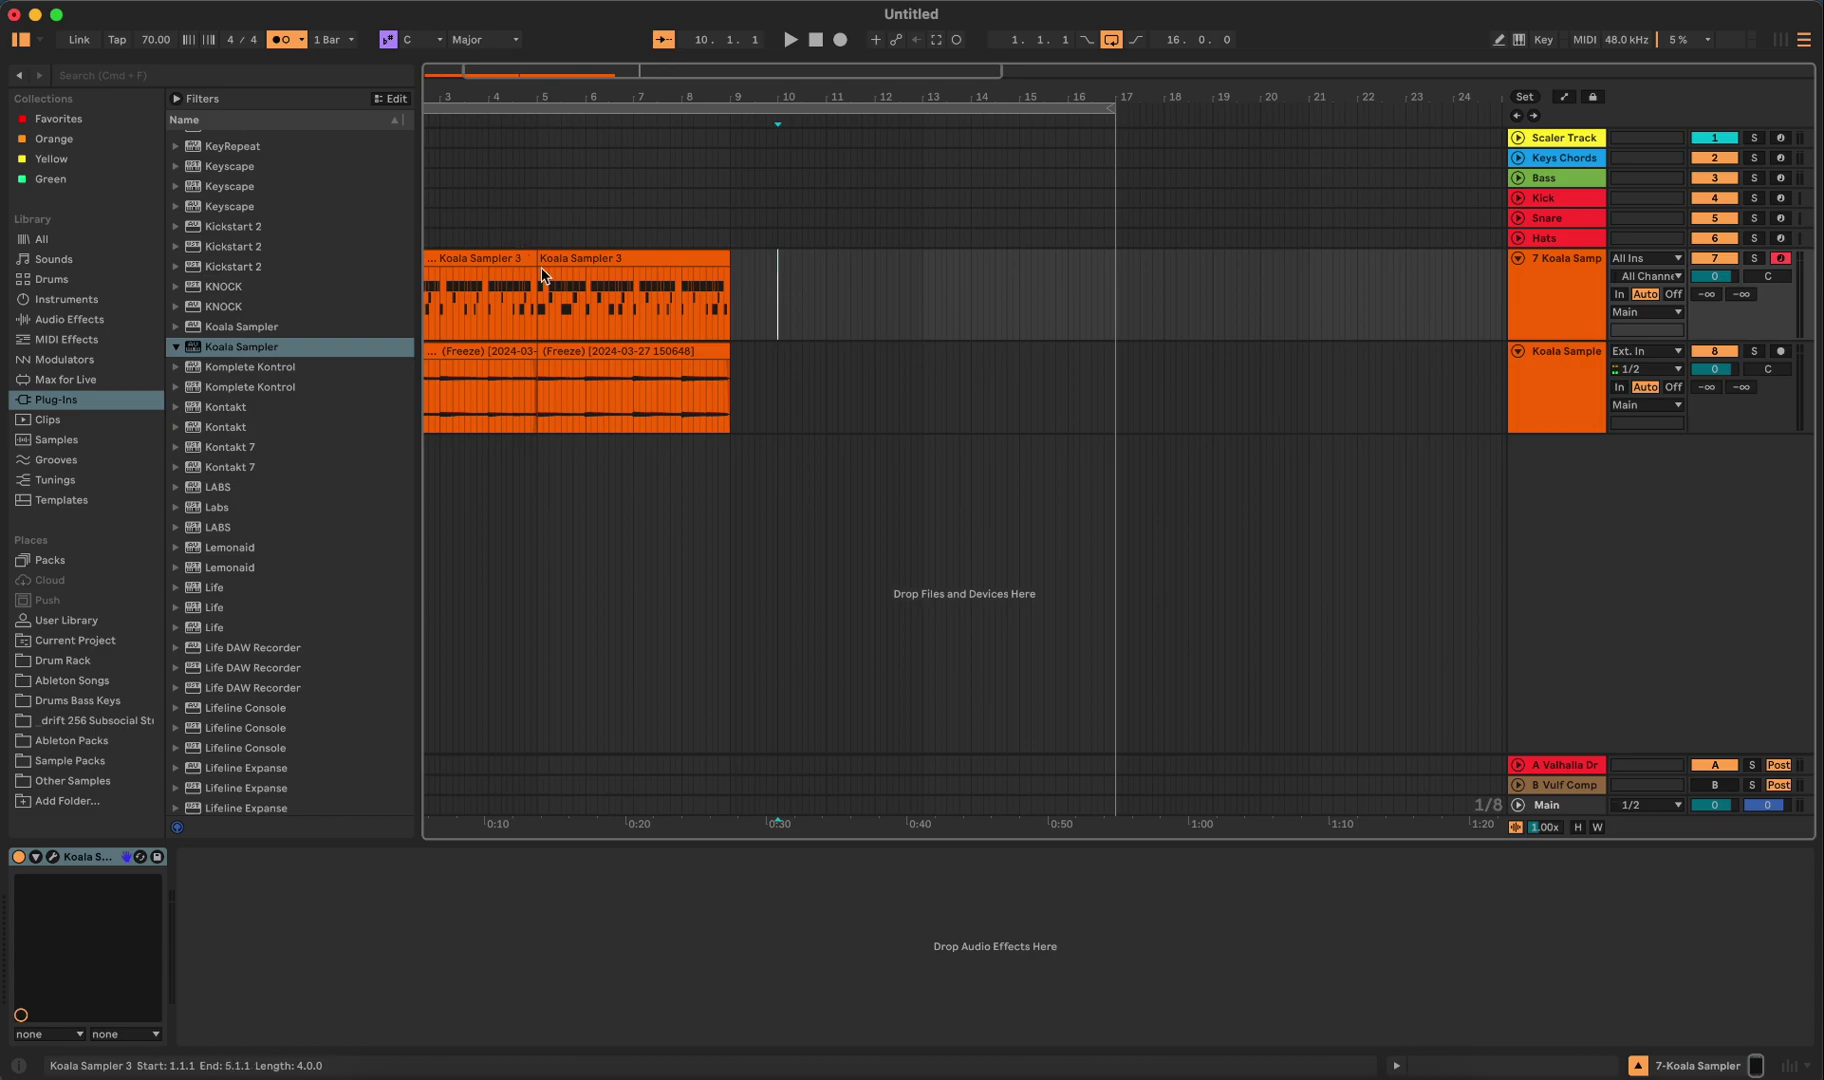
- Reopen Koala Sampler on its Sample page with EDIT on and audition pad 1
click(52, 857)
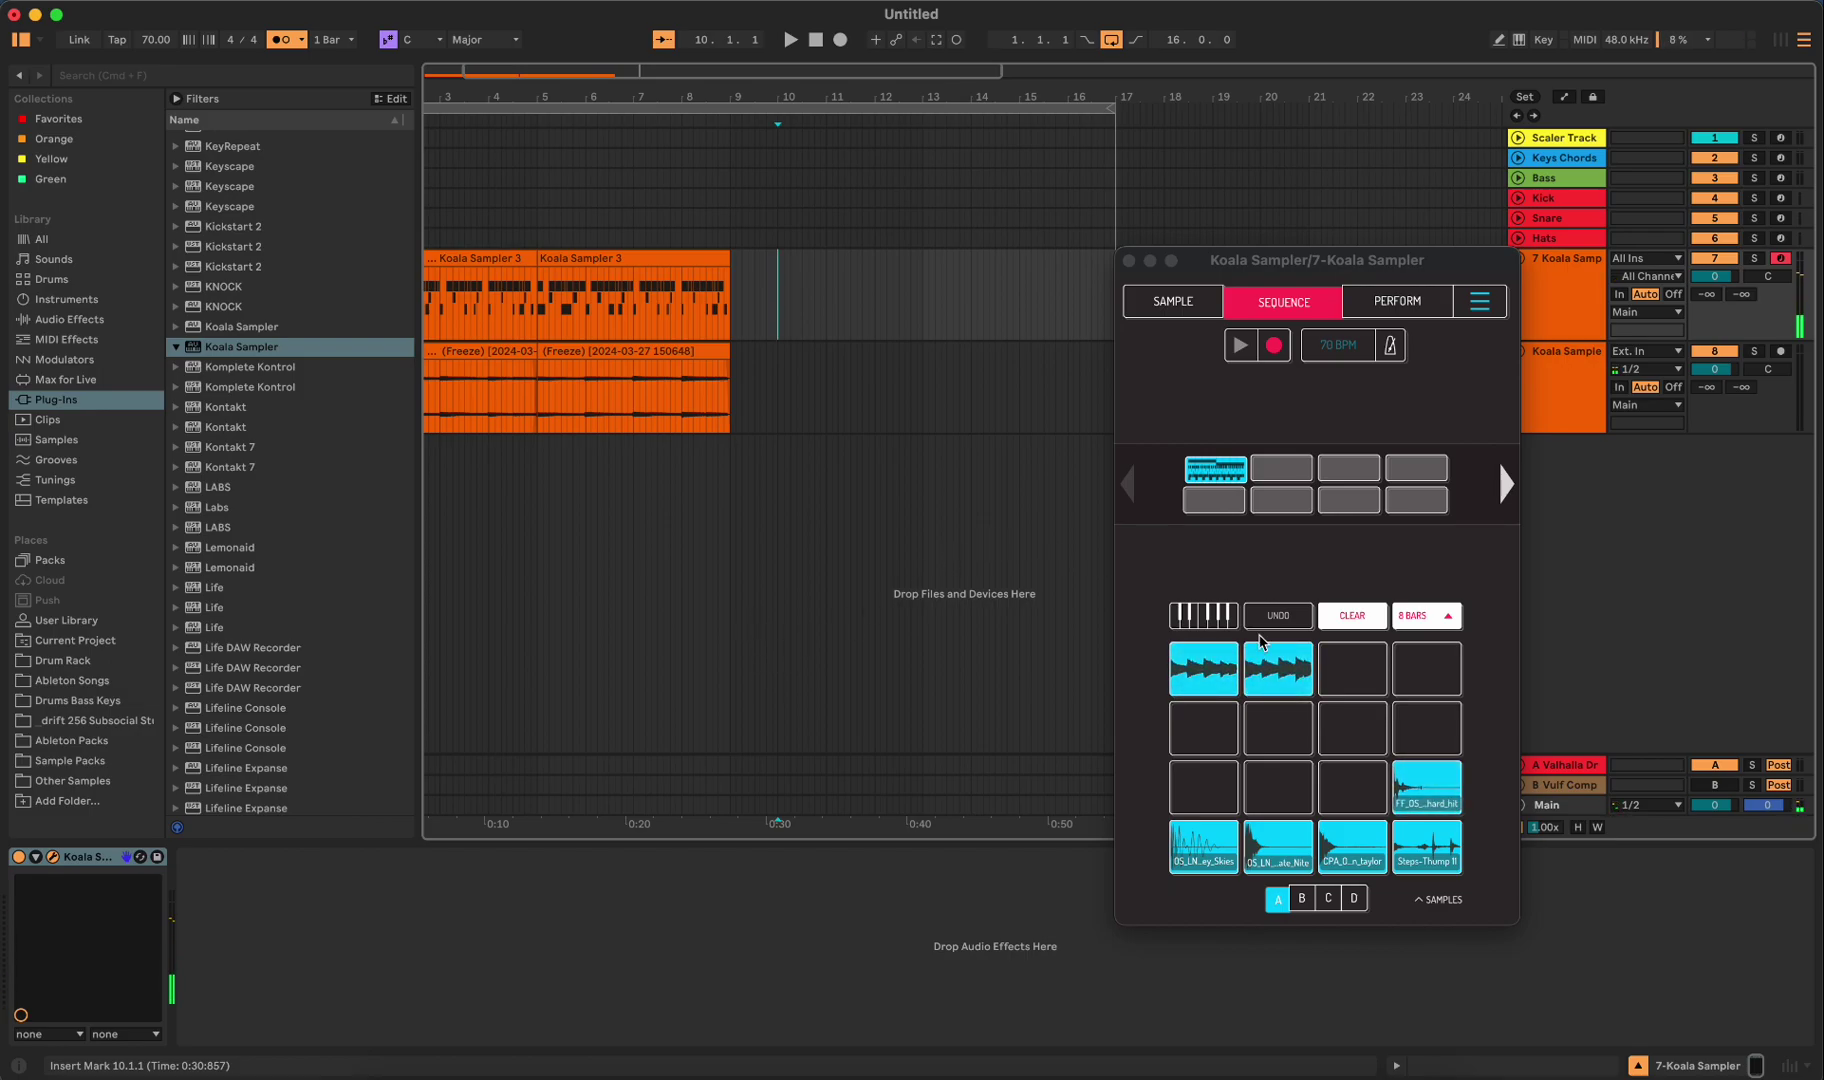
click(1142, 309)
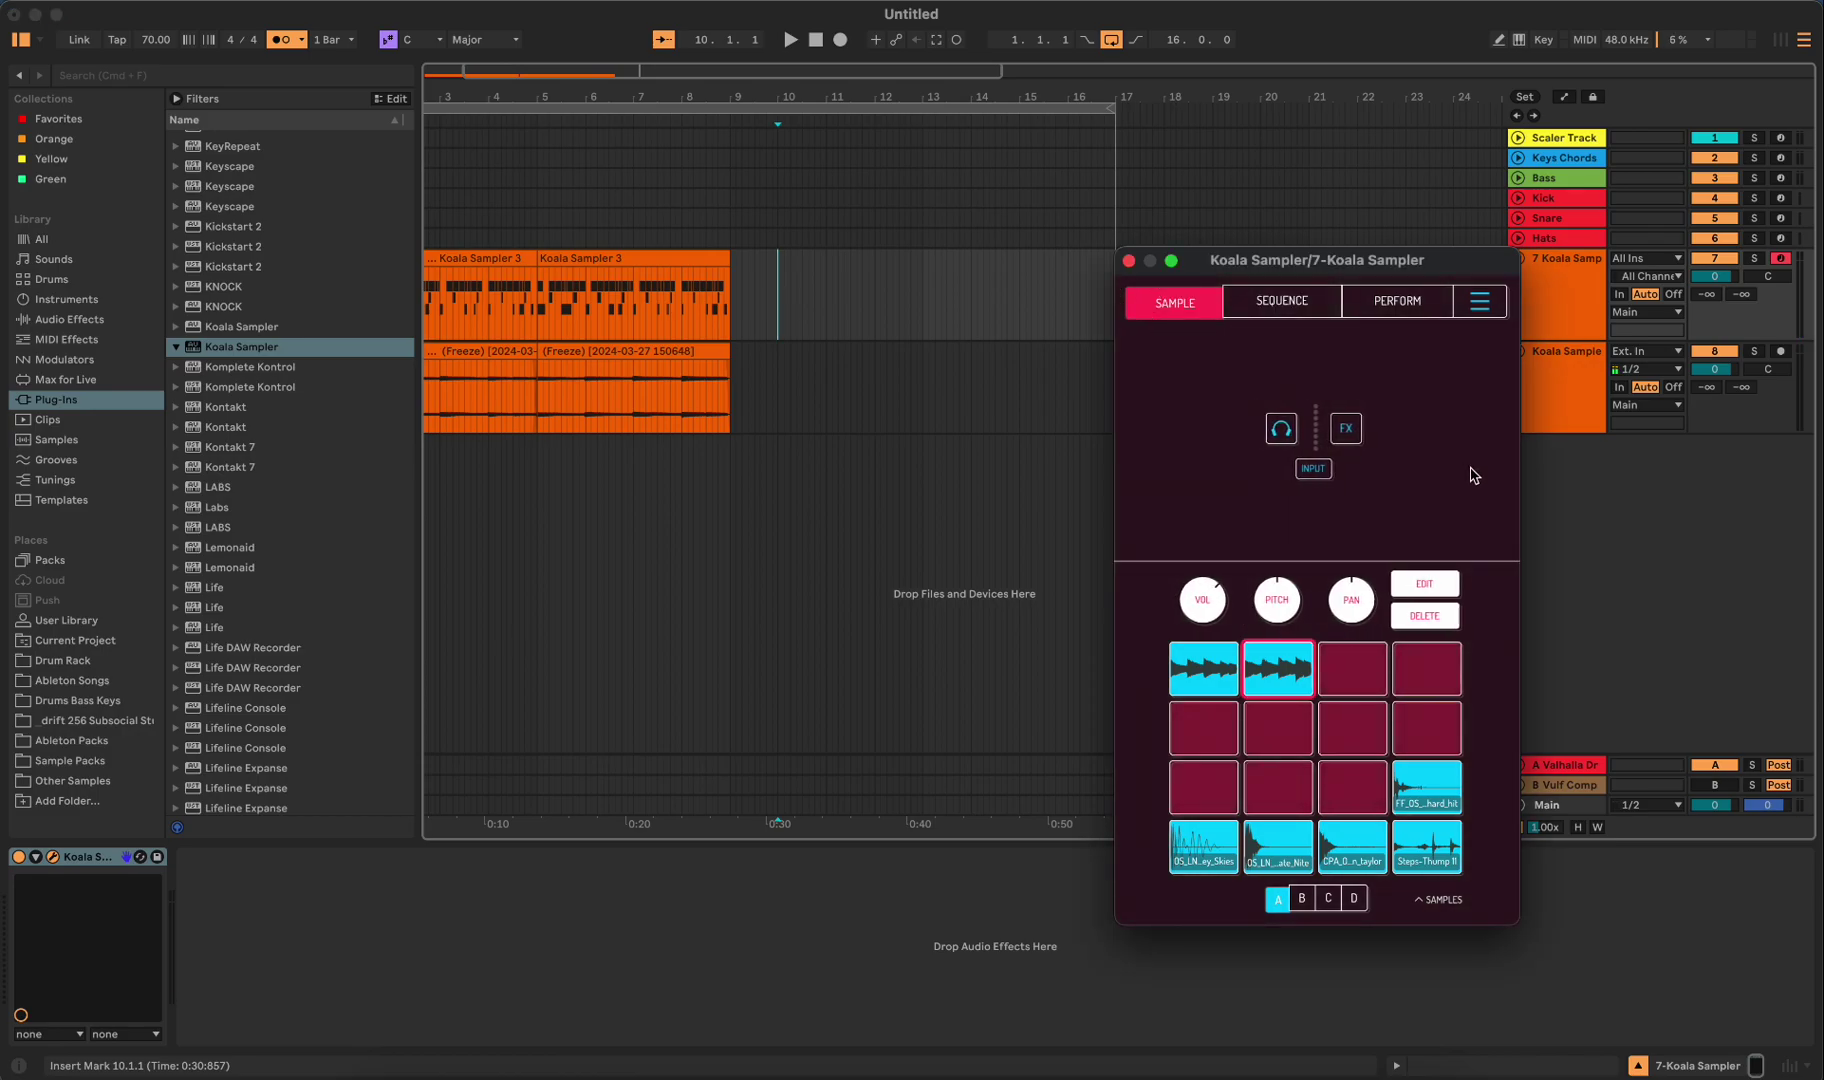
click(1430, 586)
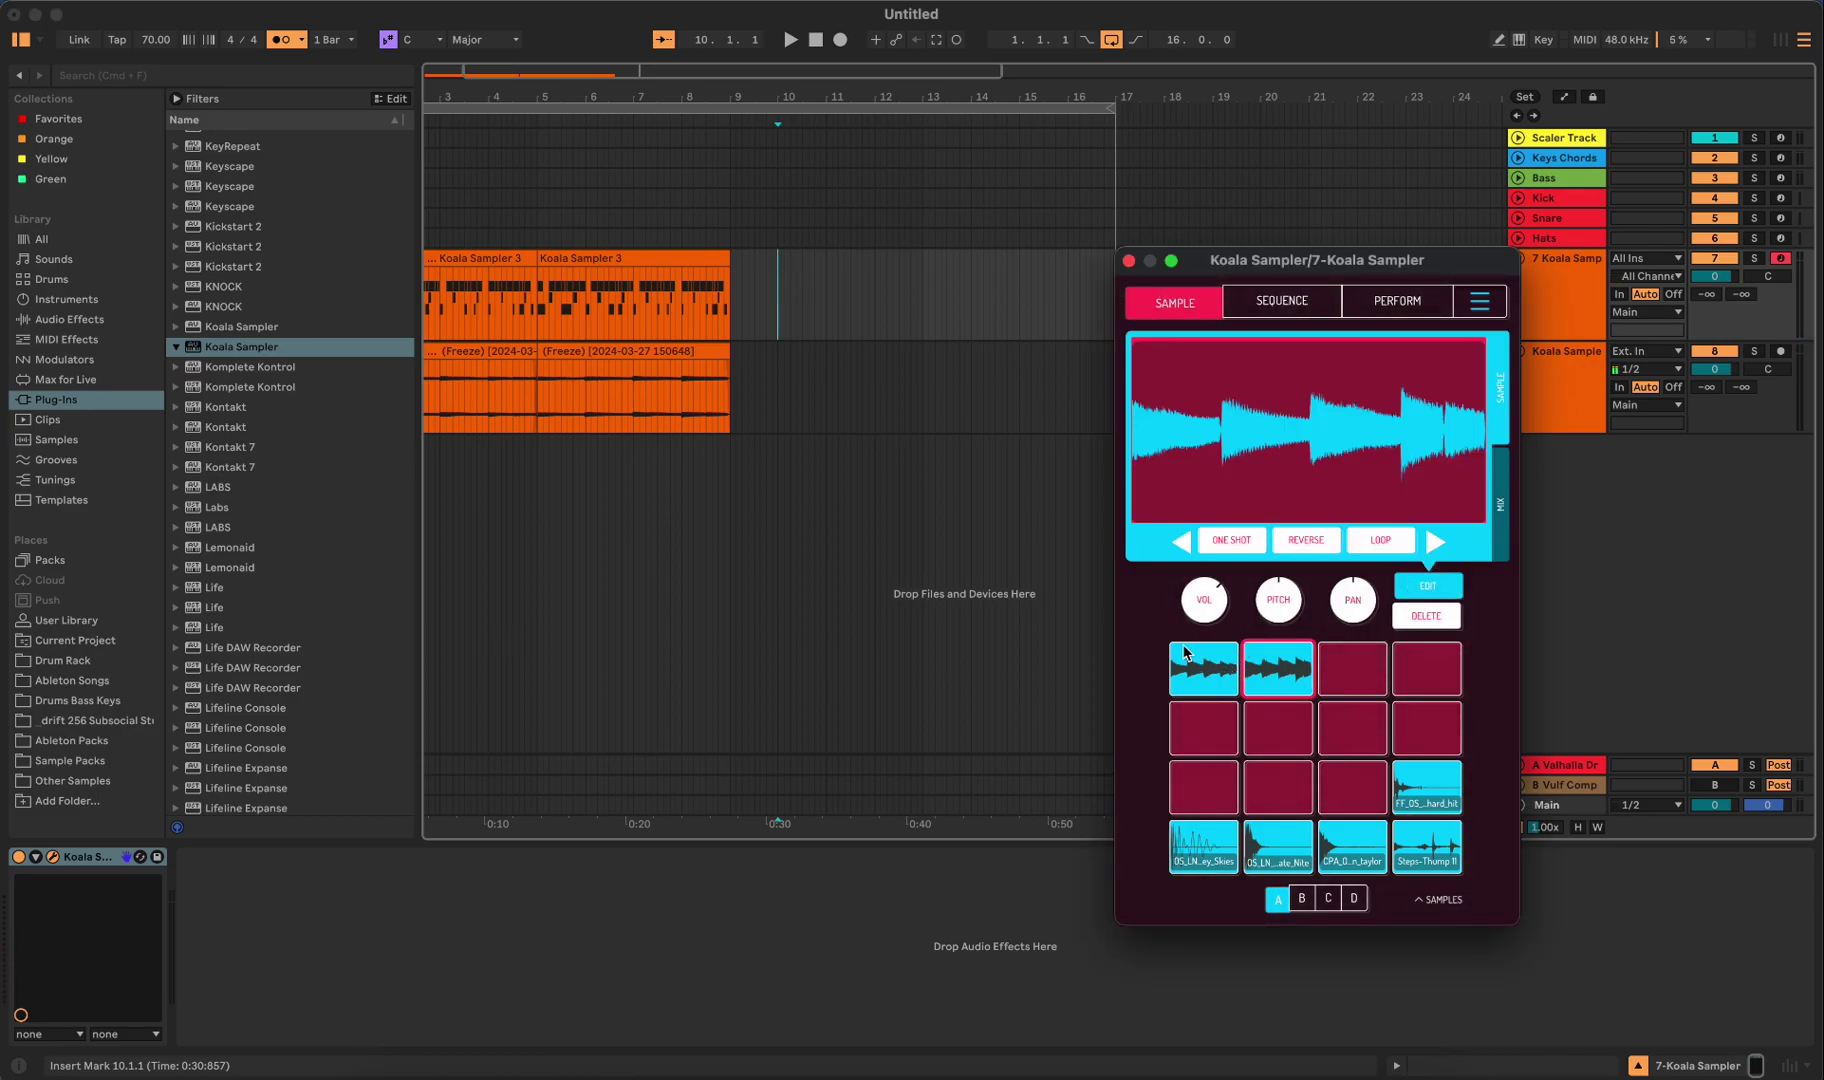
click(1207, 676)
- Insert a four-bar MIDI clip over bars 13–17 on the Koala Sampler track
drag(777, 268, 1049, 278)
drag(1257, 262, 1377, 276)
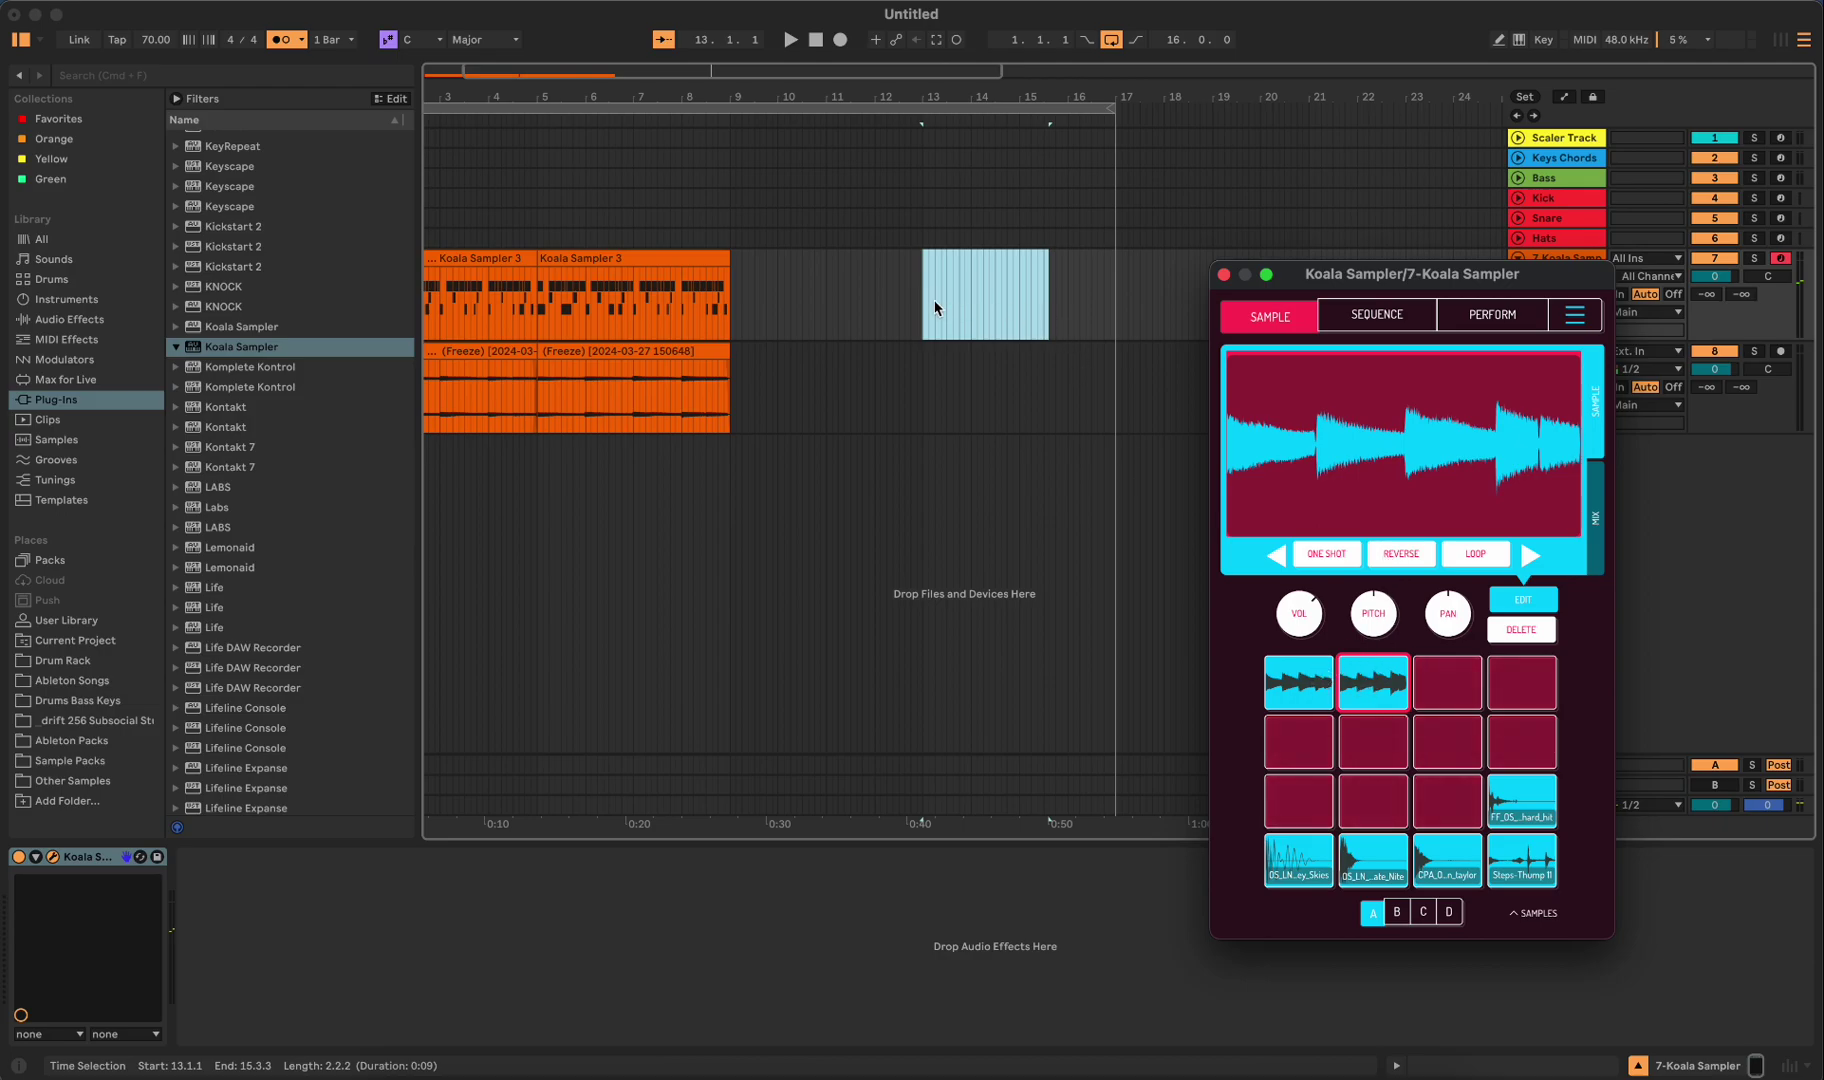
drag(928, 300, 1055, 300)
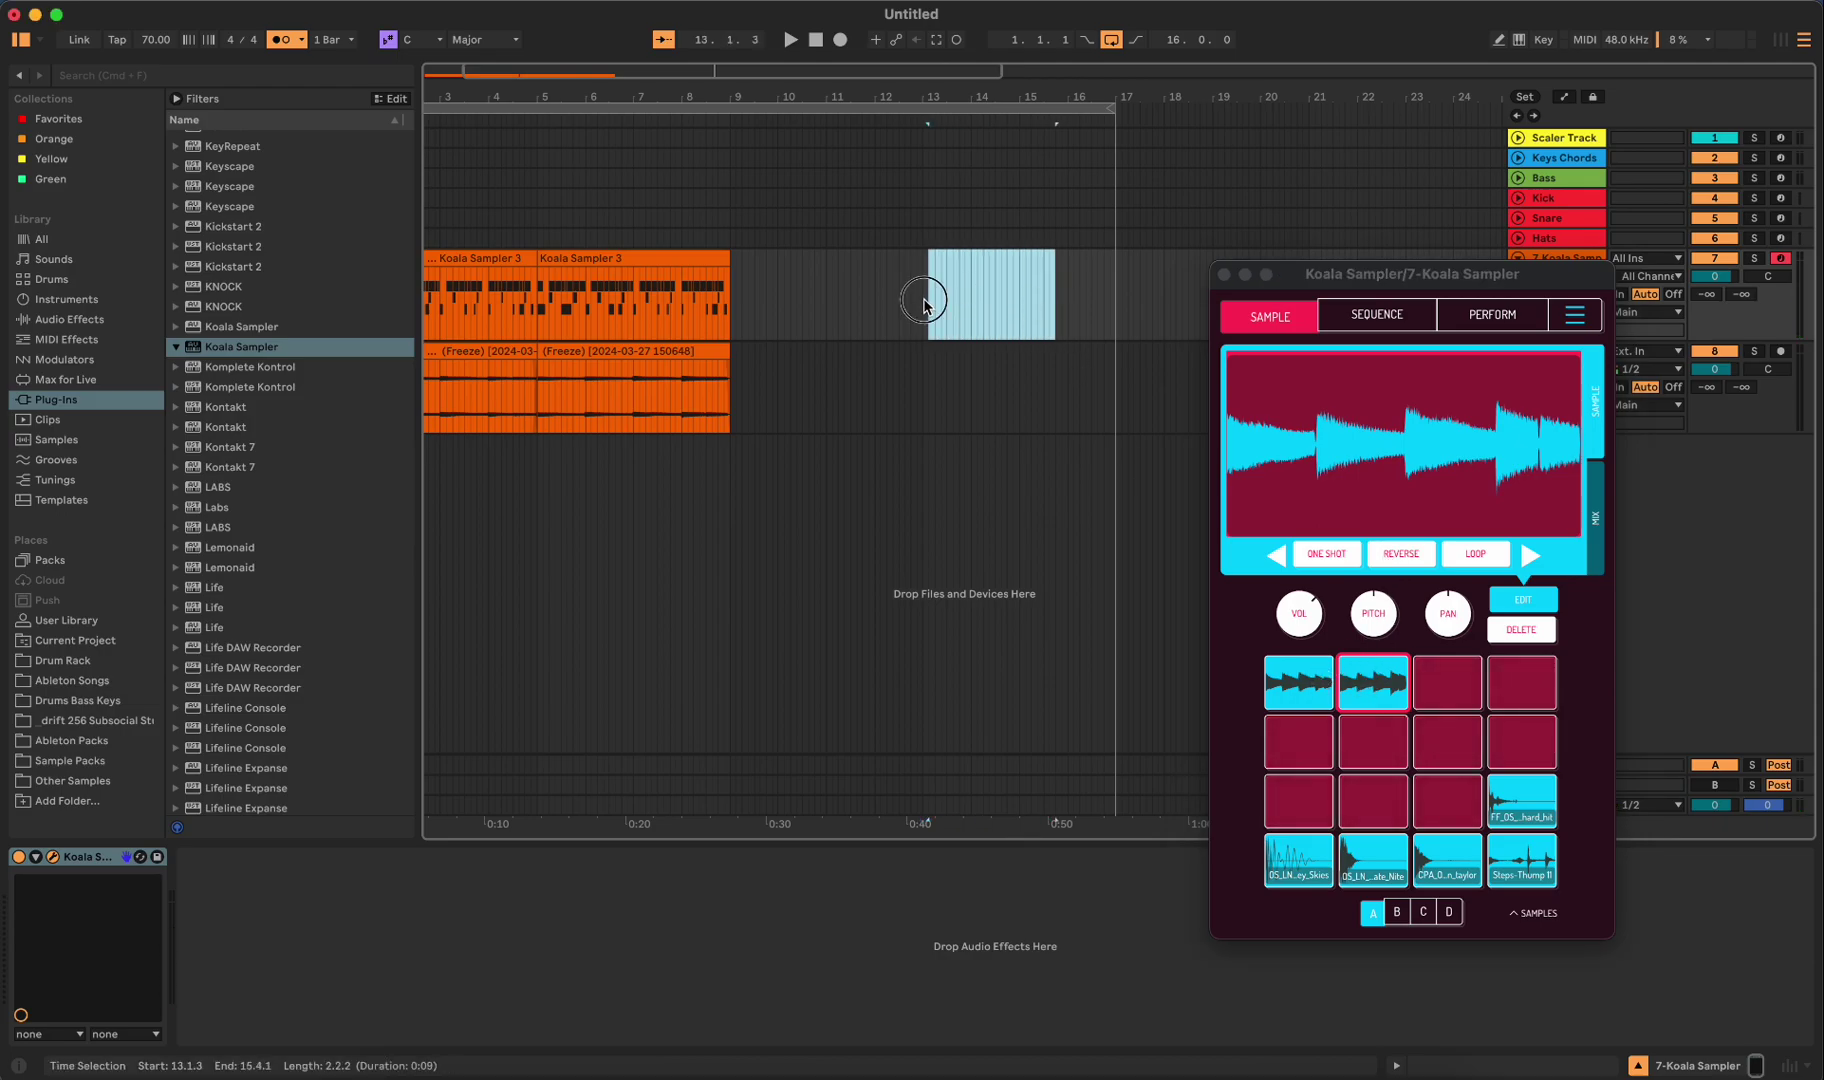
drag(924, 305, 1117, 328)
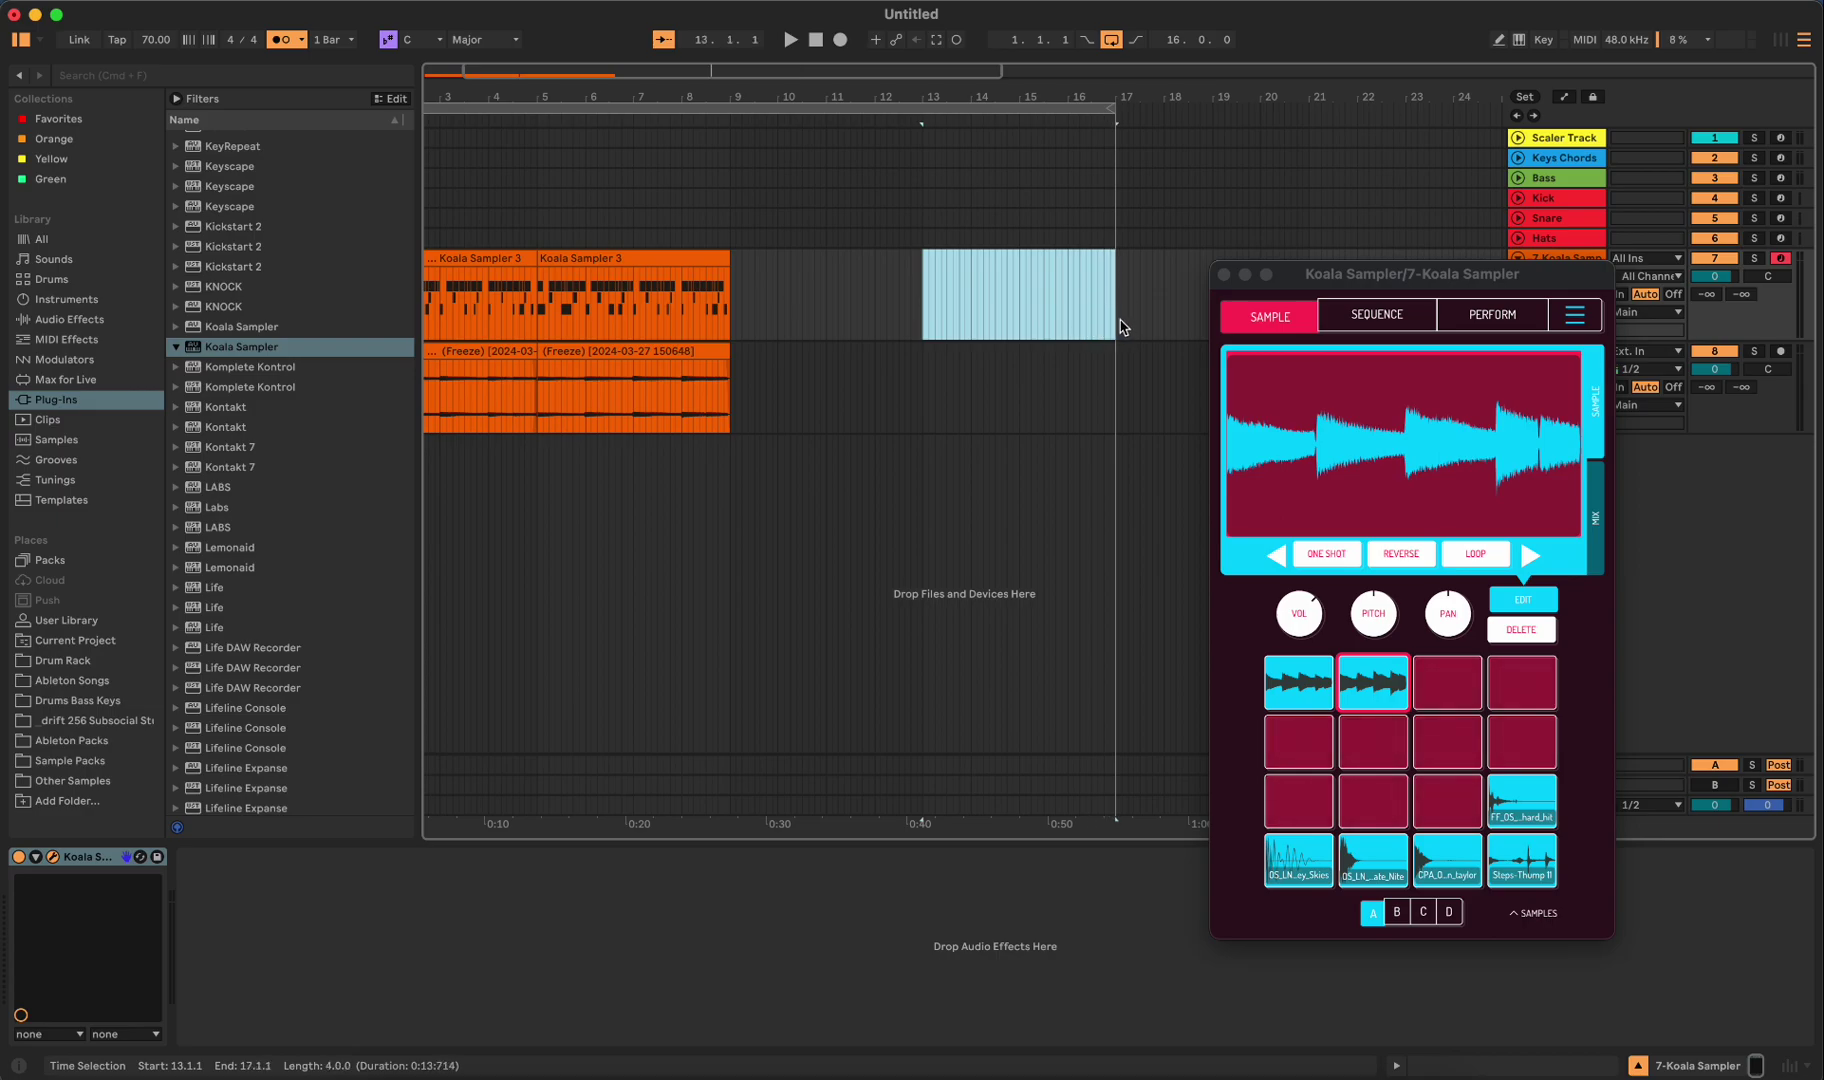
key(super+shift+m)
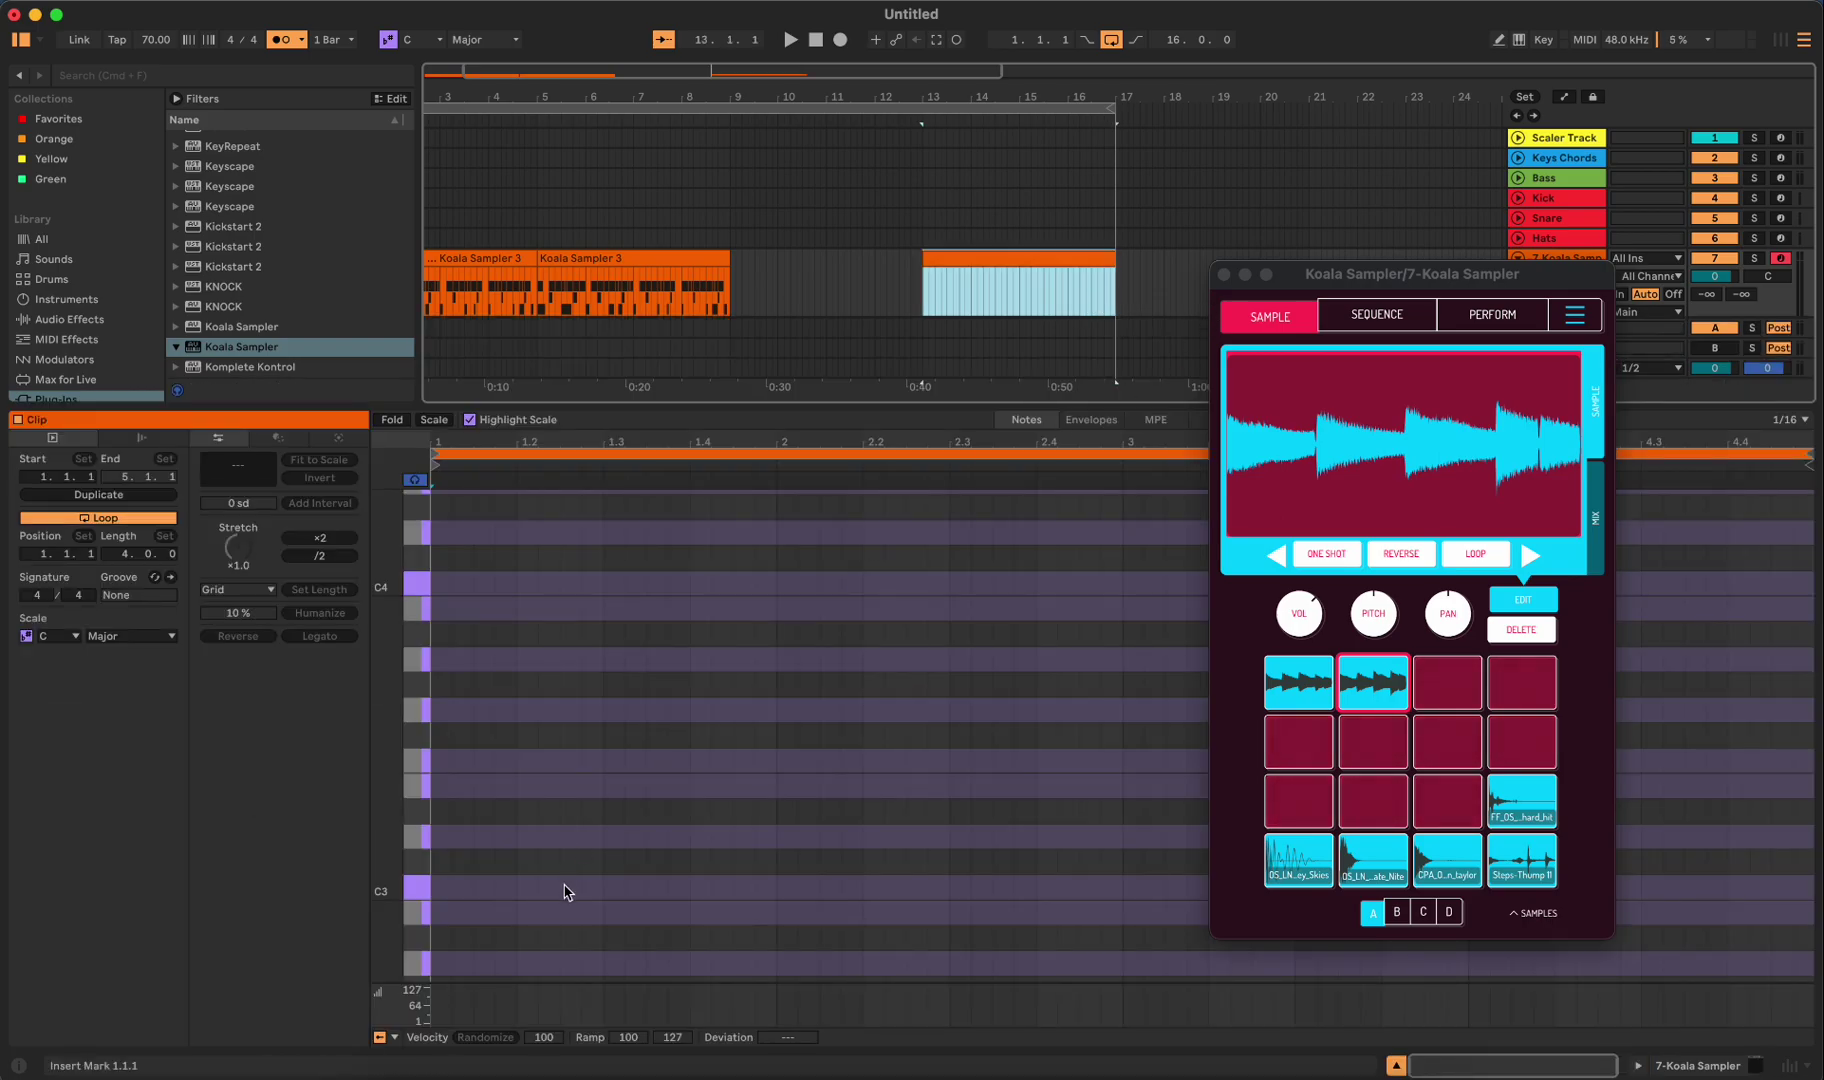
- Add a C2 note and stretch it to fill the bars 13–17 clip
click(431, 868)
scroll(431, 868, down, 8)
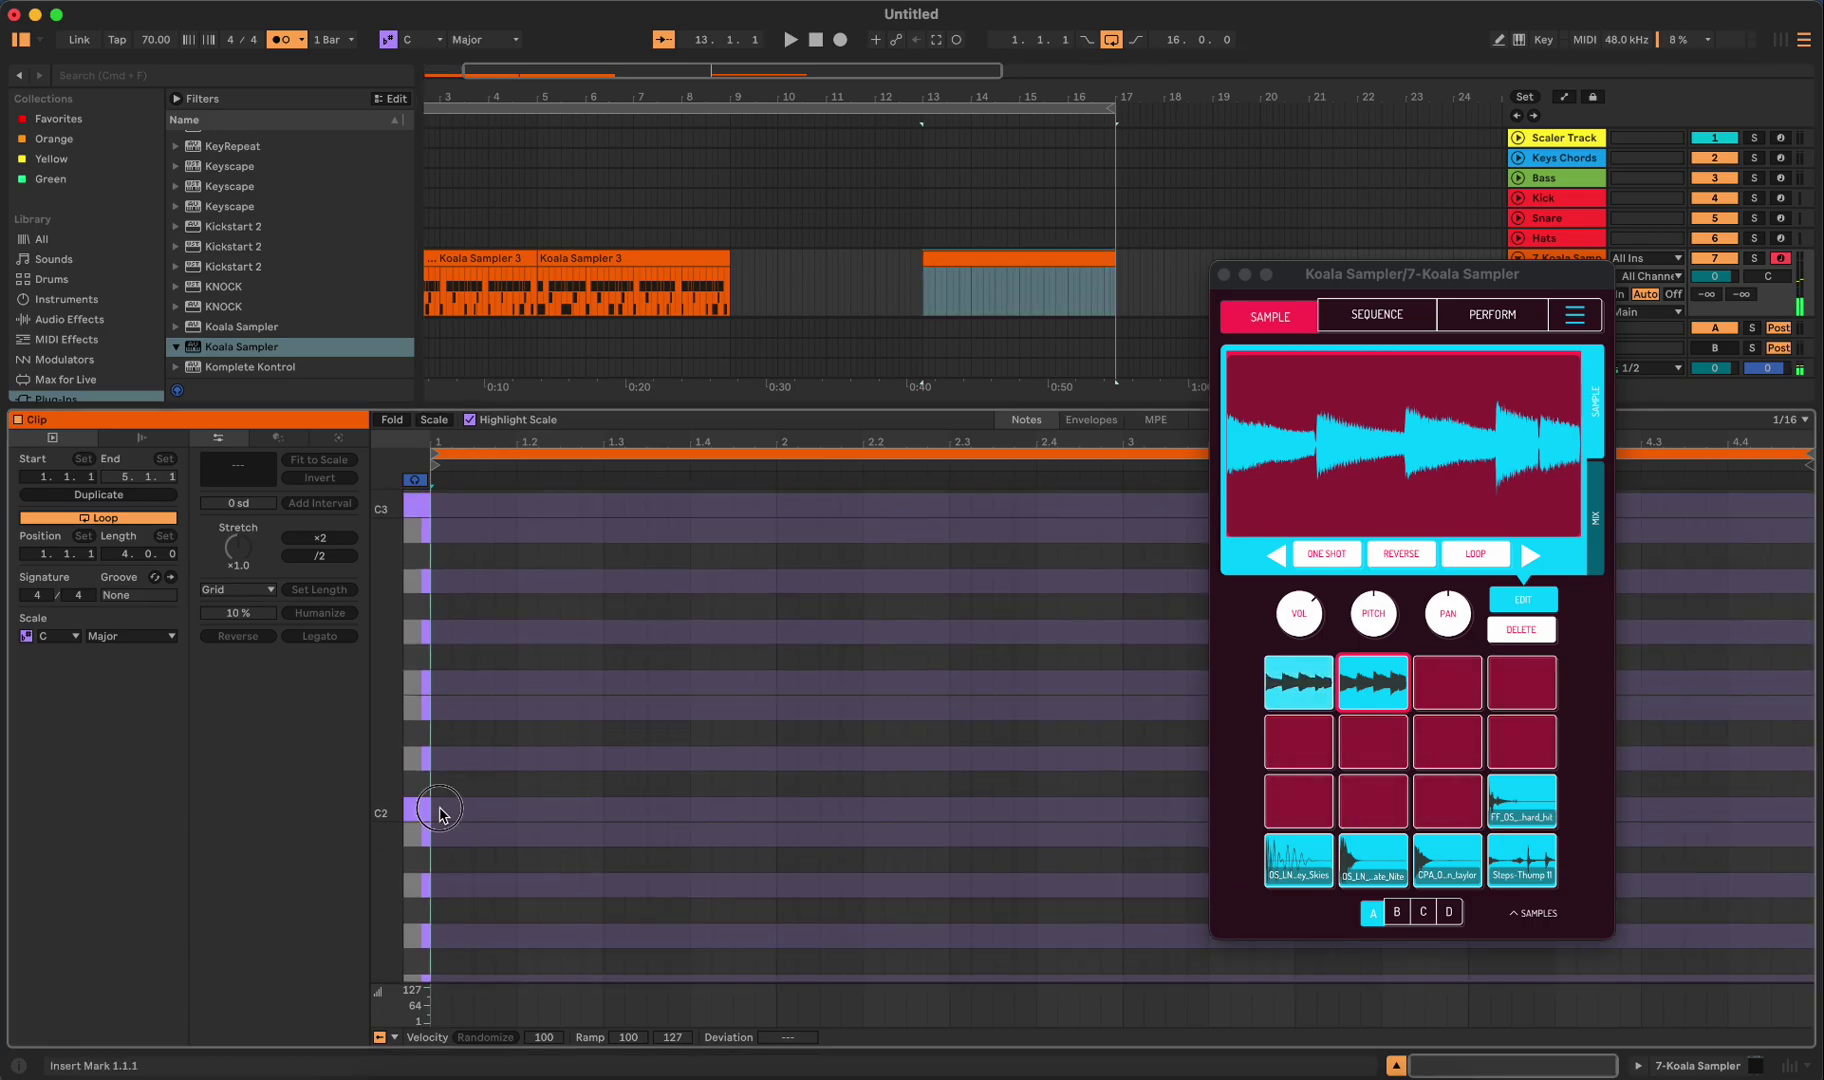
double_click(446, 812)
drag(438, 785, 1718, 843)
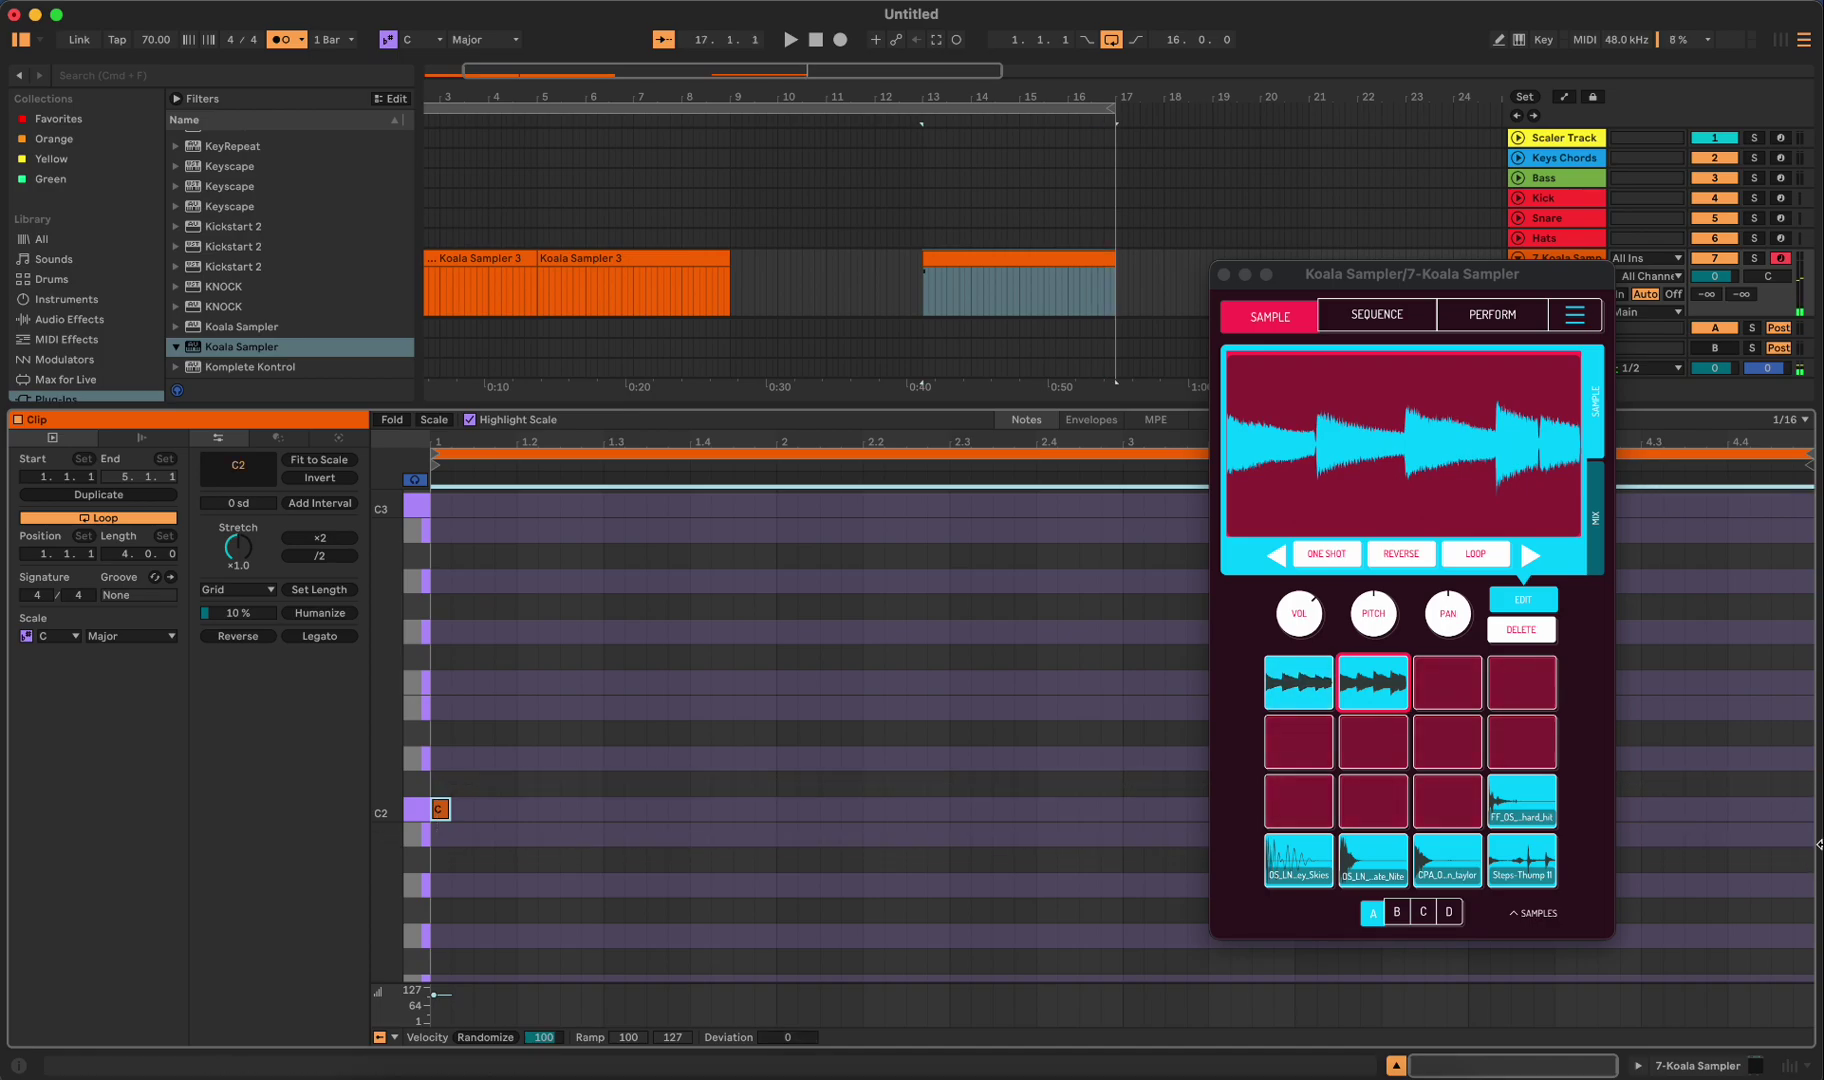
right_click(440, 810)
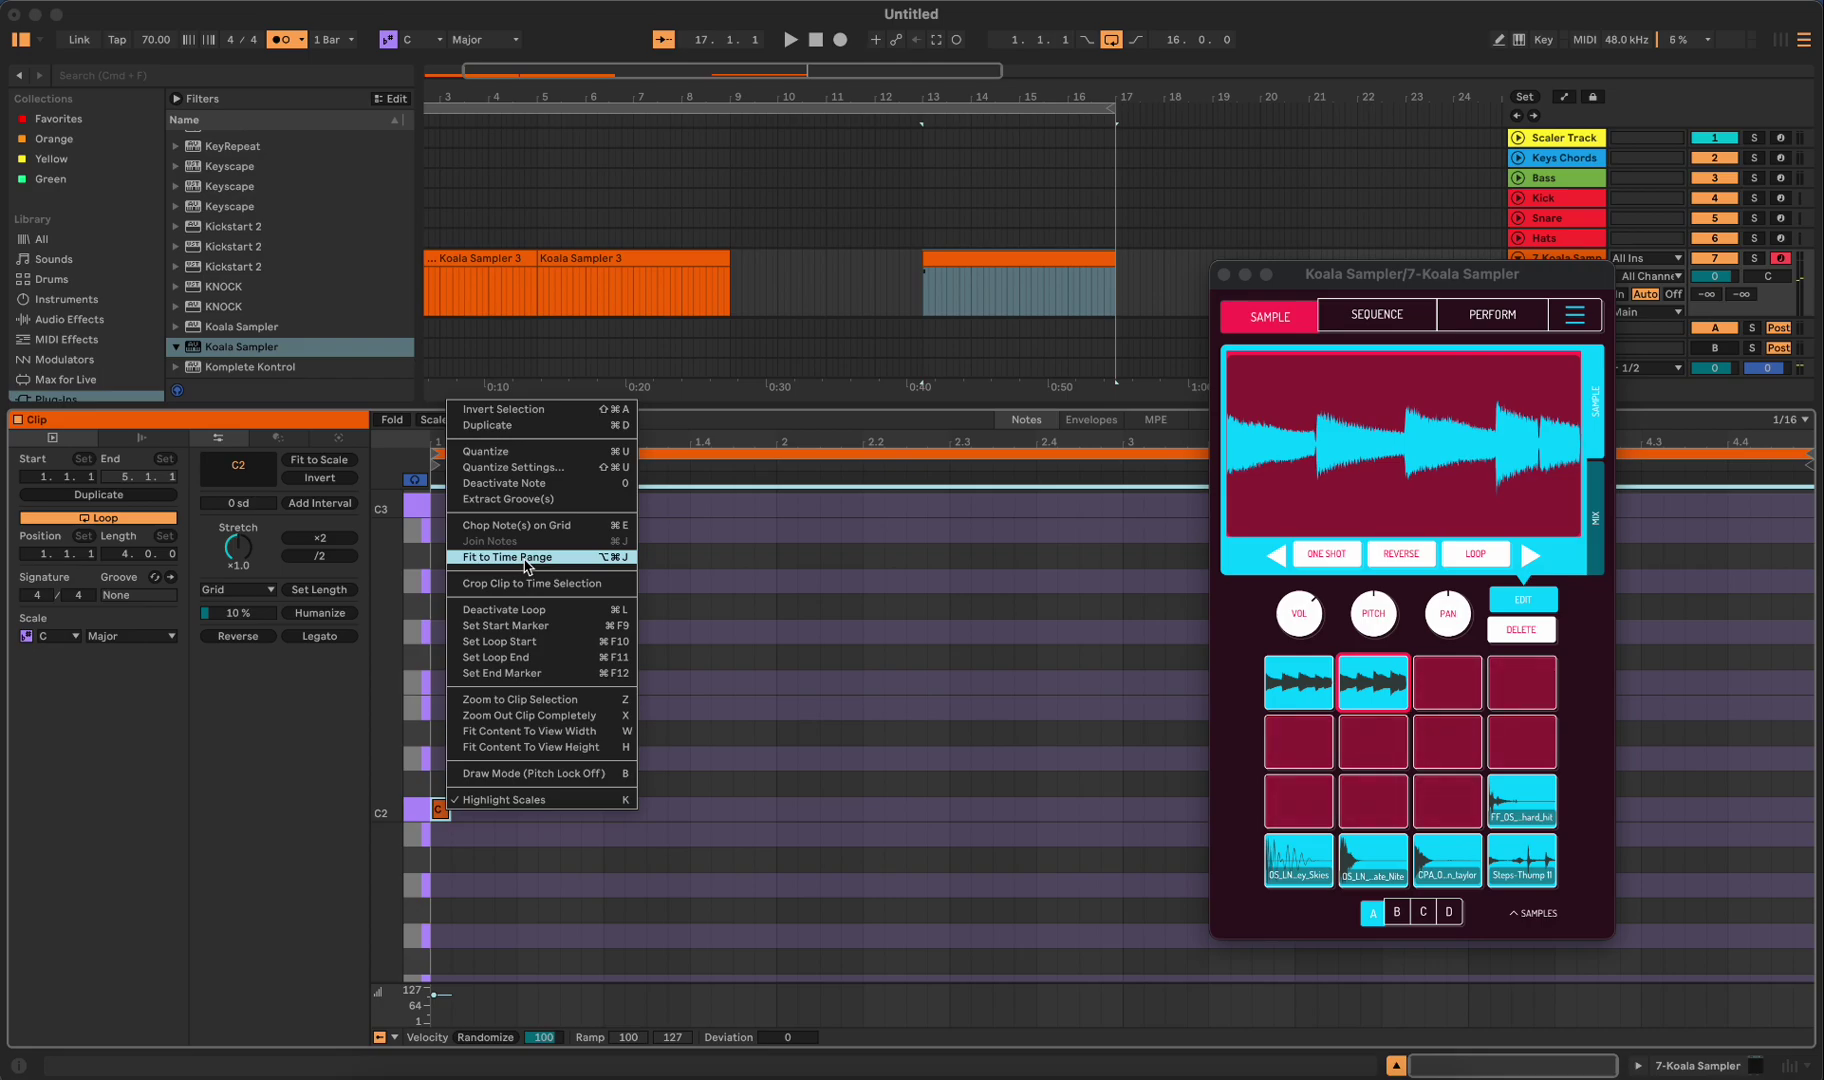
click(806, 353)
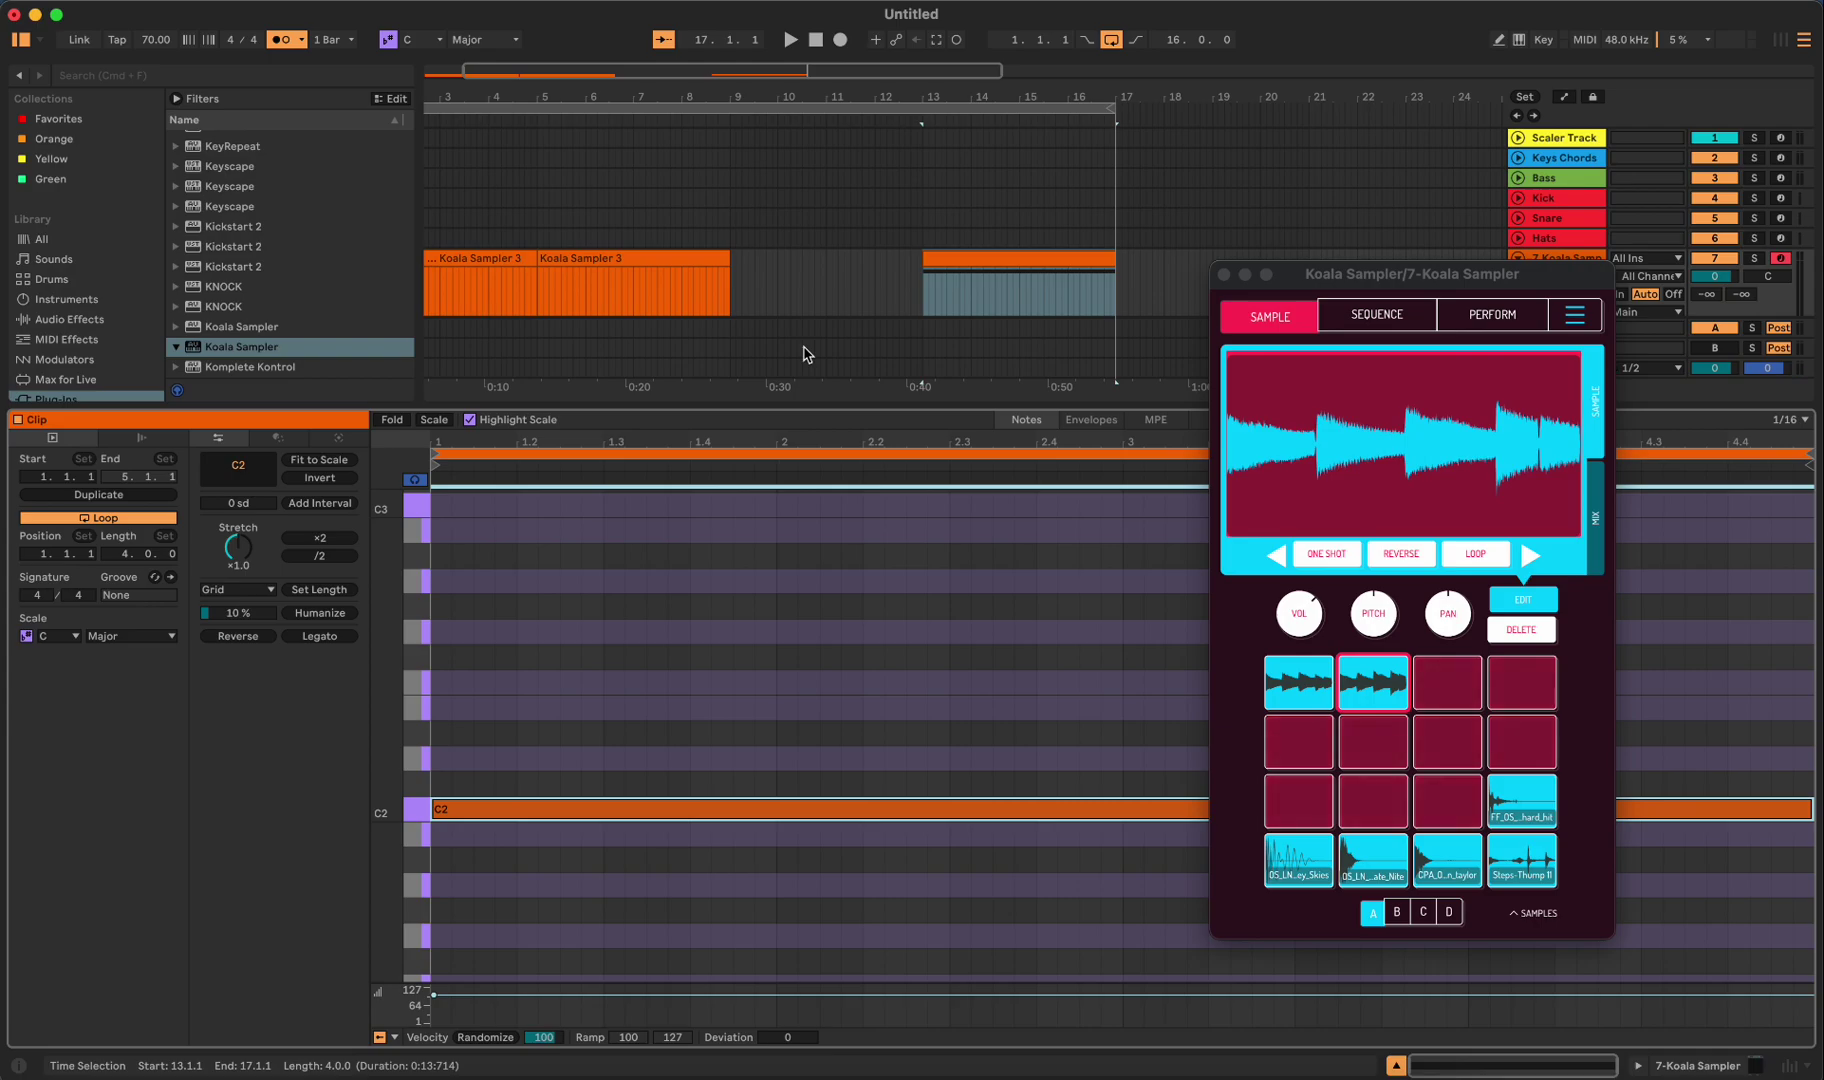
- Duplicate the clip to bars 17–21, raise its note to C#2, and select both clips
click(1050, 272)
key(super+d)
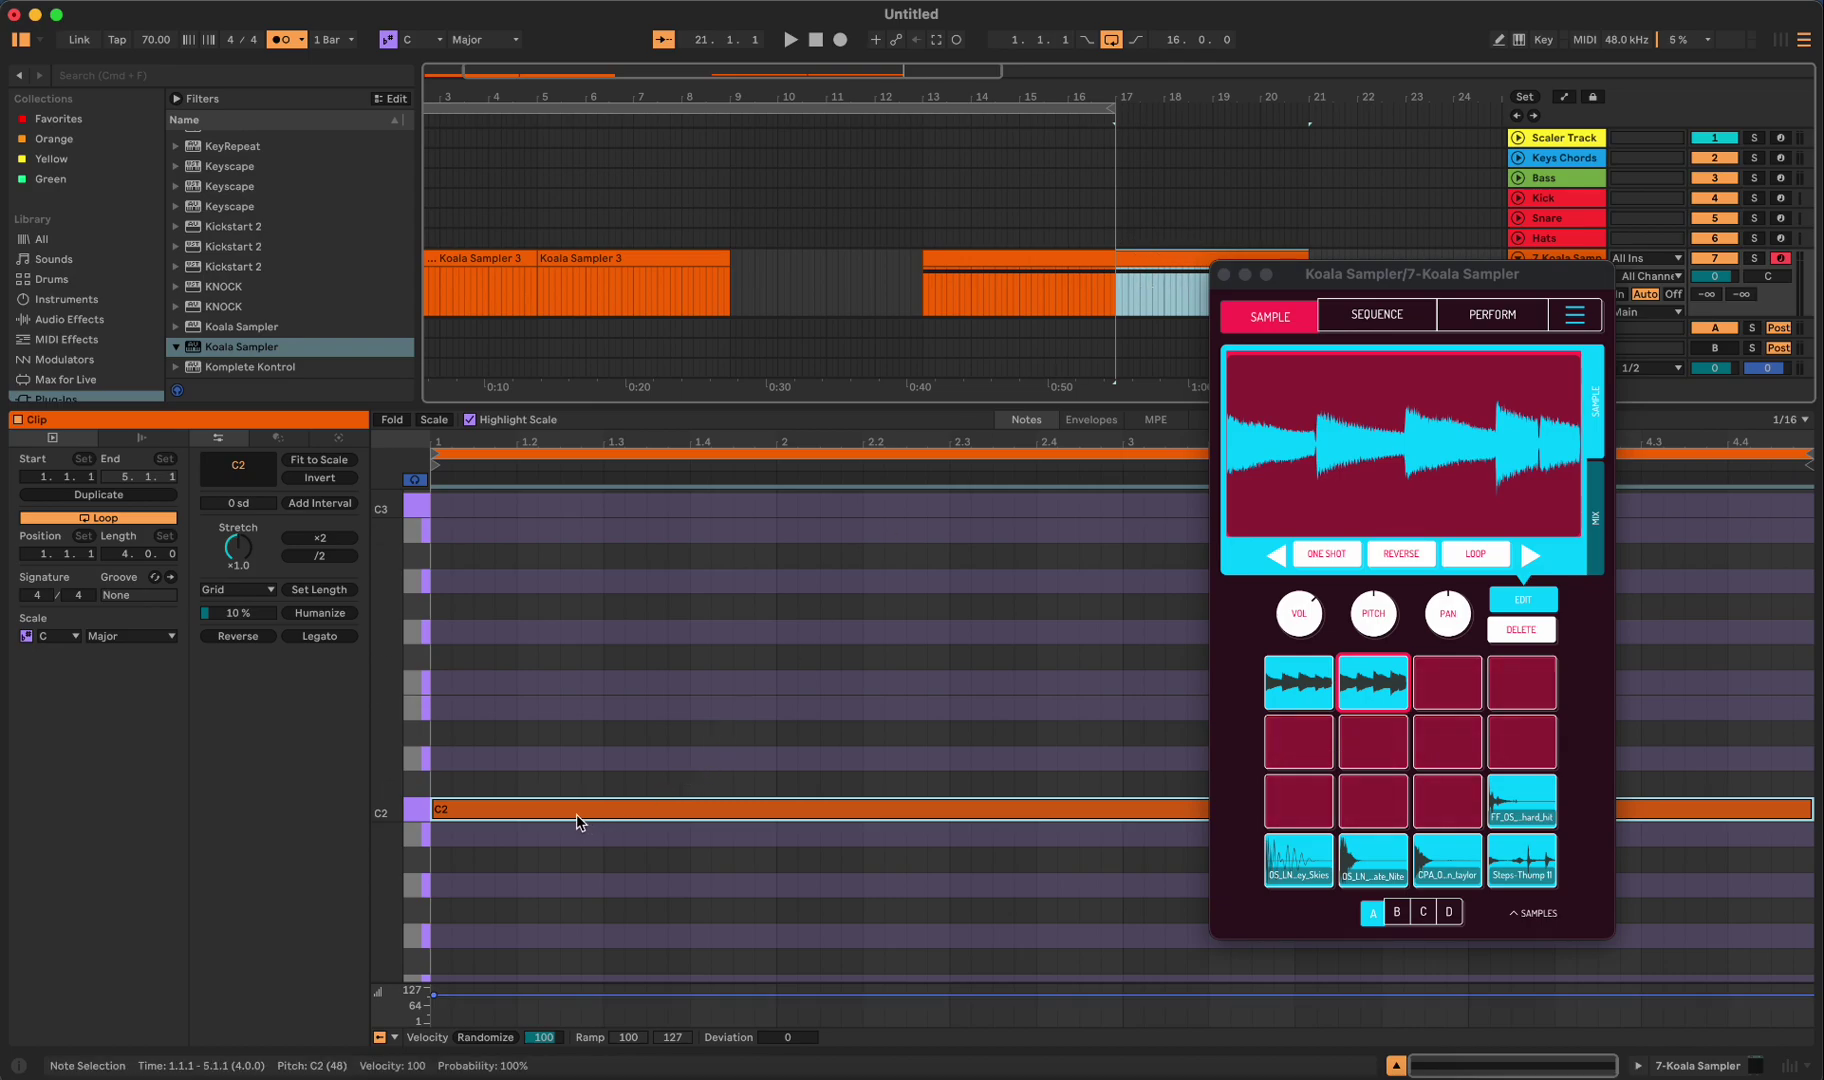
mouse_move(576, 814)
mouse_down()
mouse_move(575, 836)
mouse_move(576, 787)
mouse_up()
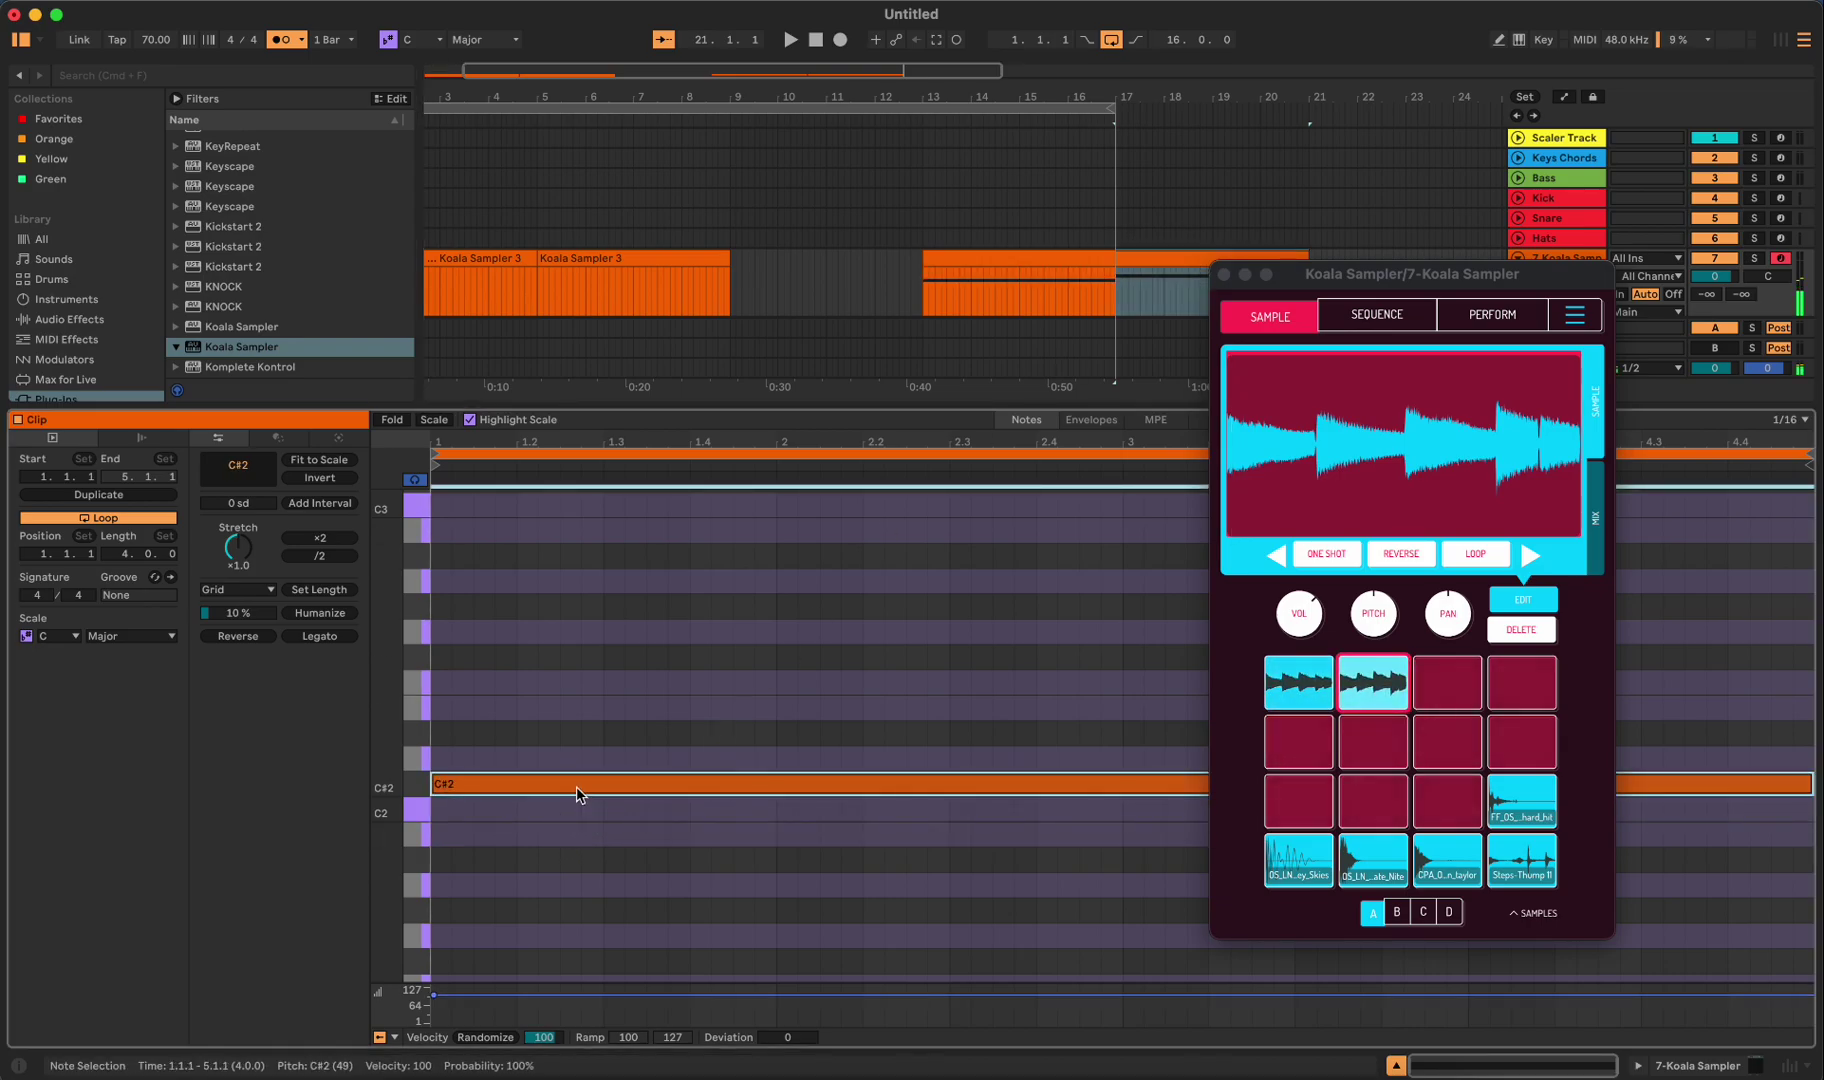
drag(1330, 273, 1468, 326)
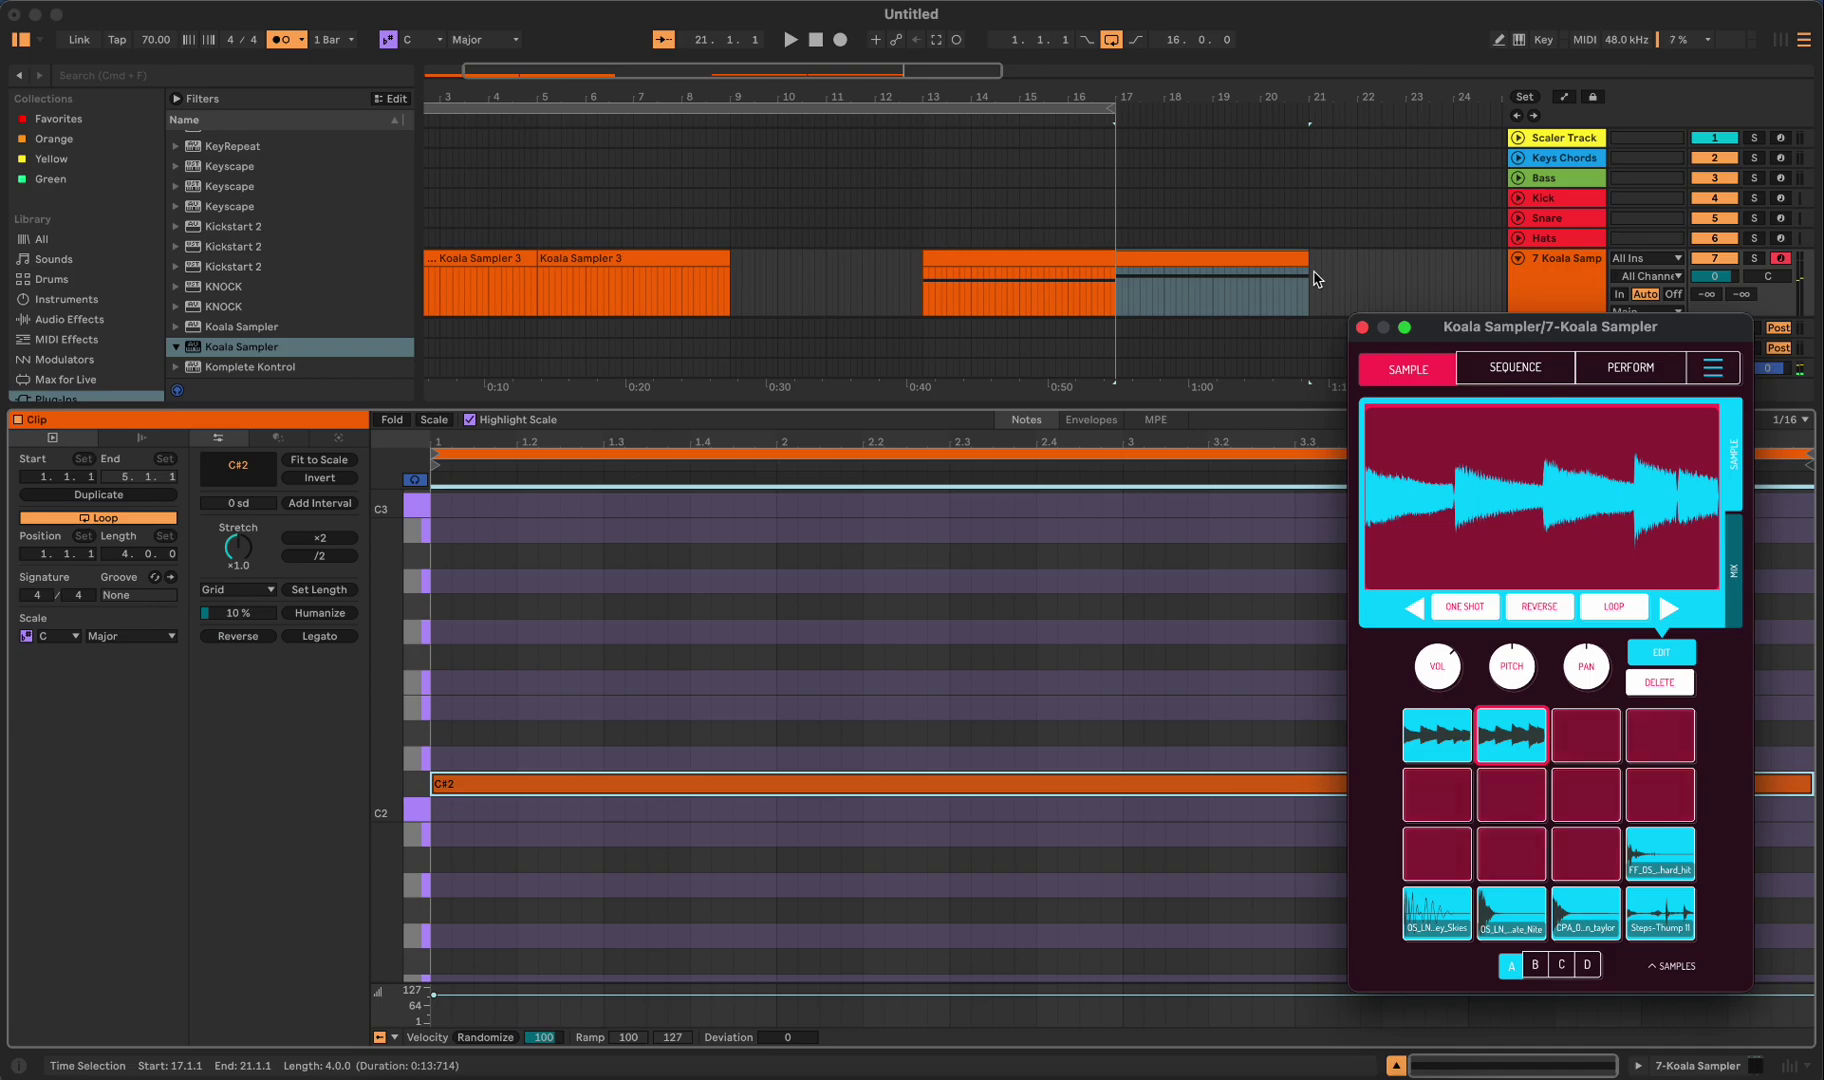
drag(1312, 279, 928, 292)
- Duplicate Koala Sampler track 7 as a new track 8
click(928, 276)
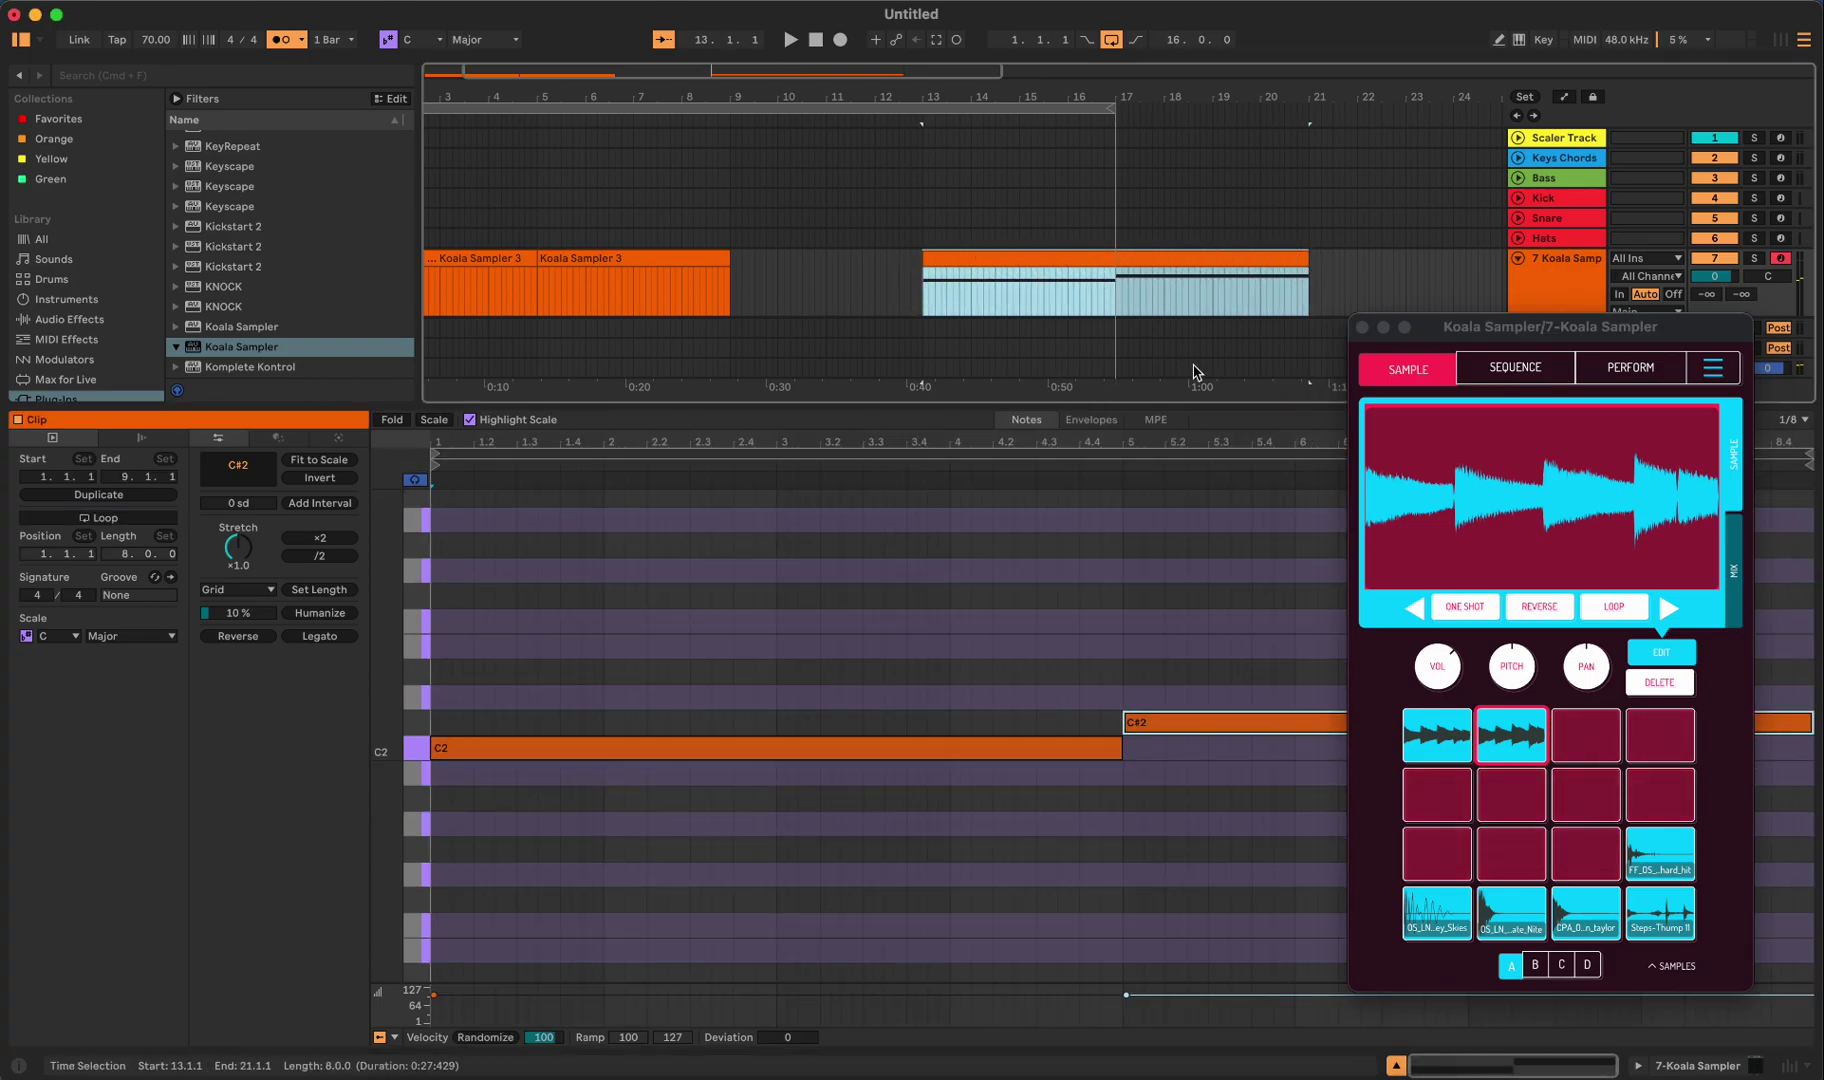
drag(1550, 335, 1243, 265)
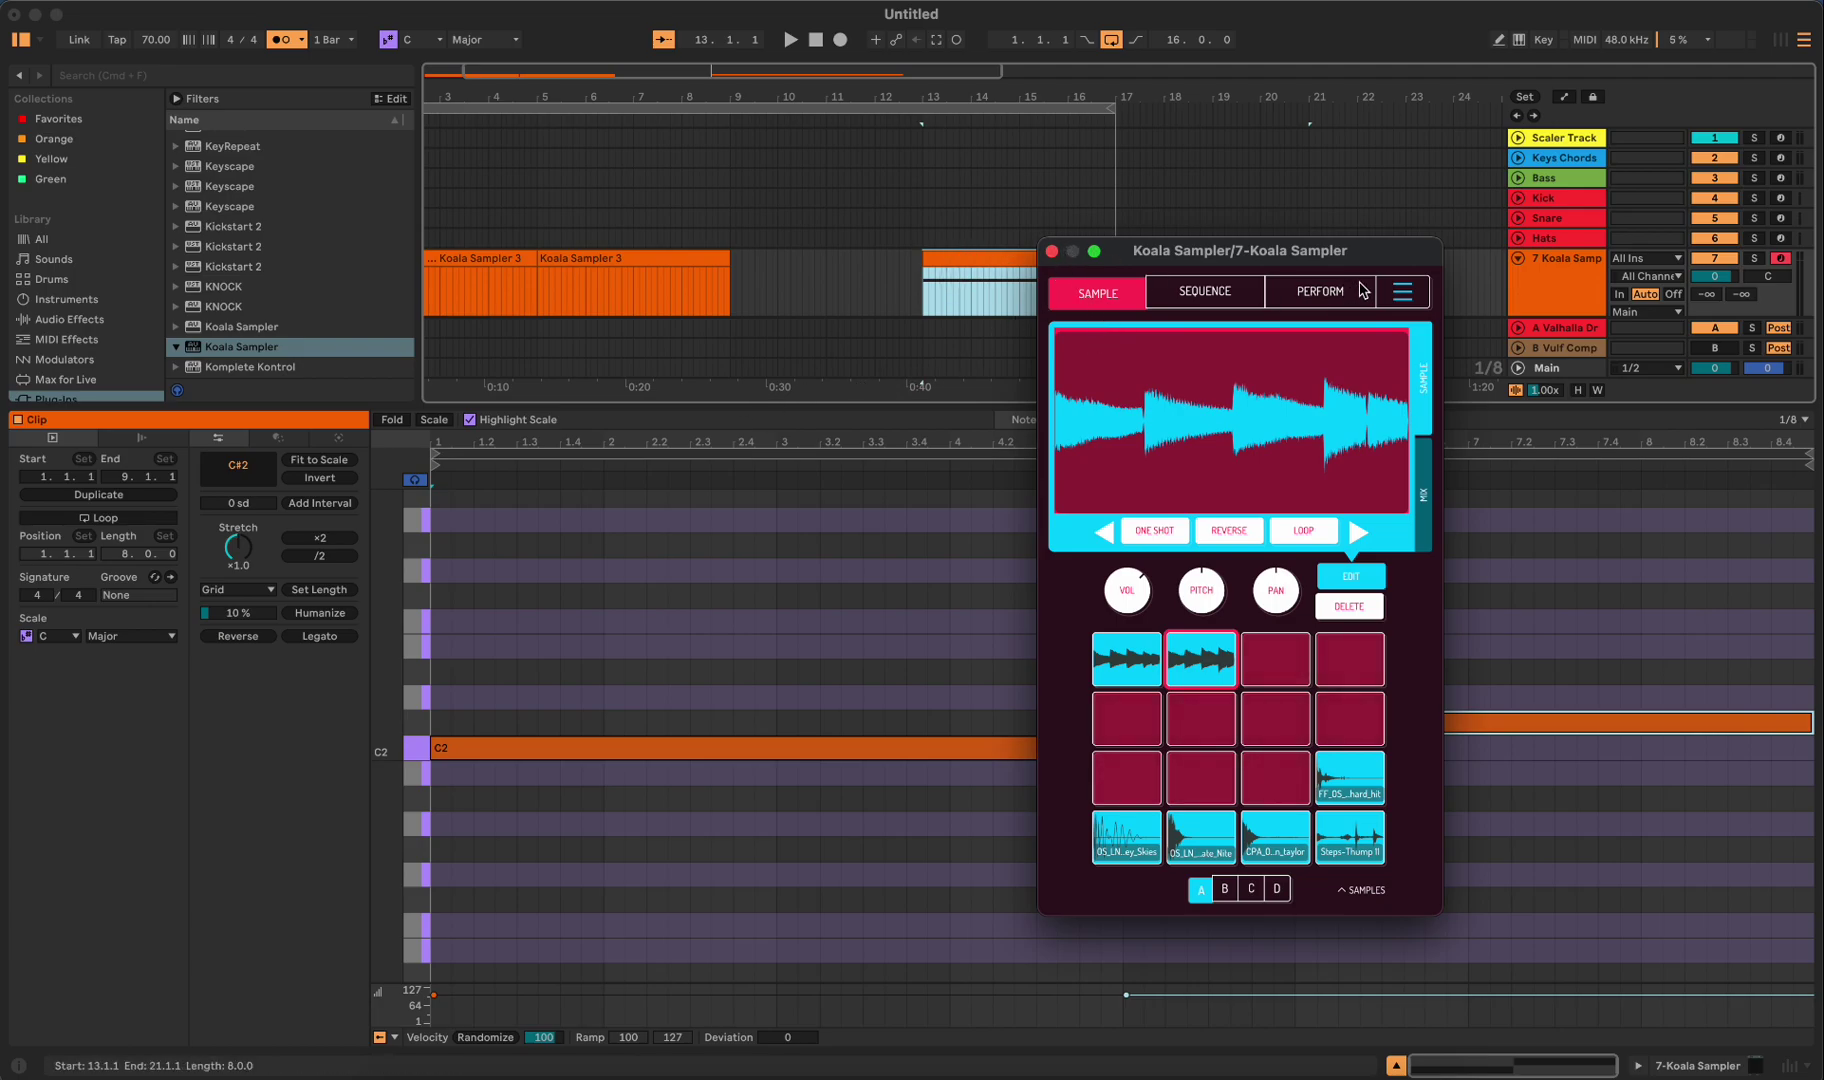
scroll(1406, 216, down, 5)
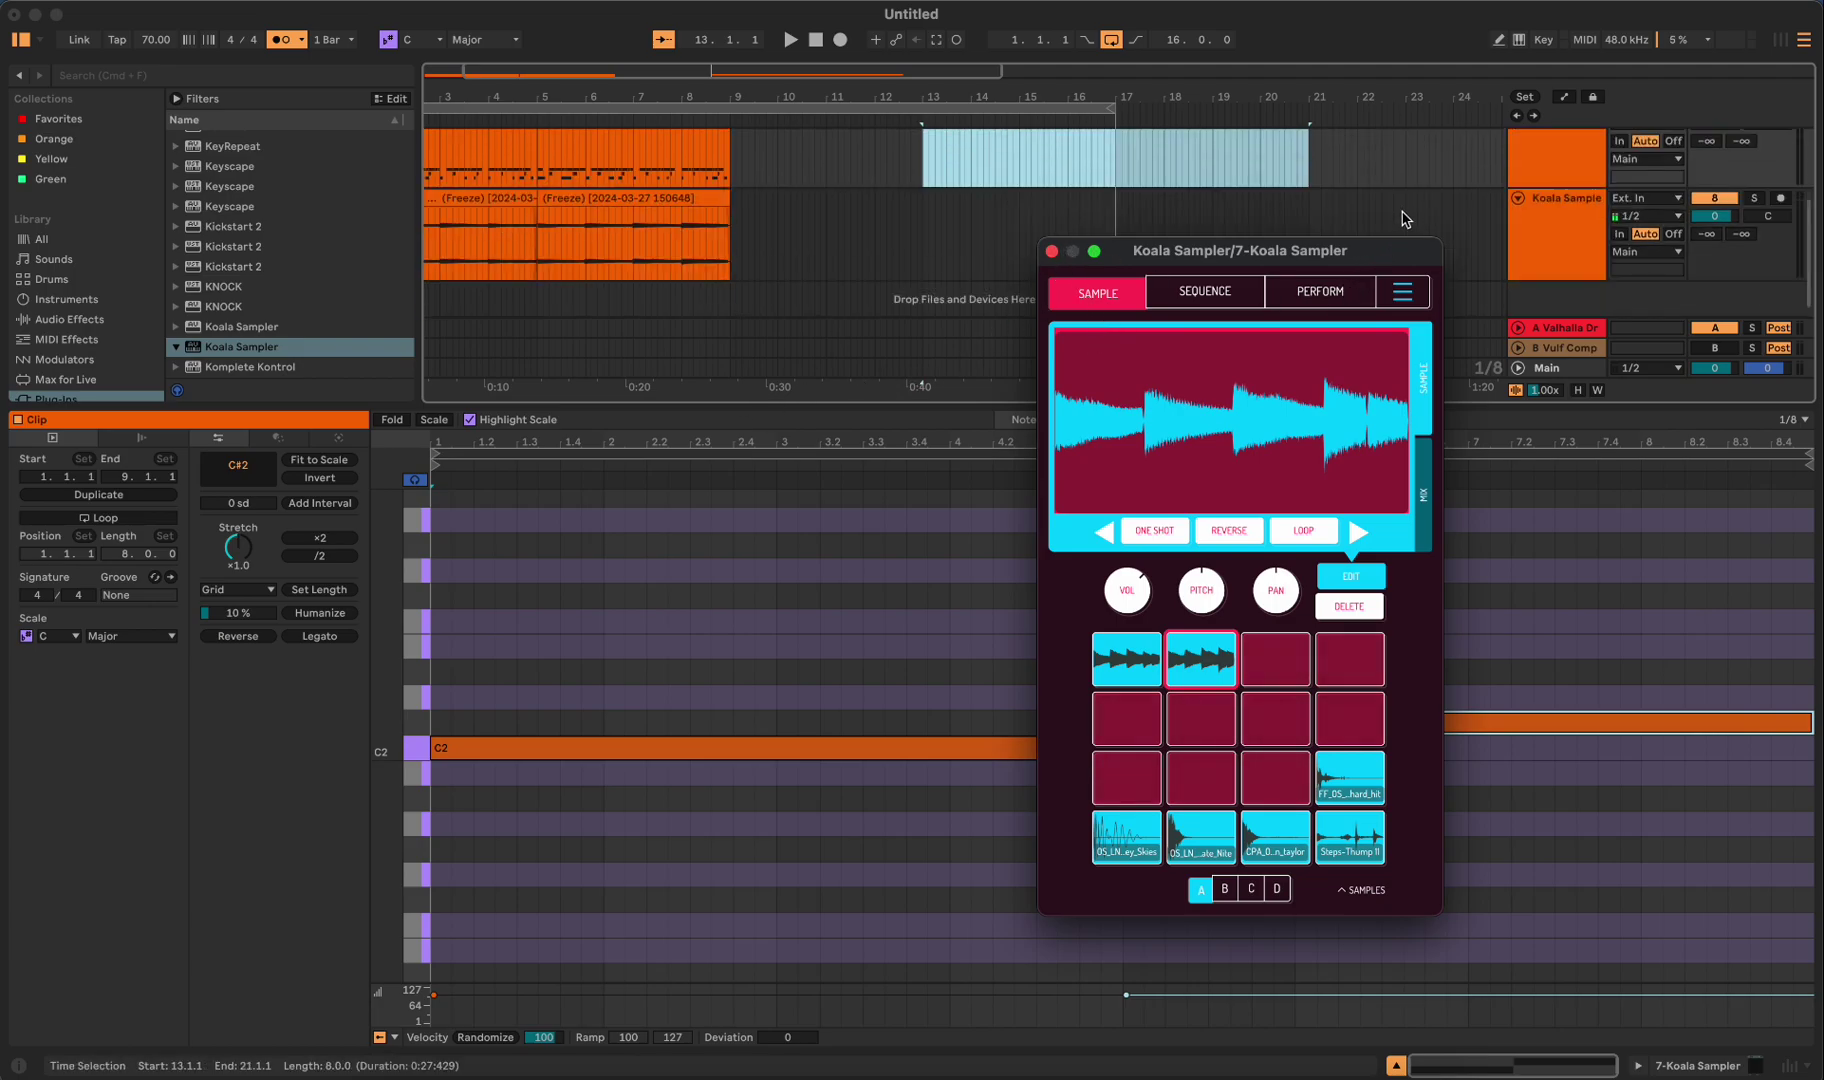
right_click(1553, 170)
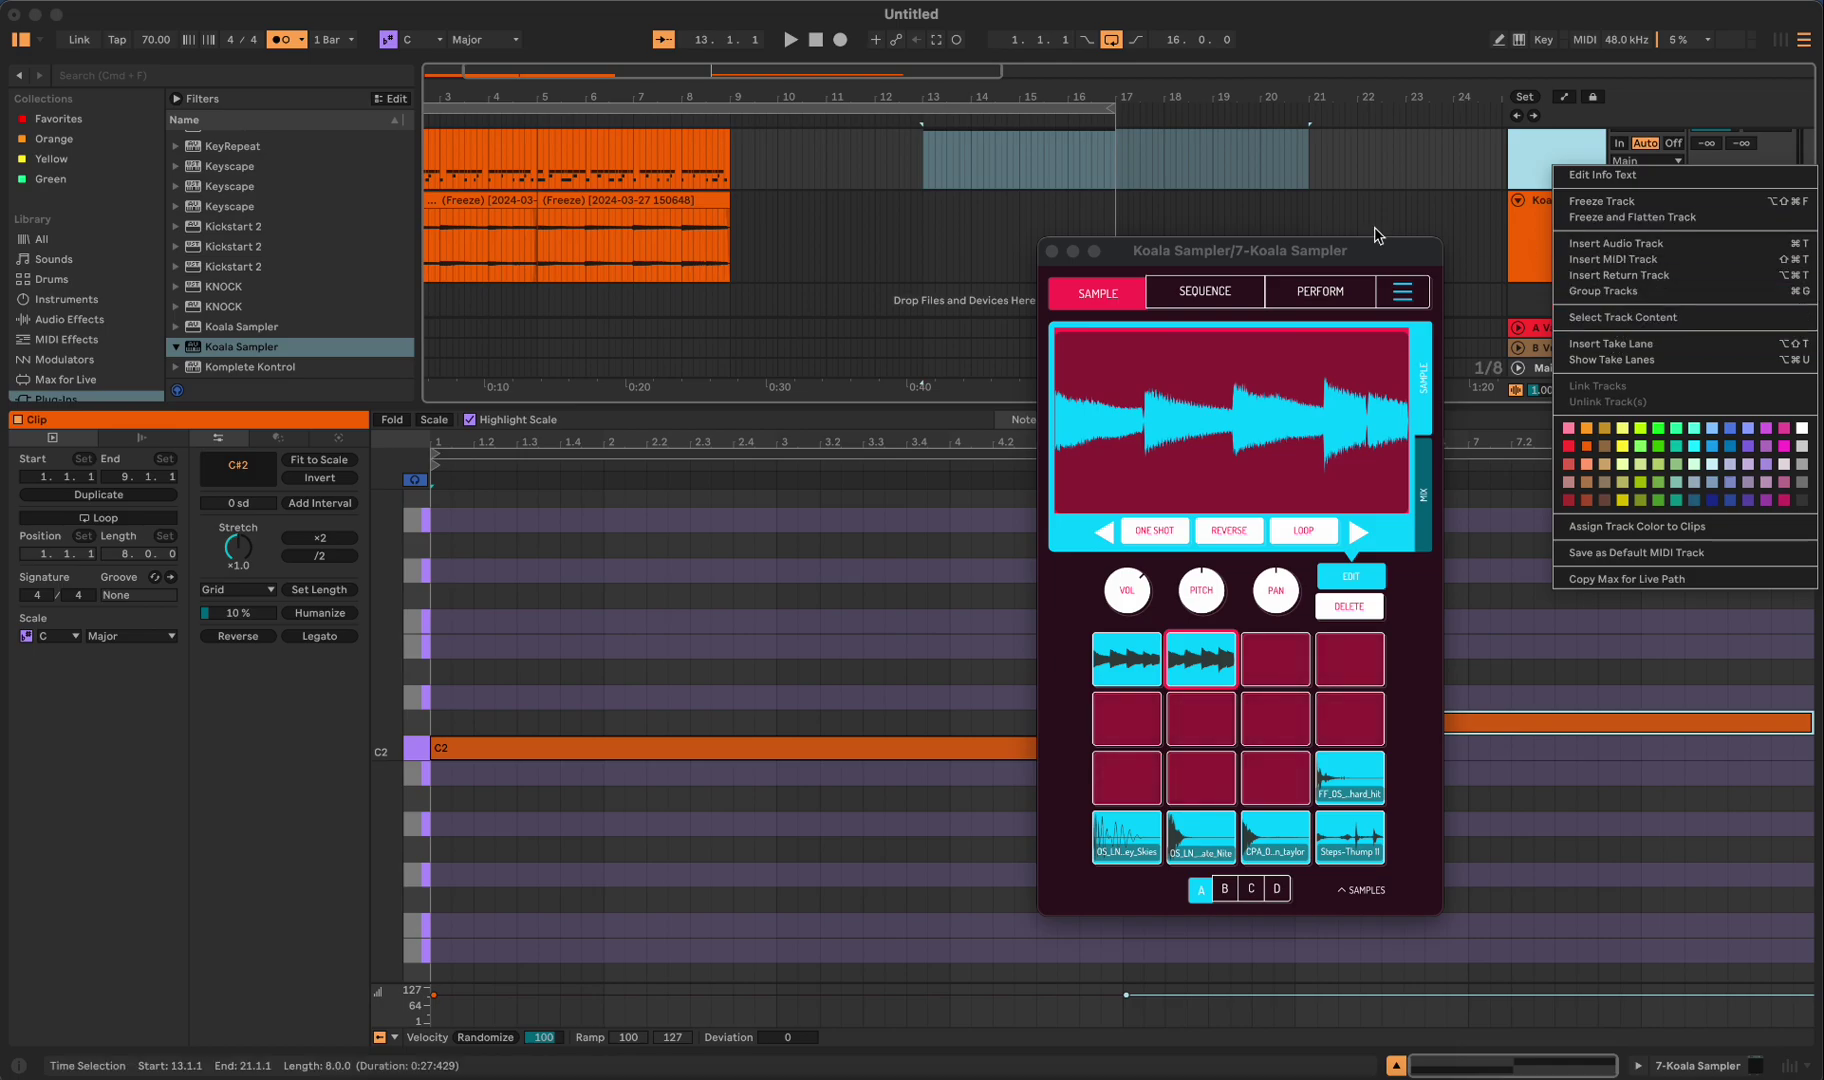
click(967, 238)
scroll(1275, 218, up, 3)
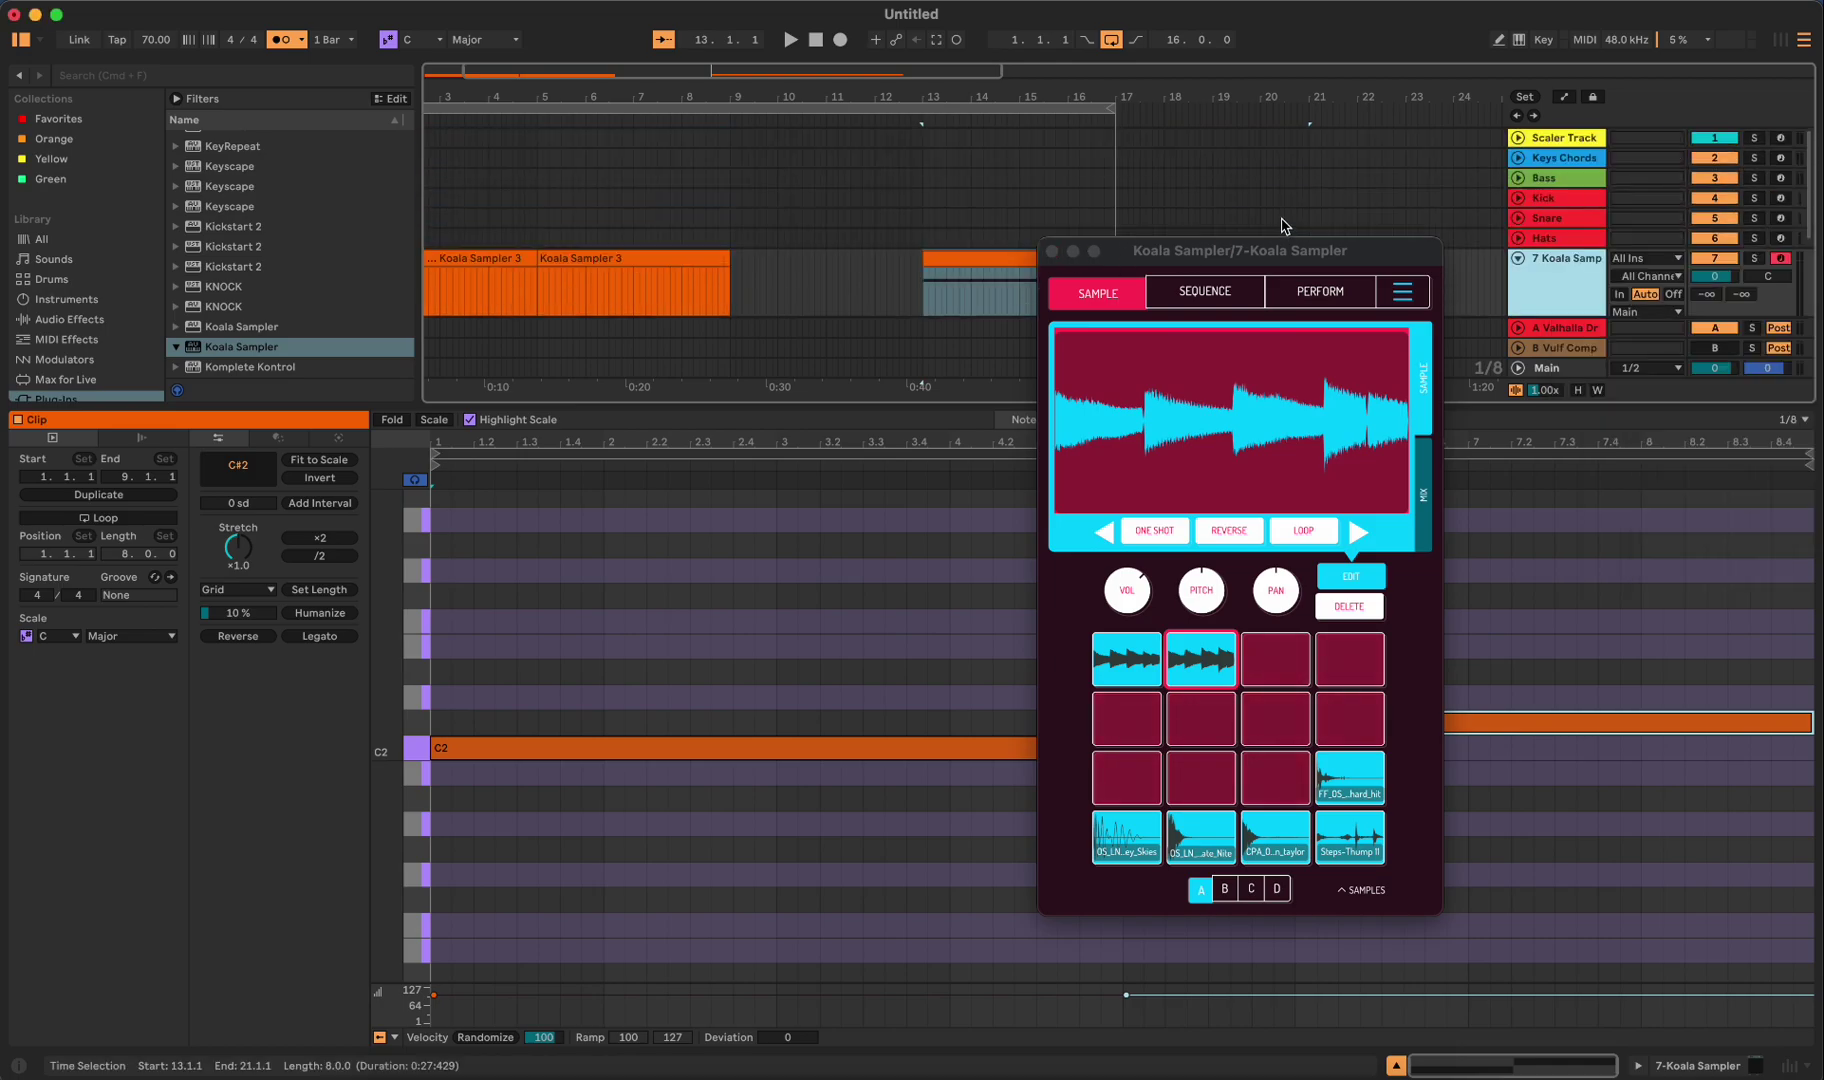
right_click(1557, 259)
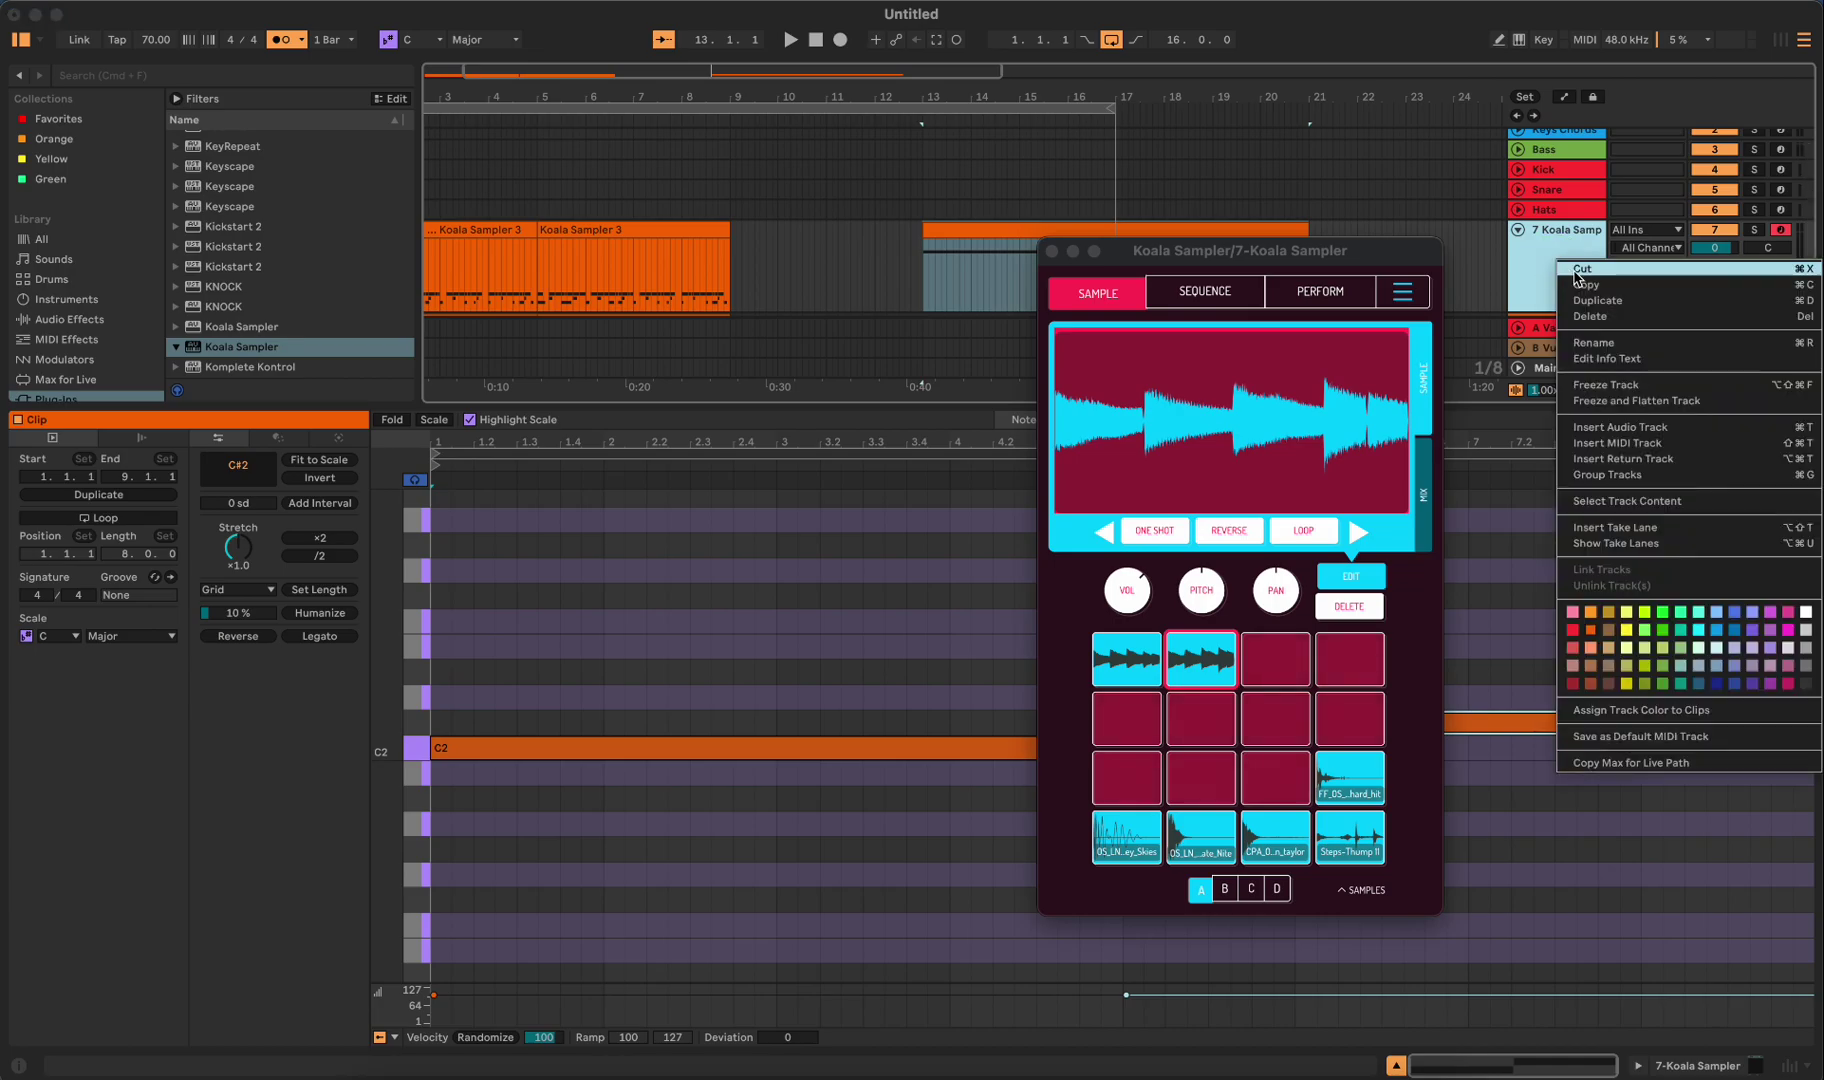
click(1592, 306)
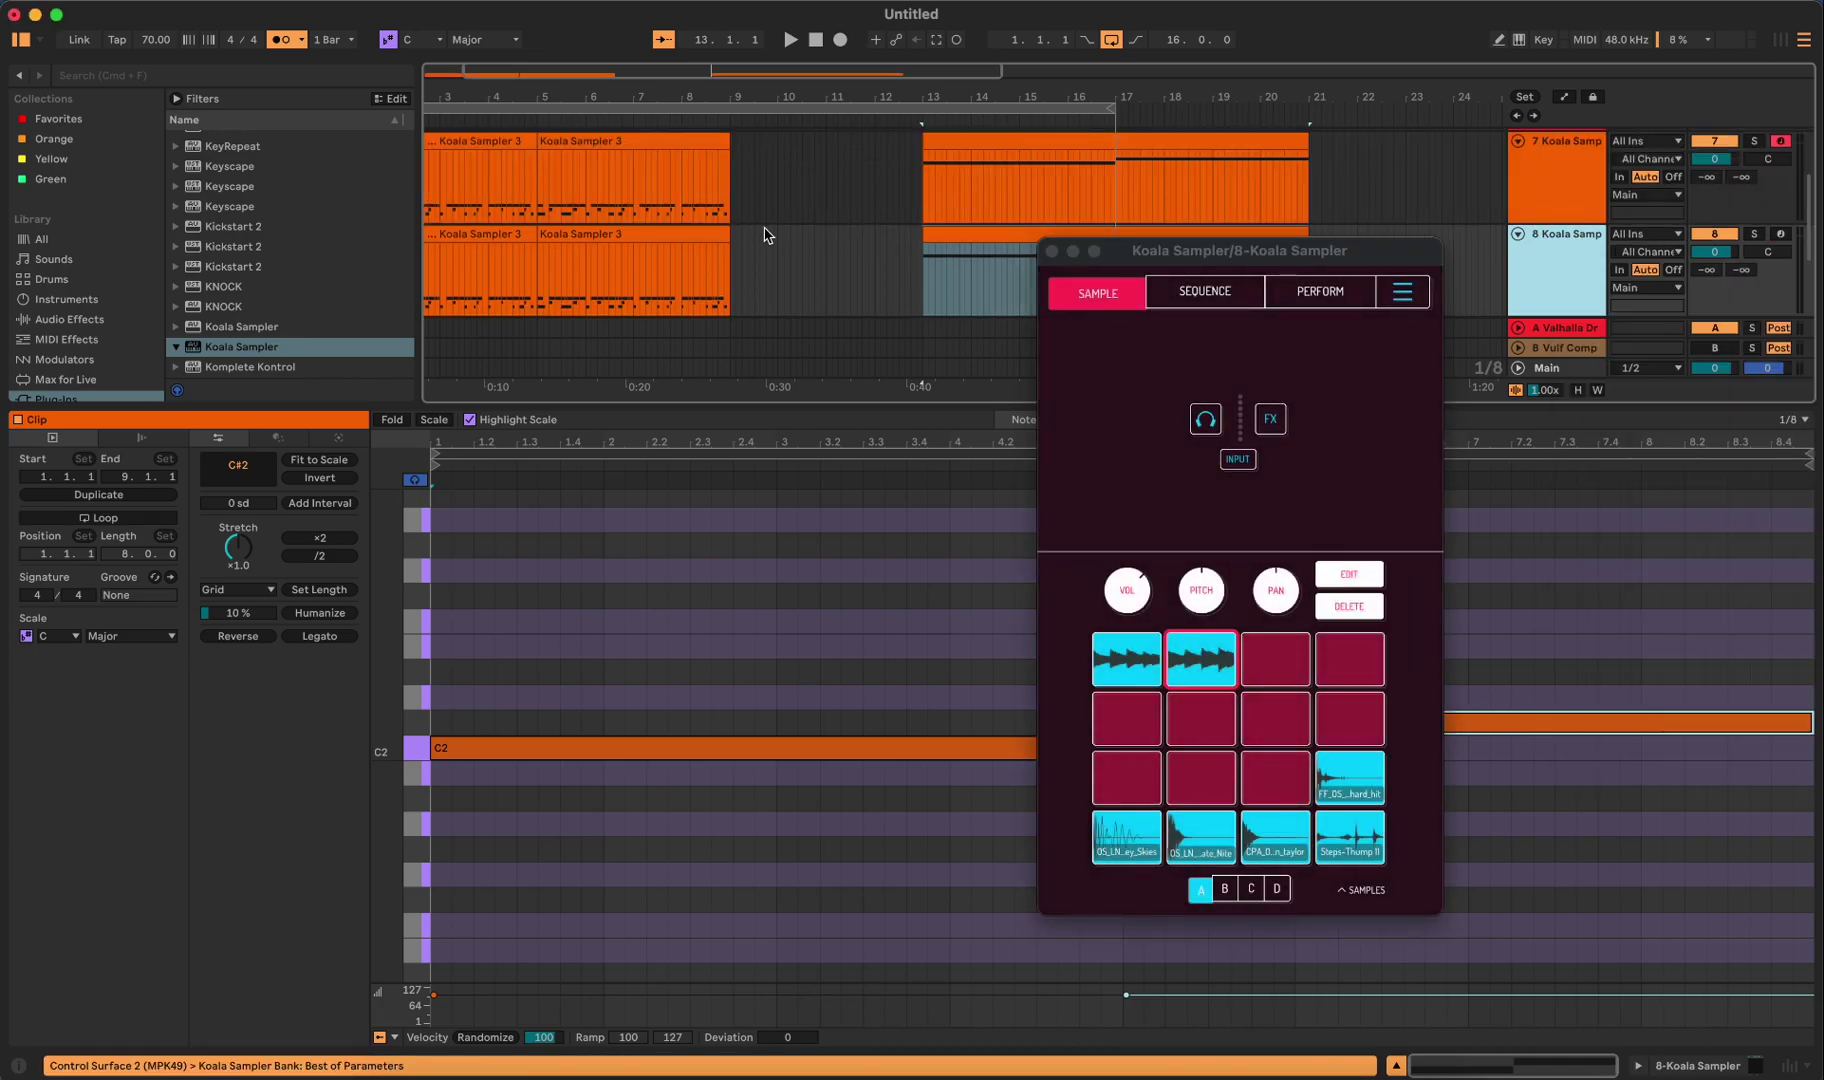
- Delete both Koala Sampler 3 clips from track 8 and the bars 13–21 clip from track 7
click(690, 234)
key(Delete)
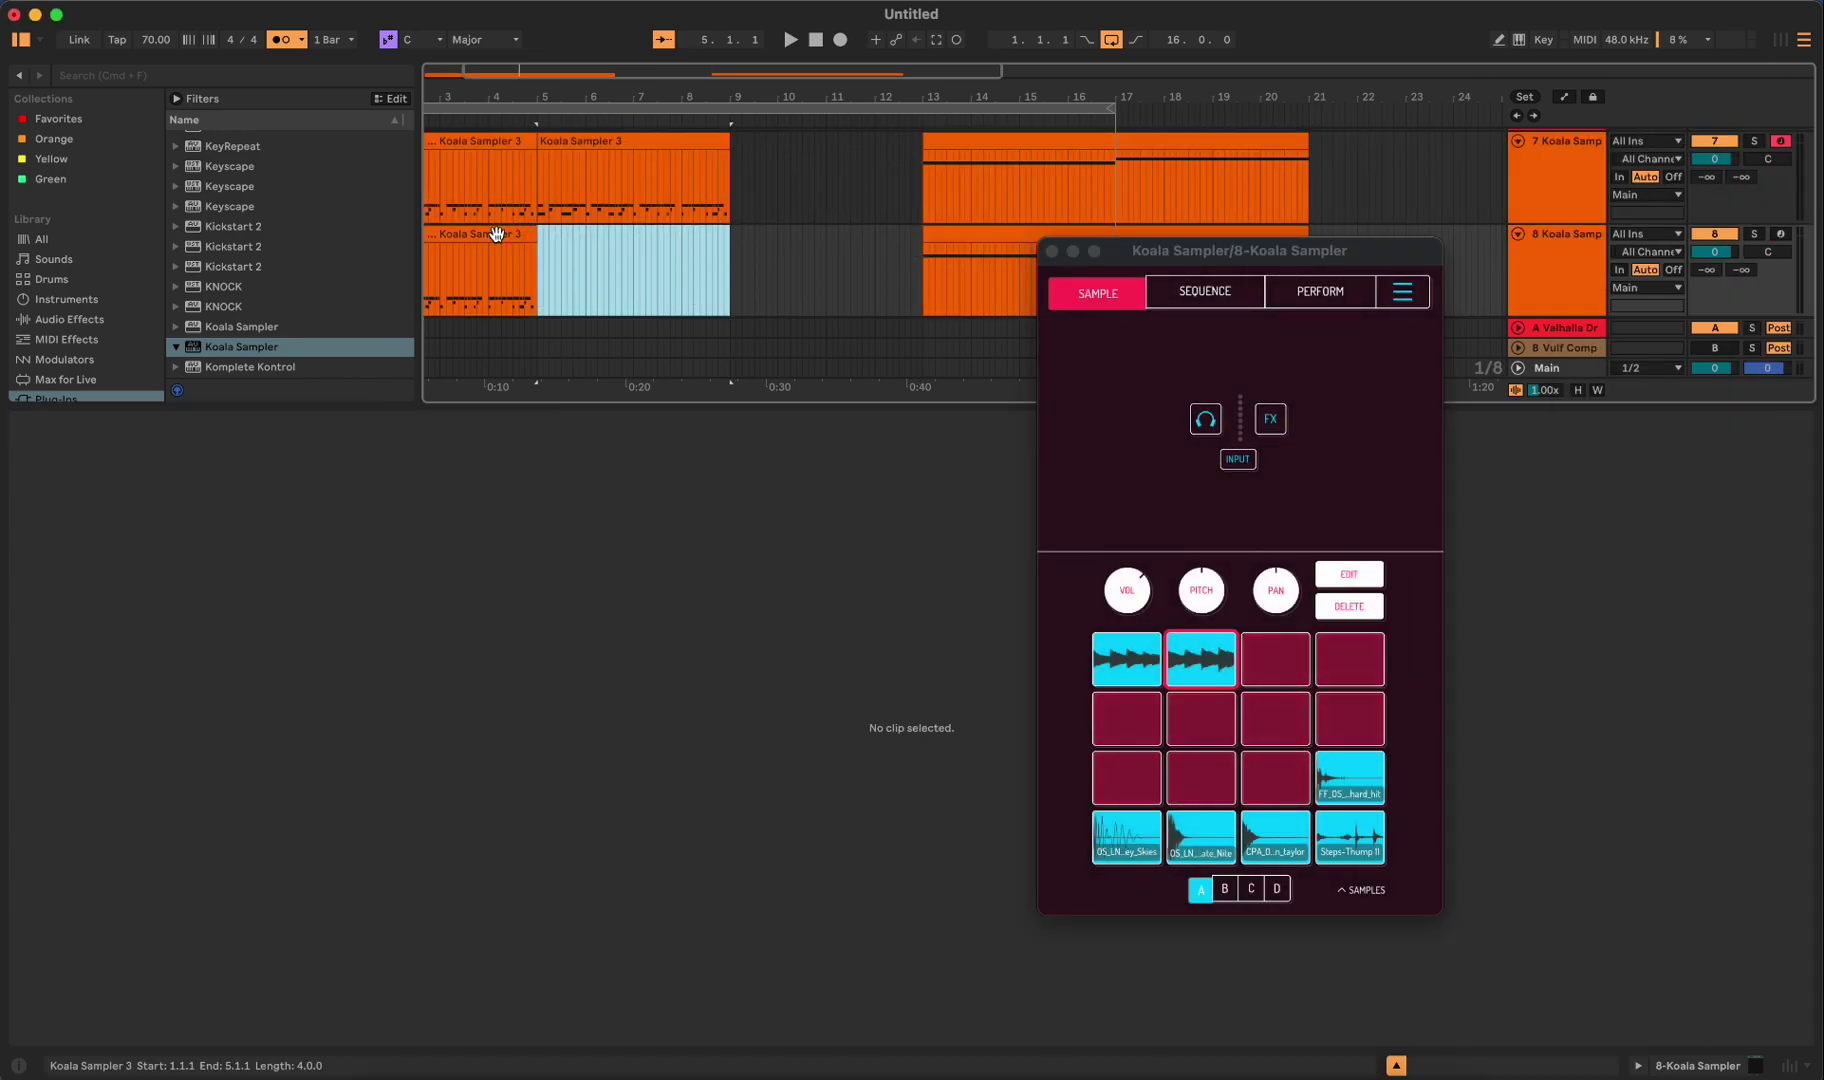
click(497, 234)
key(Delete)
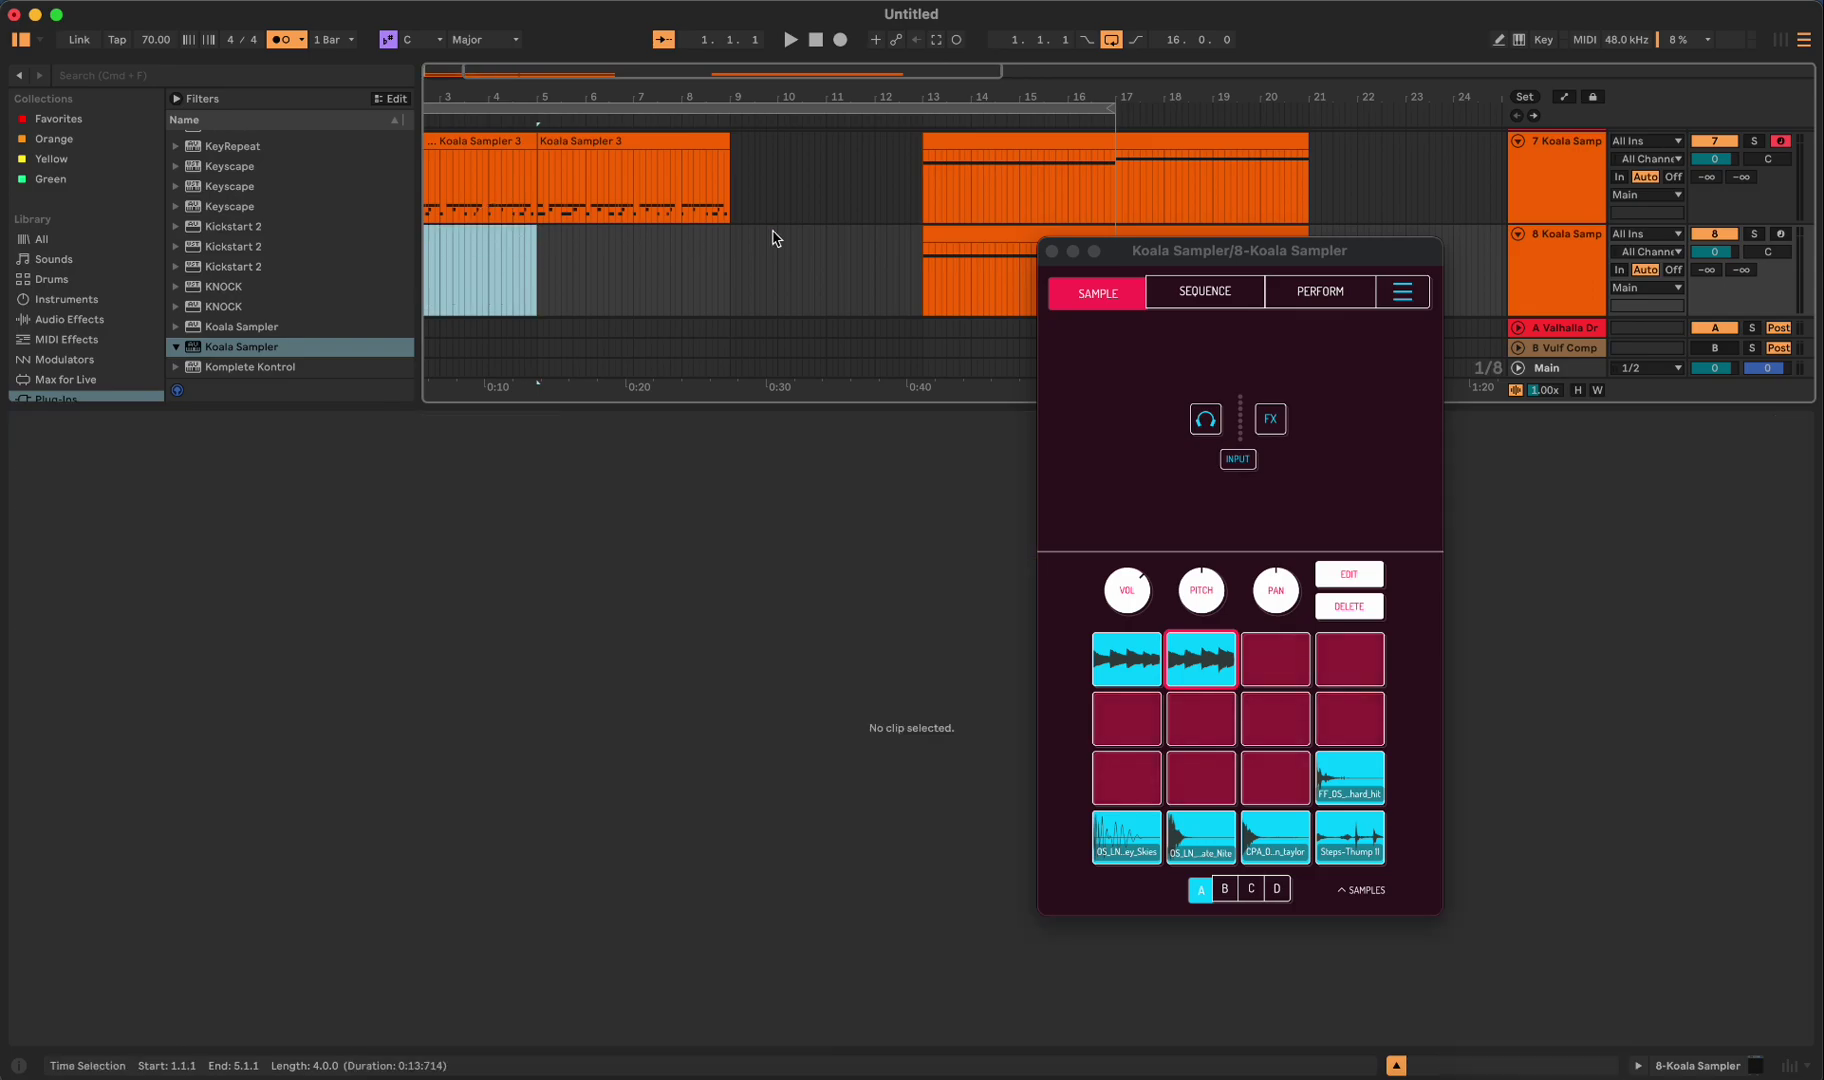
click(1080, 146)
key(Delete)
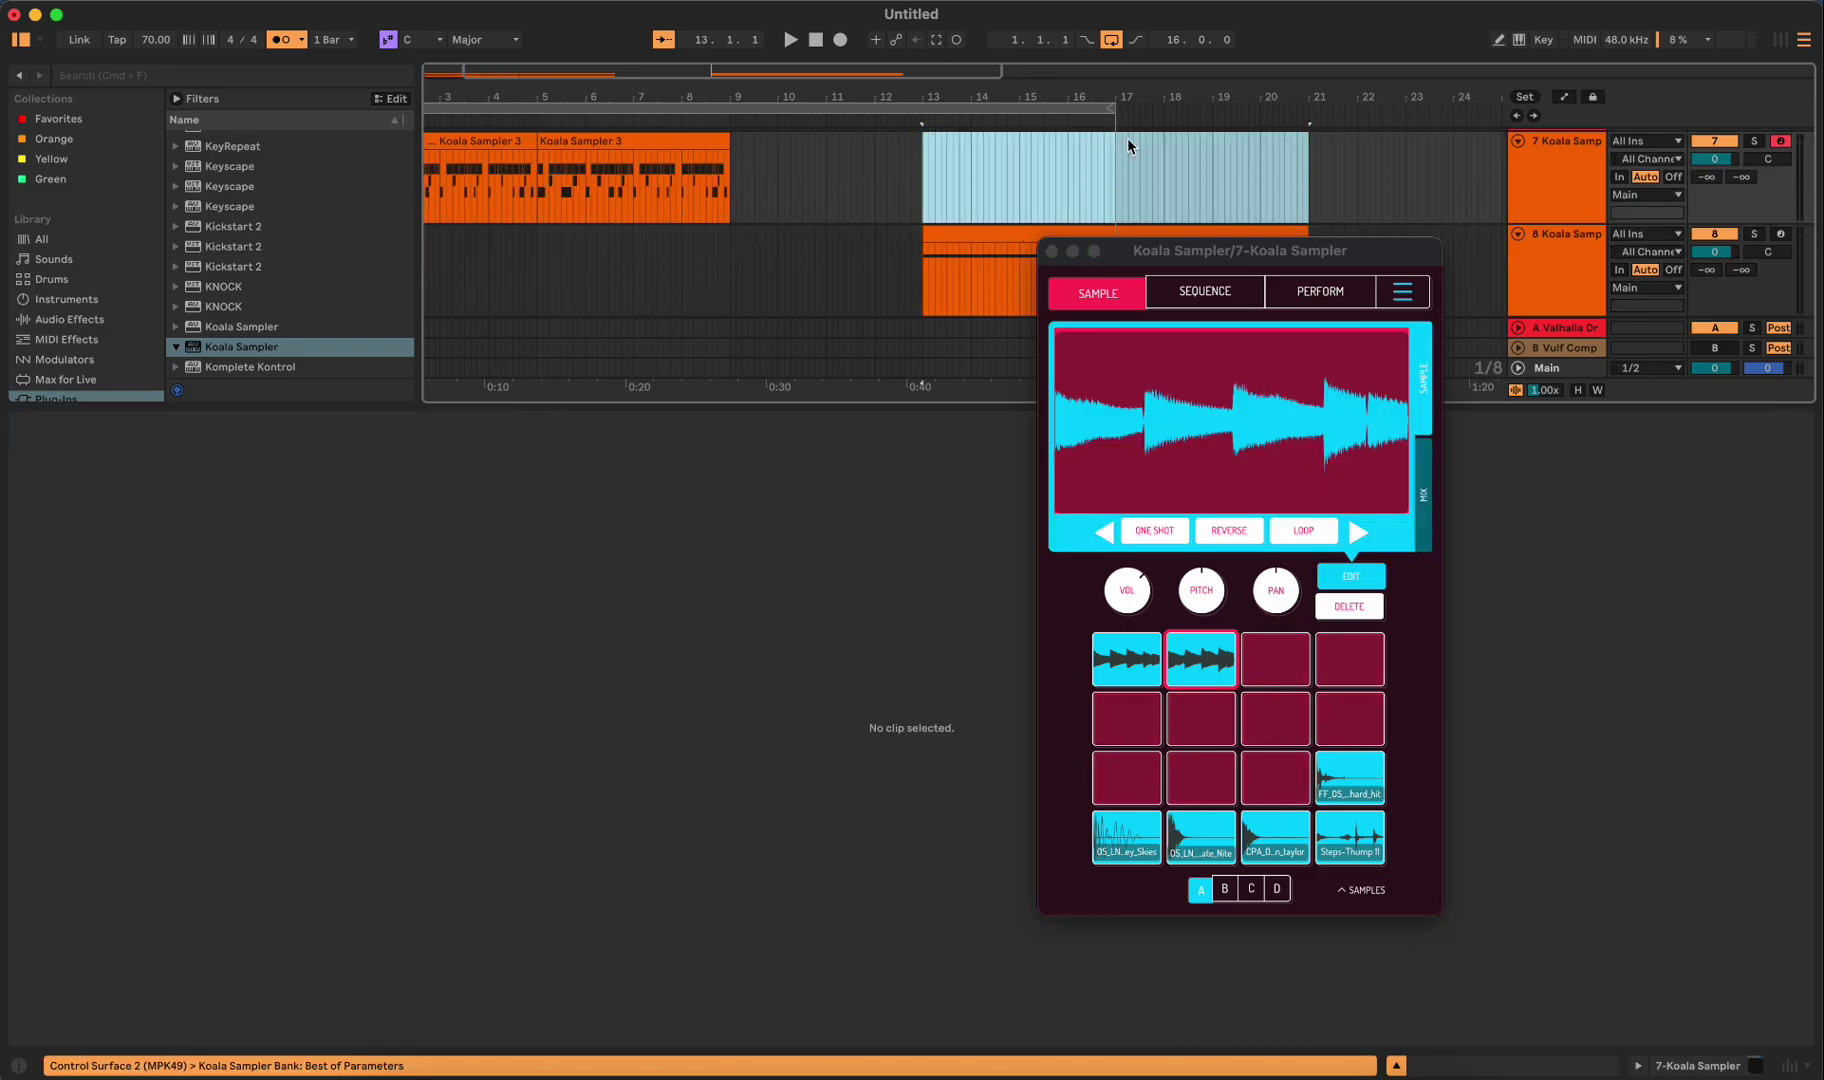
- Close the 8-Koala Sampler plugin window and delete the duplicated track 8
drag(1199, 255, 1423, 392)
key(shift+Tab)
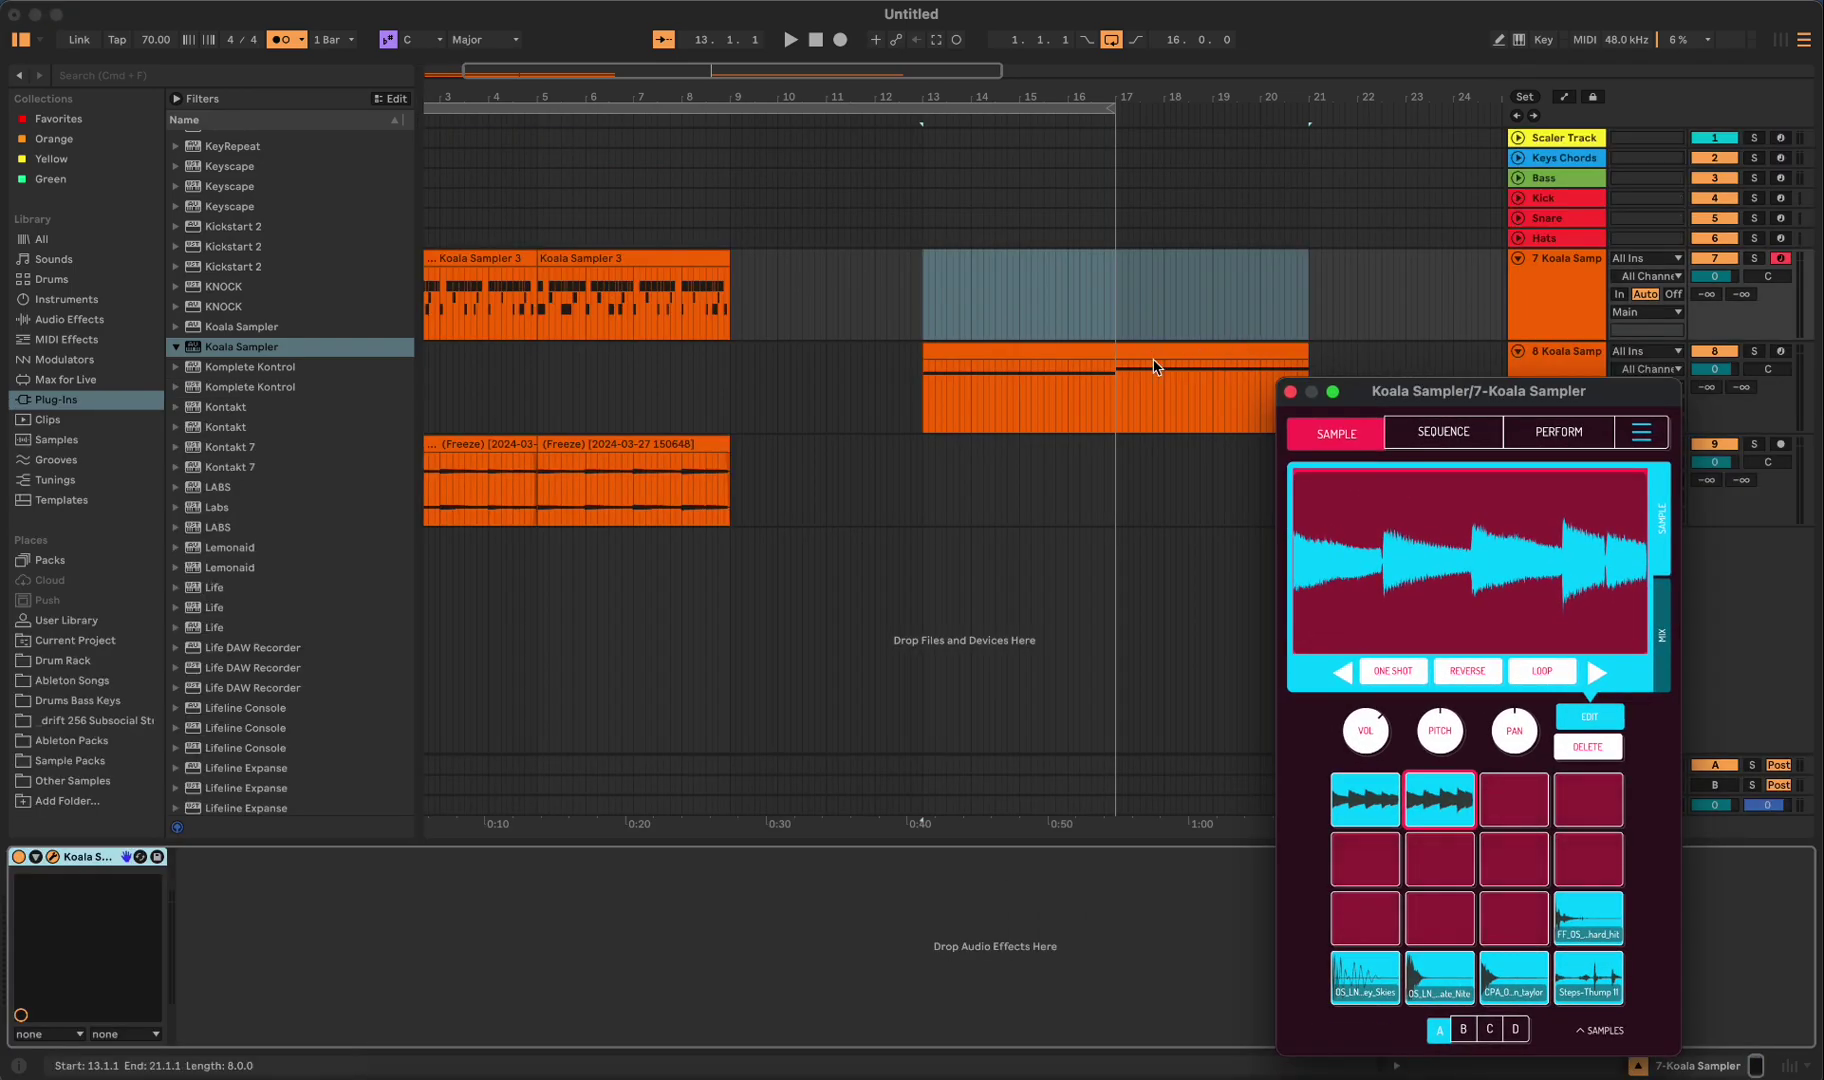
click(1158, 358)
drag(1172, 260, 600, 242)
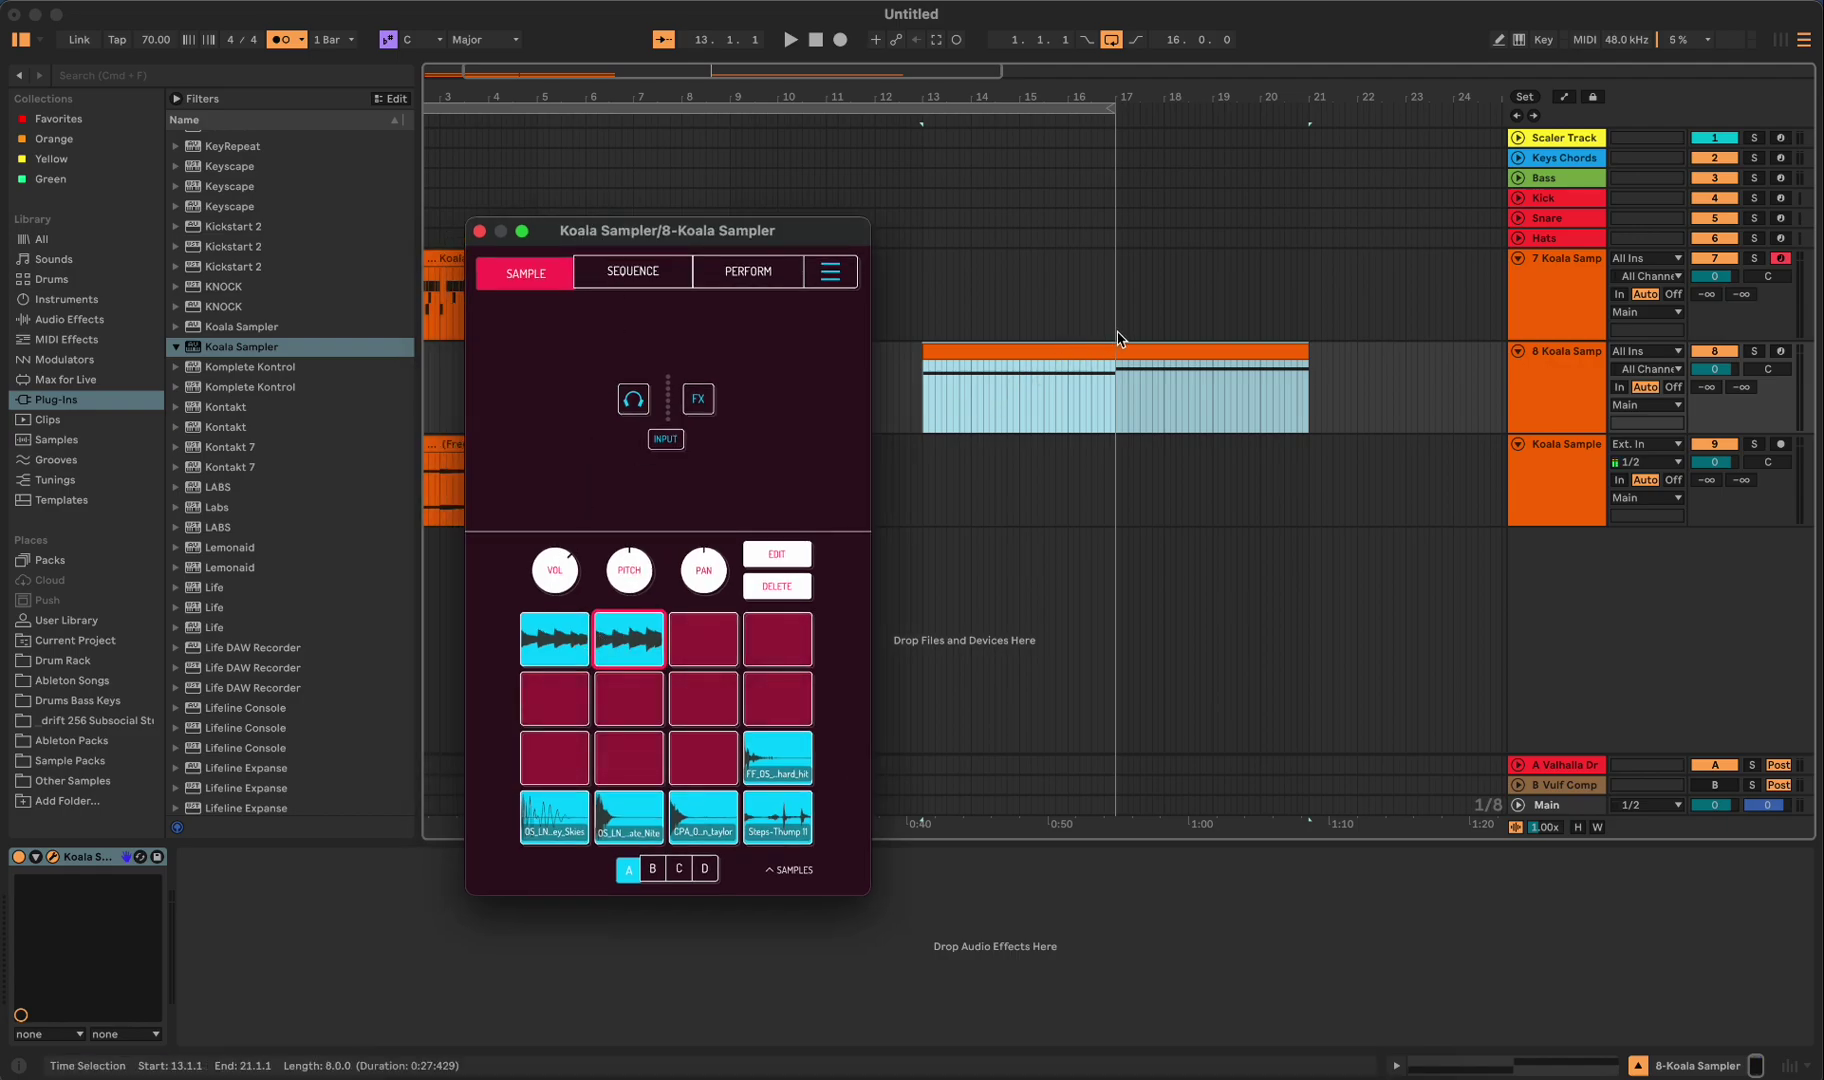
right_click(1552, 382)
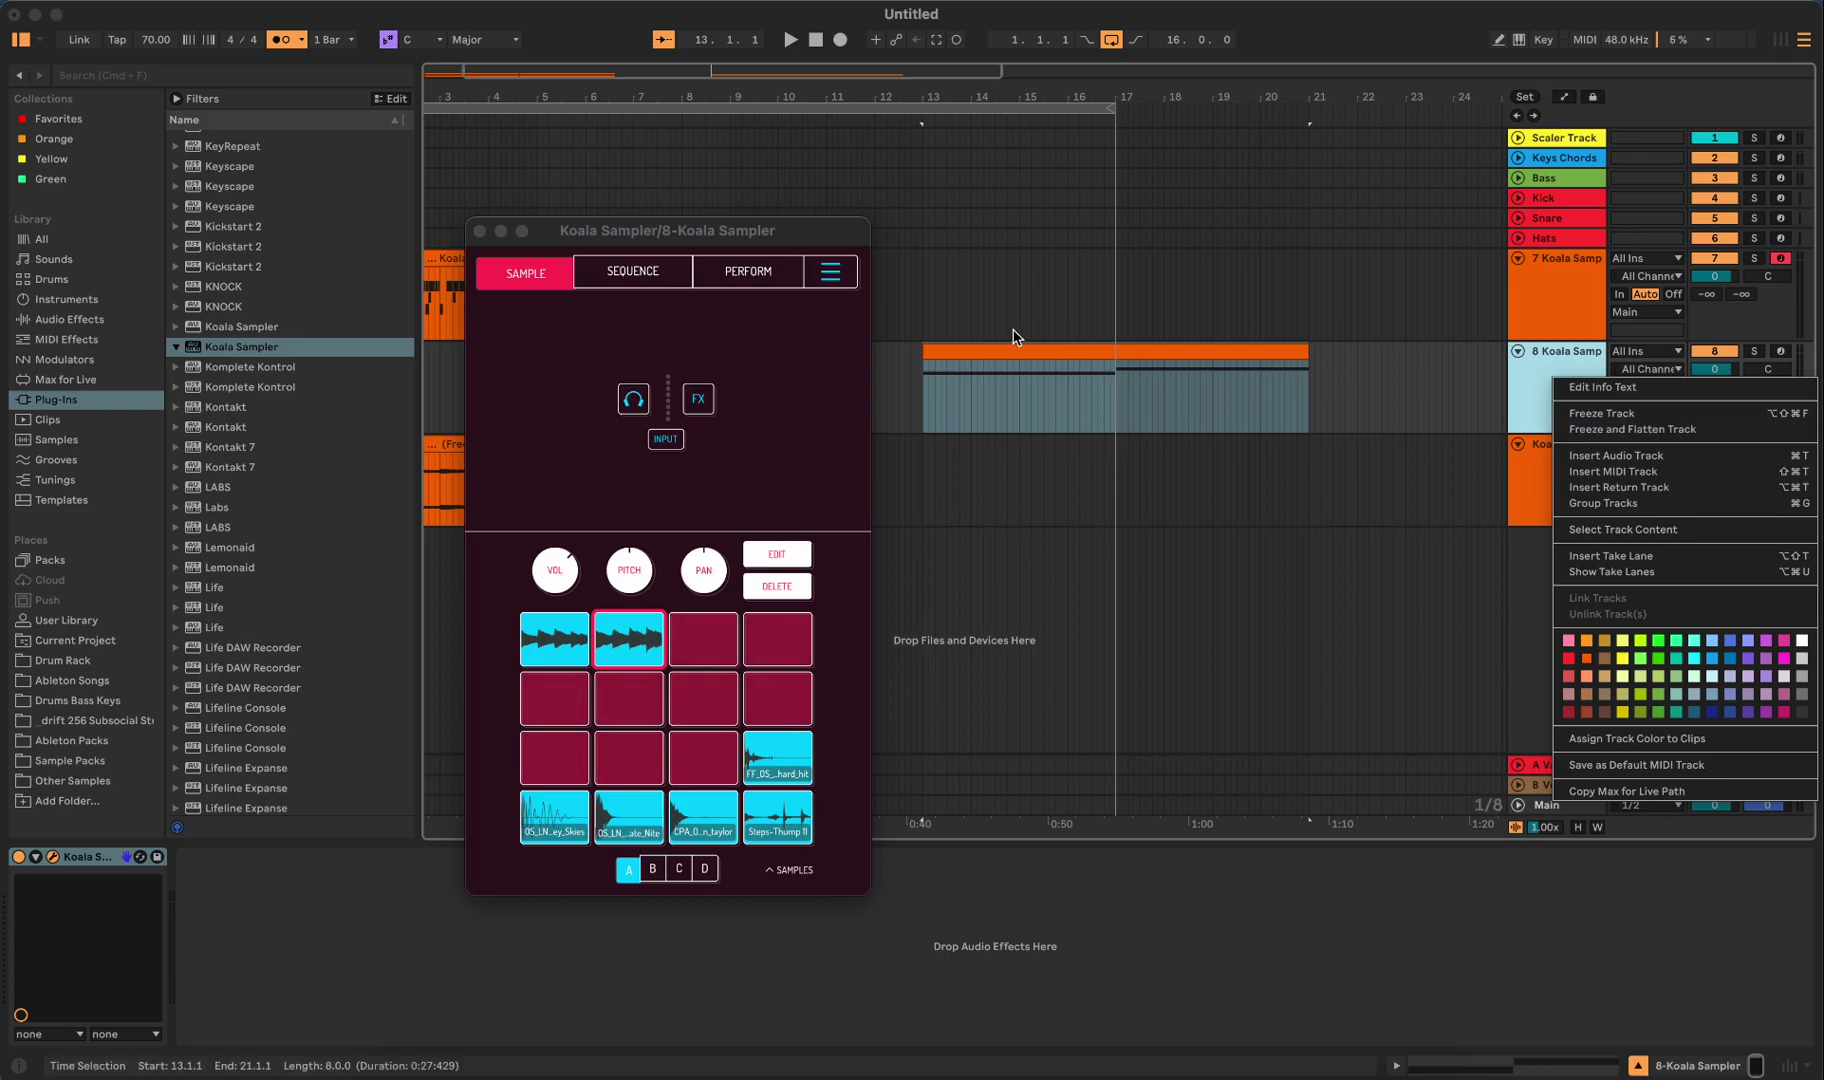
click(480, 233)
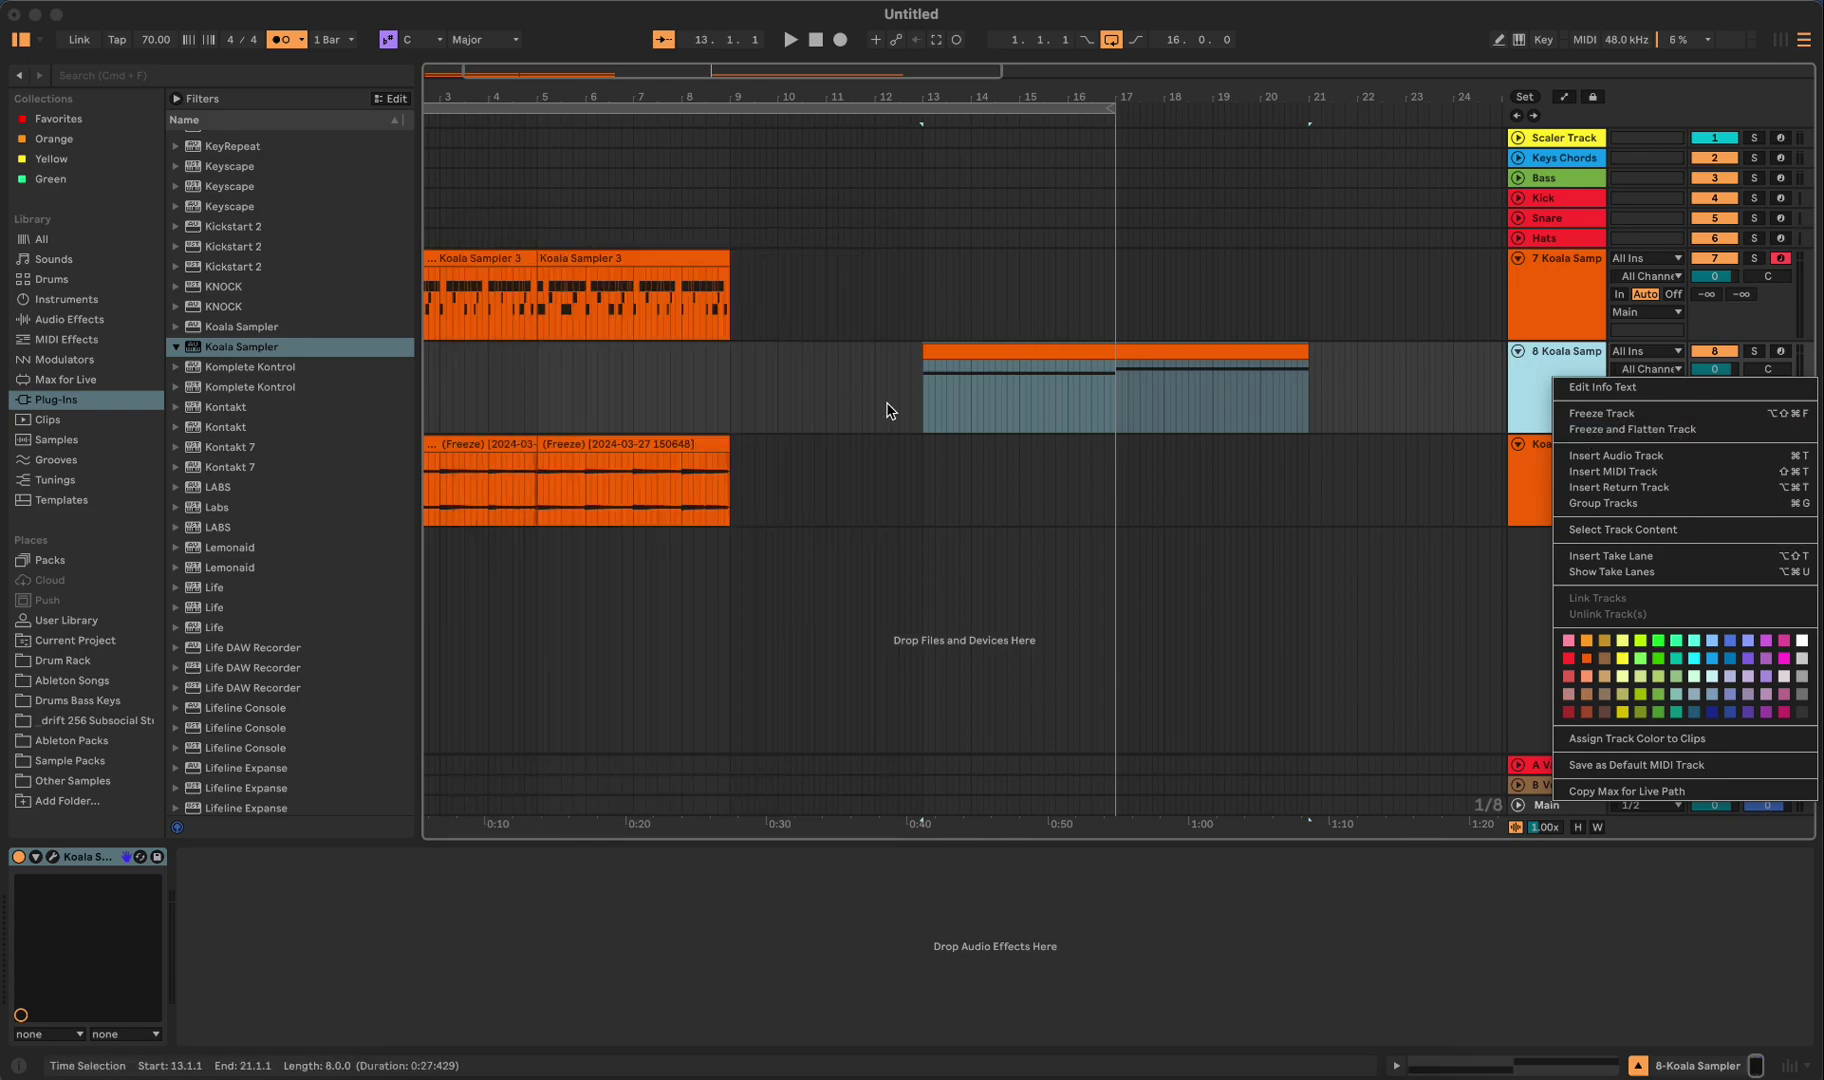
click(1536, 372)
key(Delete)
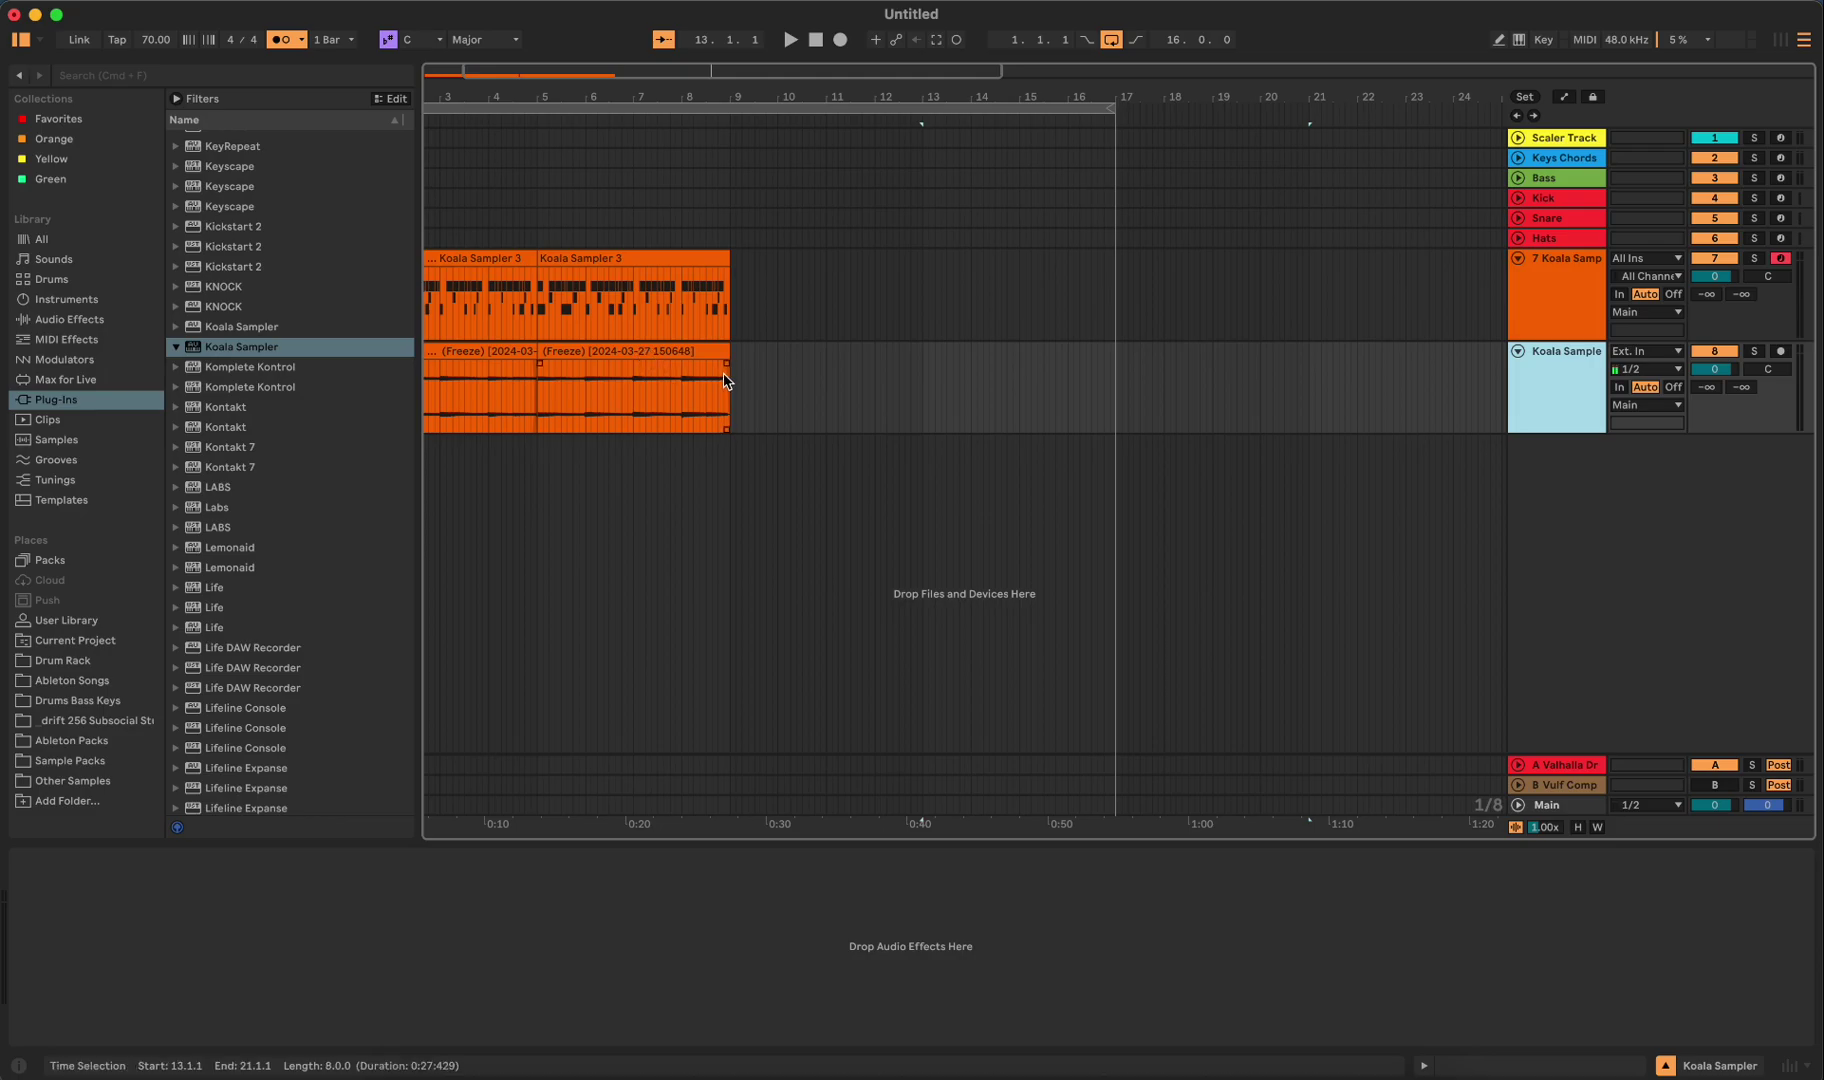
- Switch off track 7, play from bar 1, and inspect both Freeze clips' waveforms
scroll(712, 395, left, 3)
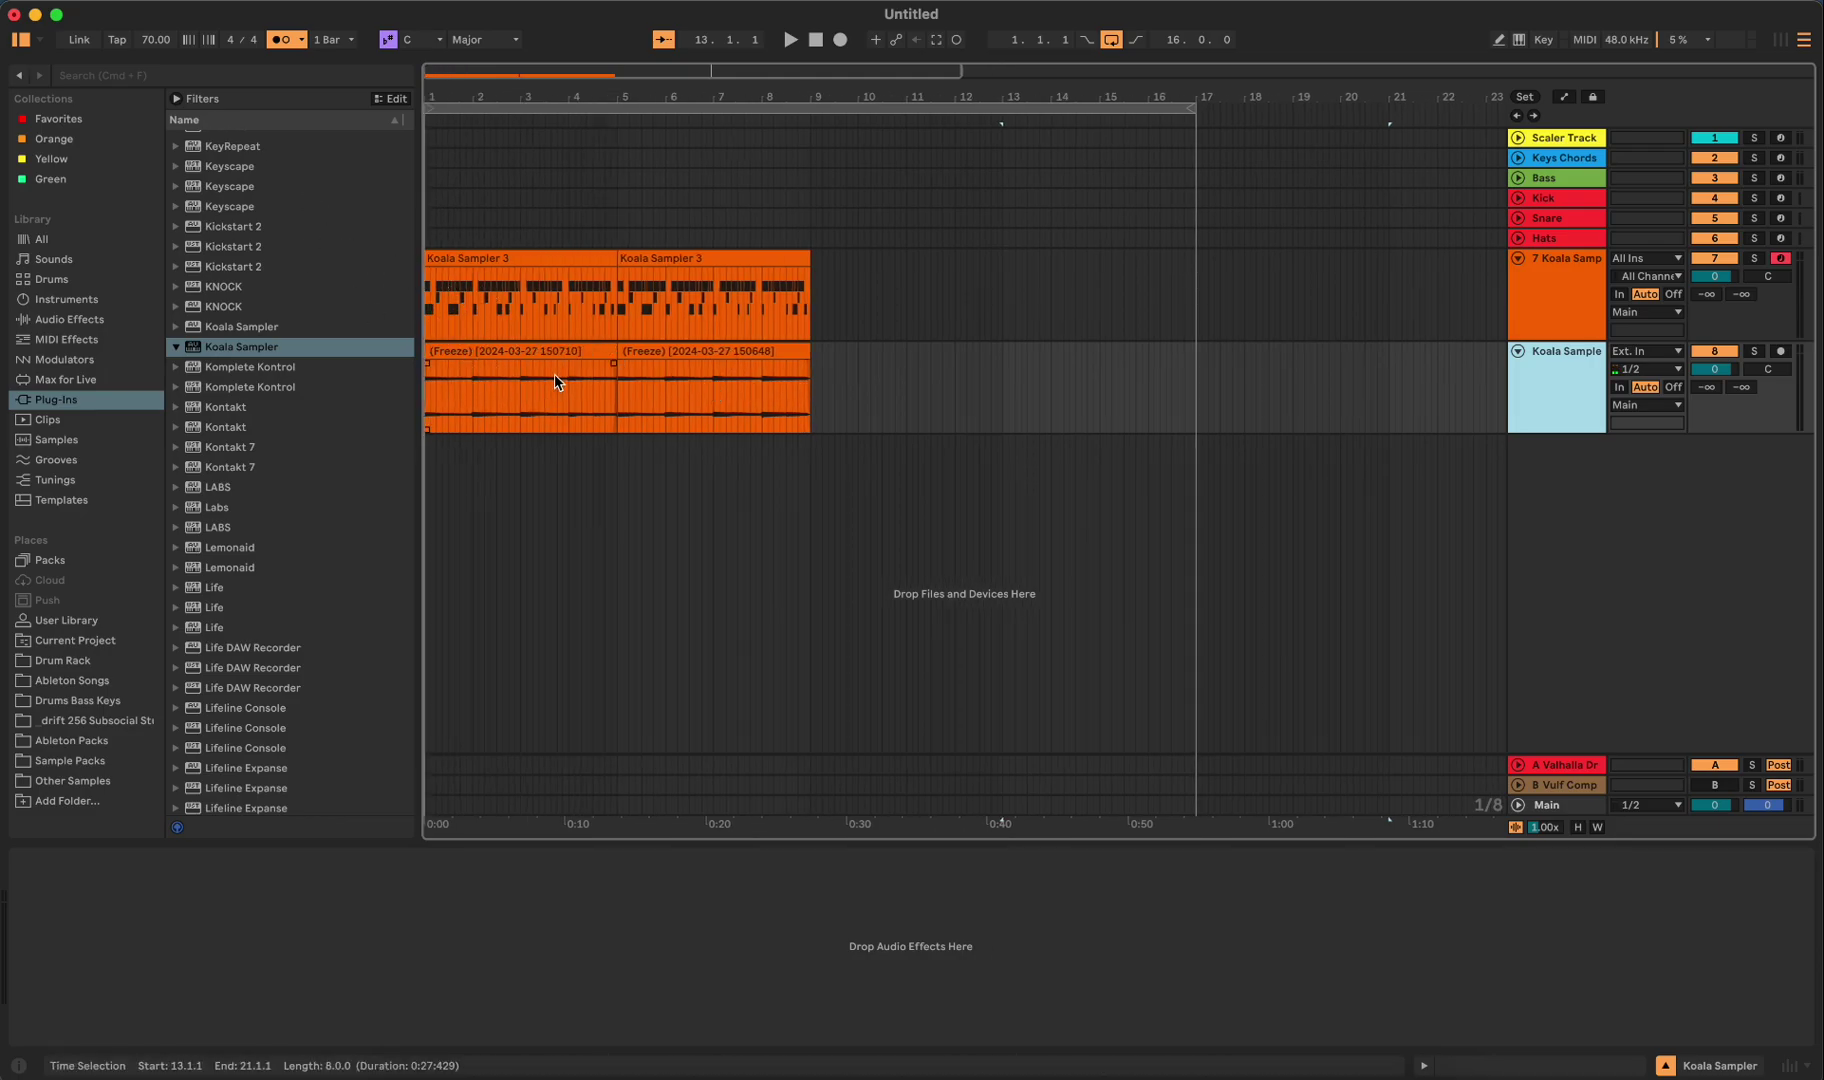
click(572, 351)
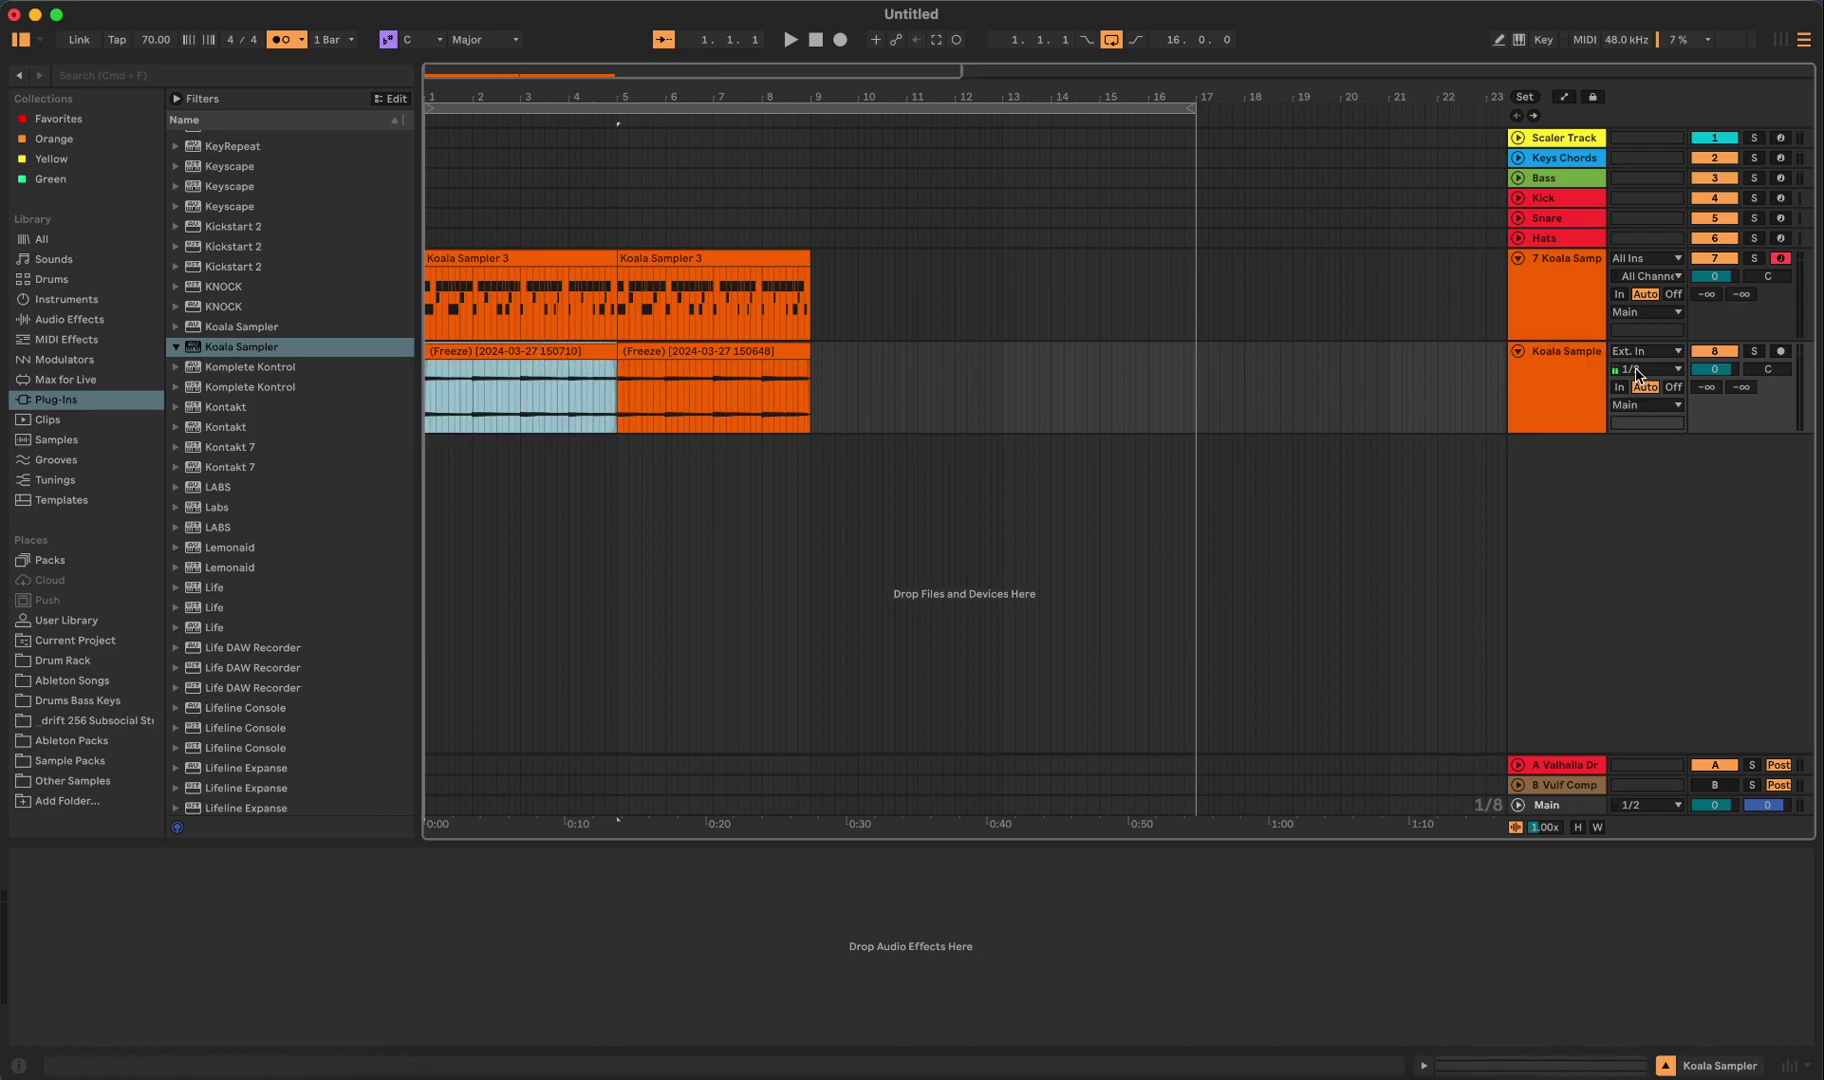
click(1722, 260)
key(space)
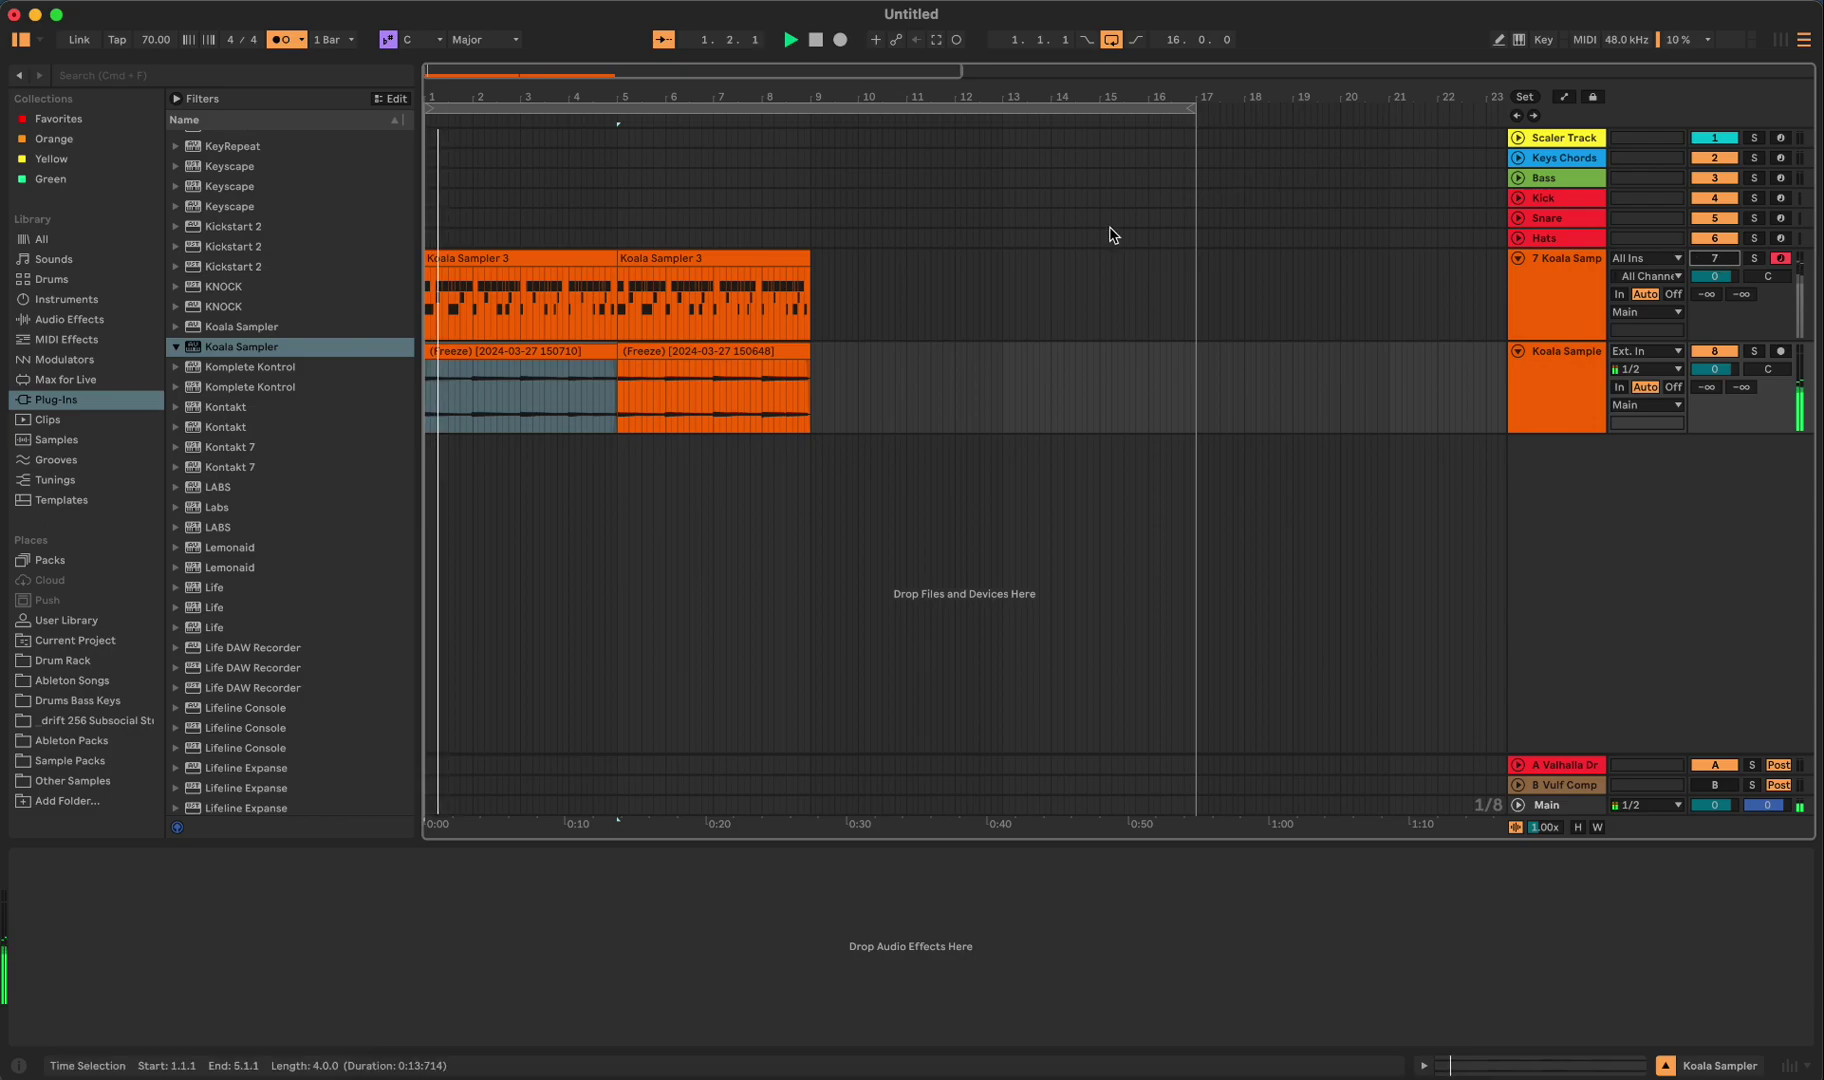
double_click(553, 352)
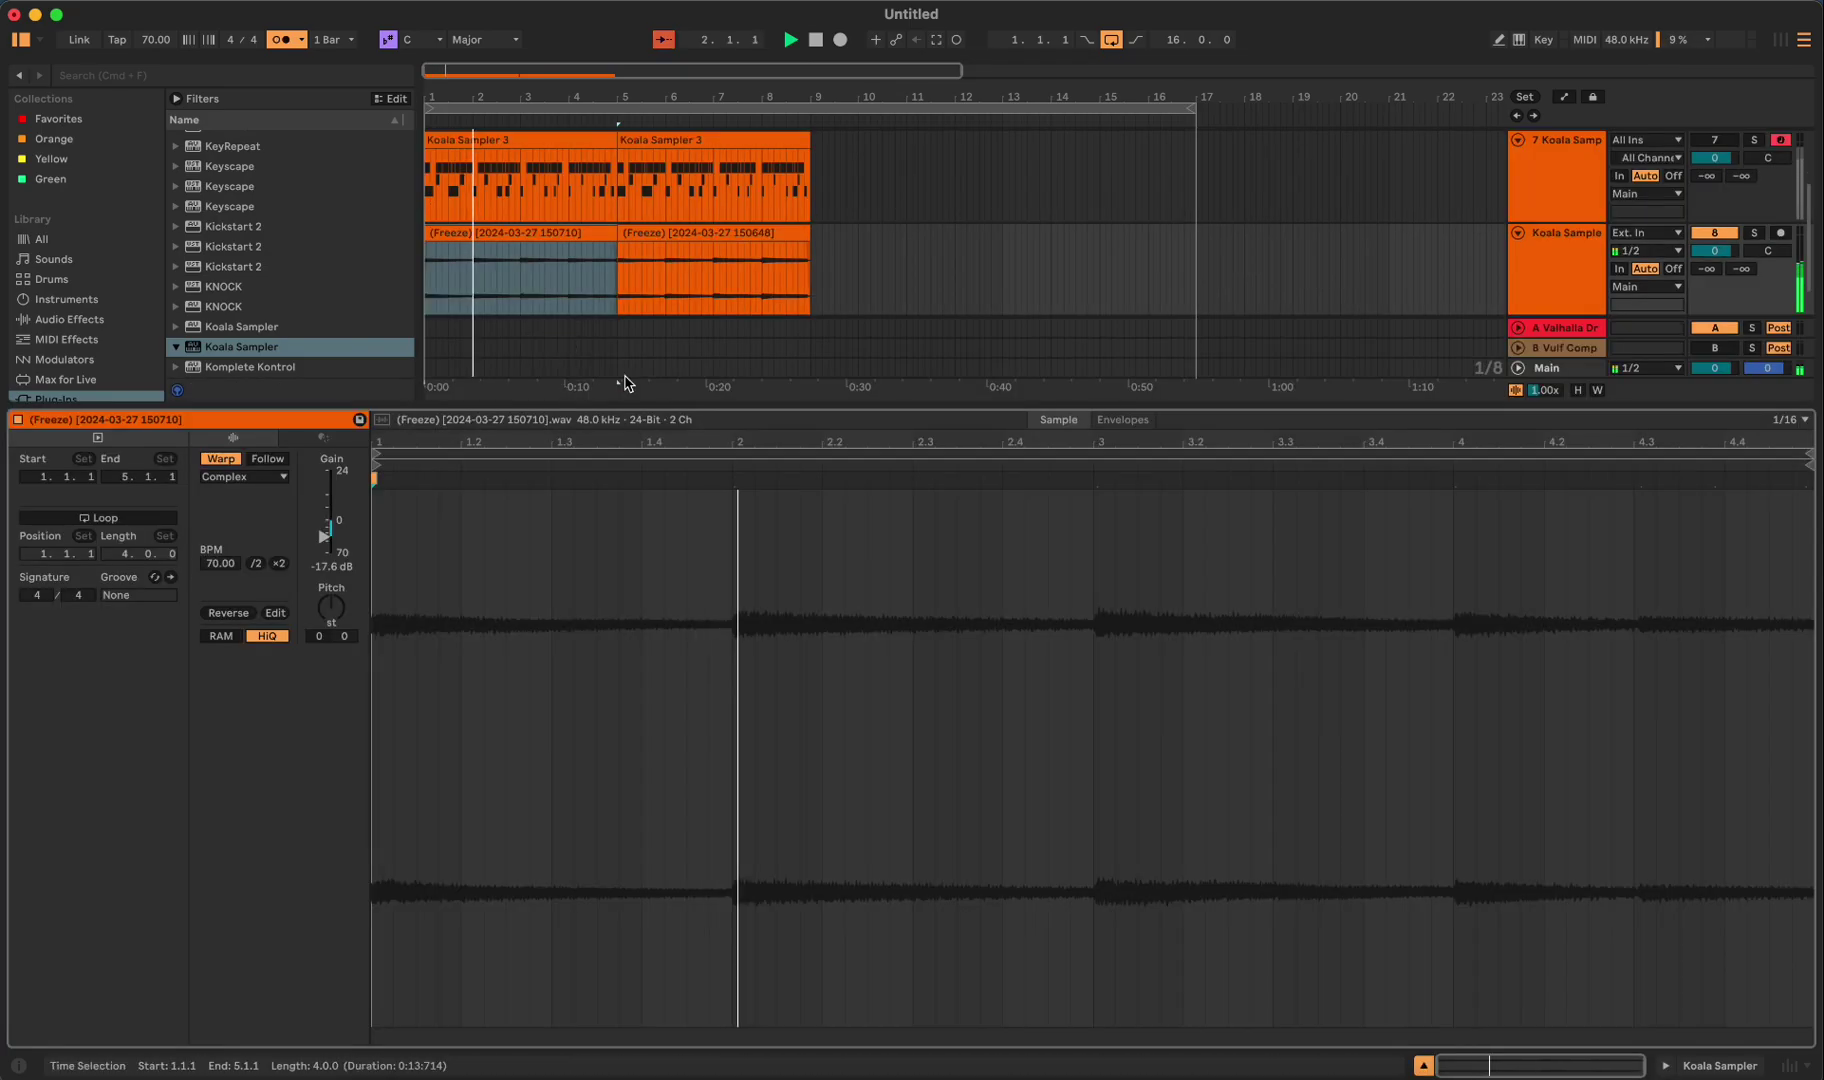
click(716, 237)
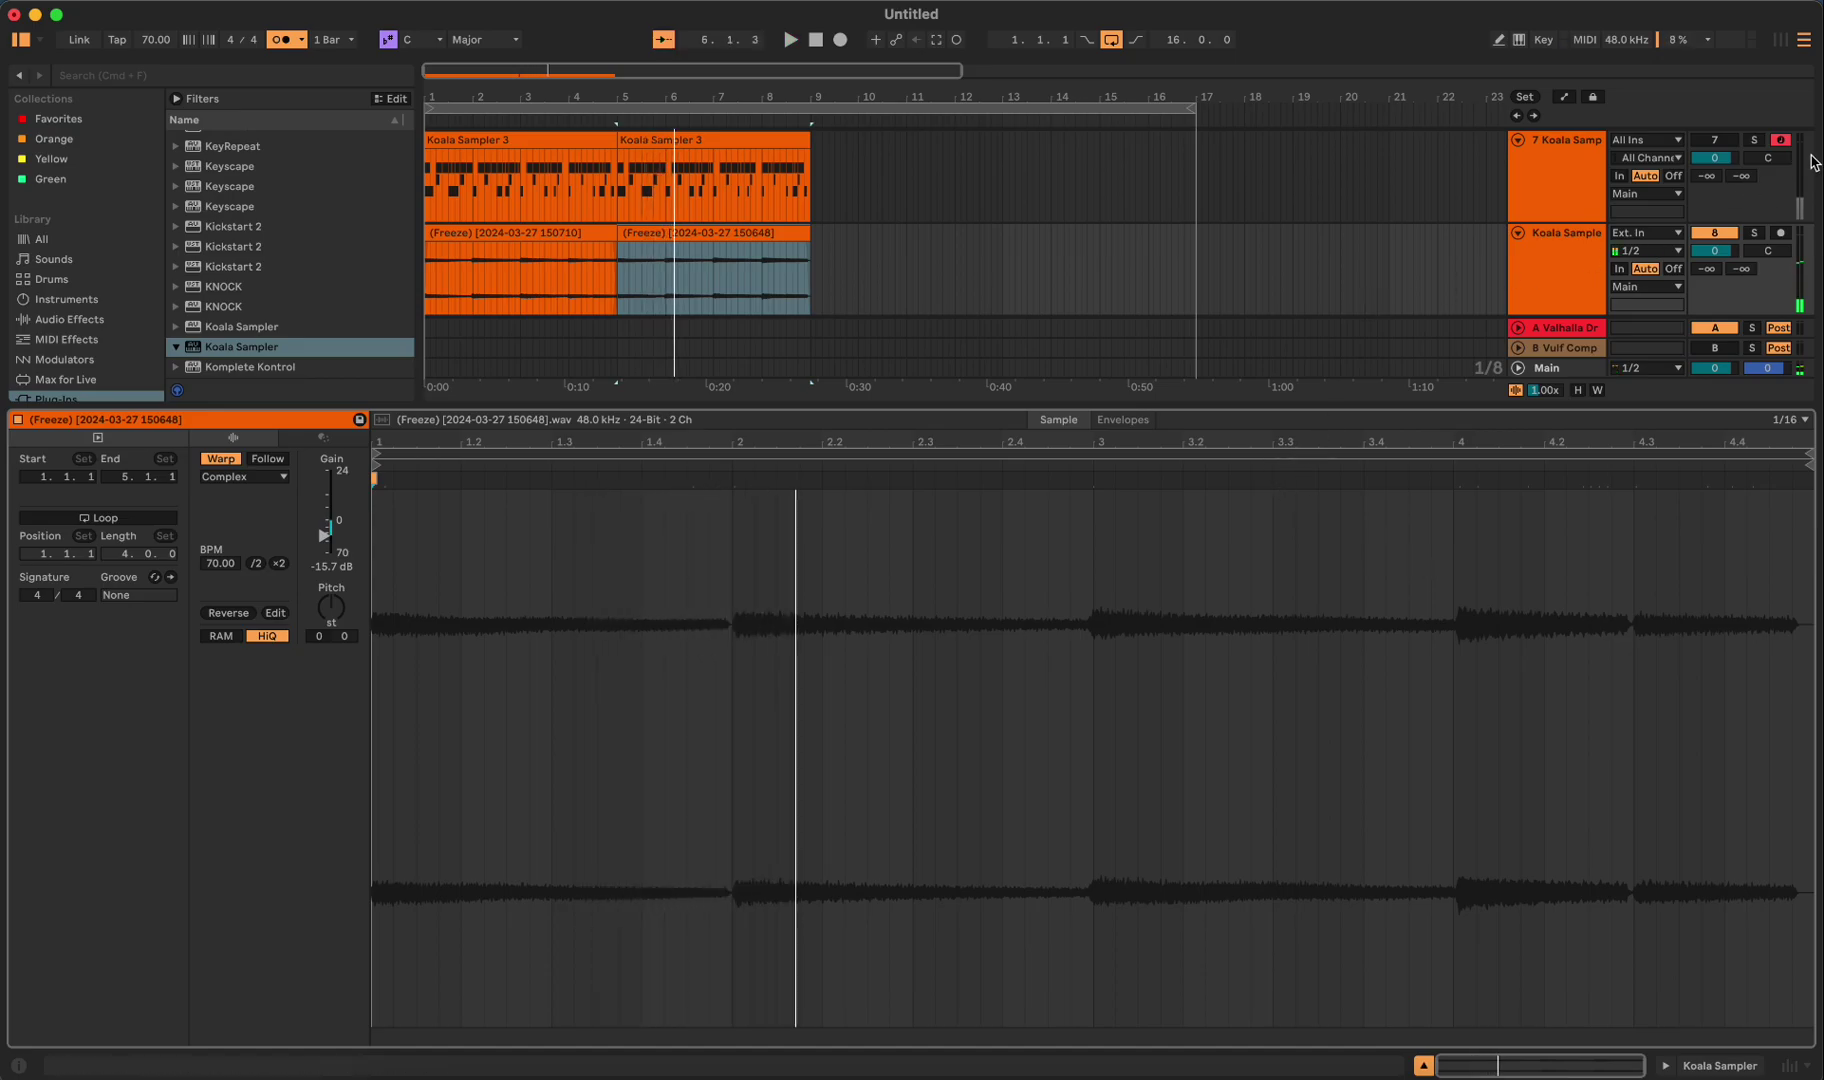
click(968, 175)
- Show track 7's Koala Sampler device chain and view the second Koala Sampler 3 clip's notes
click(906, 207)
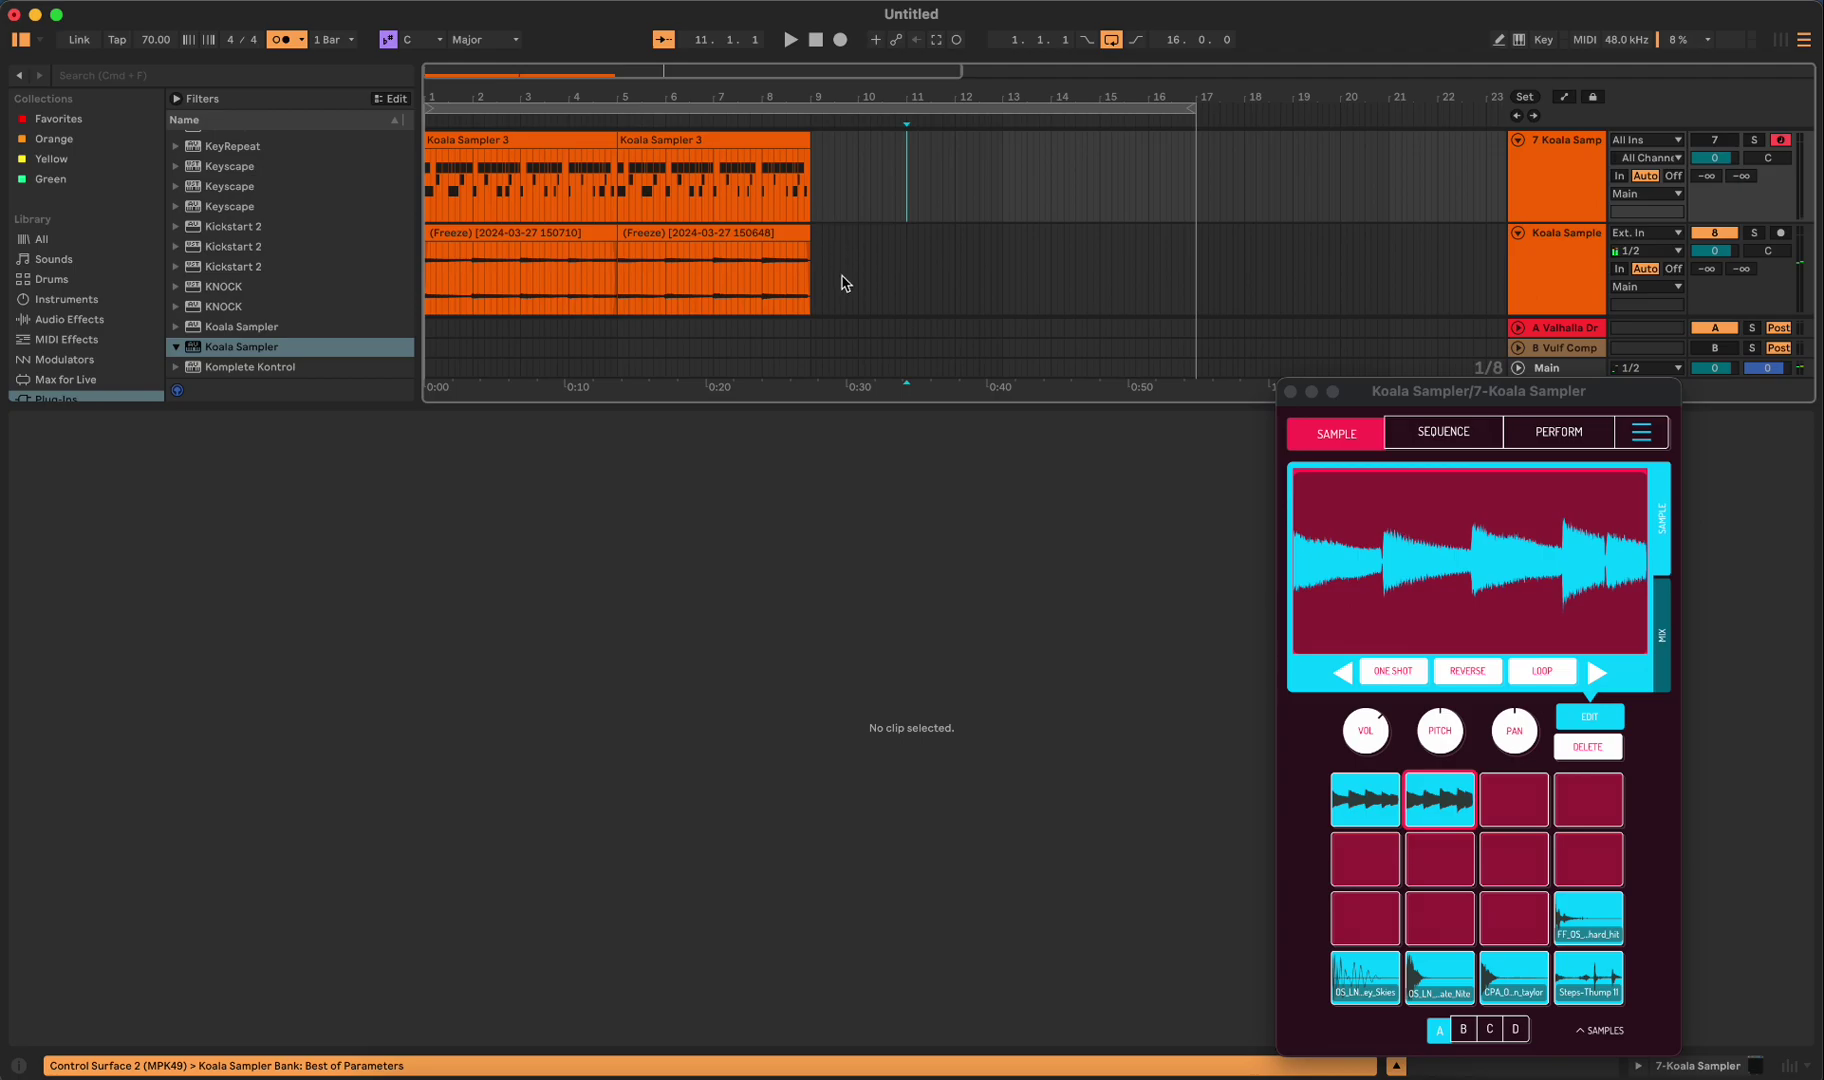
key(shift+Tab)
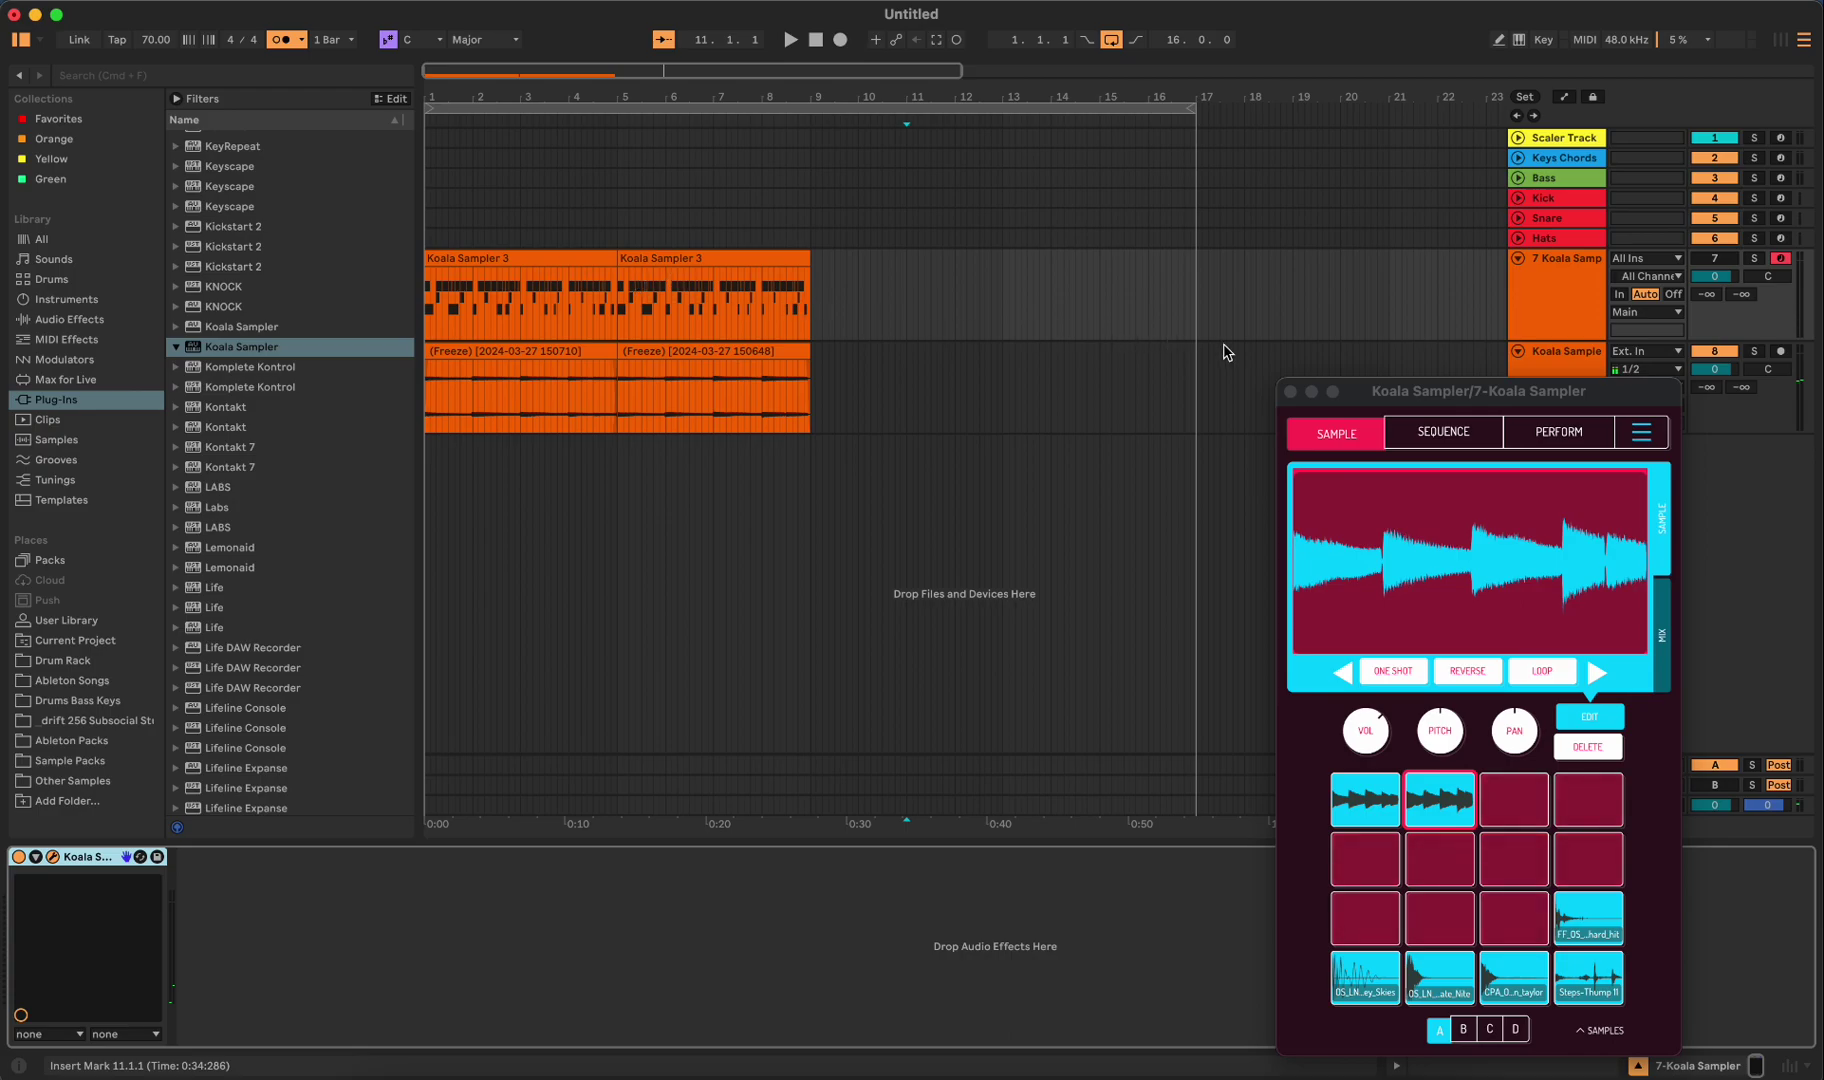
right_click(1565, 300)
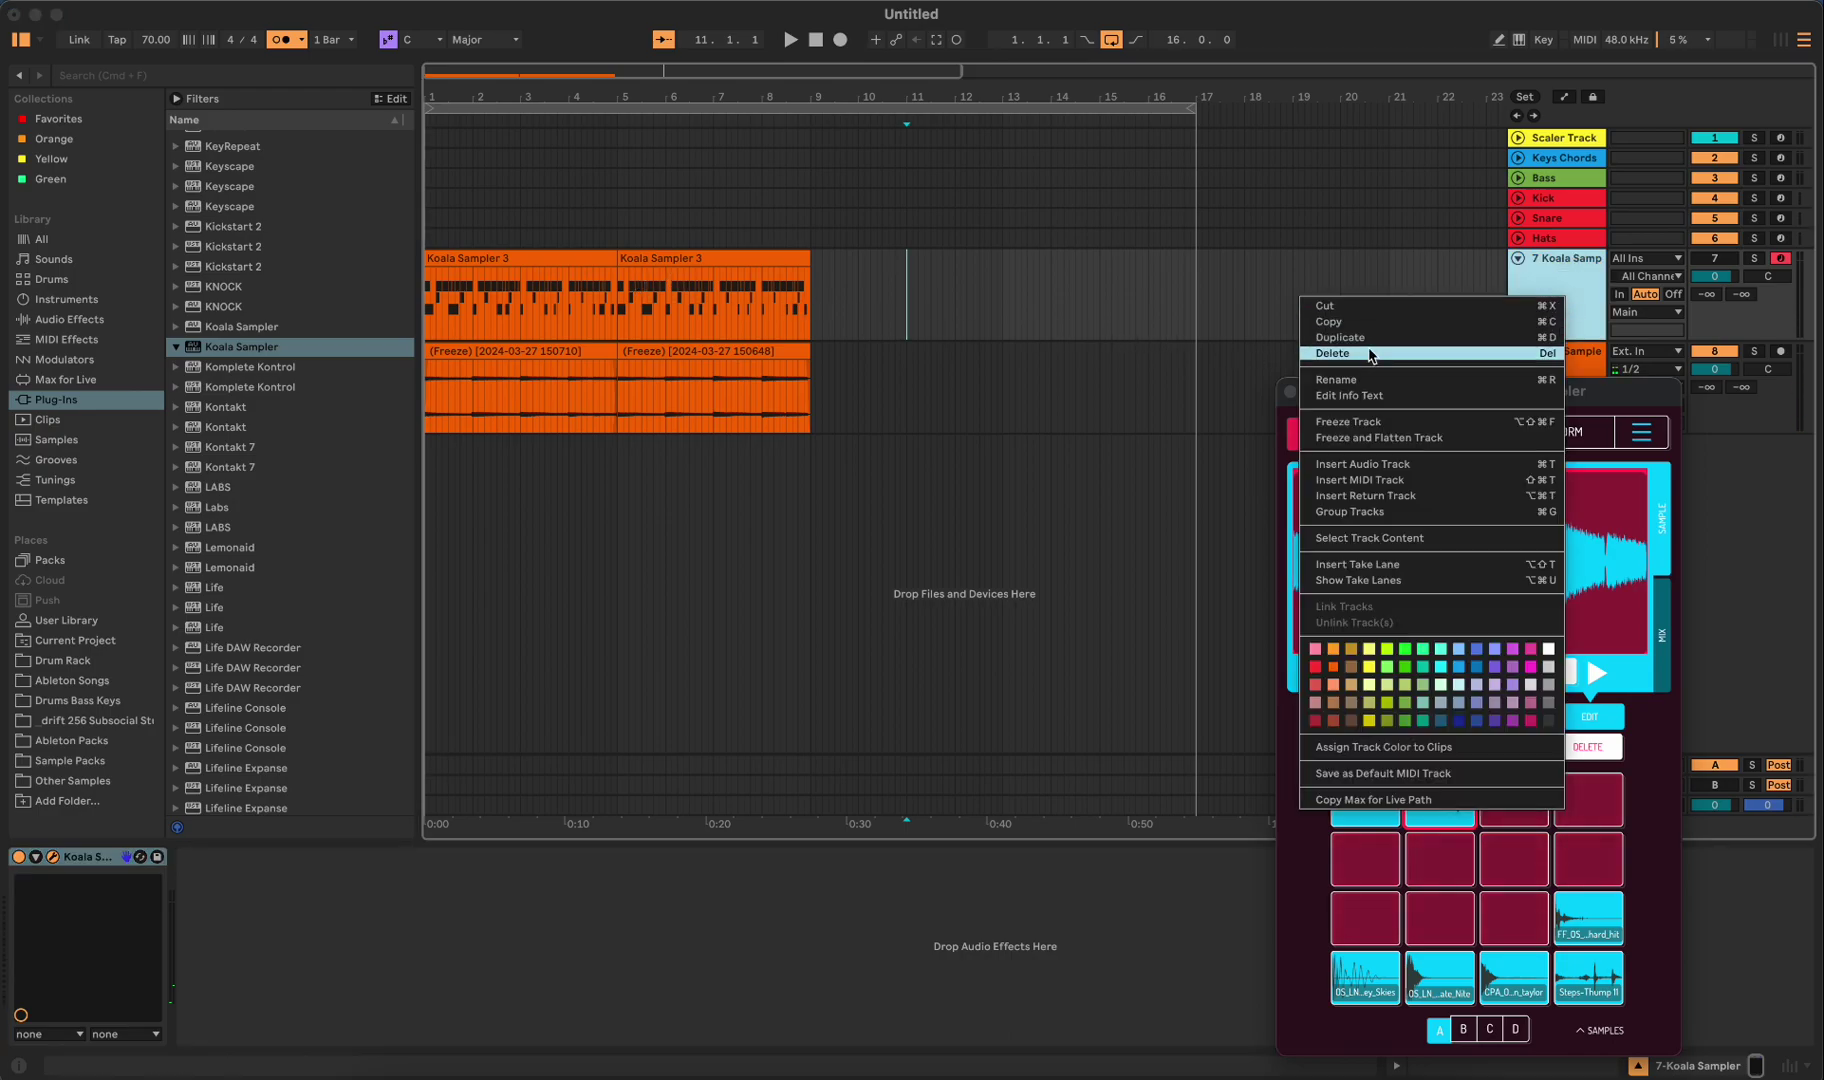
click(1408, 680)
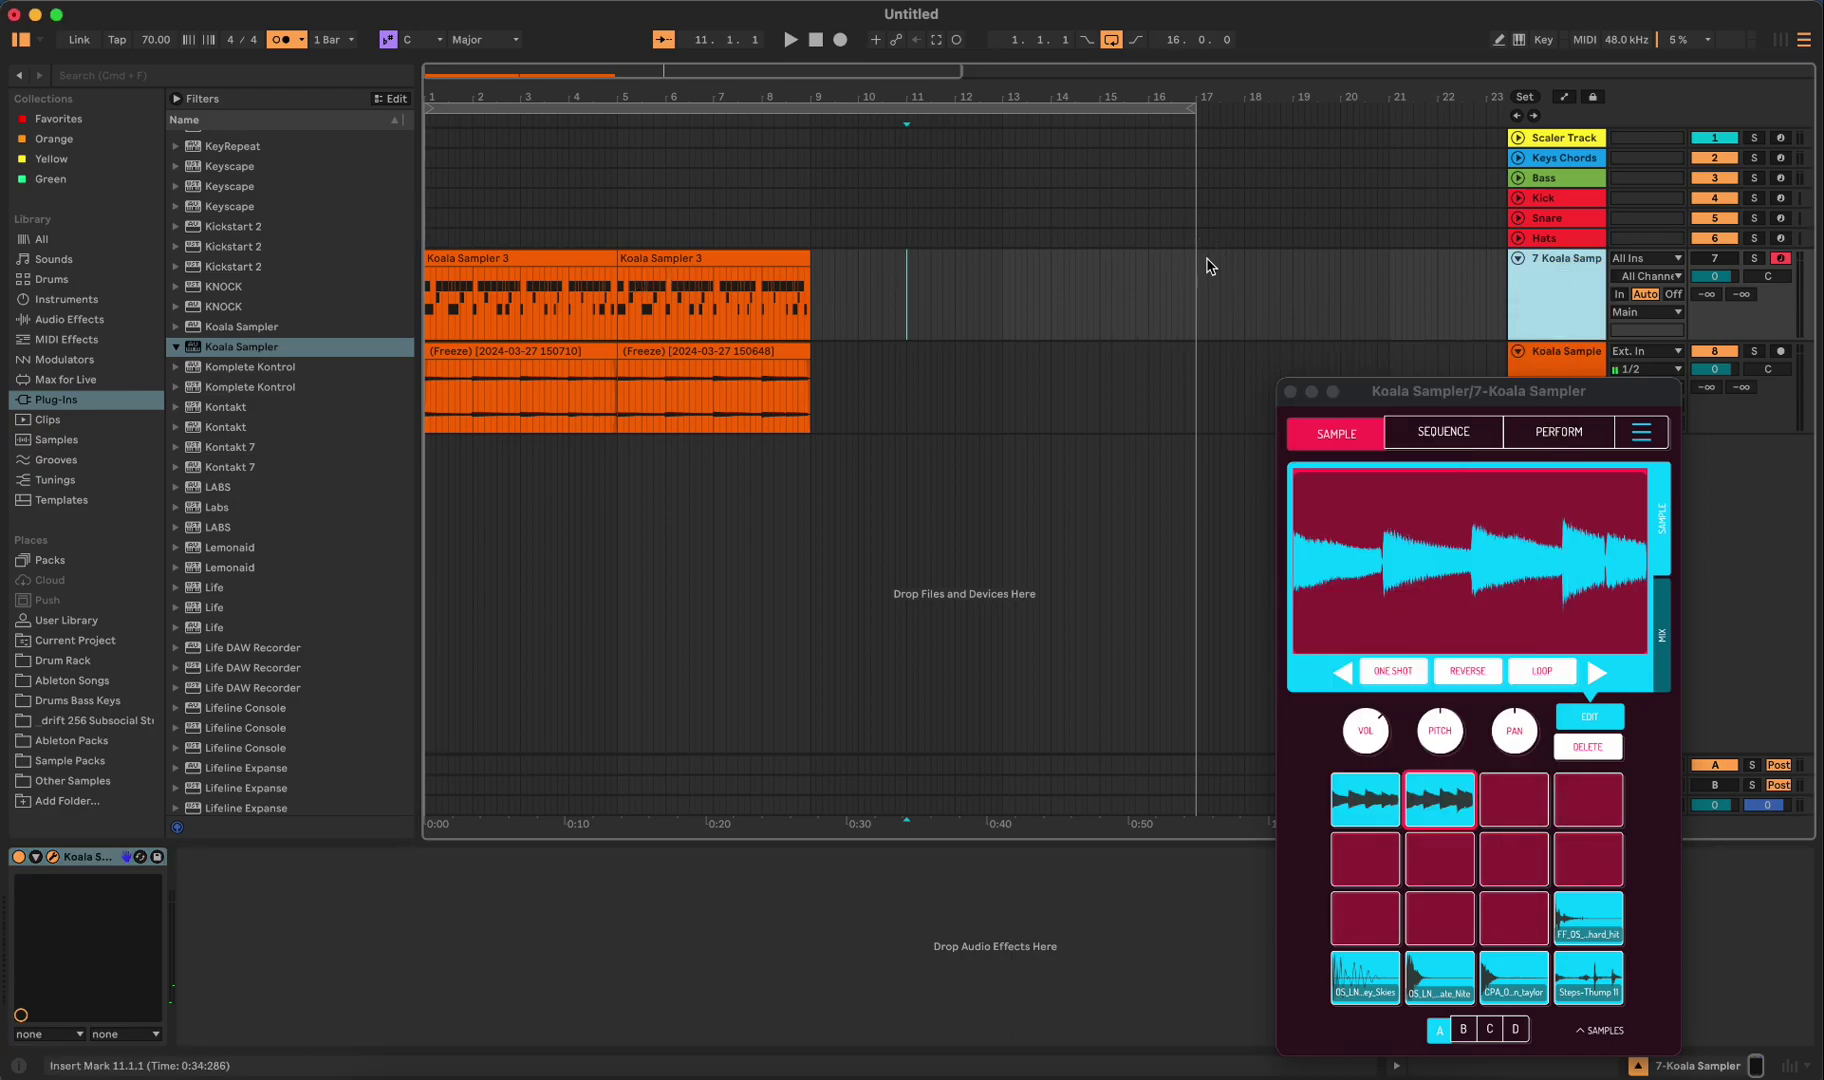
right_click(1551, 287)
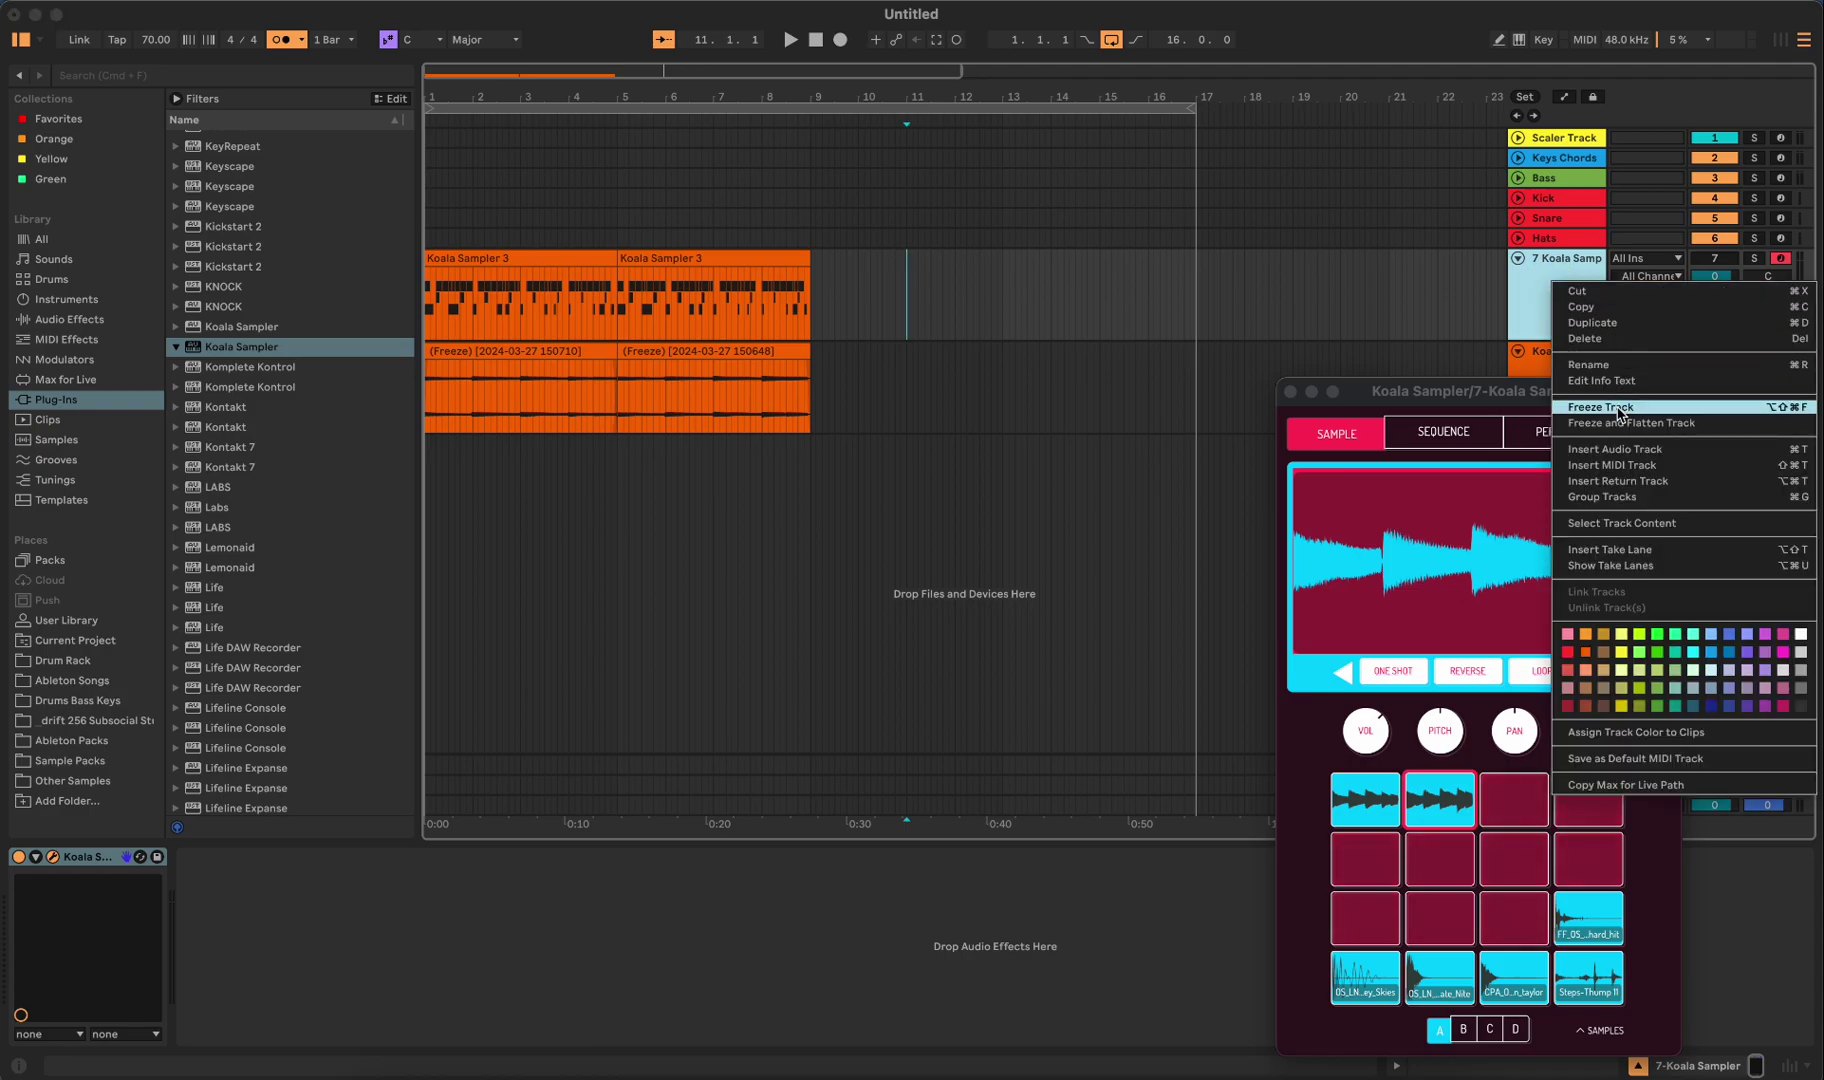
click(838, 305)
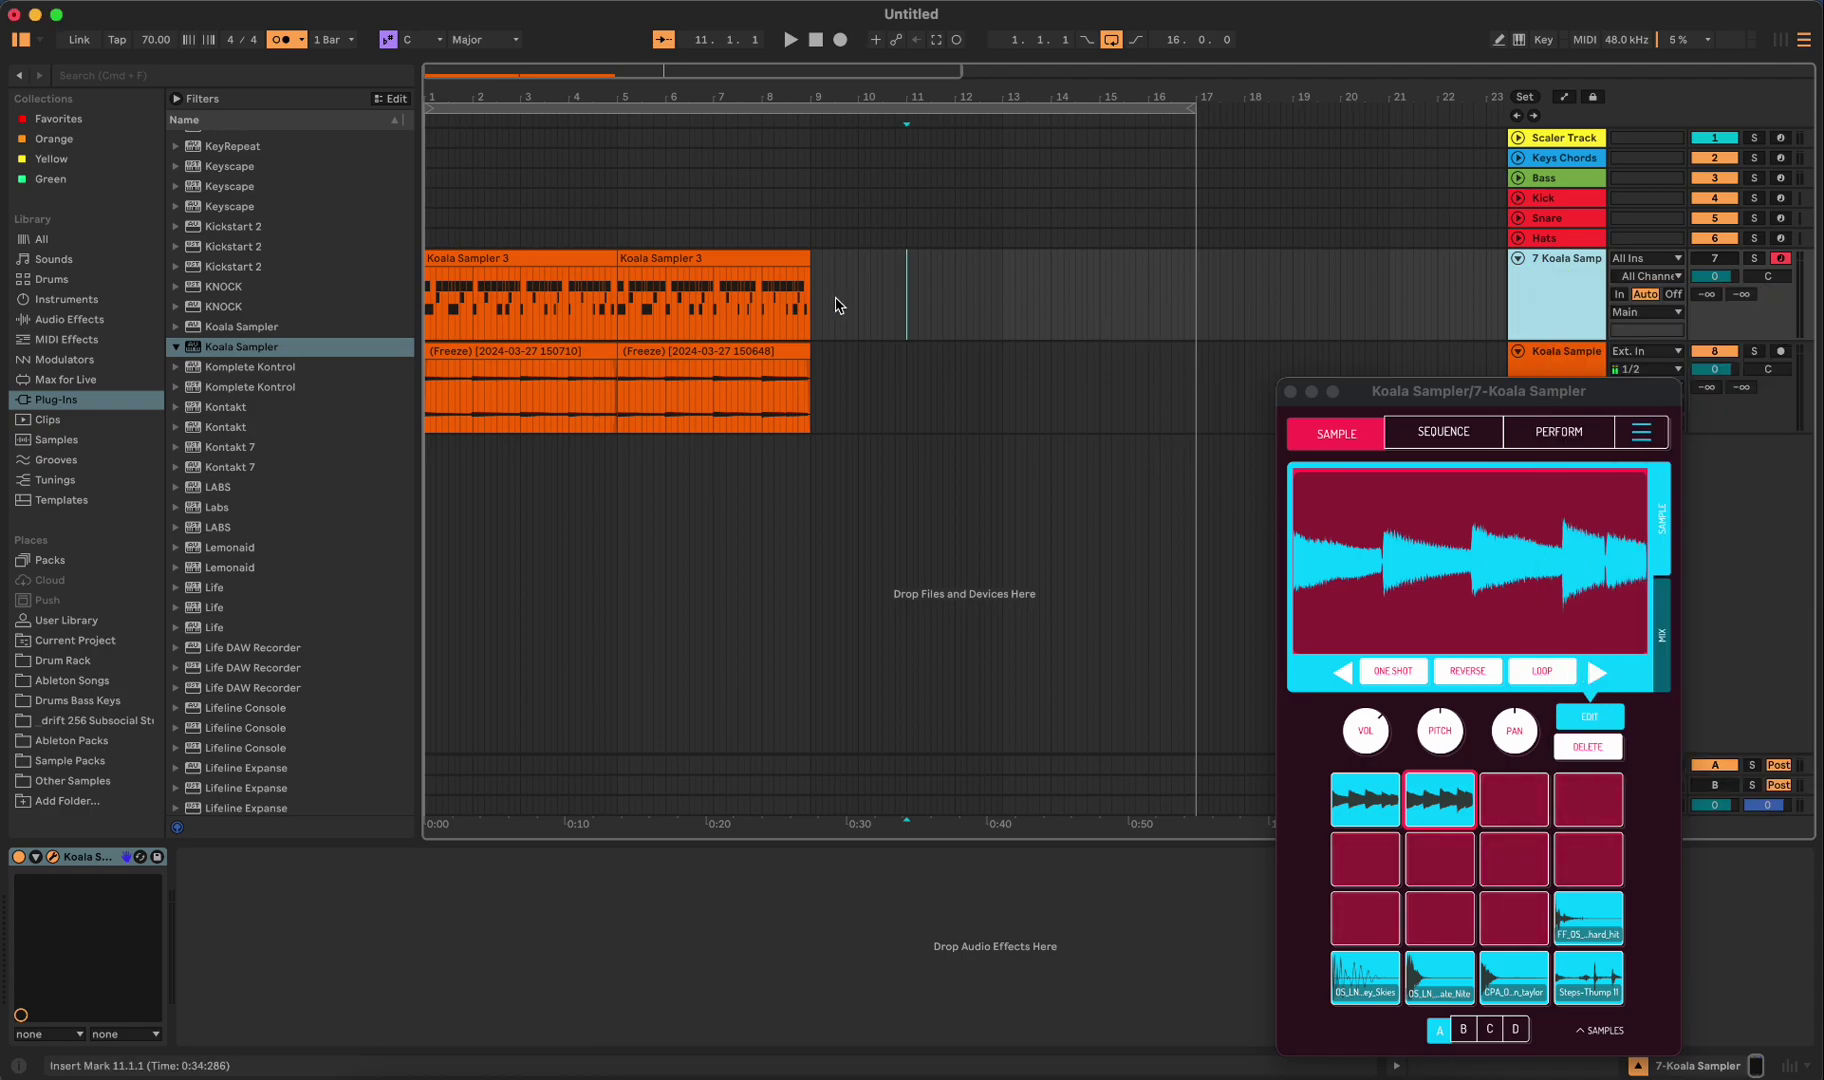
double_click(741, 279)
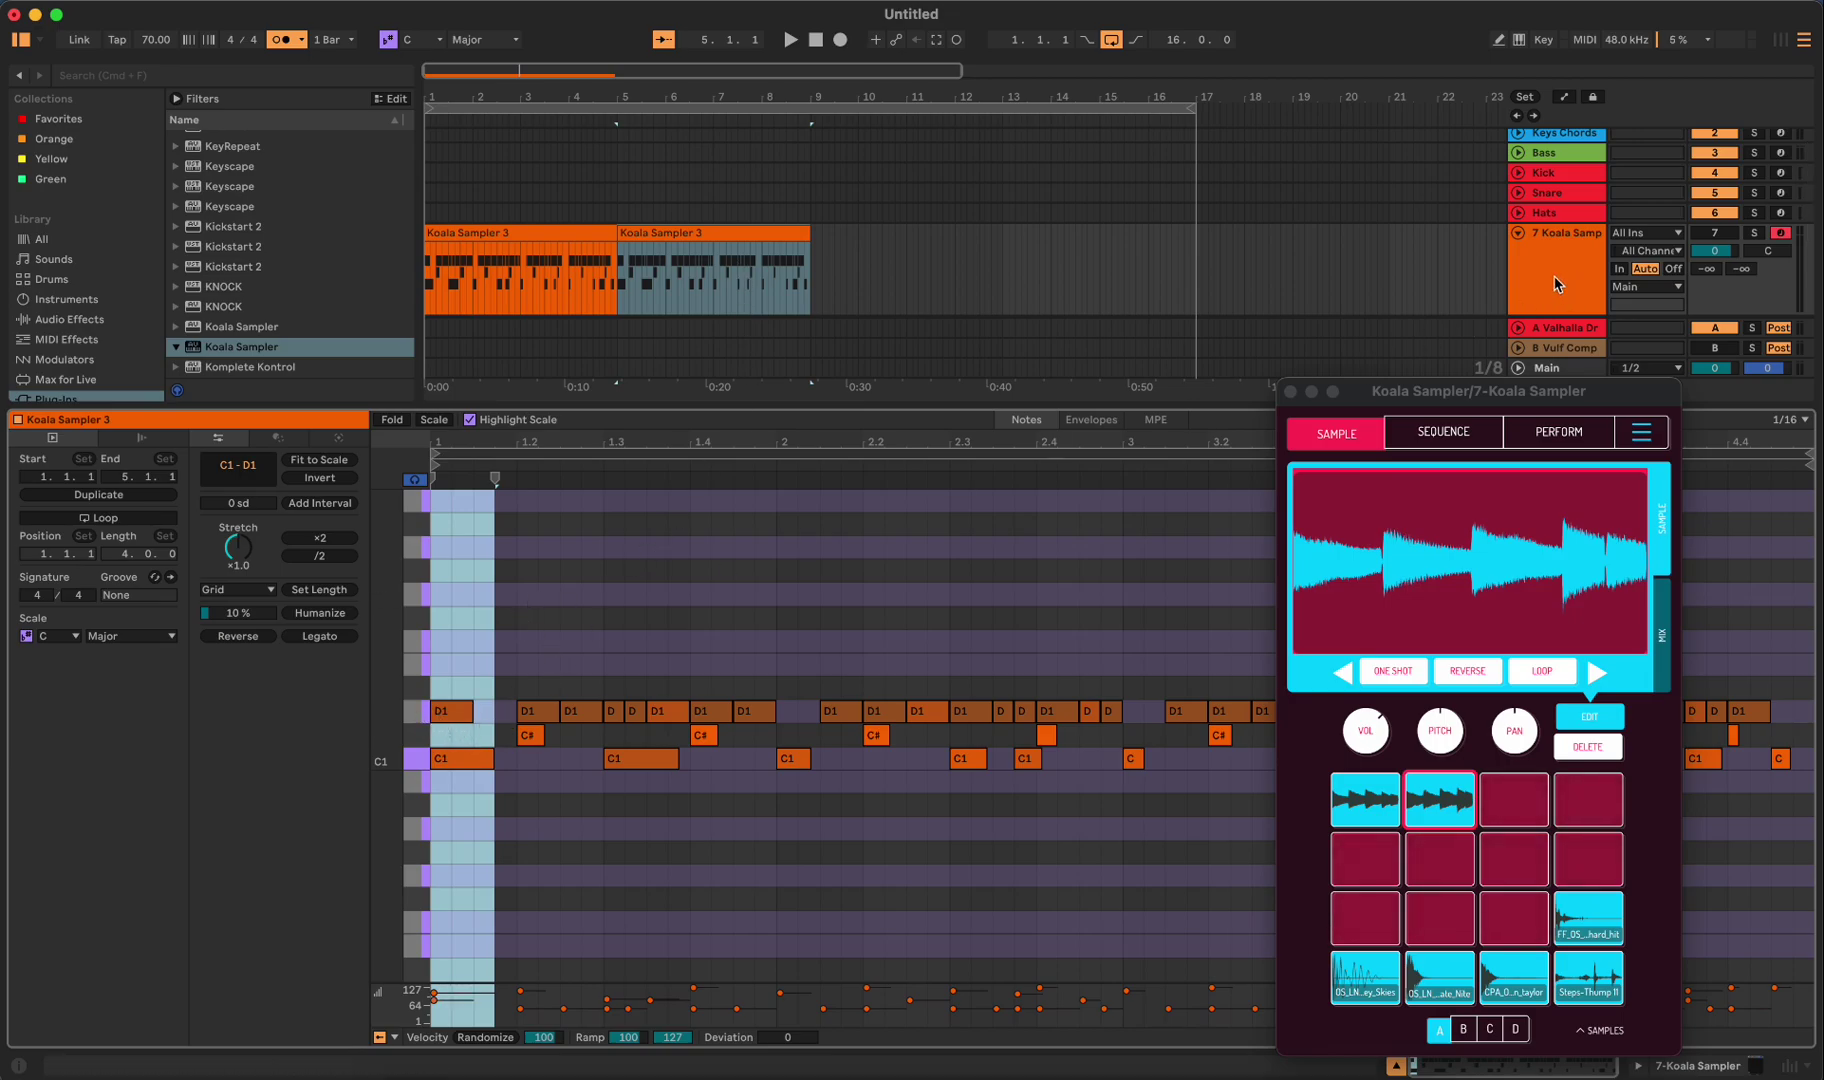
click(1413, 264)
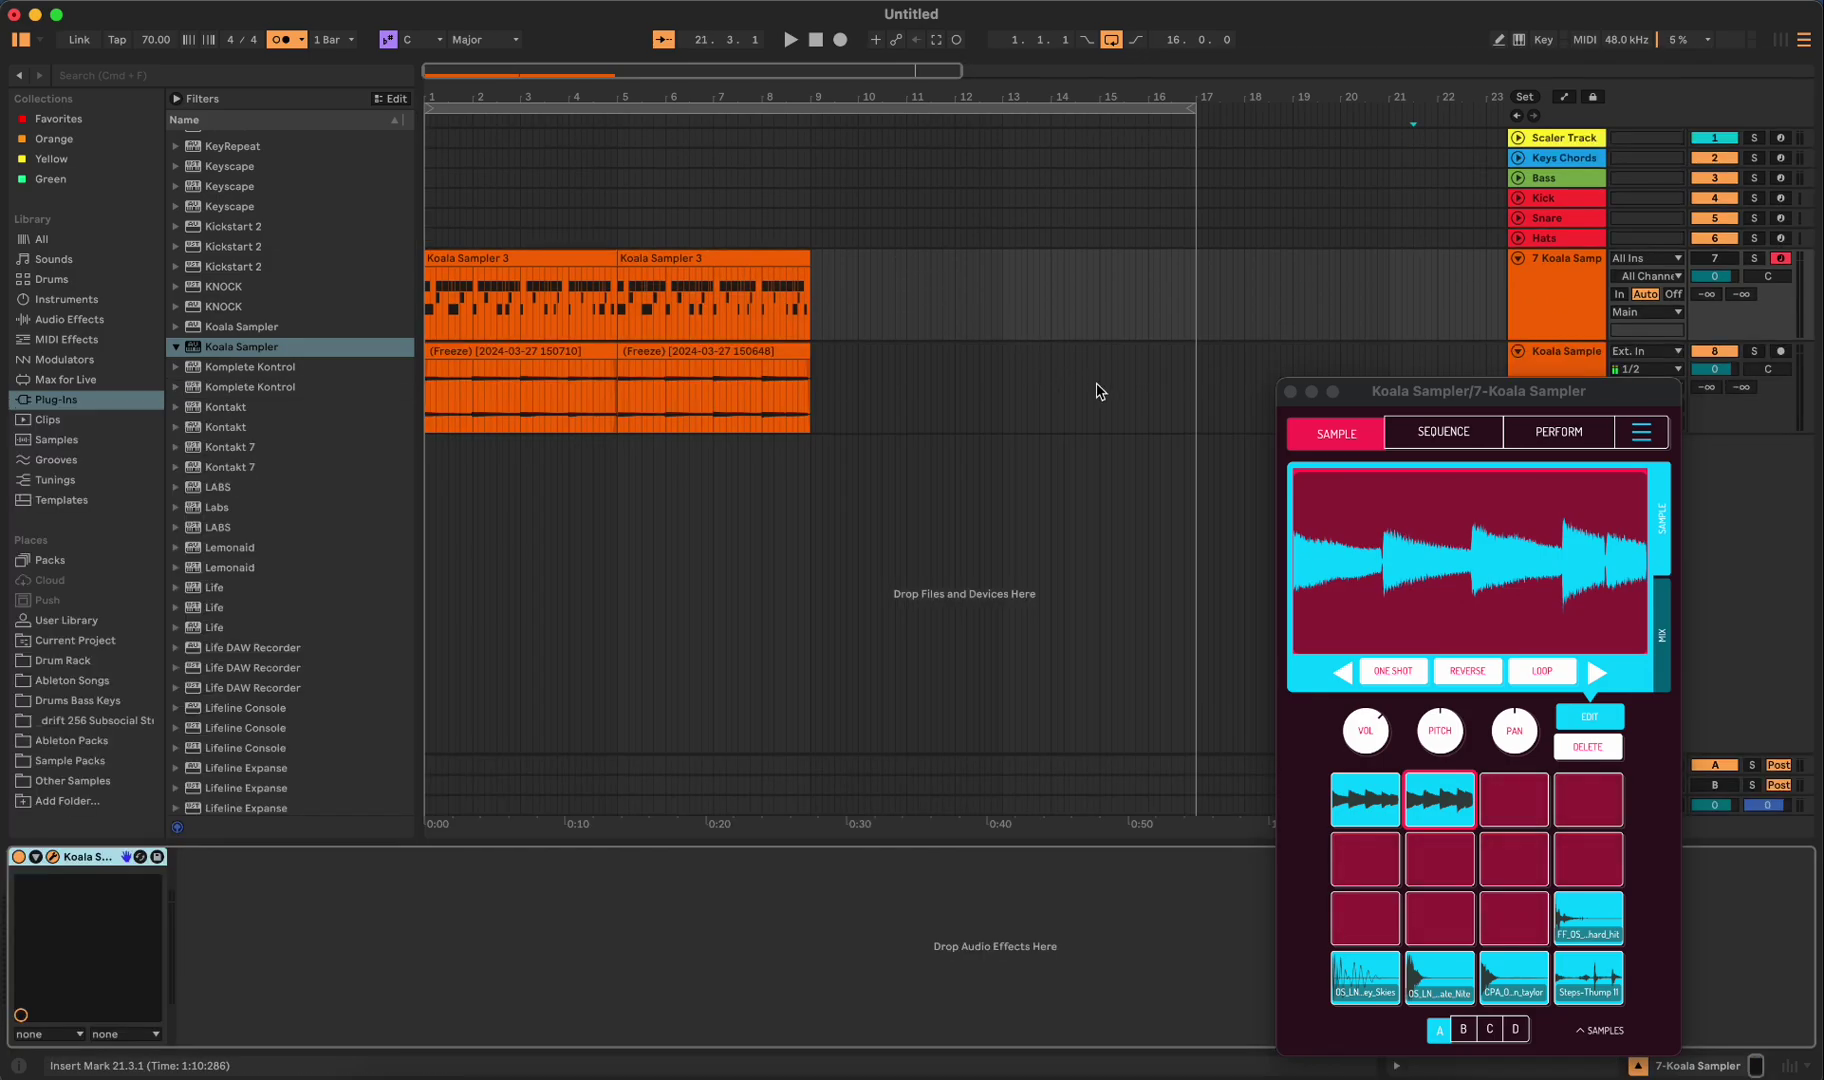
- Move the Koala Sampler window aside, select the first Koala Sampler 3 clip, and replay from bar 1
drag(1425, 400, 1277, 240)
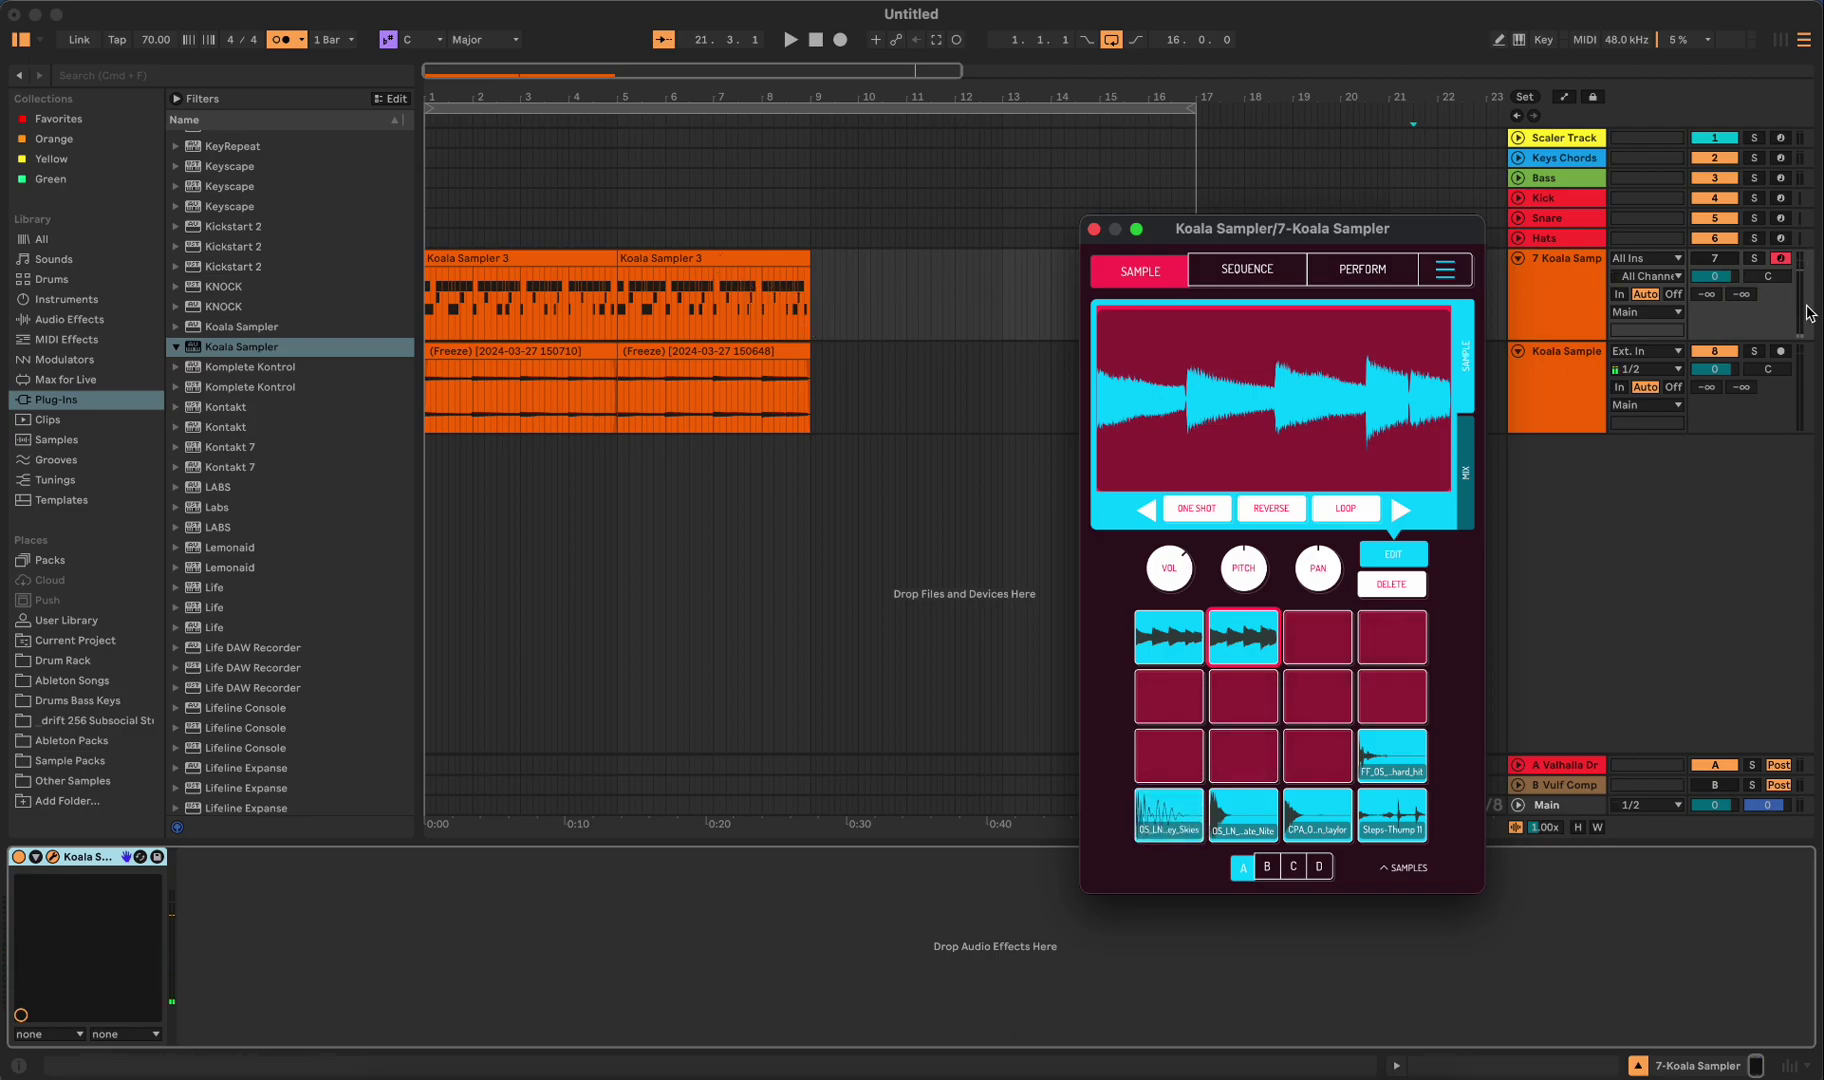
click(1716, 265)
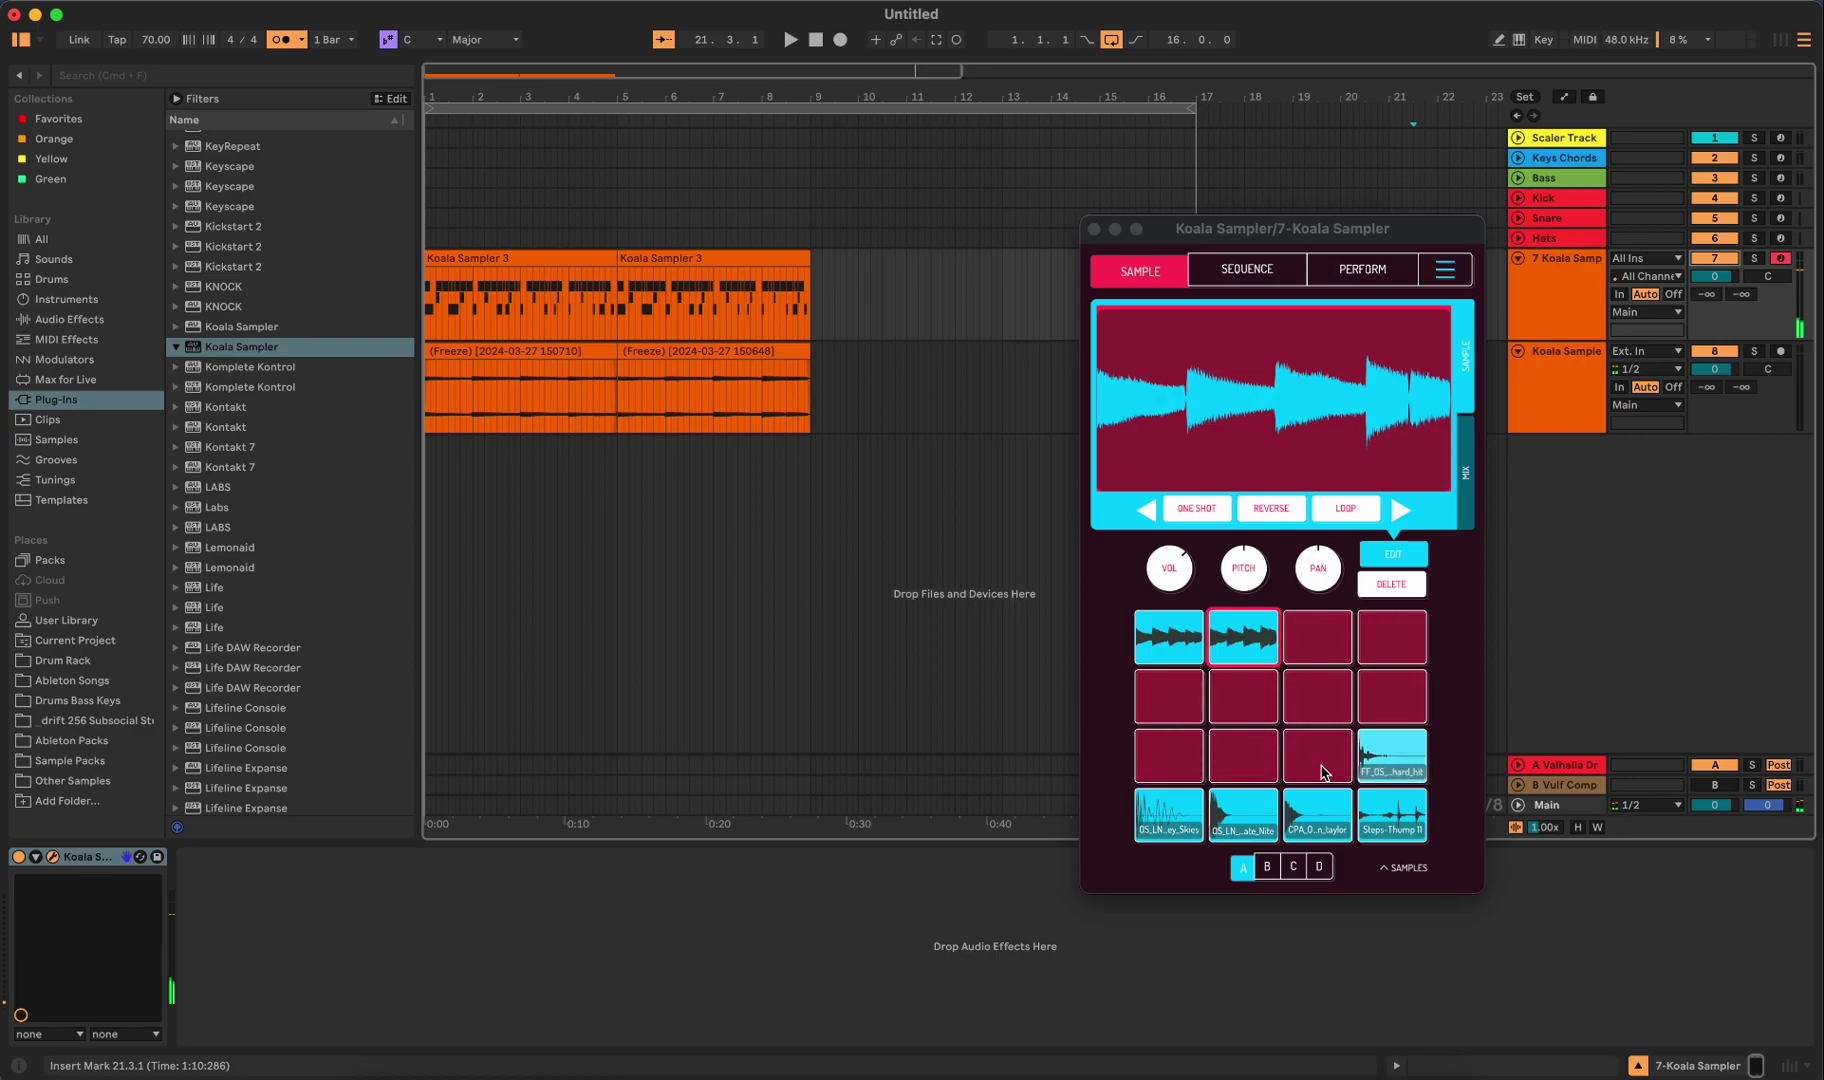
click(535, 262)
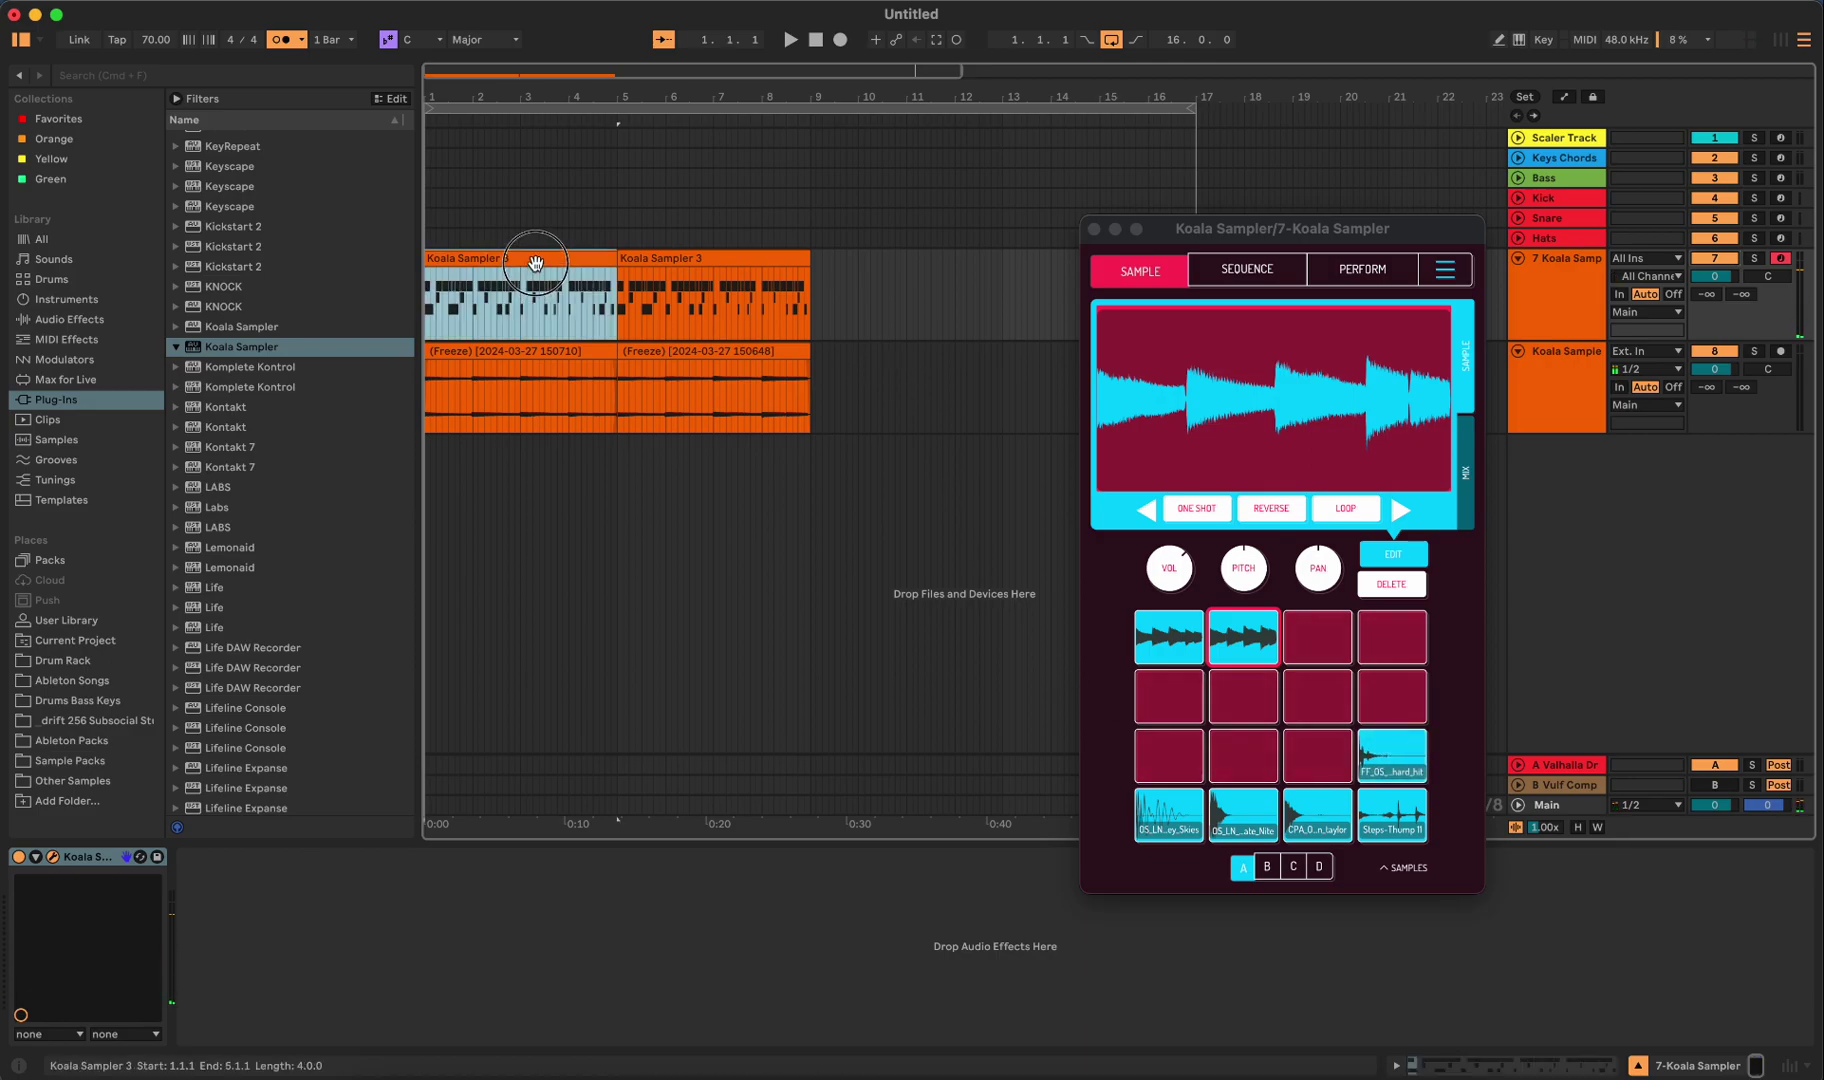
click(816, 40)
click(789, 42)
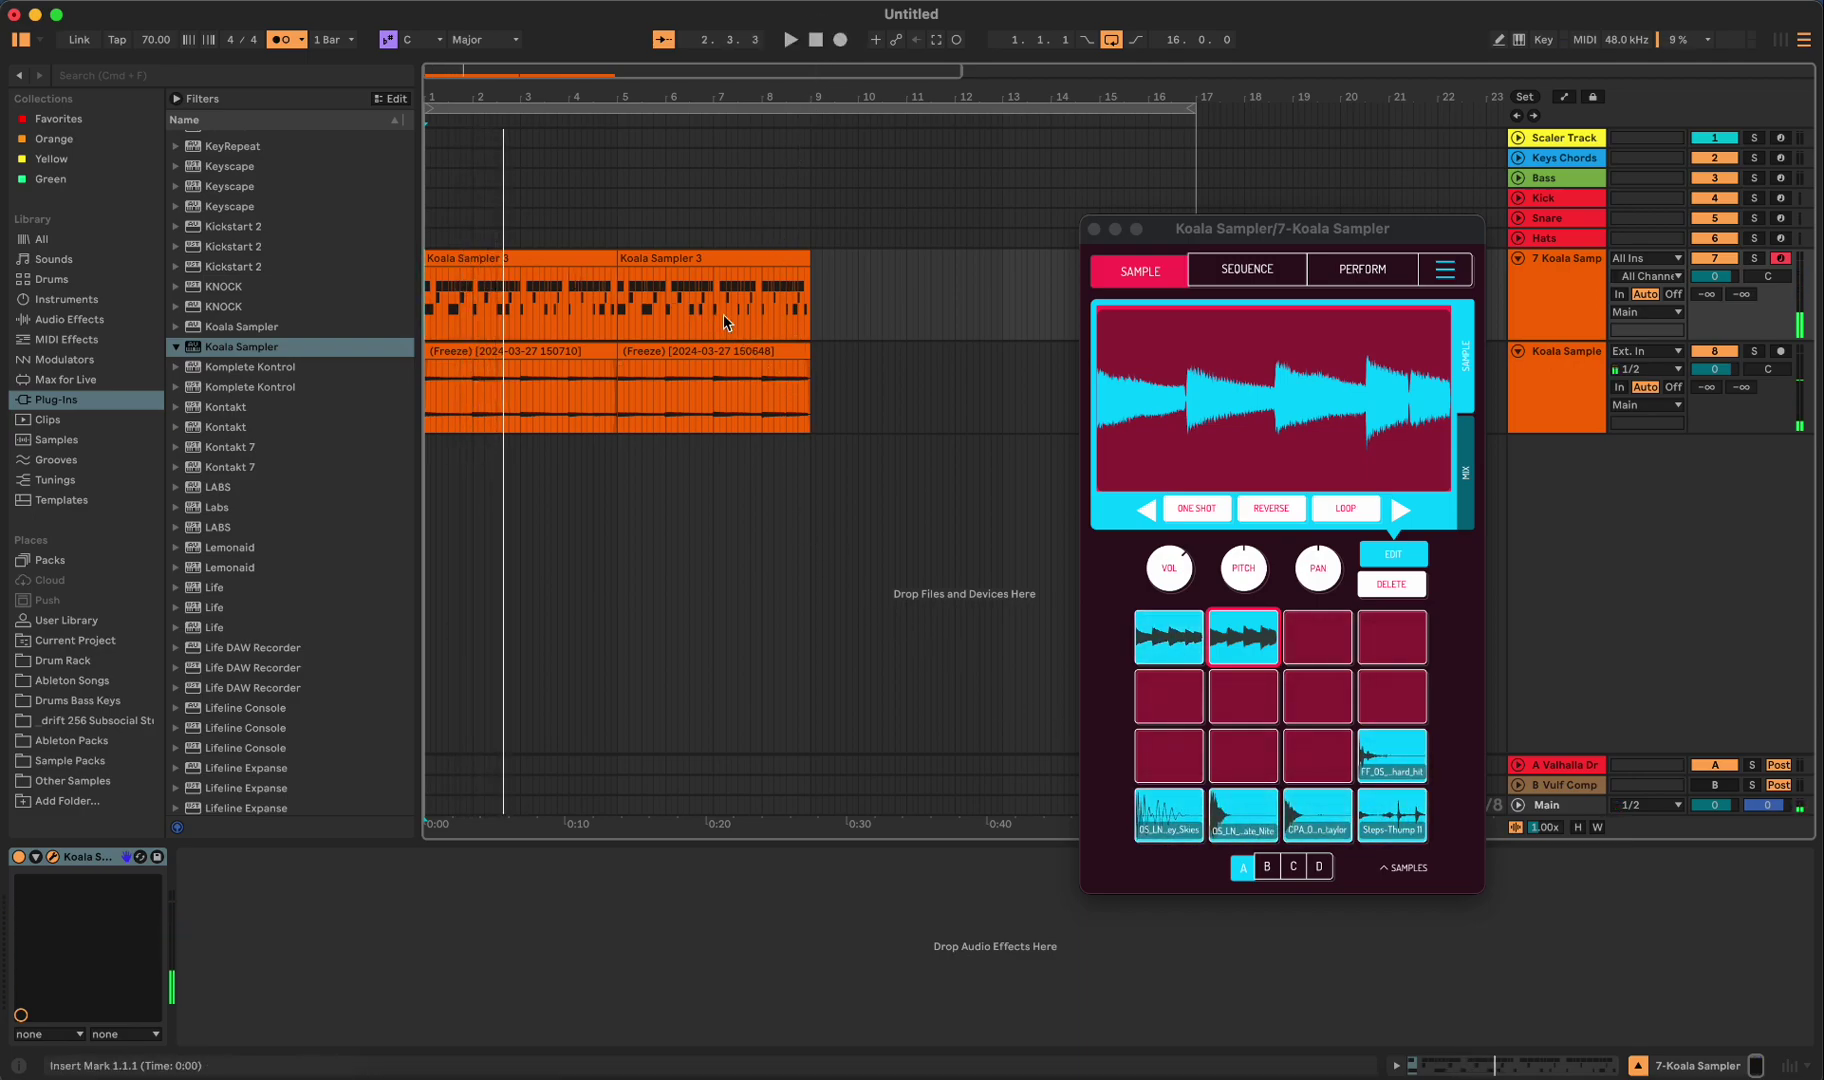
- Open the first Koala Sampler 3 clip's notes and select all the D1 notes
double_click(520, 262)
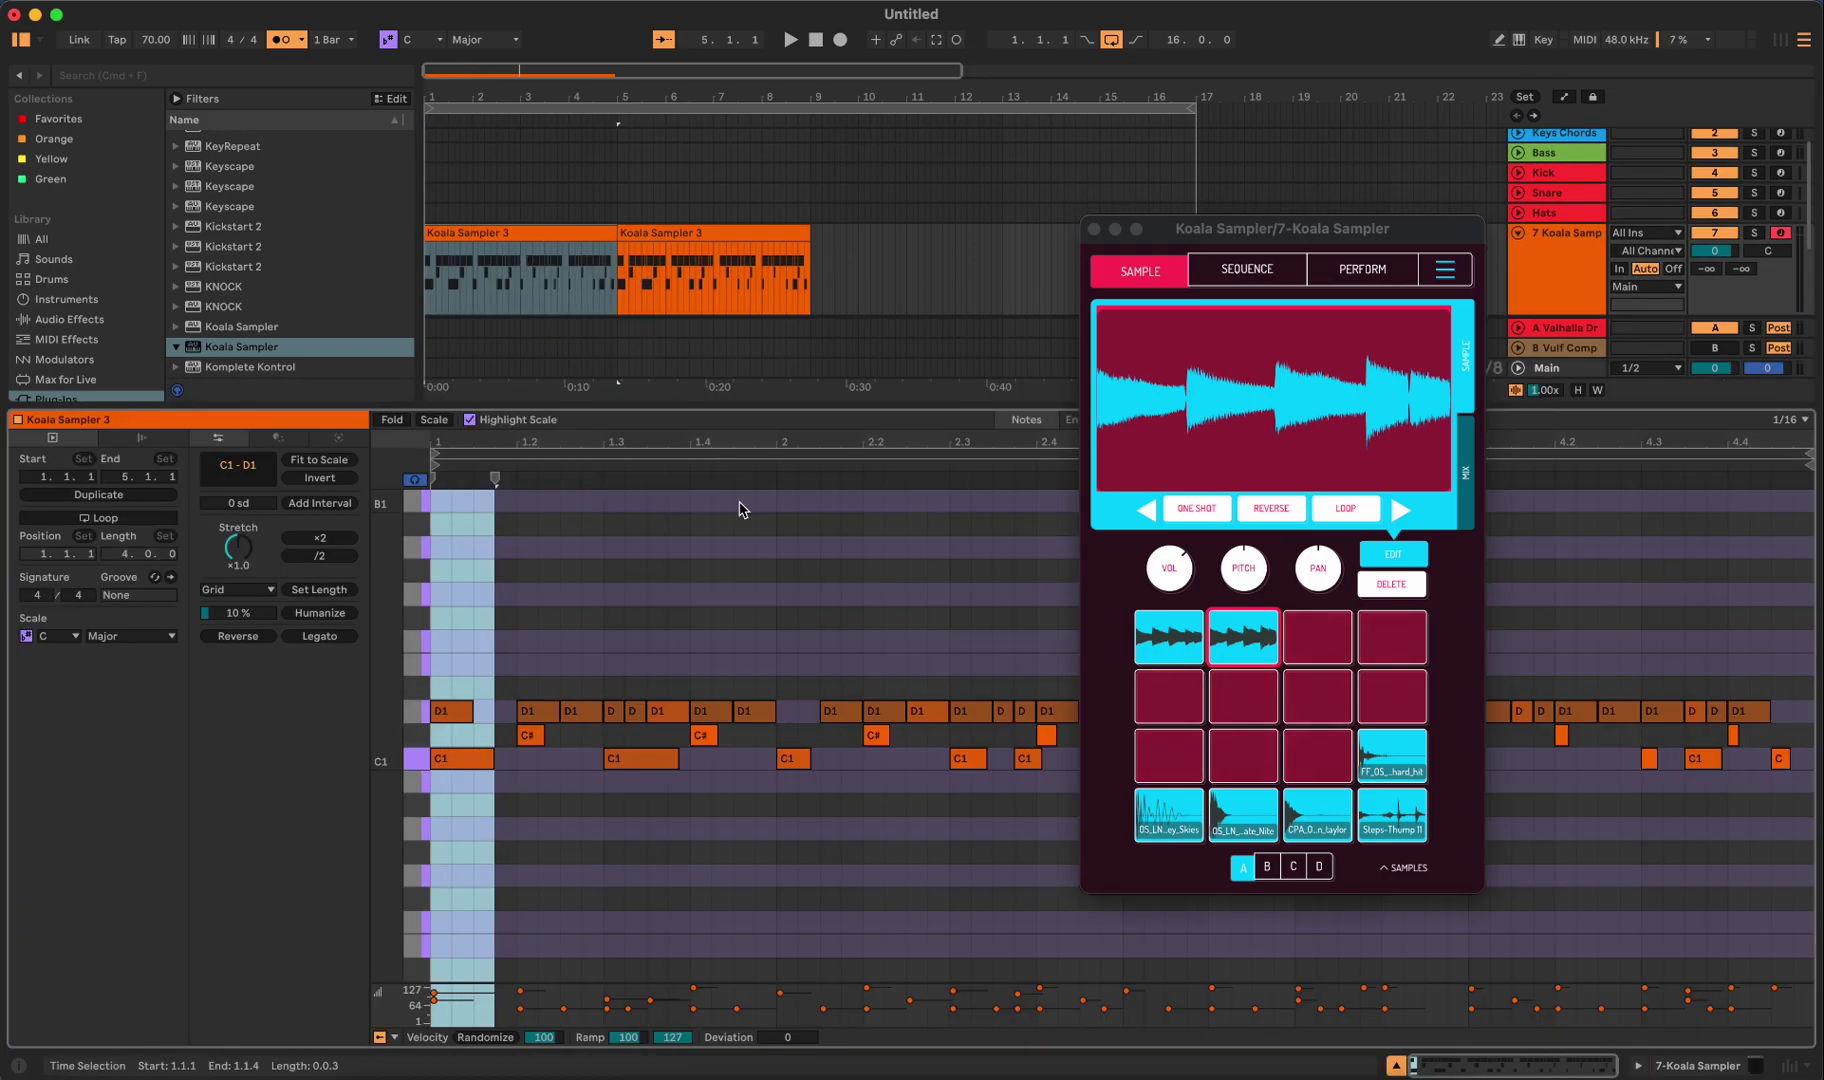
click(414, 710)
scroll(600, 652, up, 5)
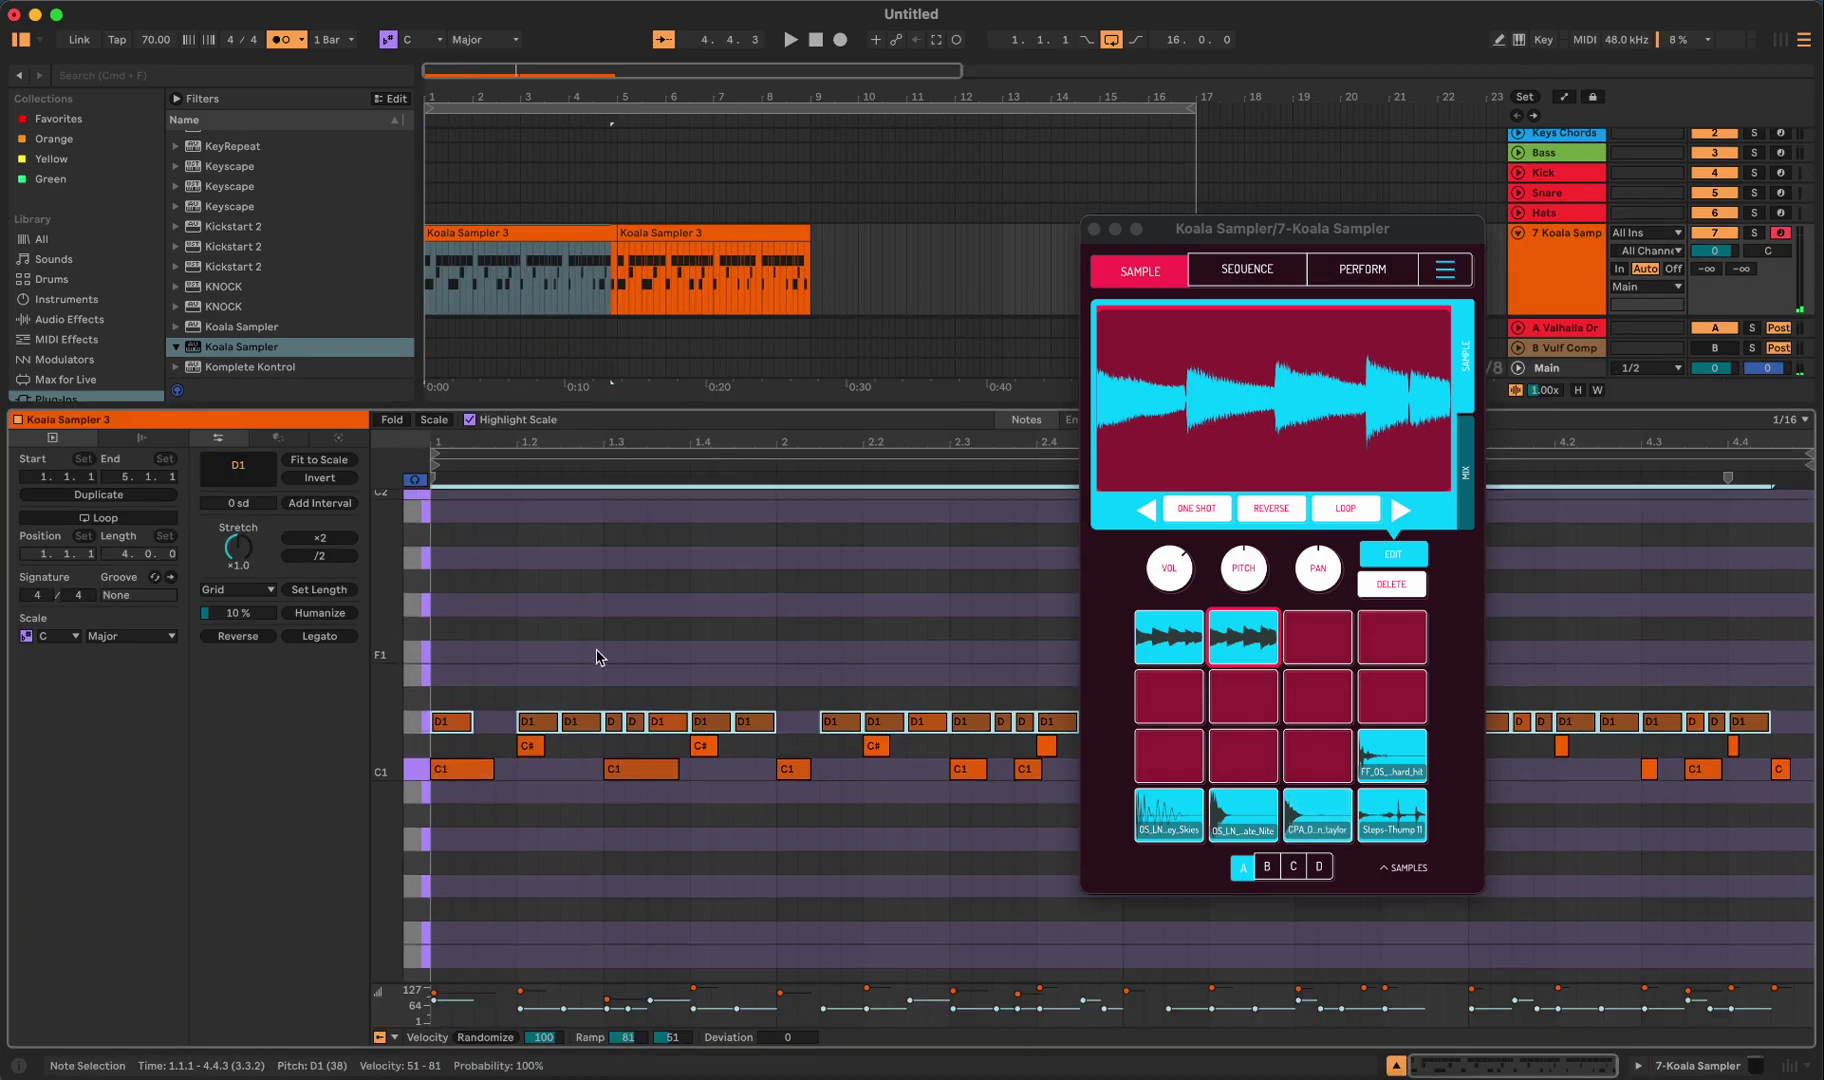
scroll(605, 645, down, 8)
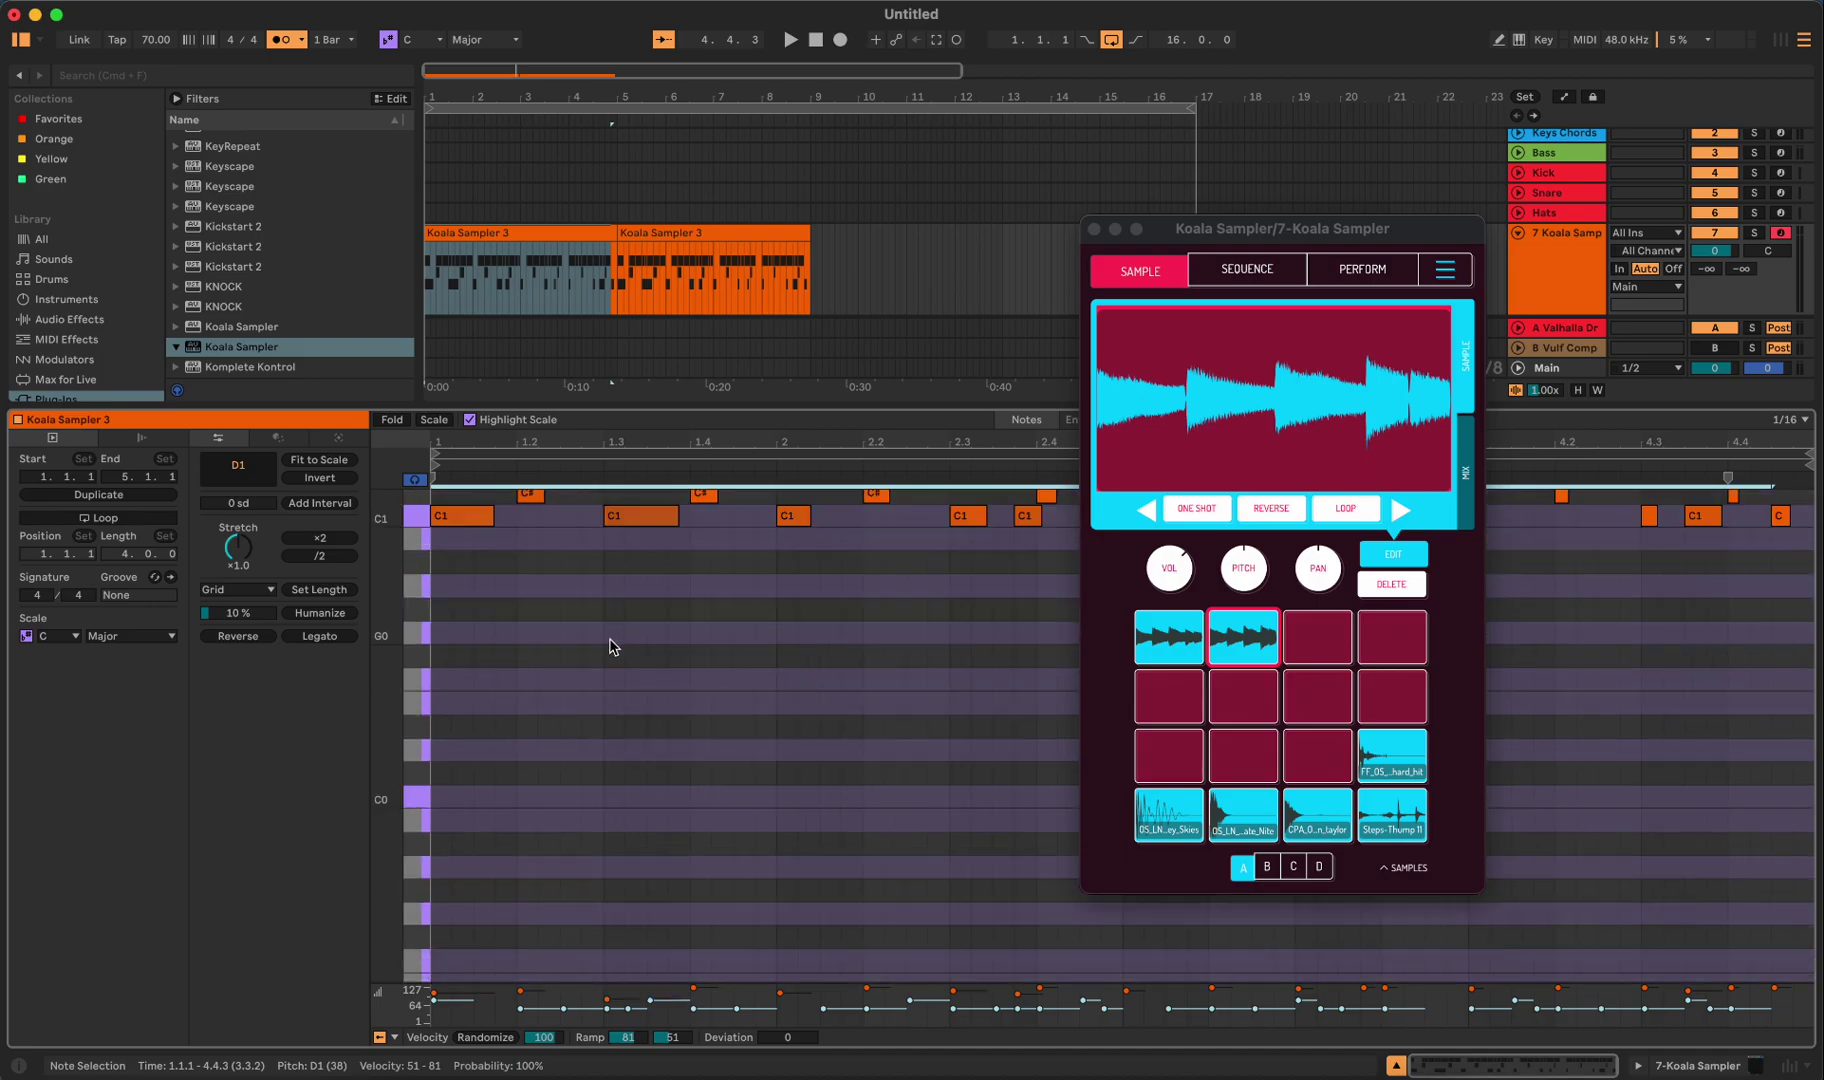
scroll(610, 645, up, 3)
scroll(612, 644, up, 2)
scroll(611, 643, down, 3)
scroll(700, 624, up, 8)
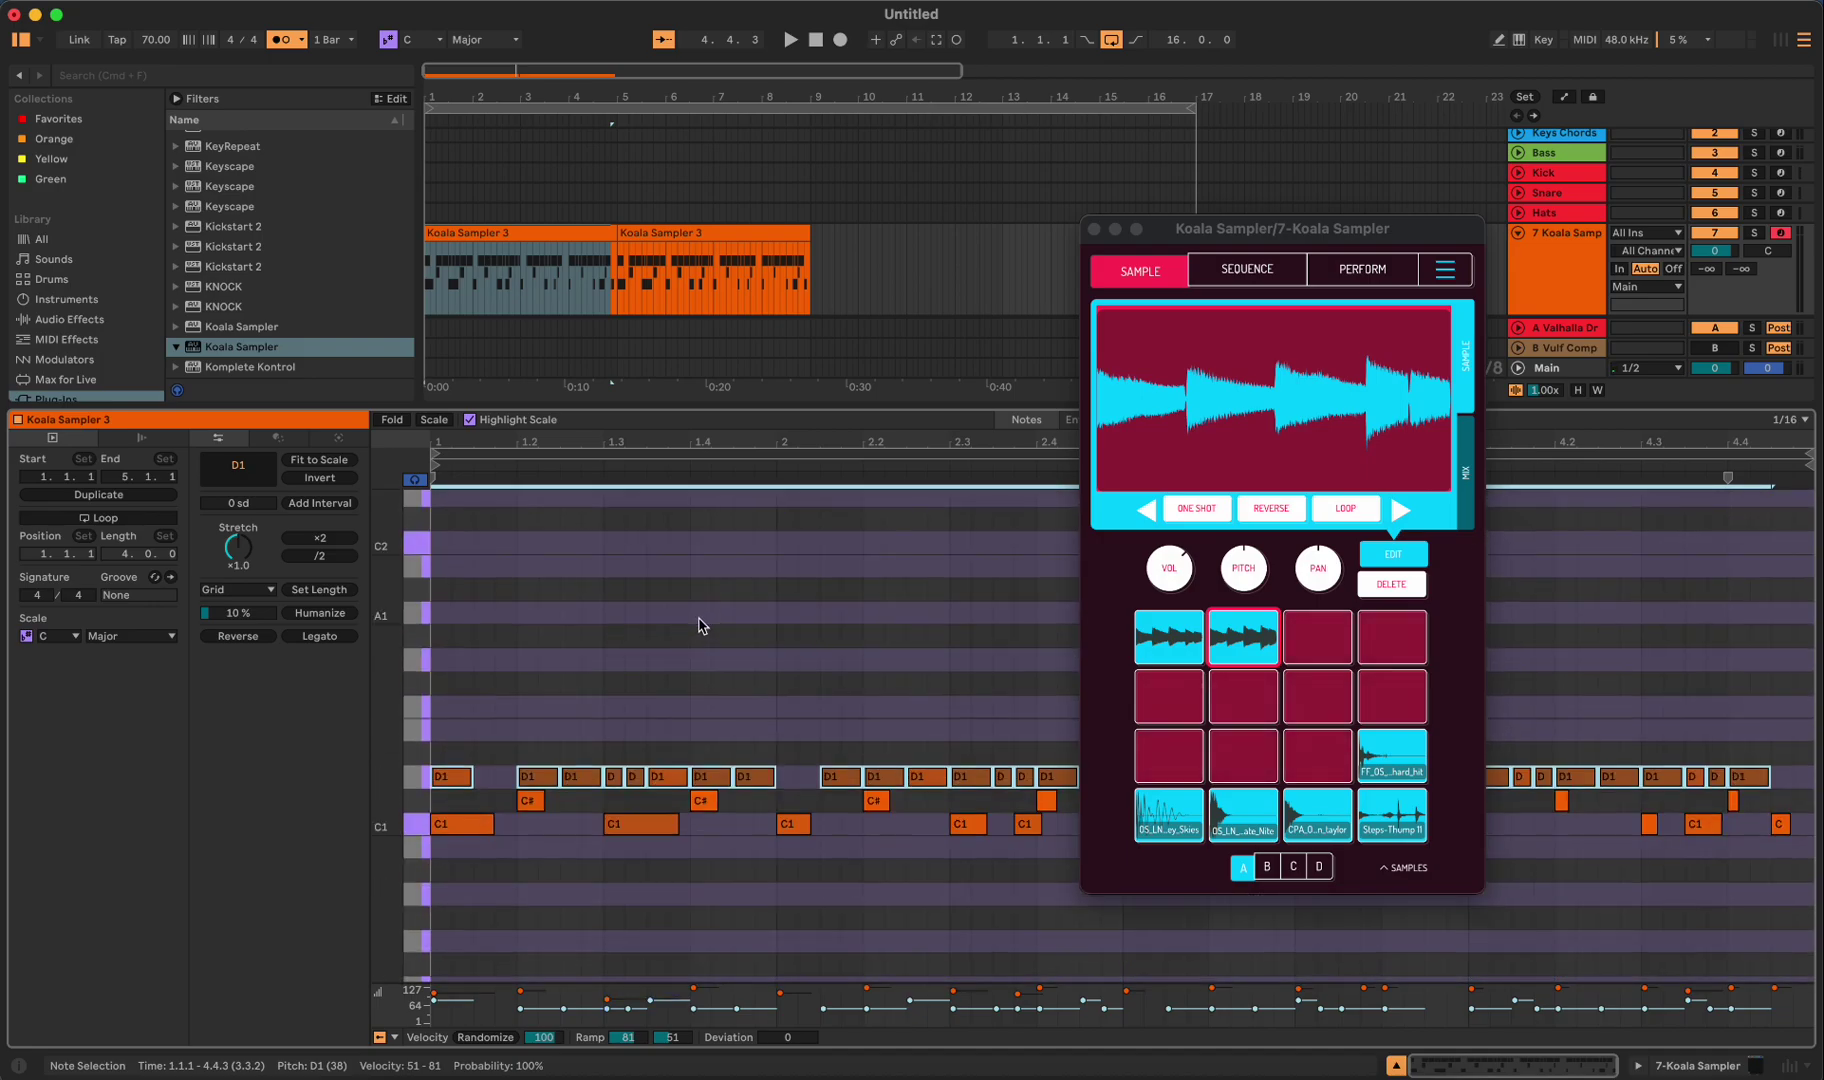
scroll(700, 624, down, 5)
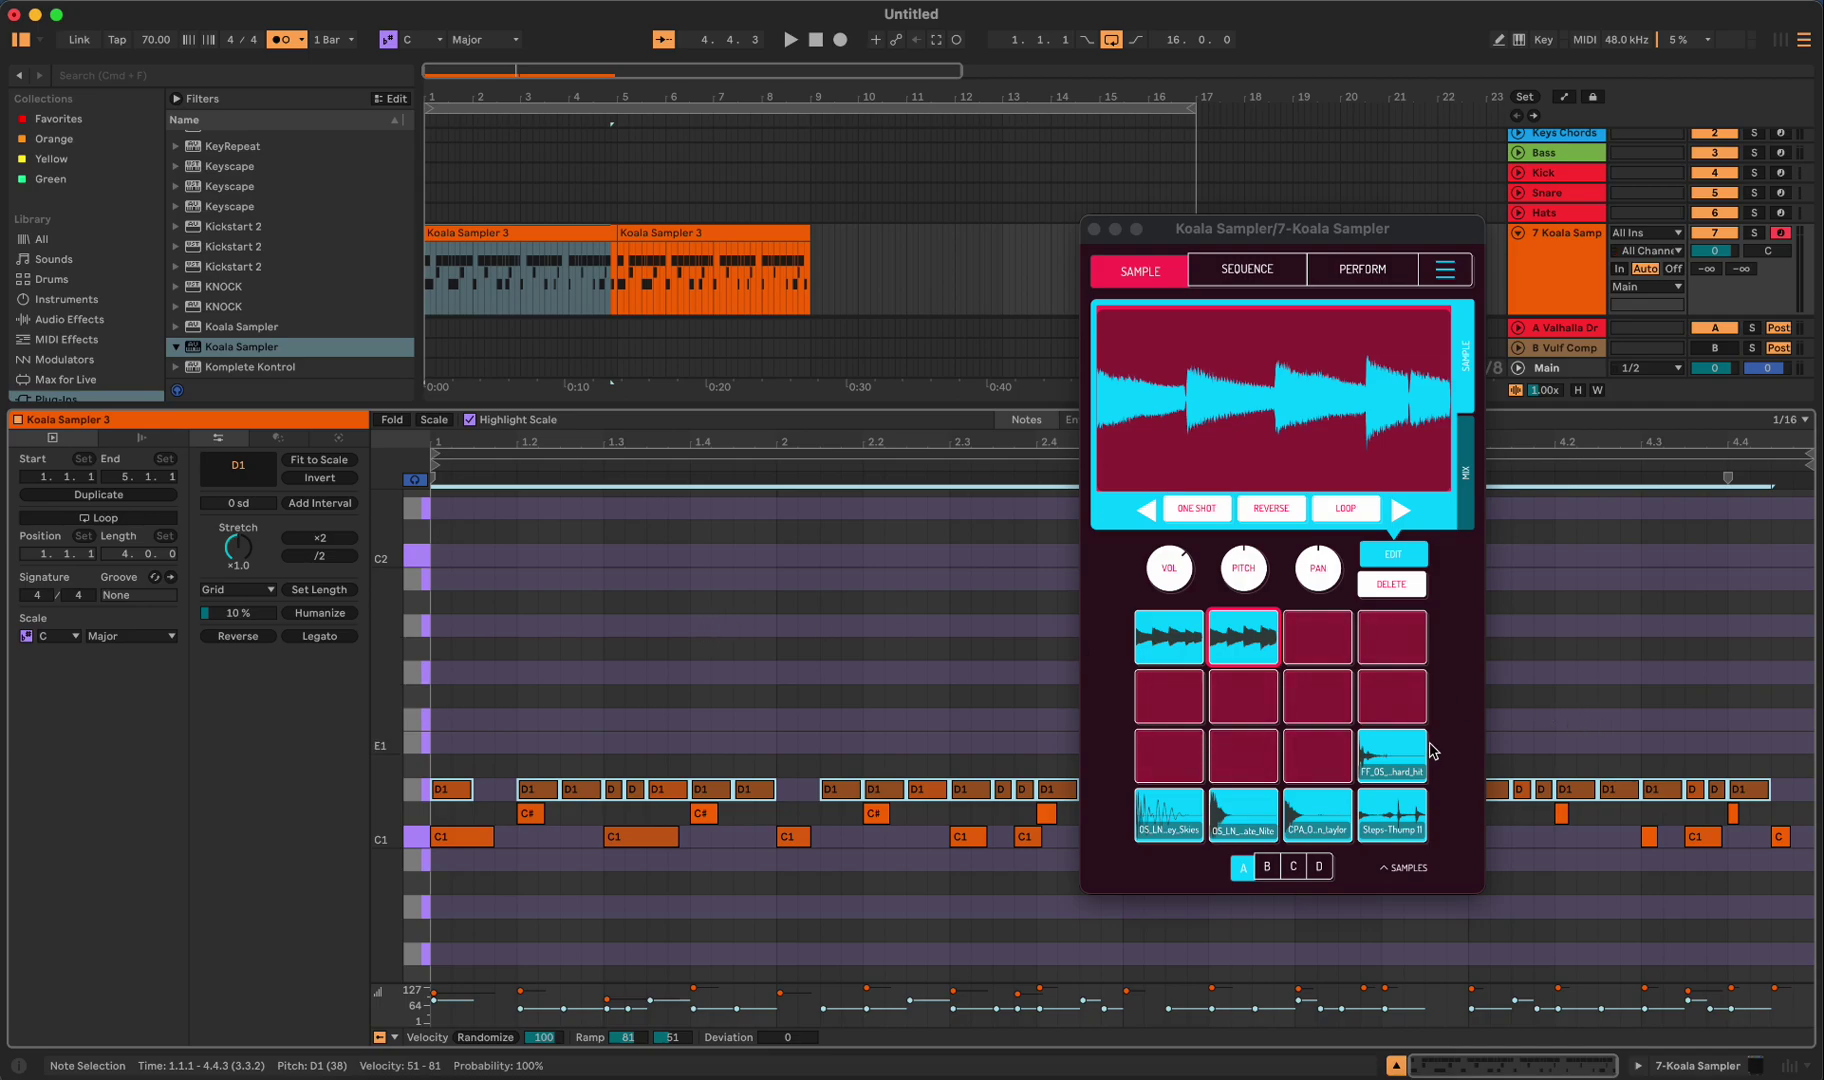
- Audition the hard-hit and thump drum pads, start playback, and delete Koala's first internal sequence
click(1392, 752)
click(1392, 830)
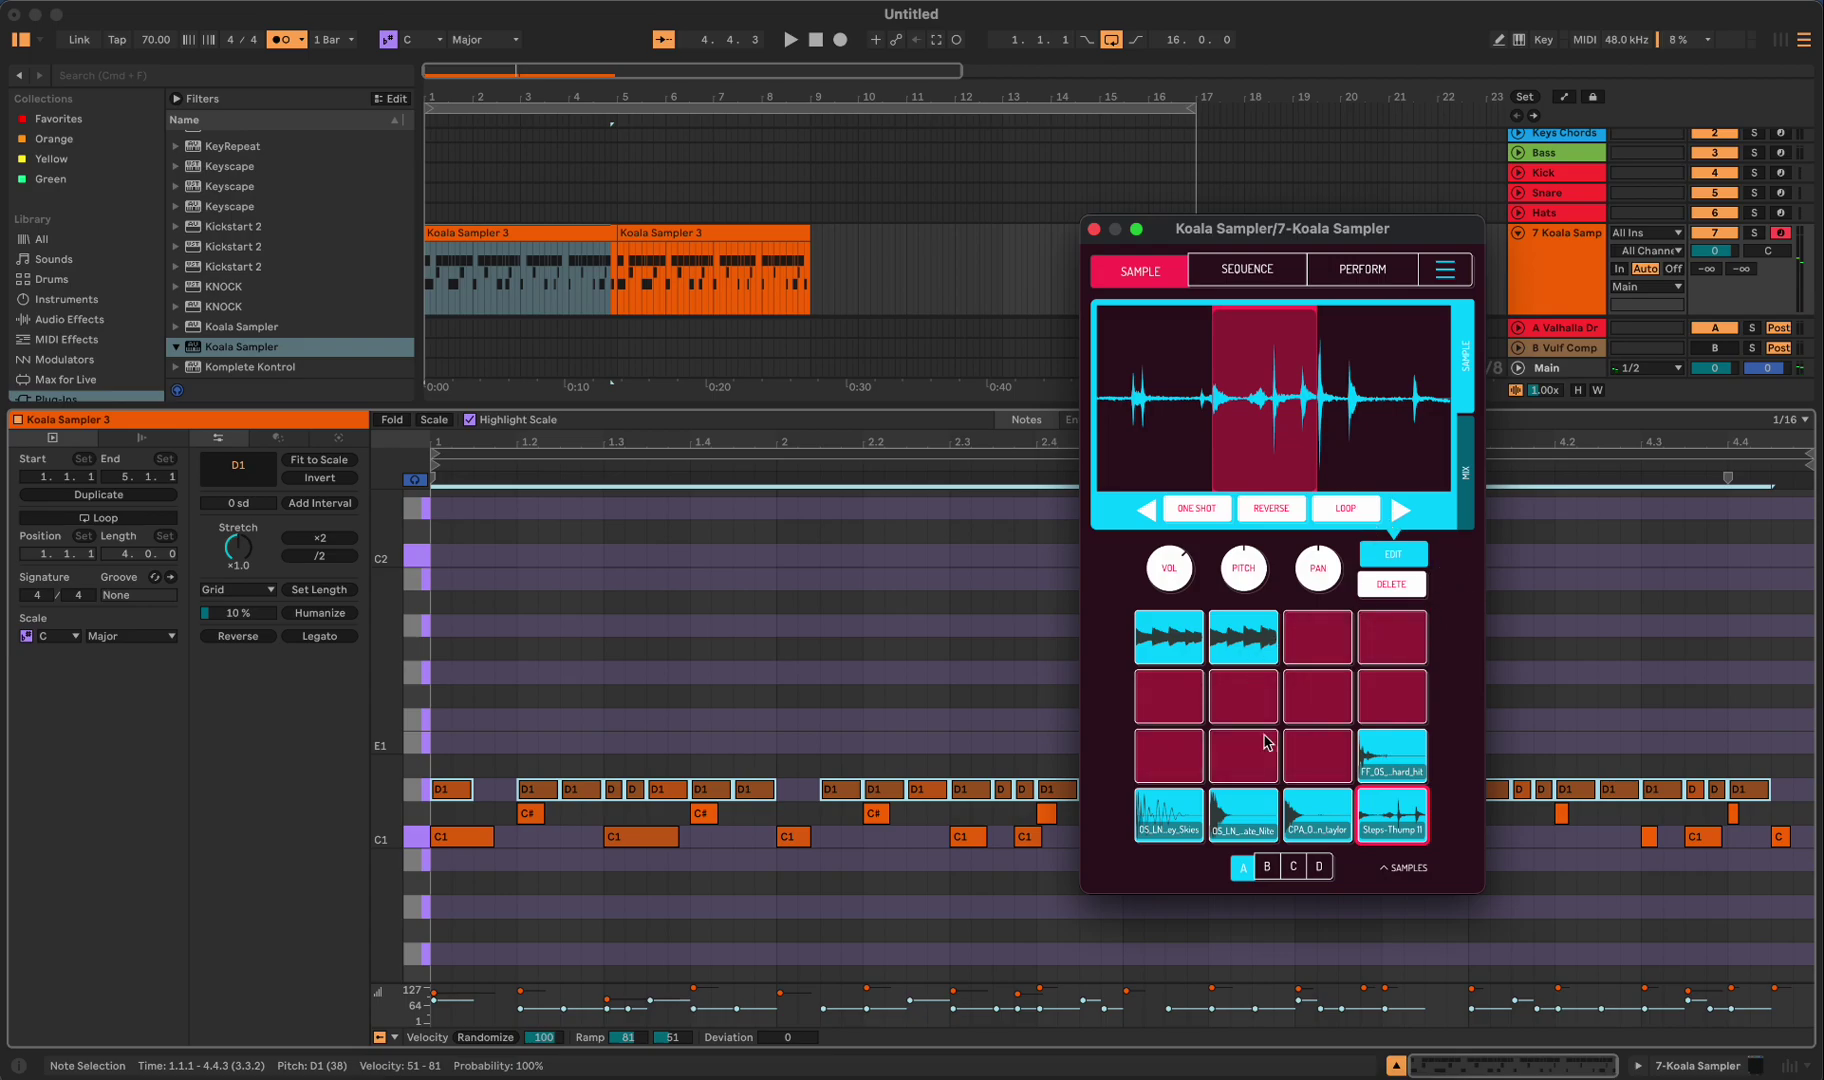
click(1288, 830)
key(space)
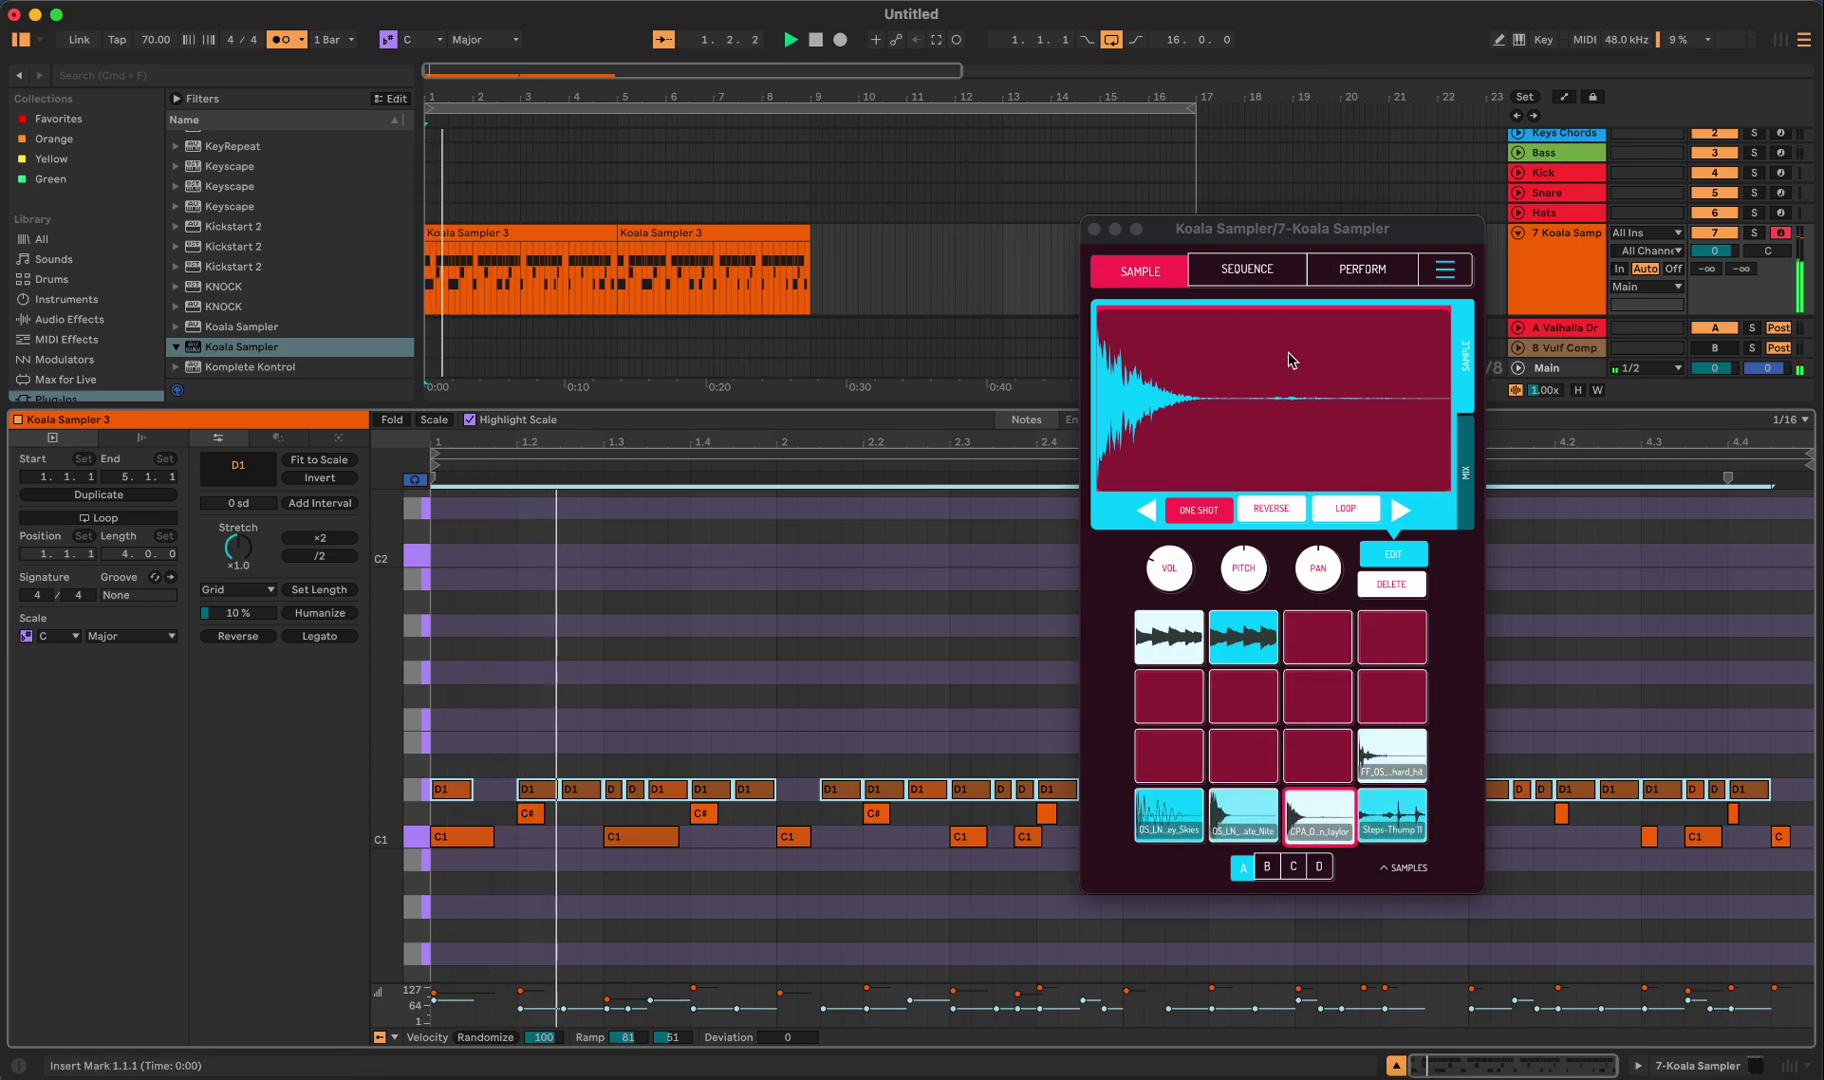
click(1247, 269)
drag(1257, 381, 1257, 383)
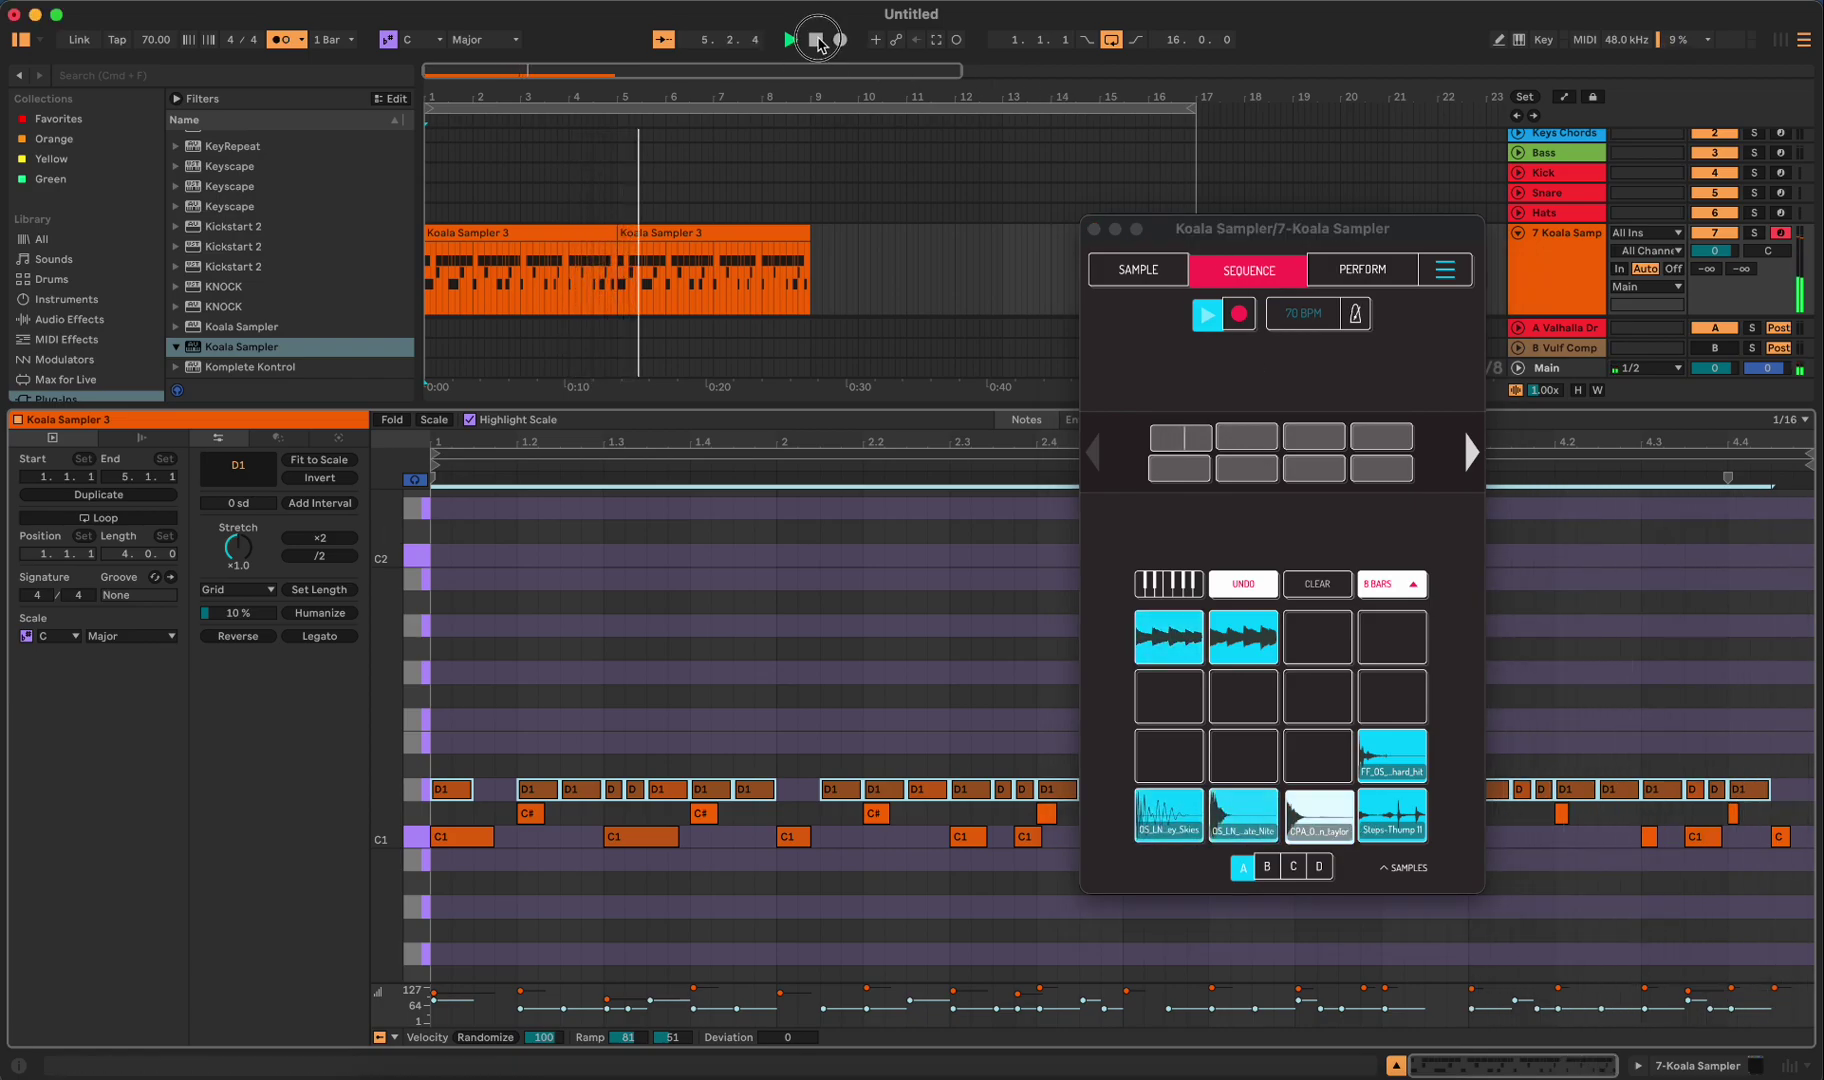
- Stop playback, try the clip's rhythm generator, then return to the full arrangement view
click(1046, 210)
key(space)
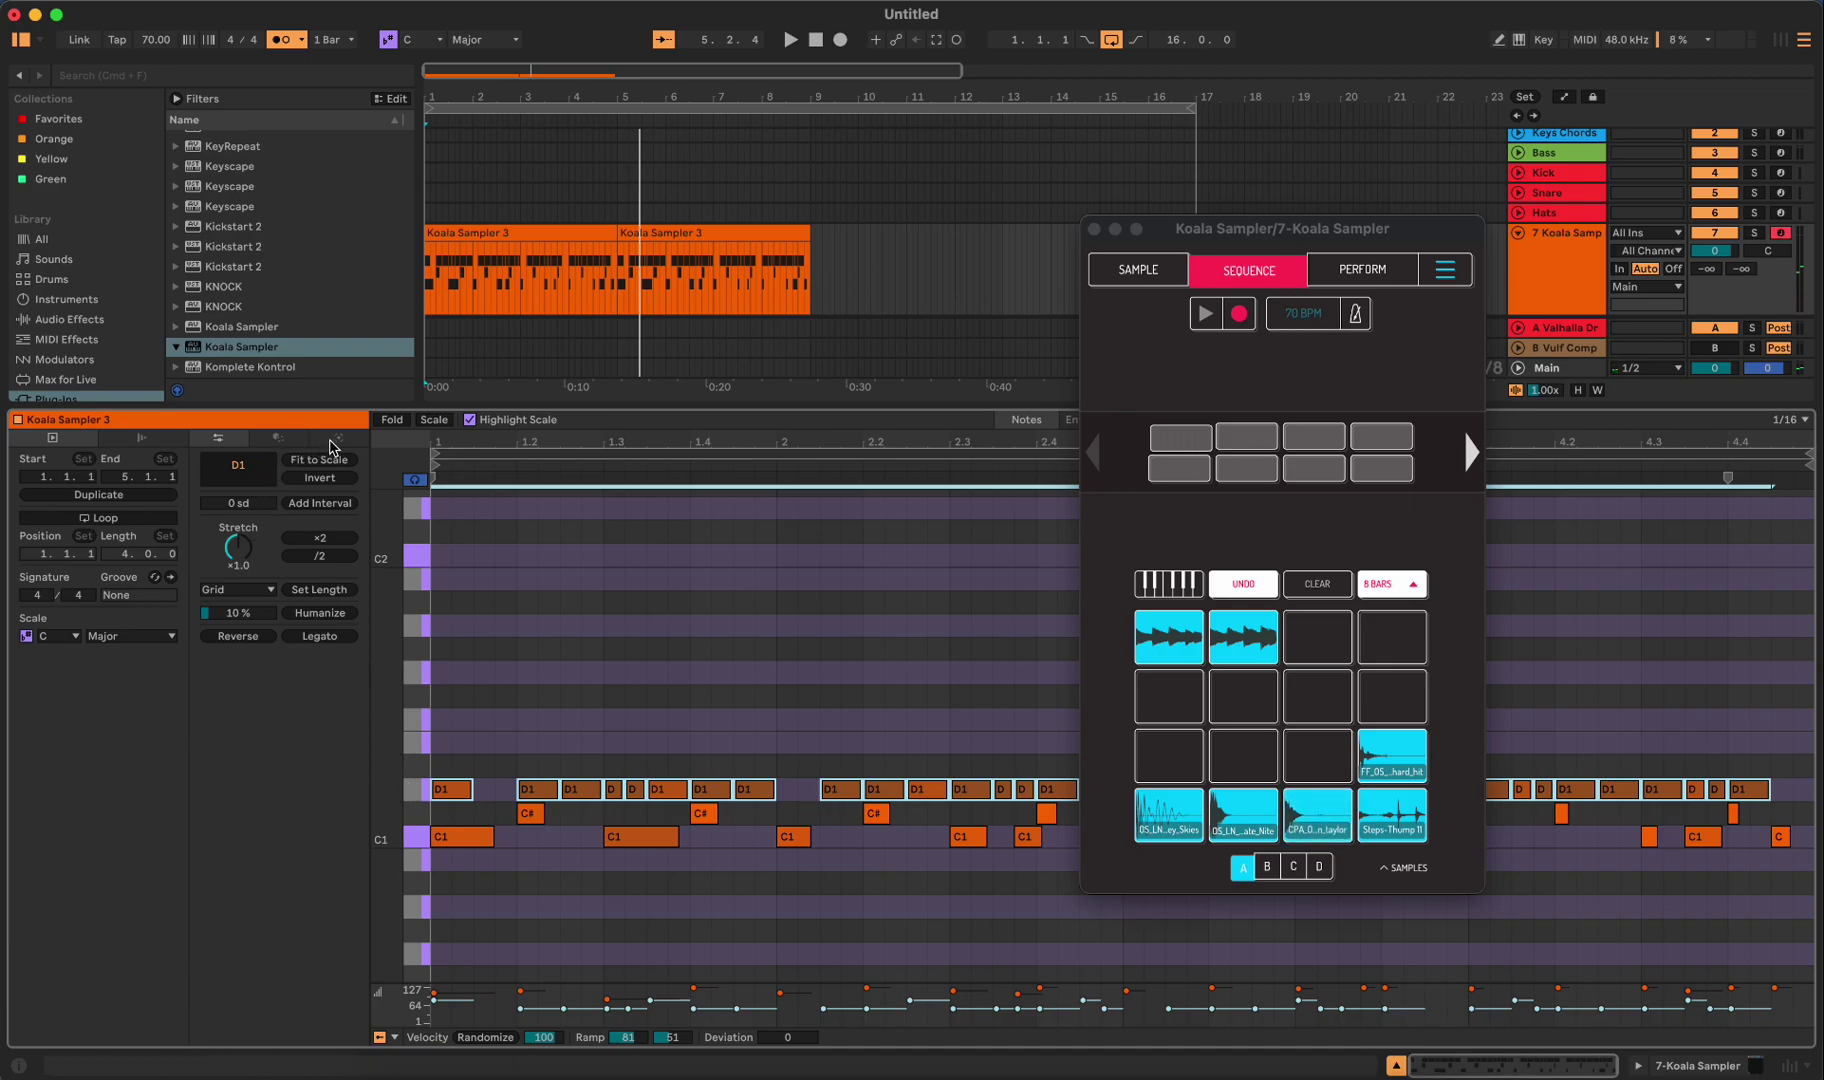
click(334, 443)
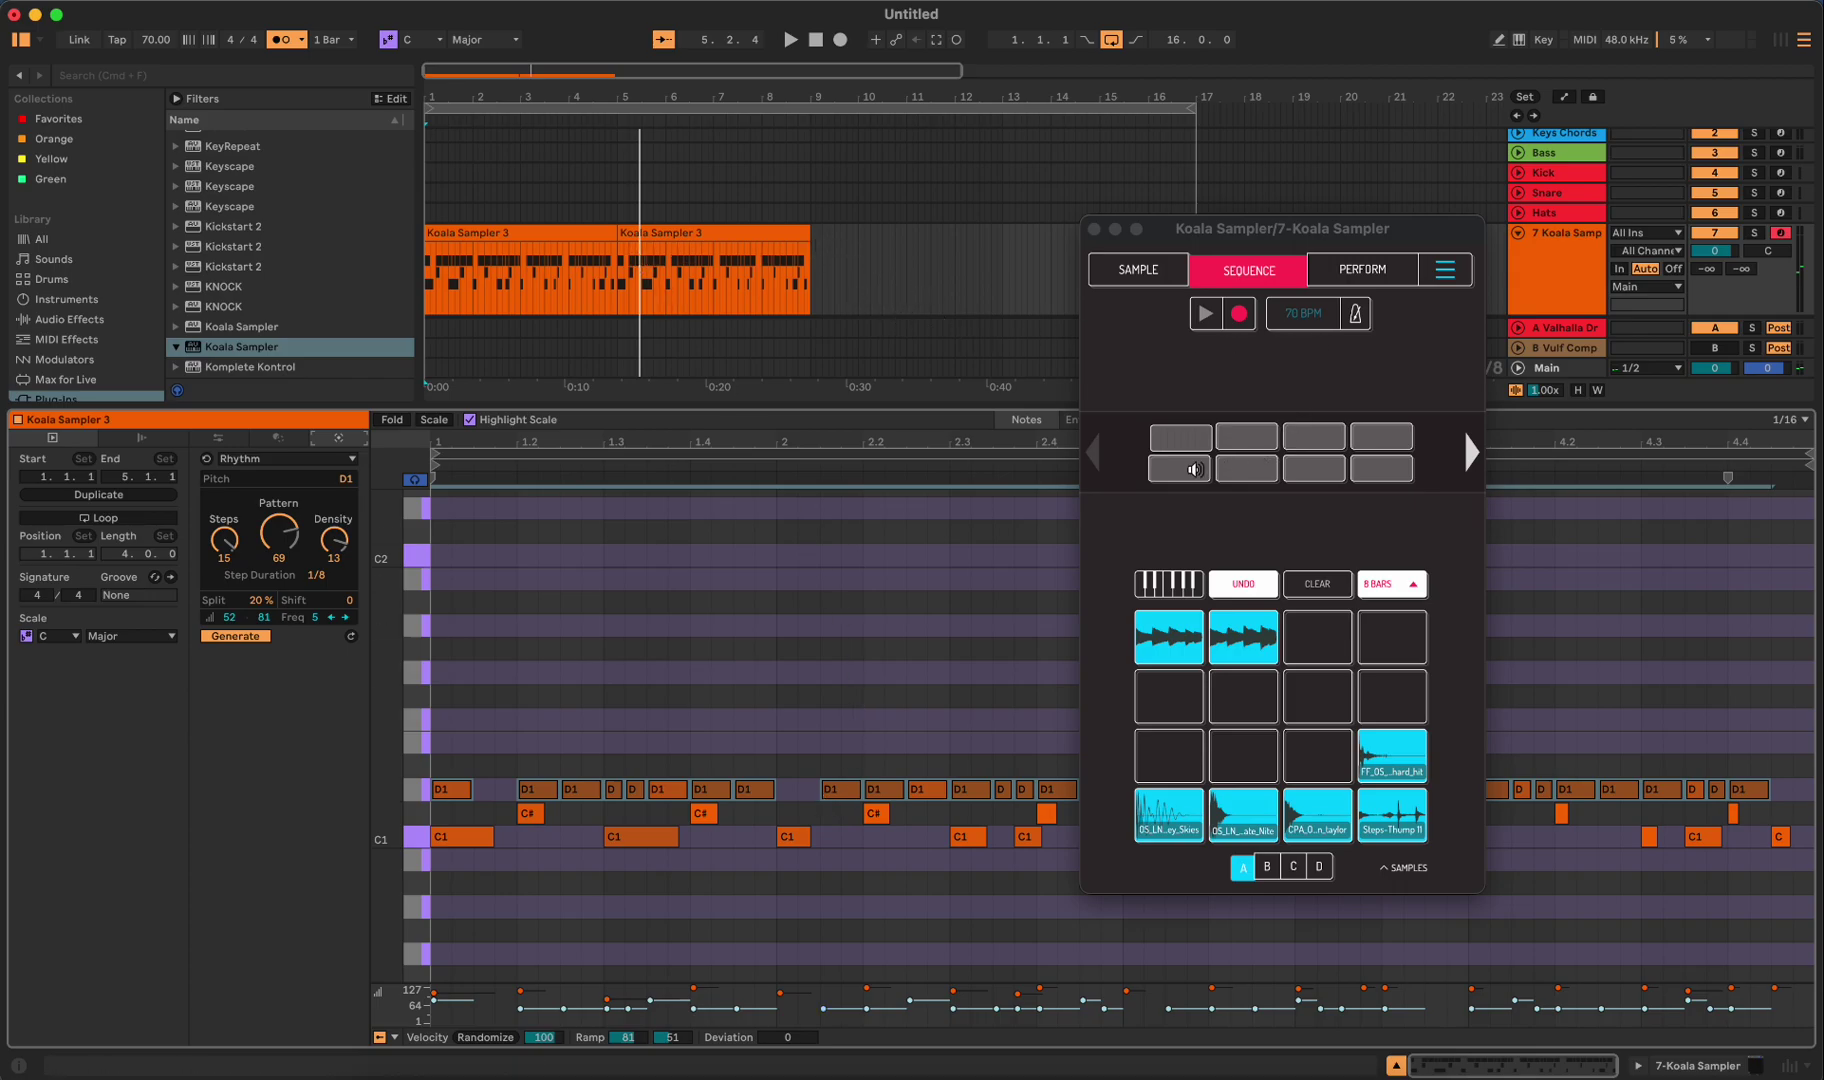
click(1168, 583)
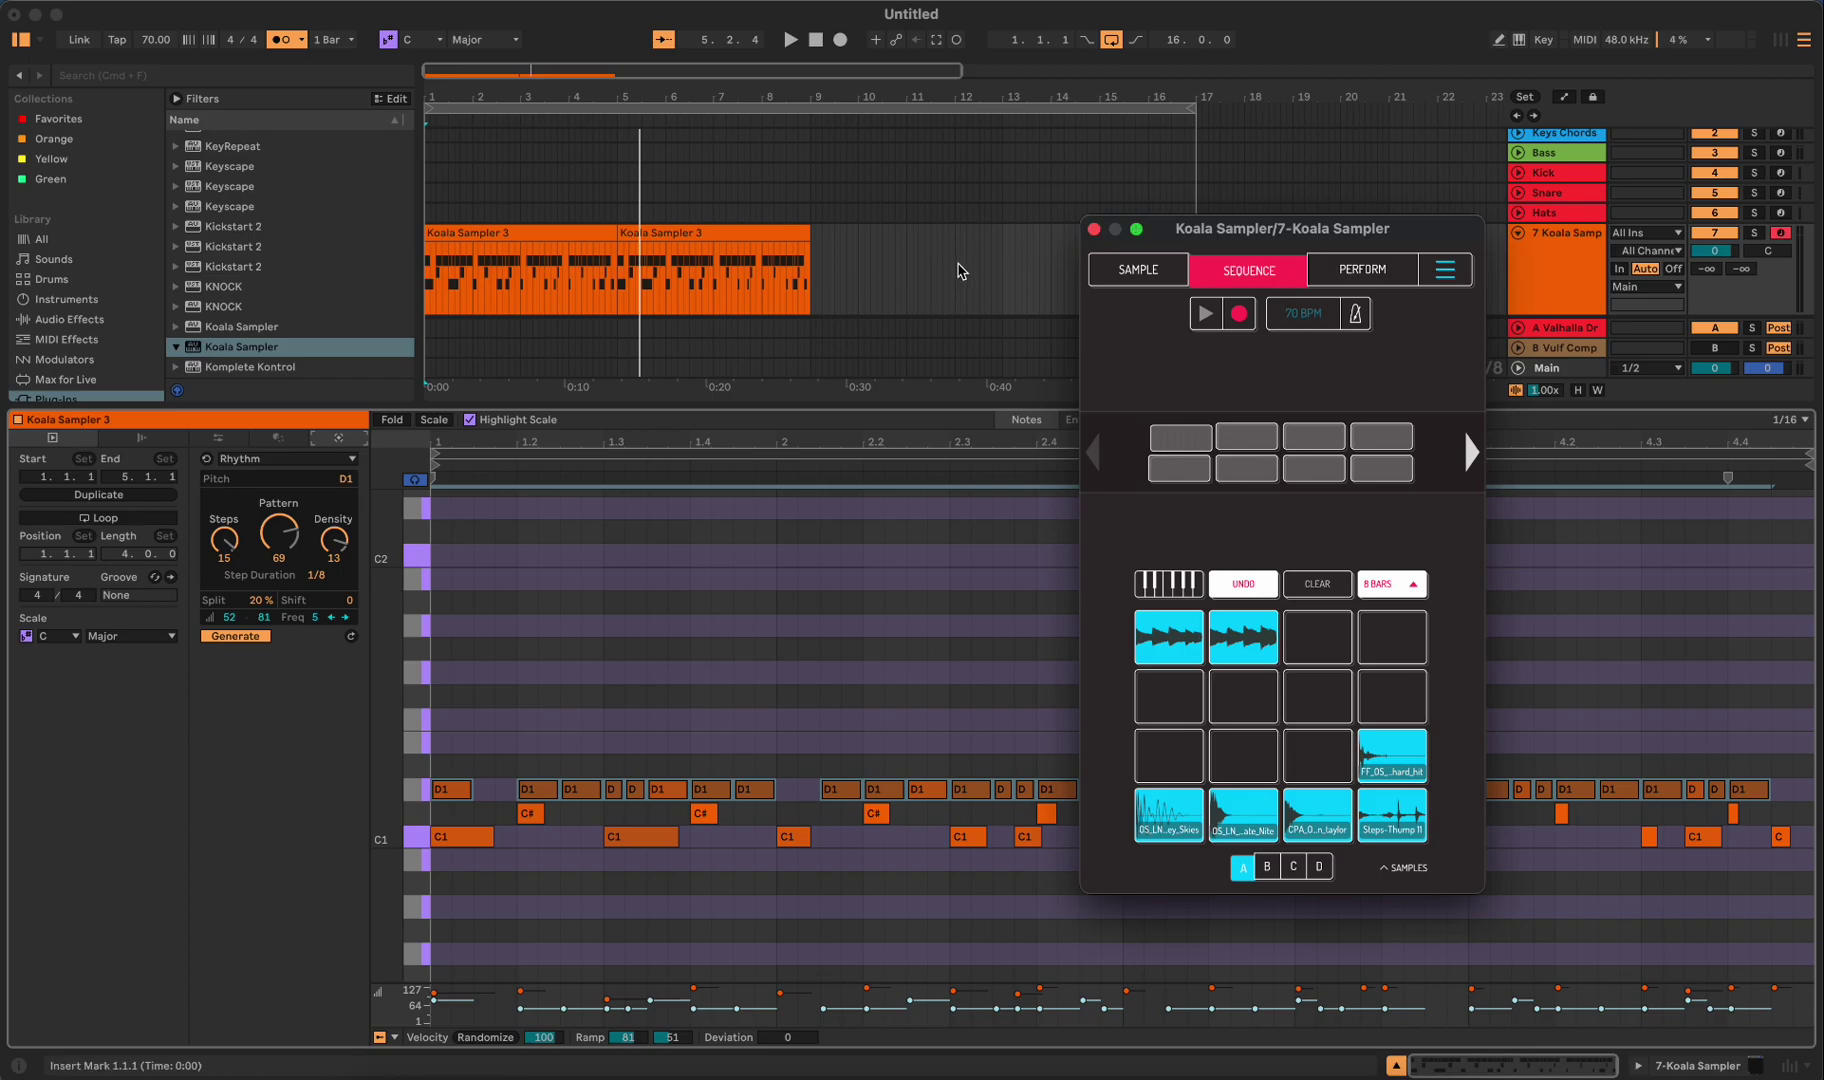
key(super+z)
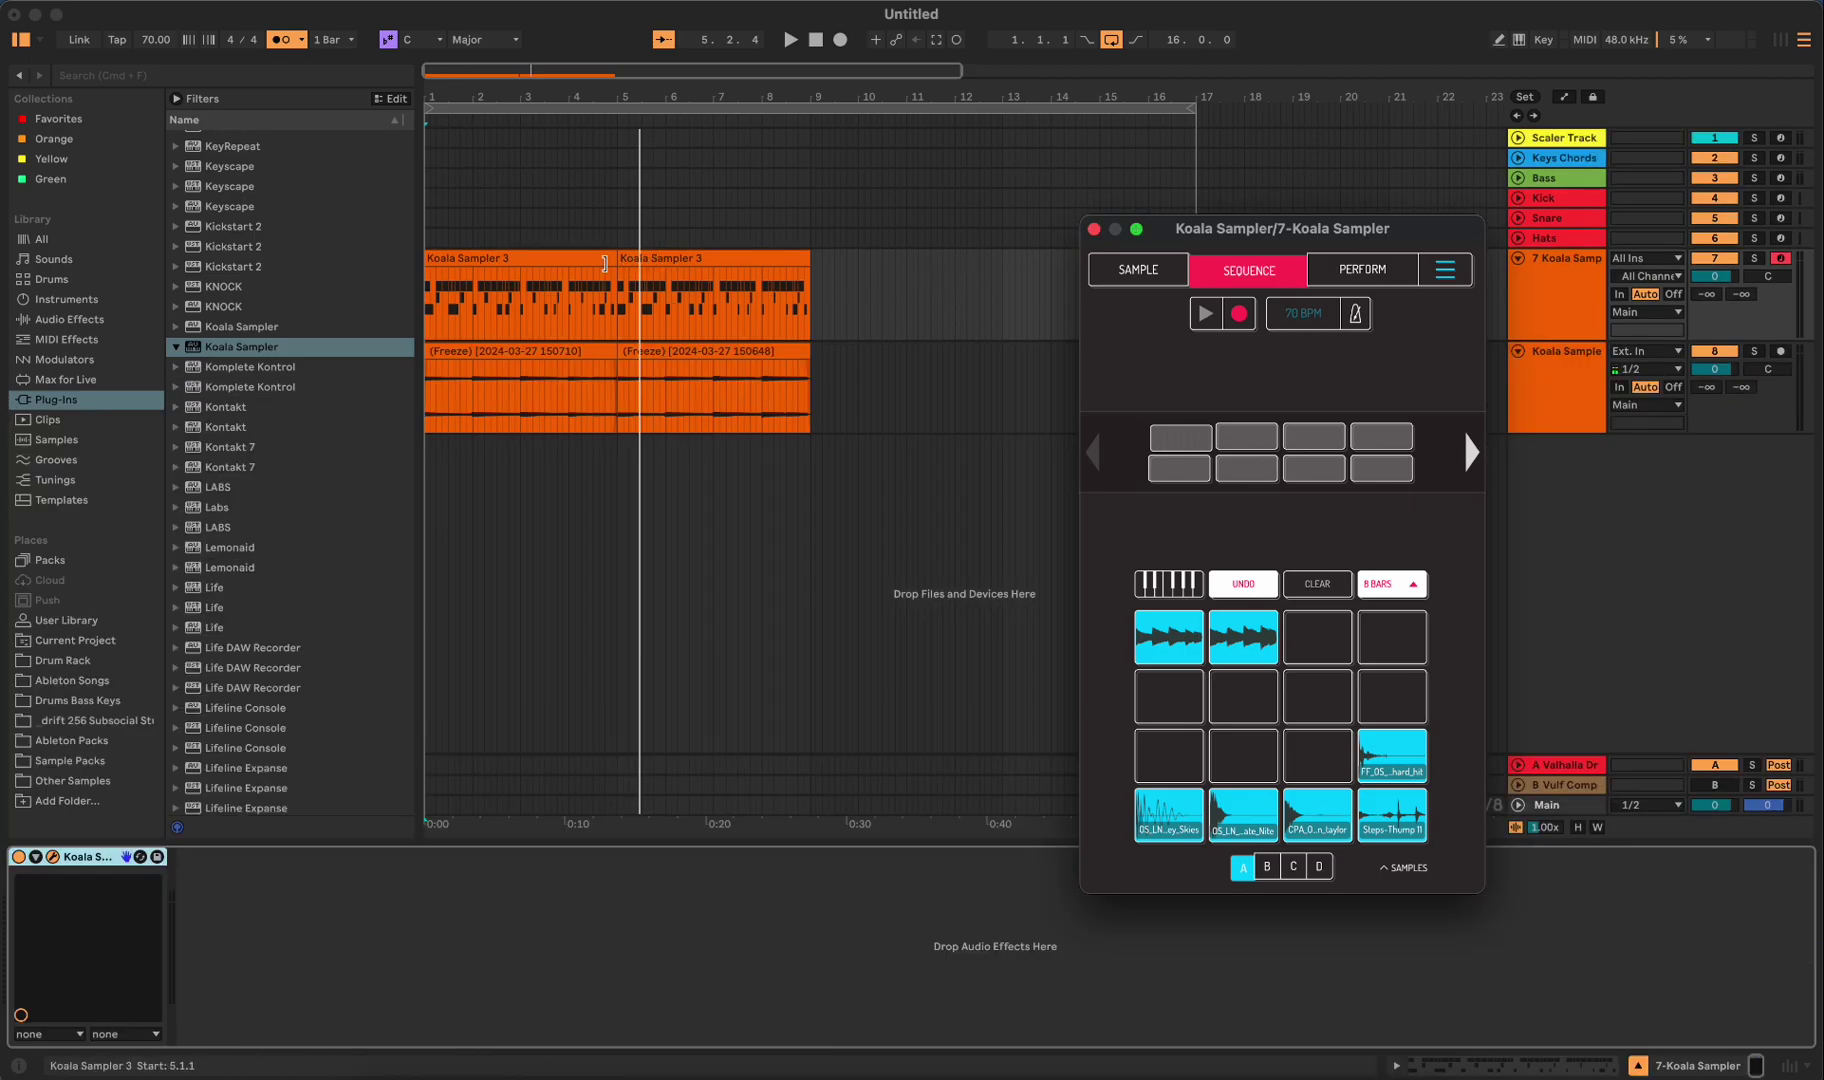
- Select the first Koala Sampler 3 clip, start playback and trigger the hard-hit pad
click(542, 262)
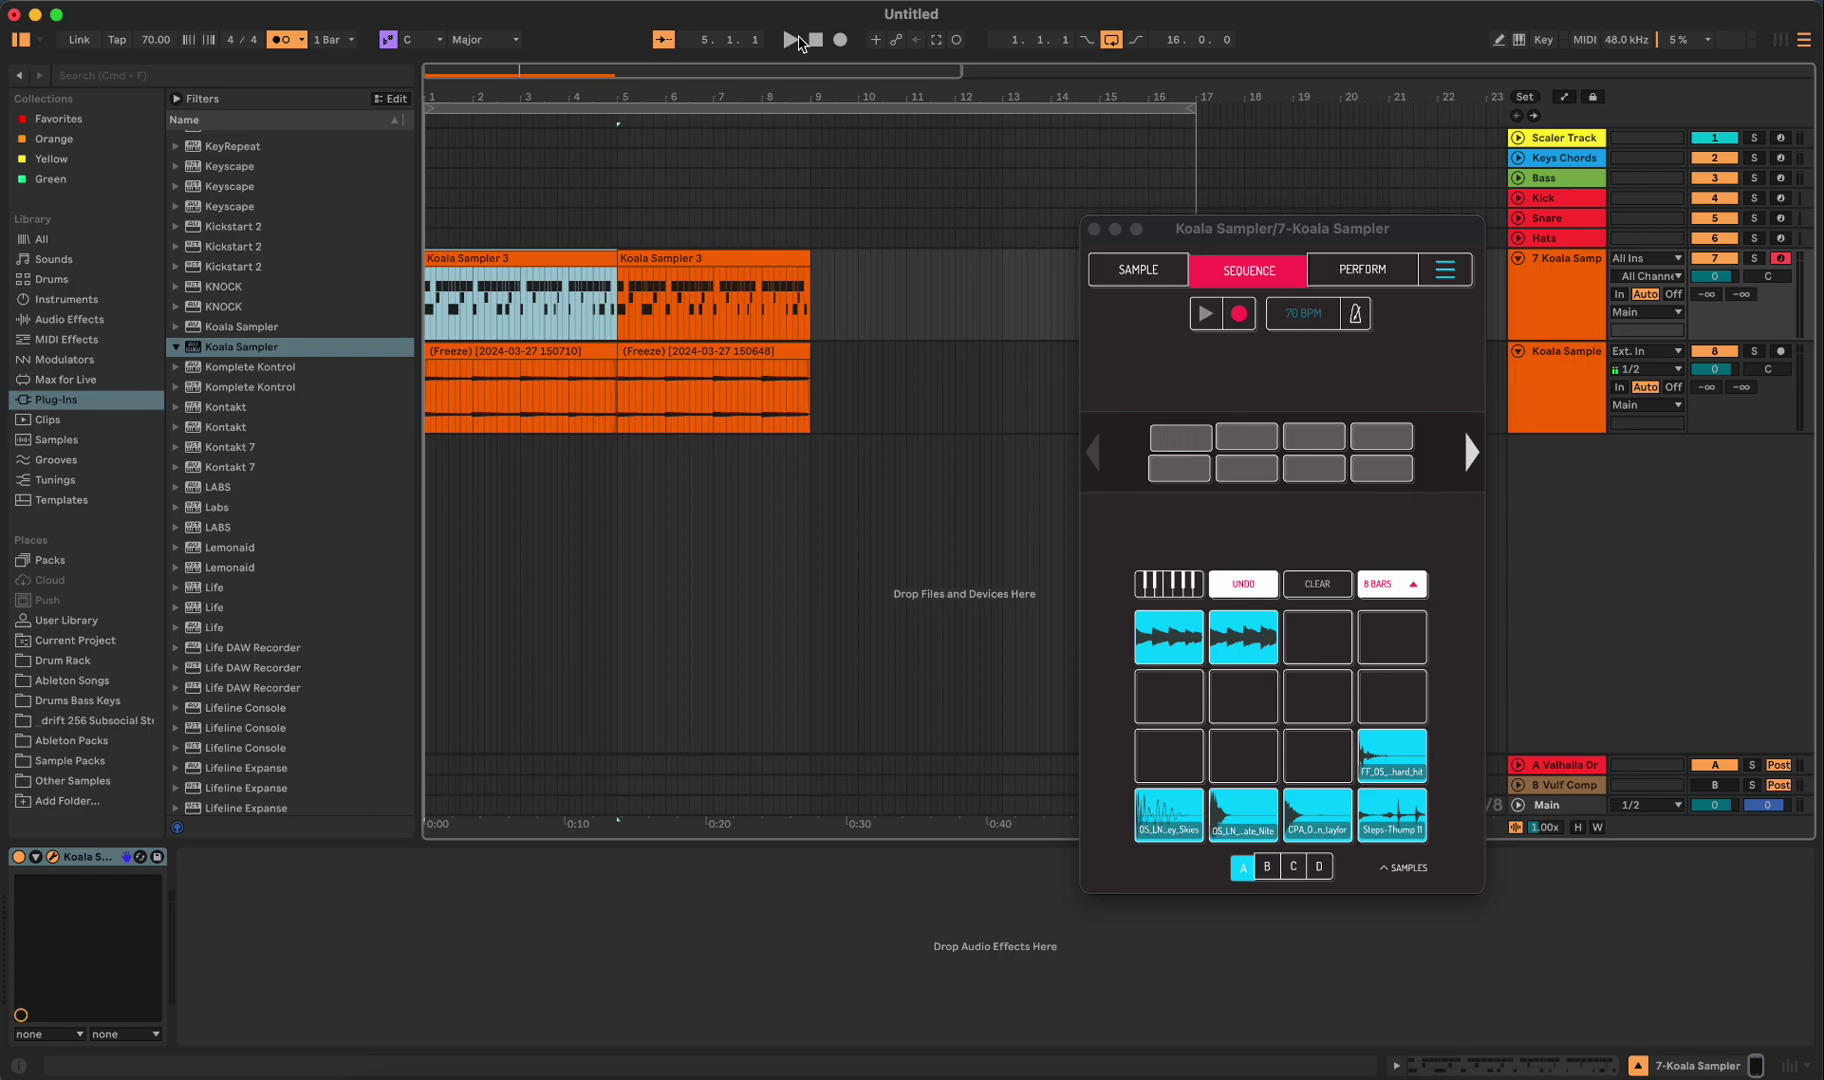
click(797, 40)
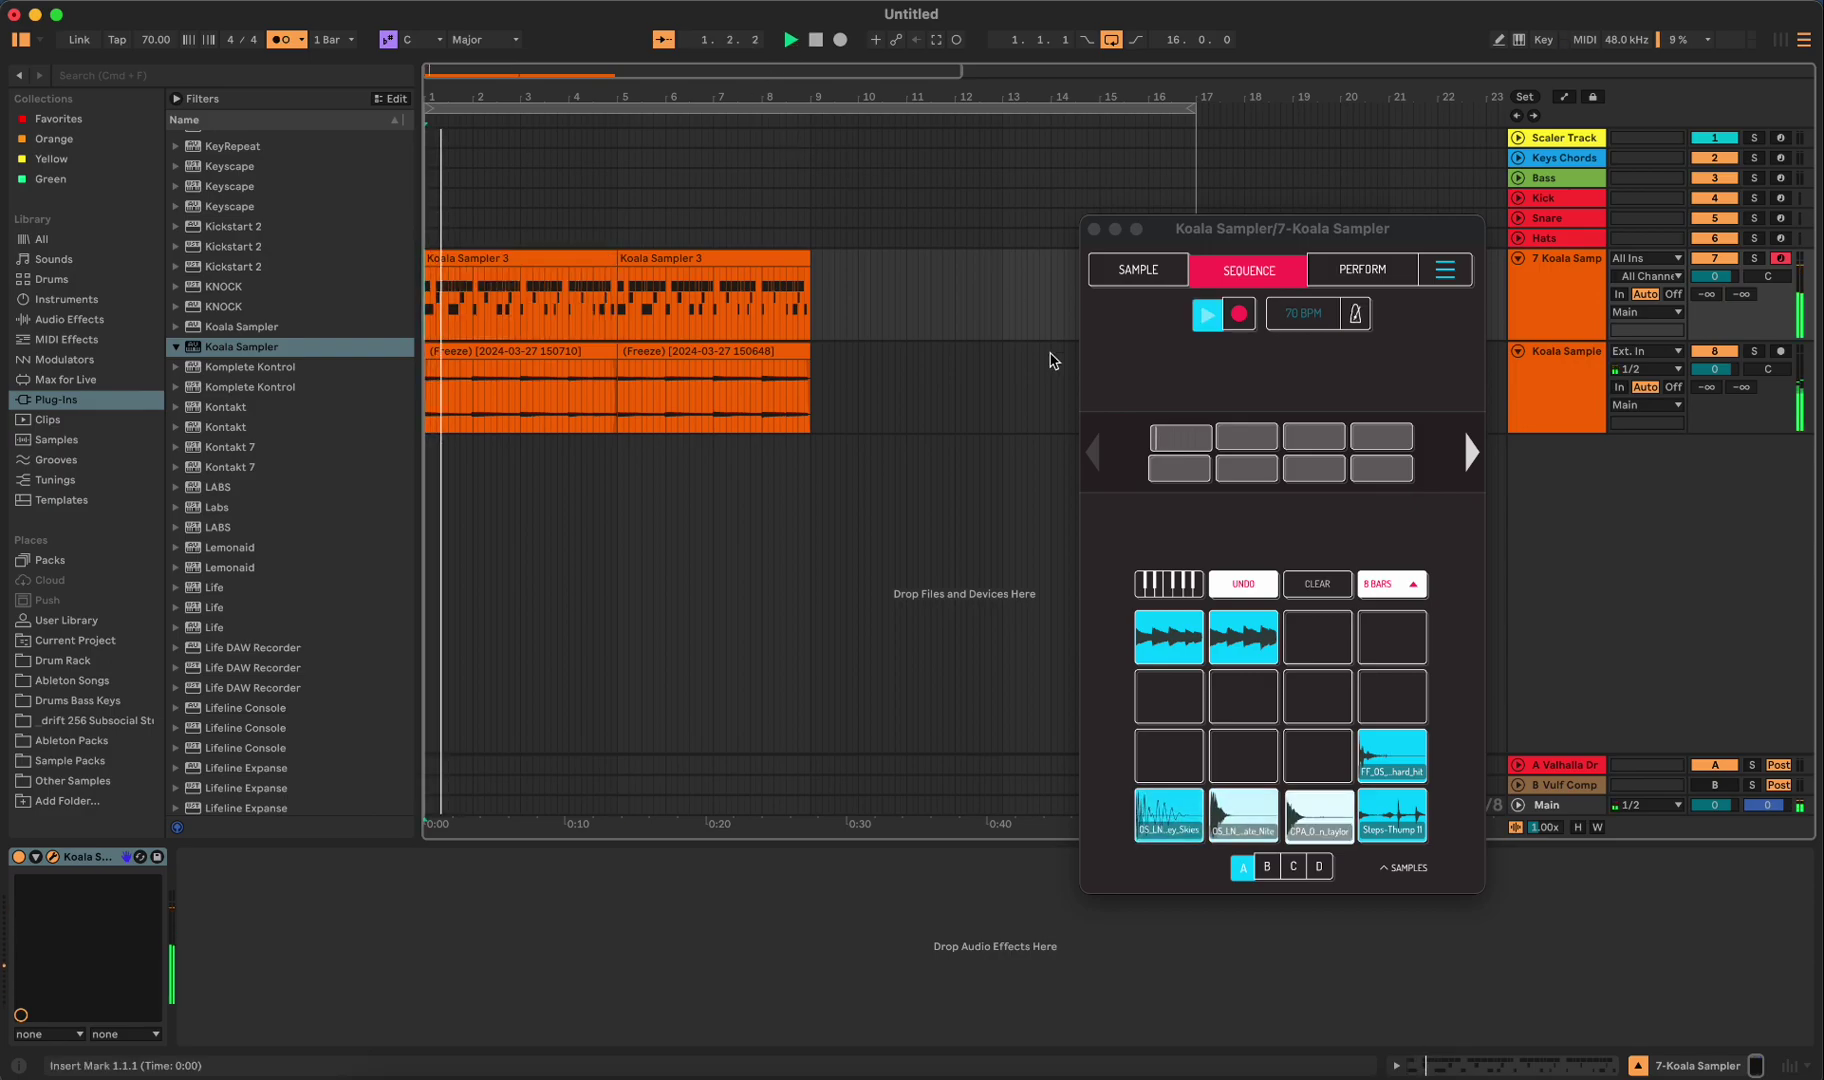
click(1405, 760)
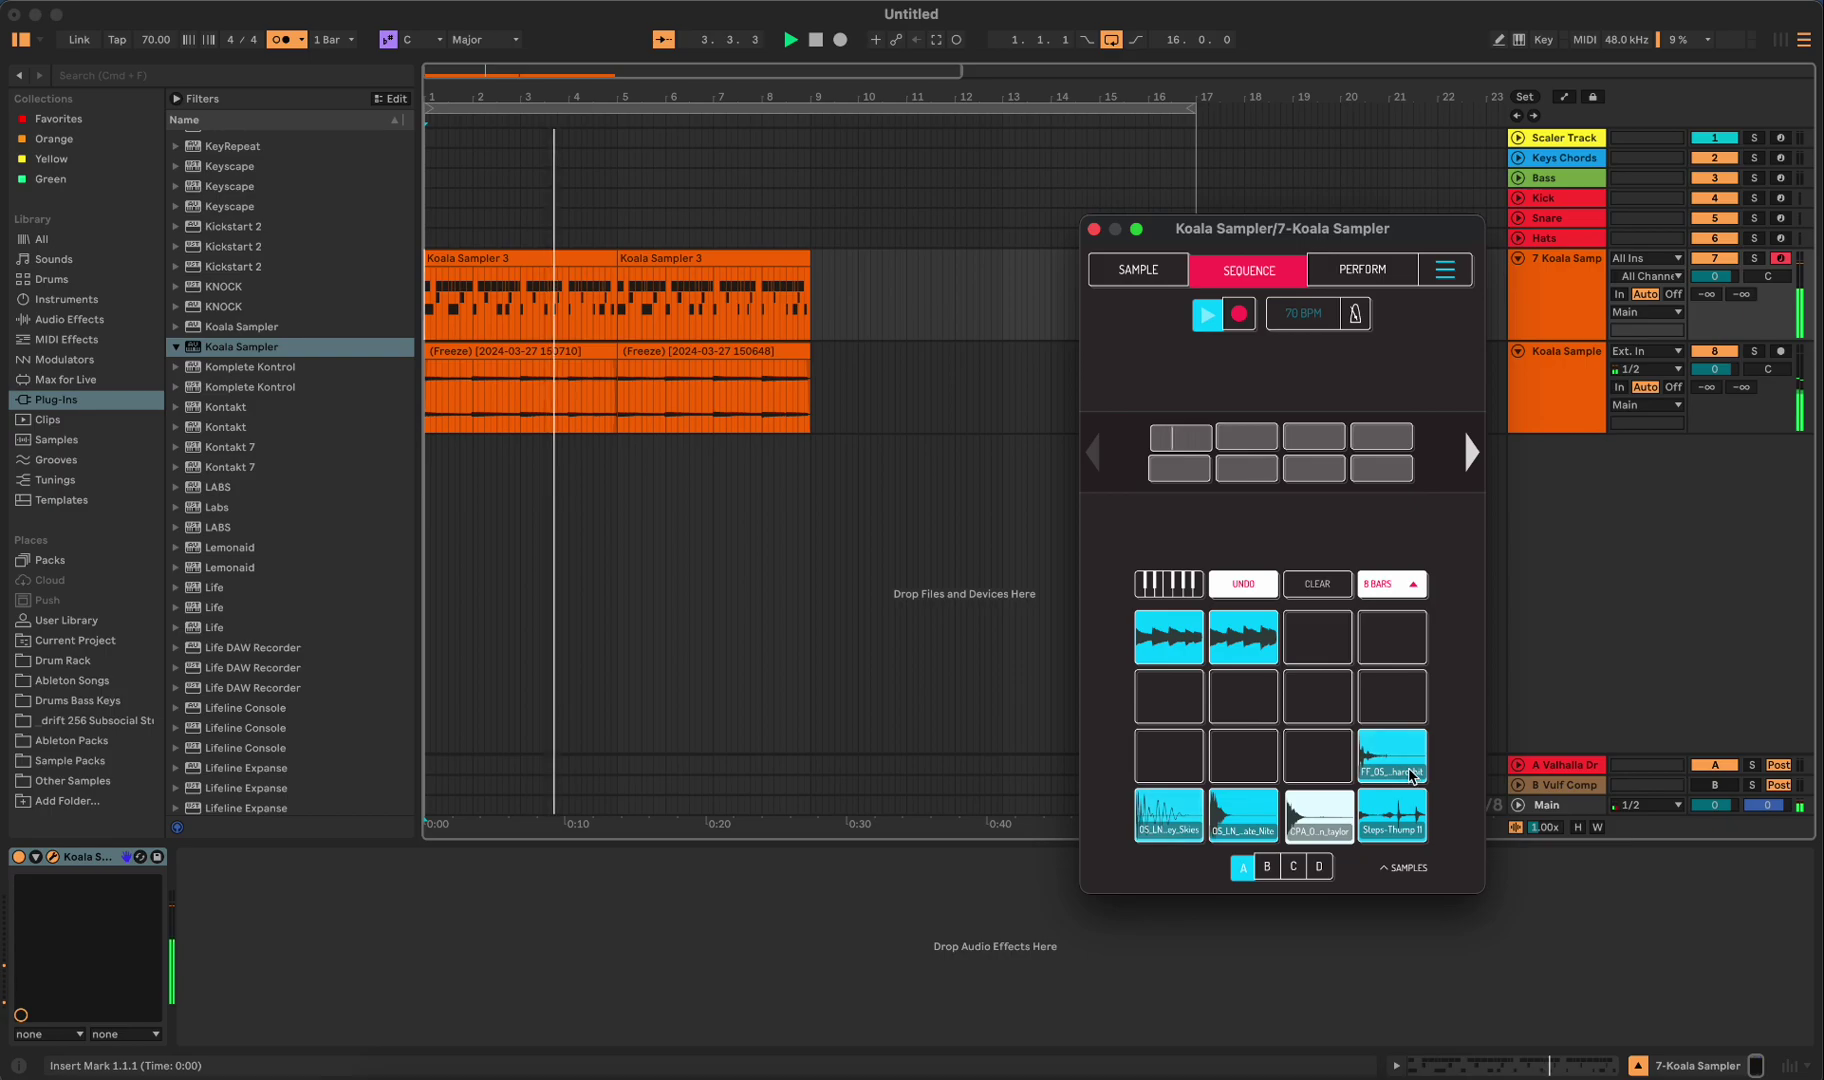
- Lower the hard-hit pad's volume to -4.08 dB on the SAMPLE page, stop playback and close Koala
click(1136, 272)
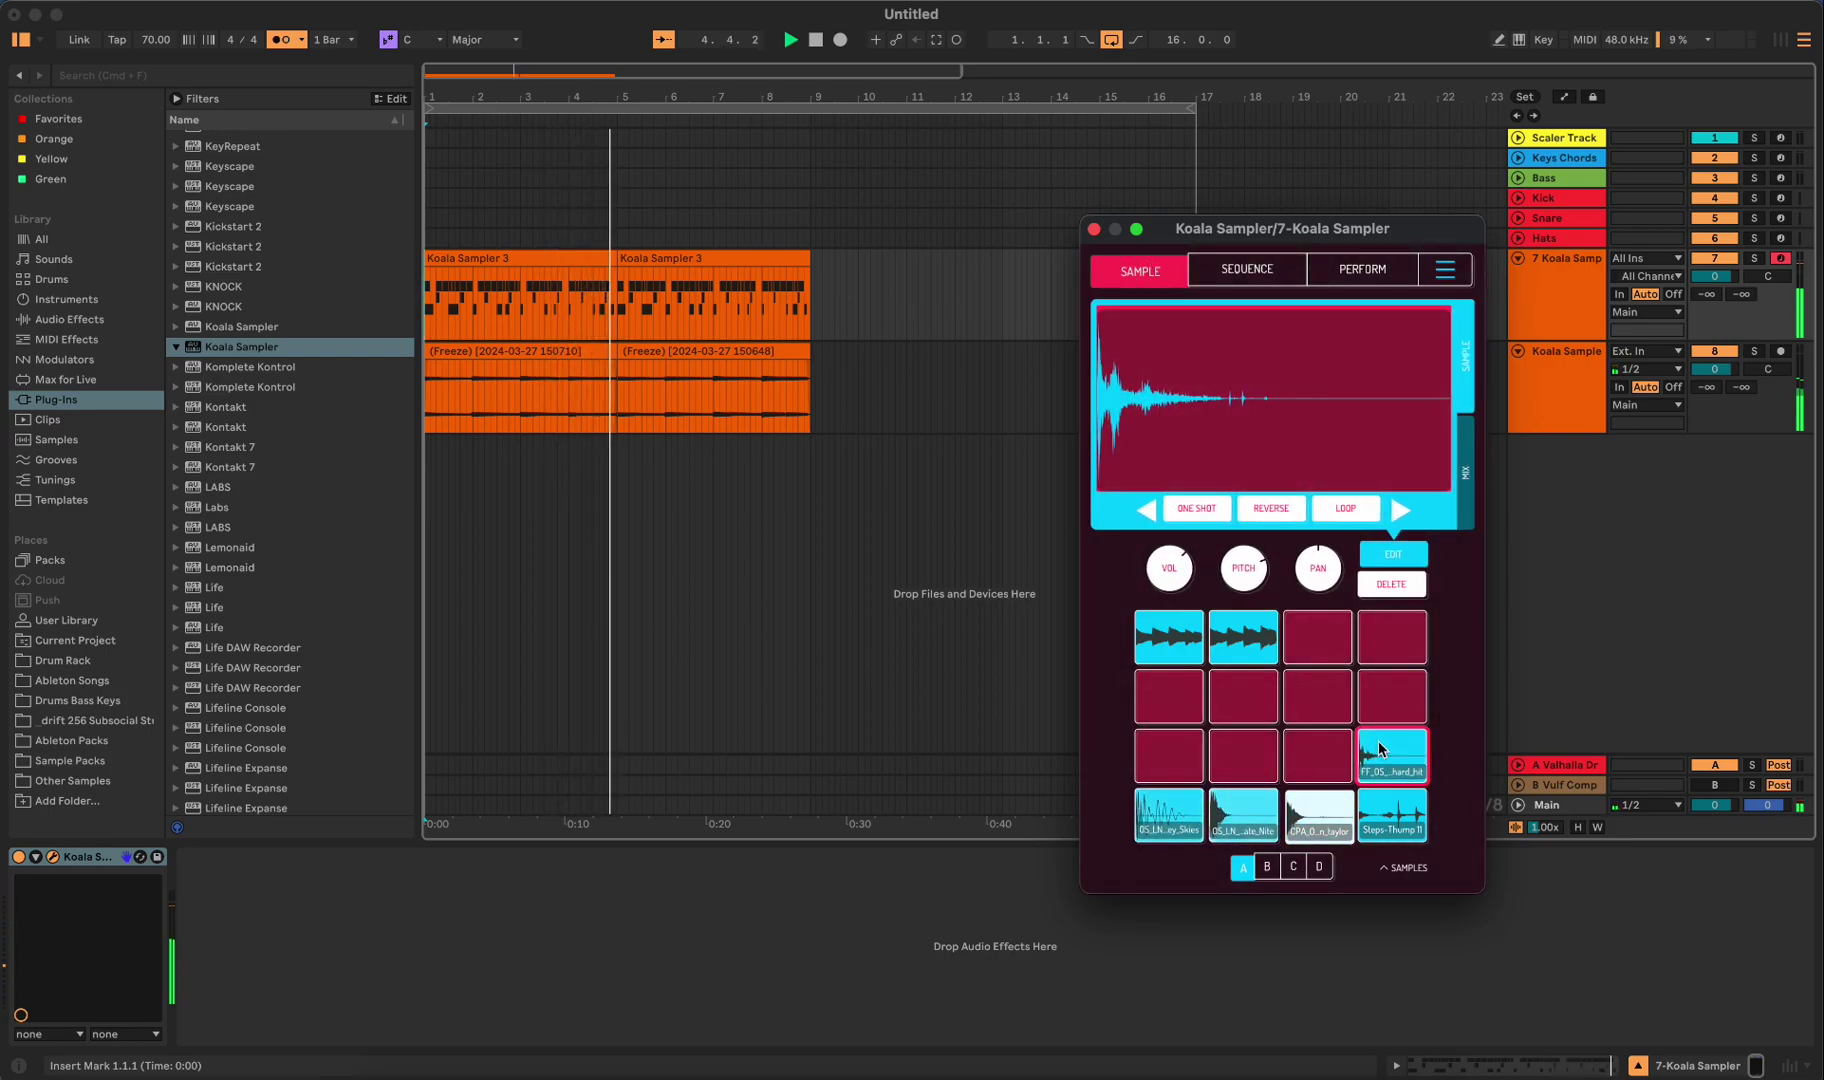
drag(1168, 572, 1153, 607)
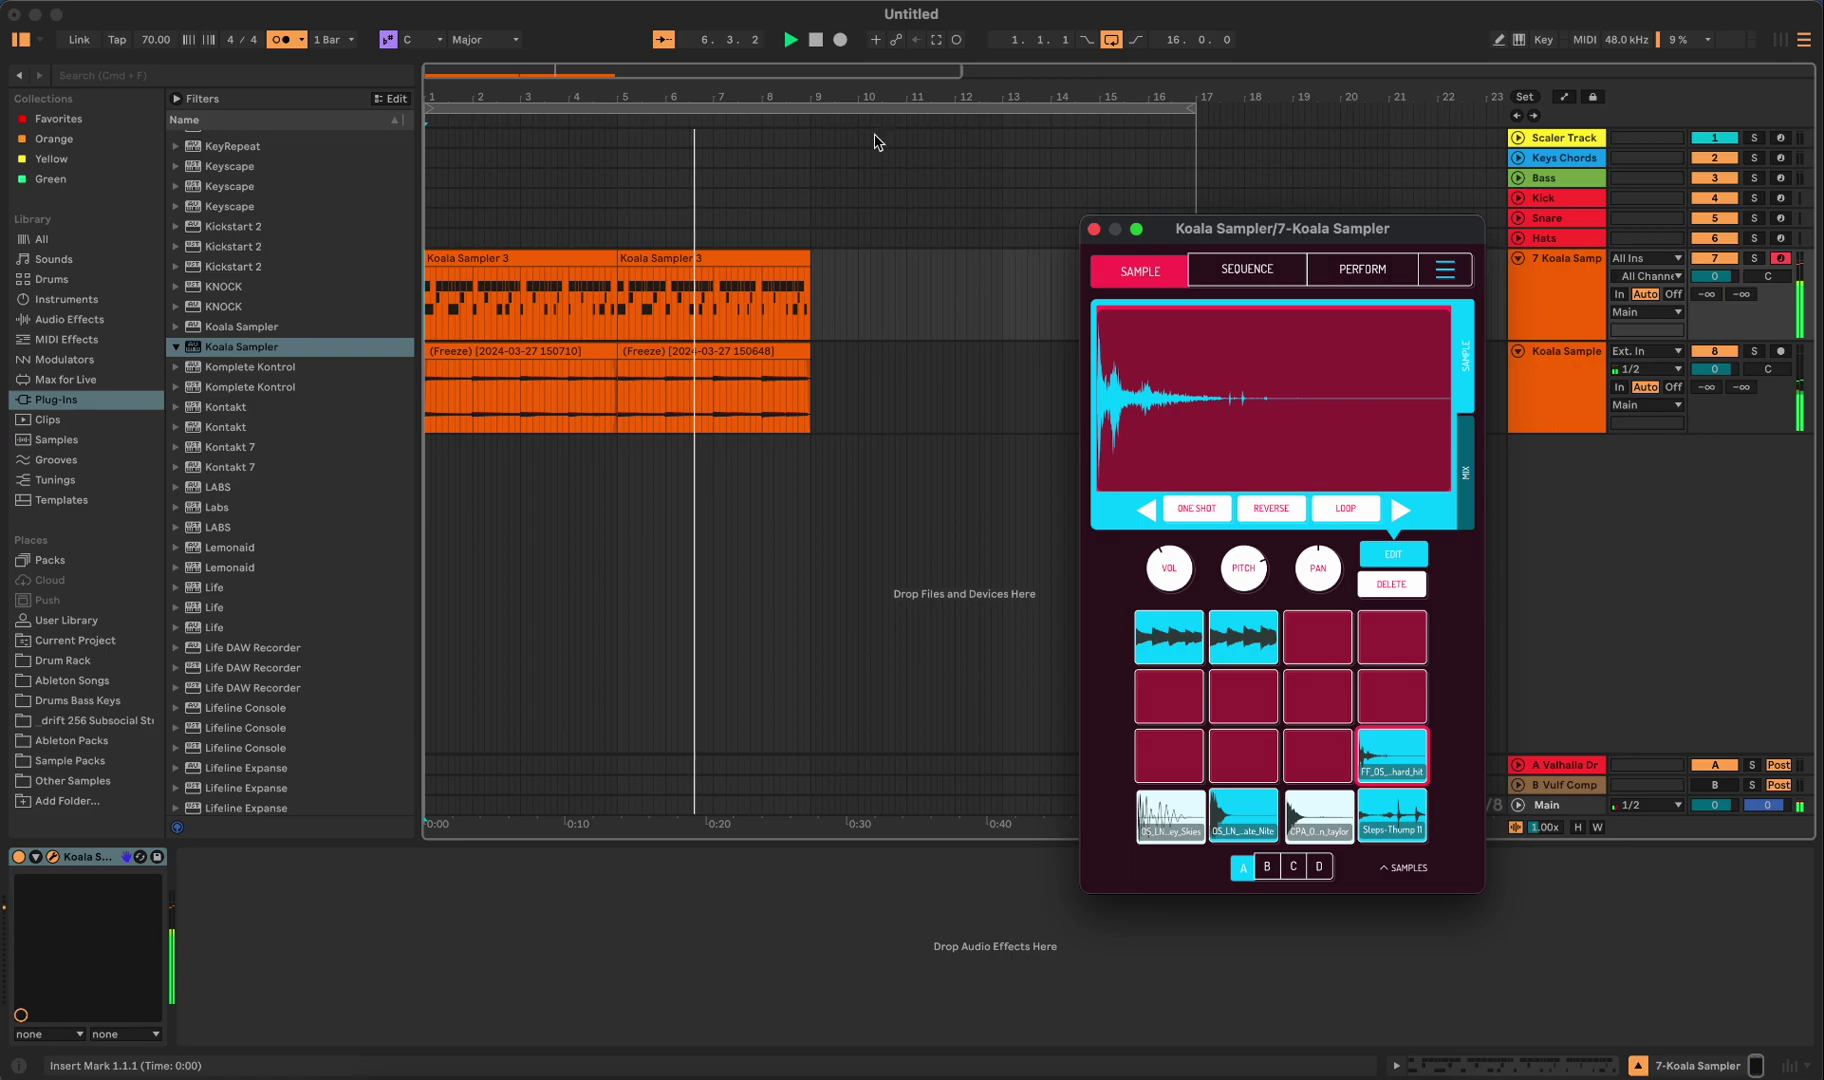
key(space)
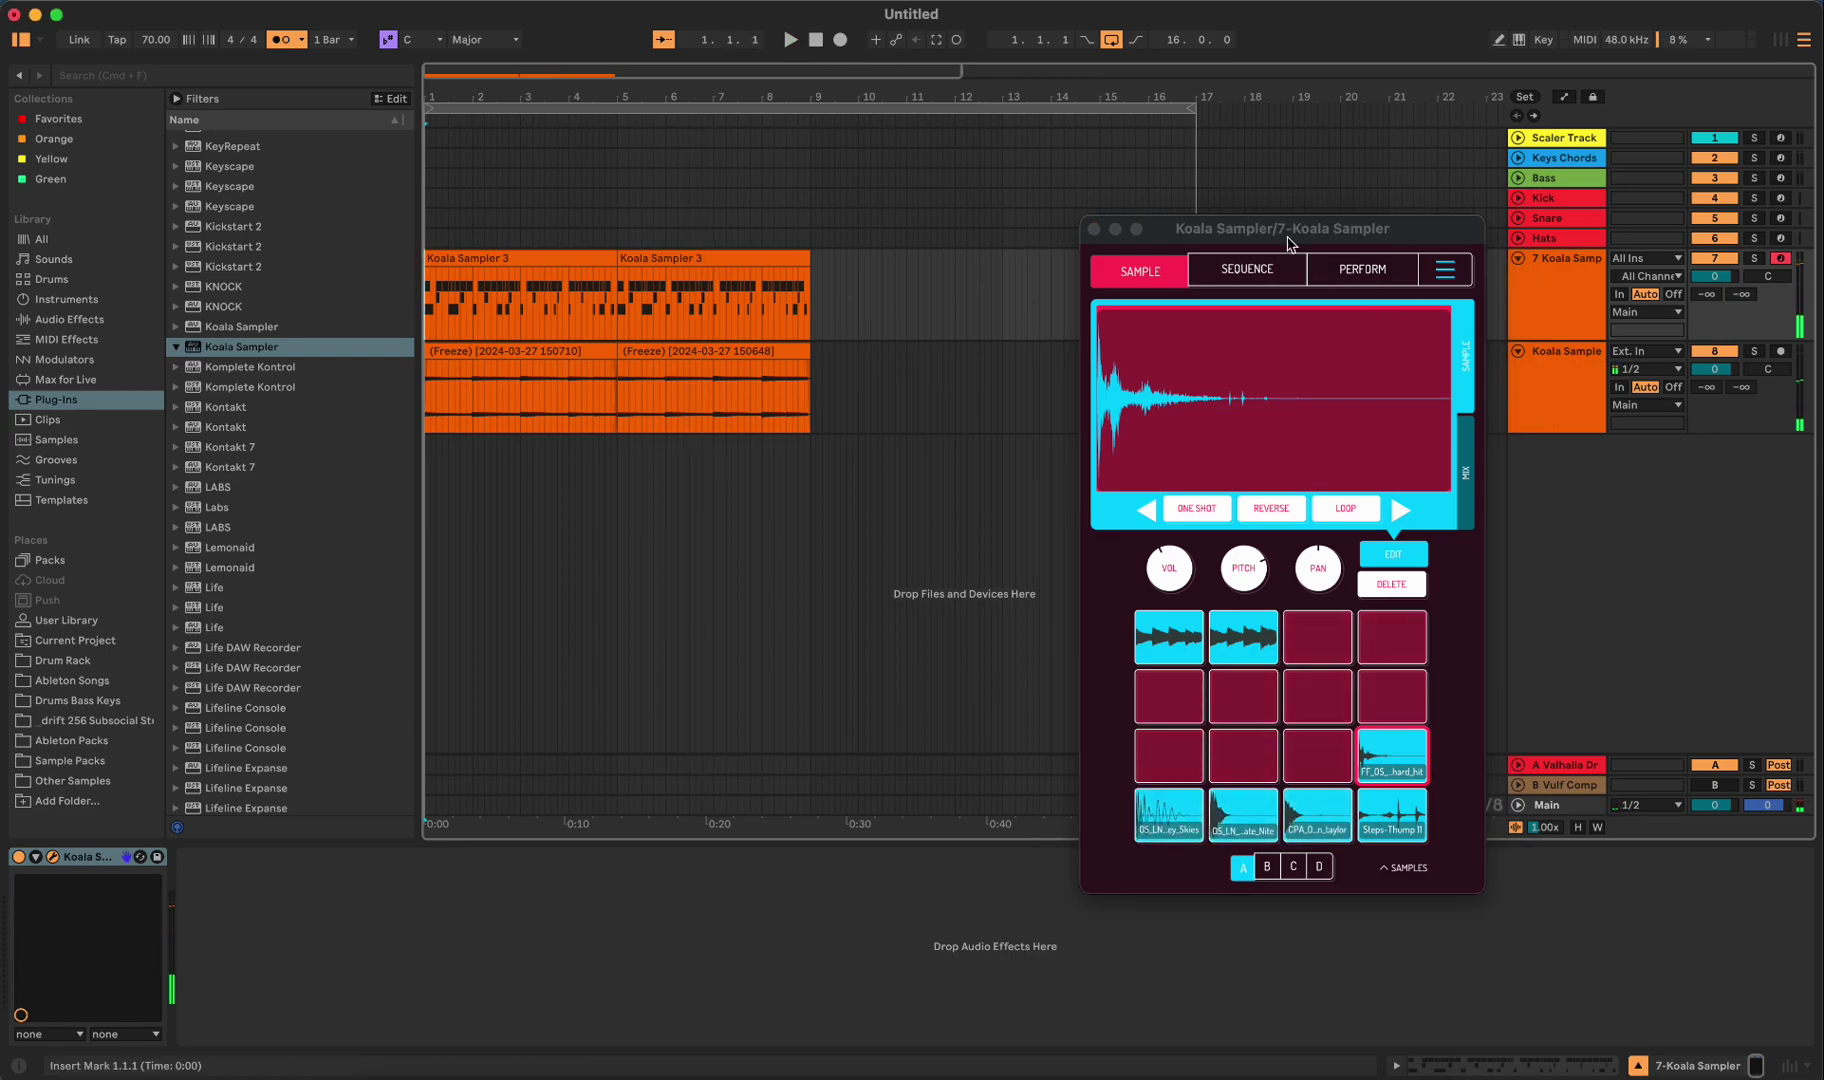
click(1095, 229)
click(1586, 308)
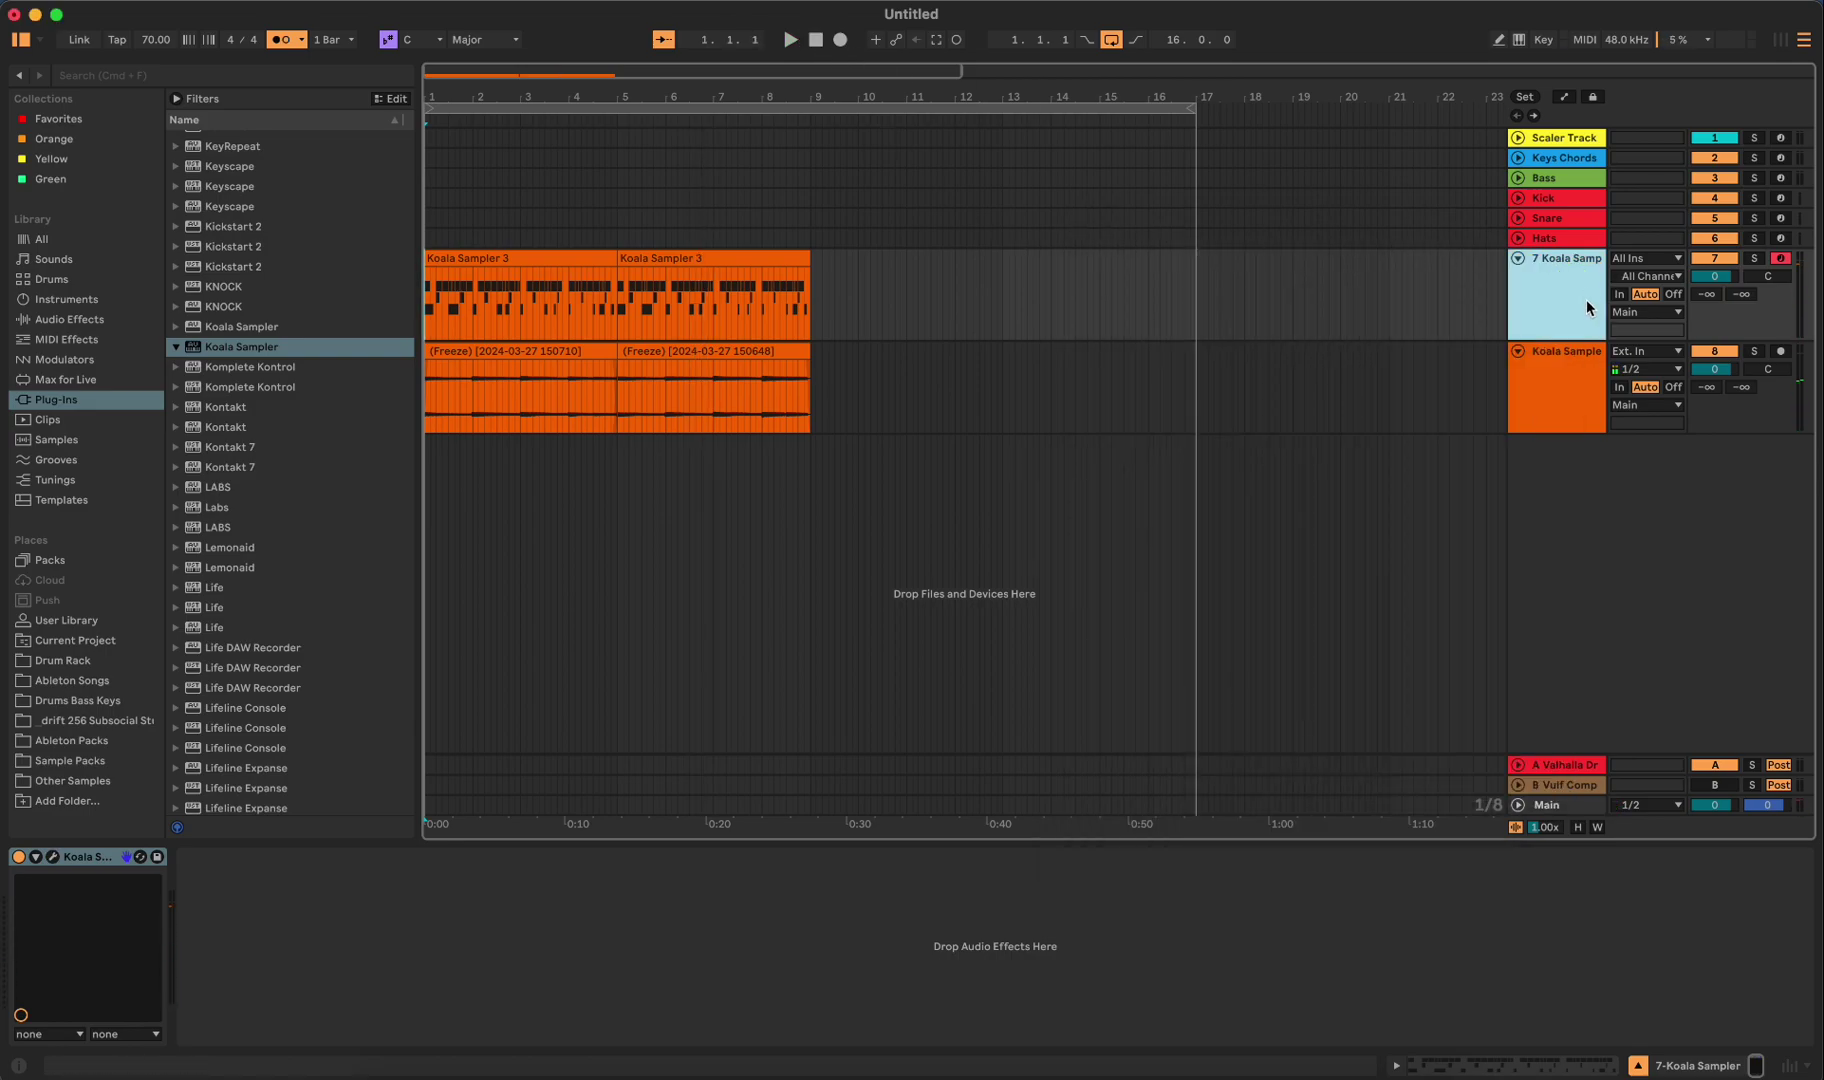
- Duplicate the Koala Sampler MIDI track and freeze and flatten the copy to audio
right_click(1551, 289)
click(1570, 330)
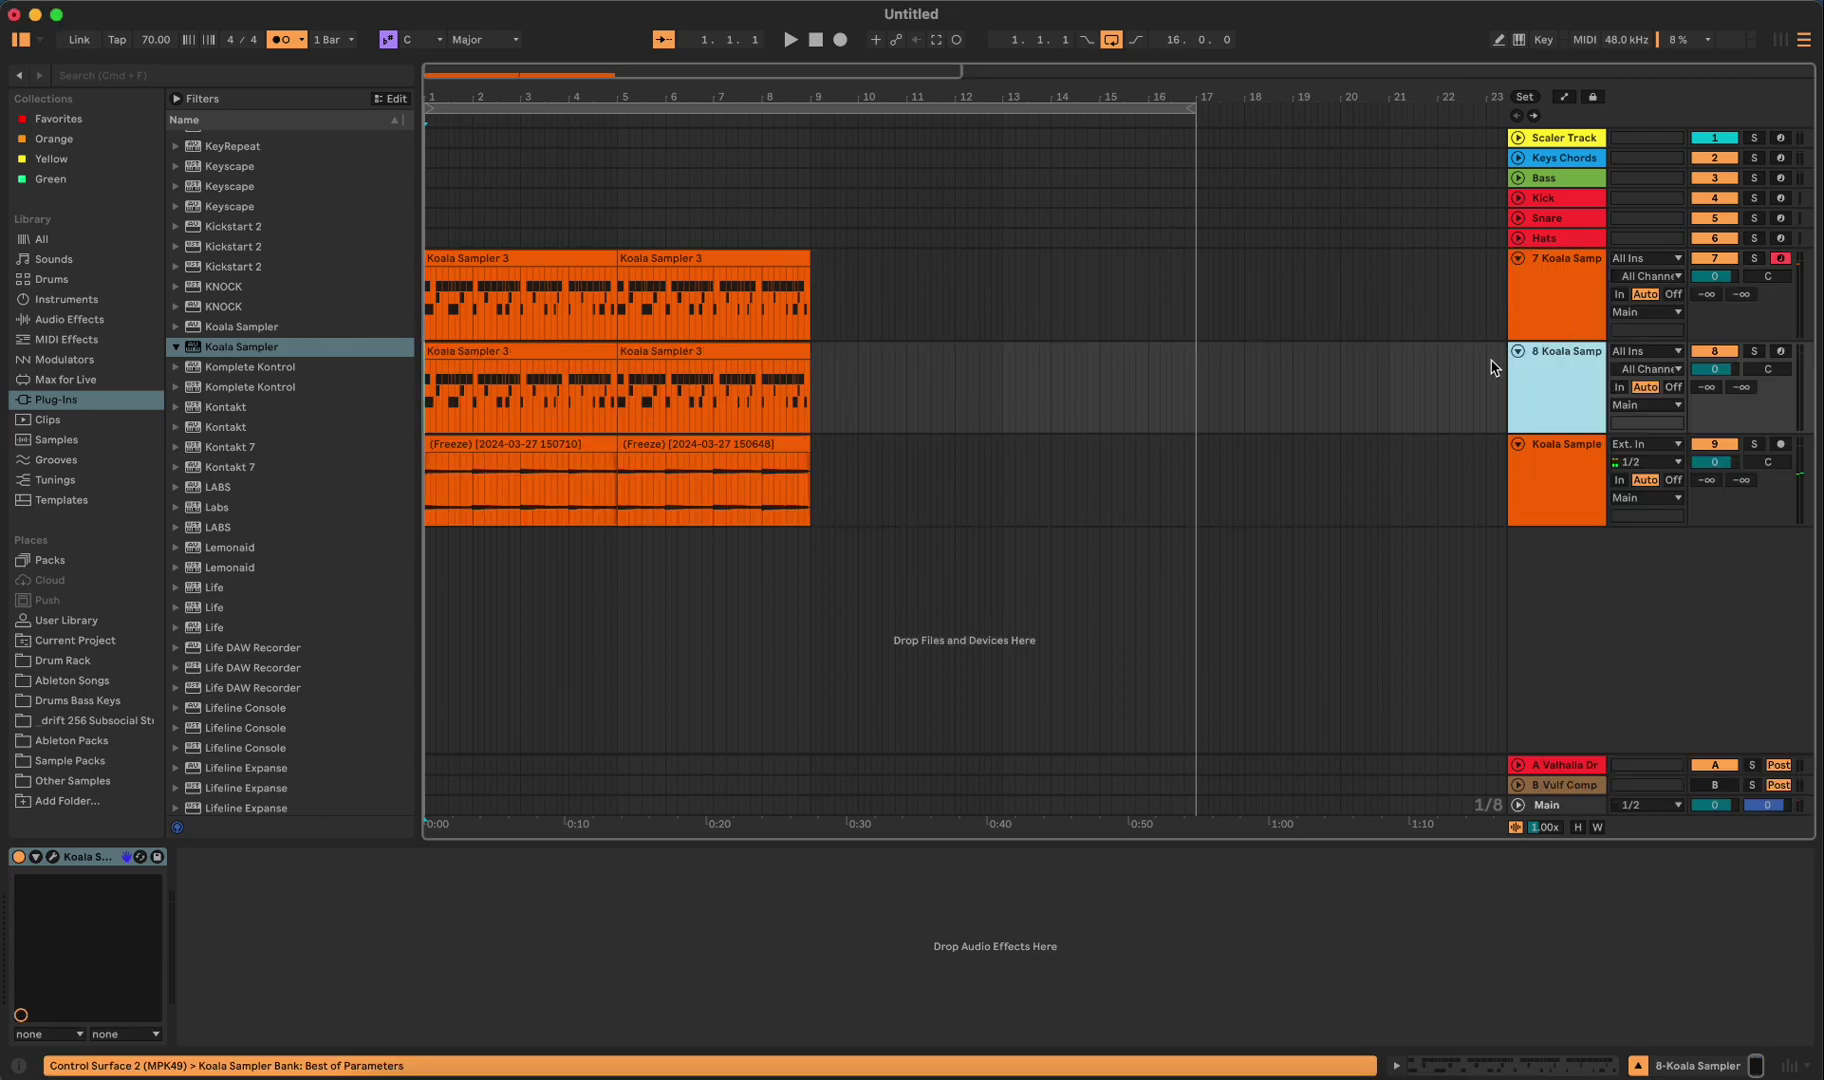
right_click(1537, 400)
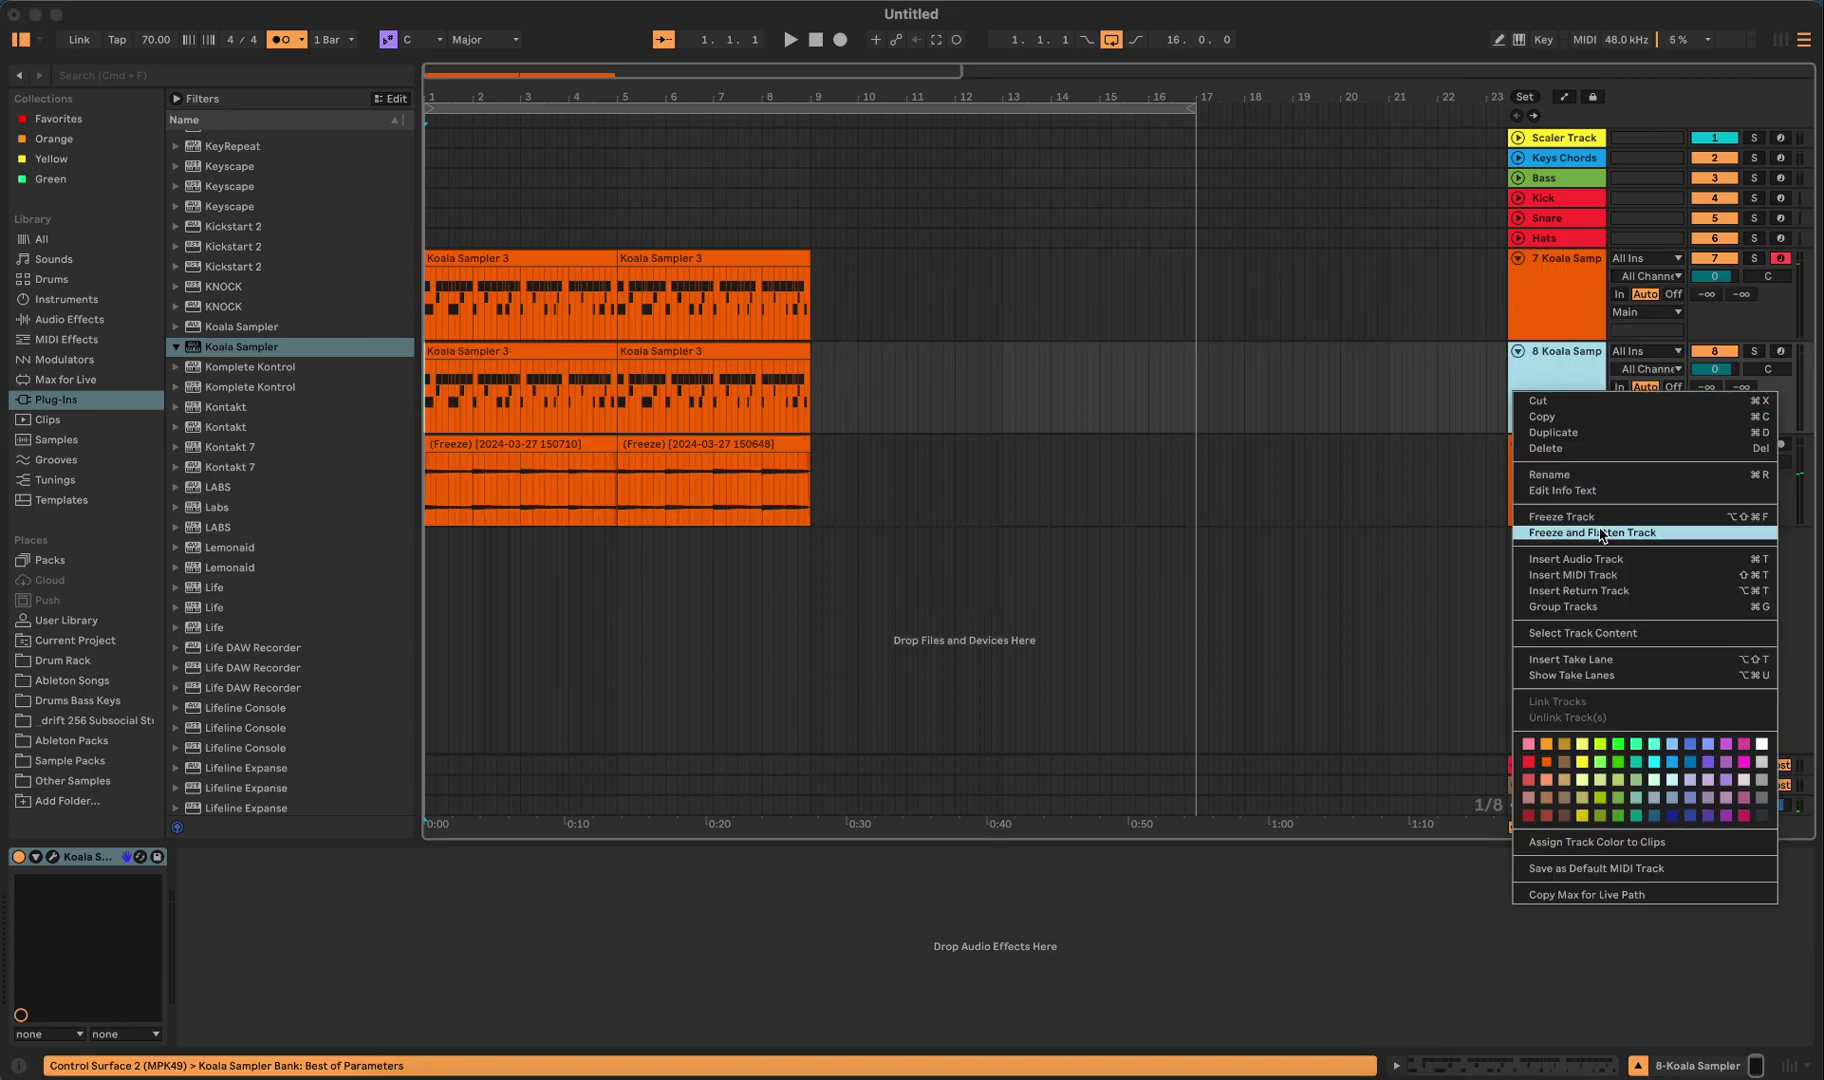
click(1561, 516)
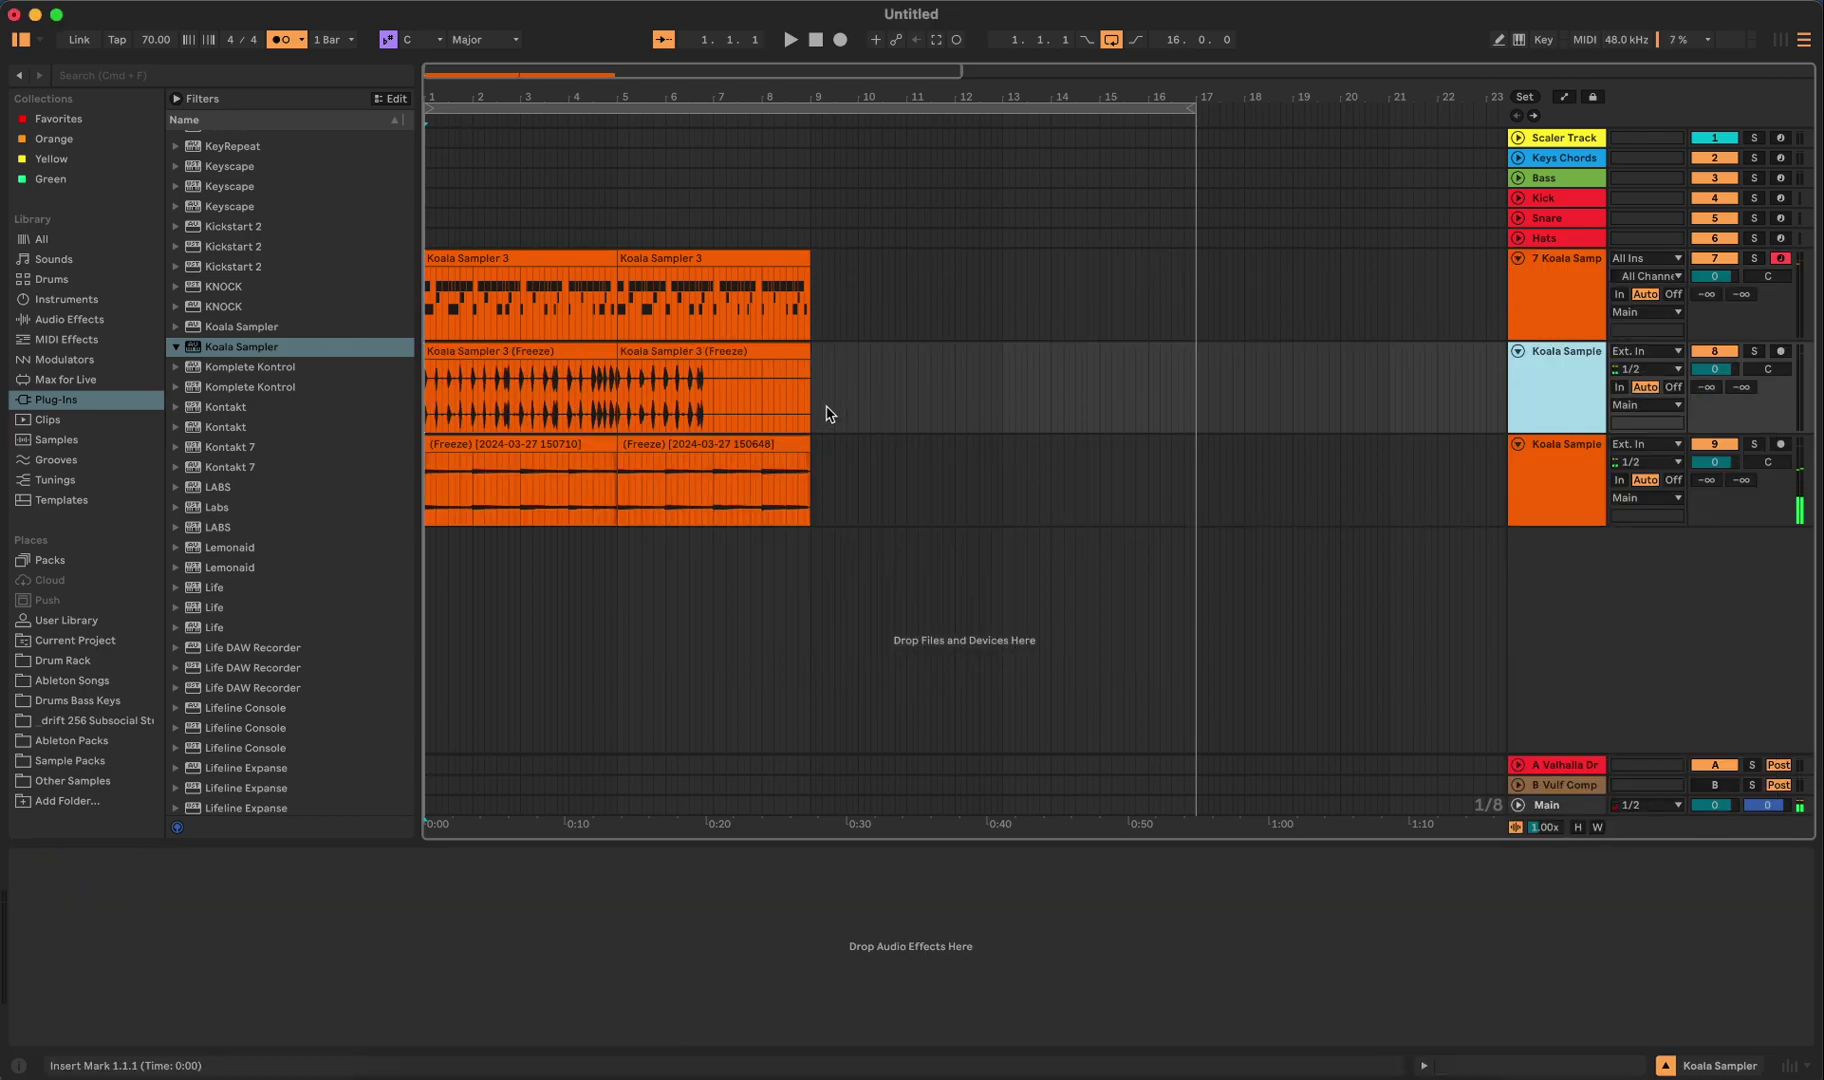
- Select the second frozen clip at bars 5–9 and play it from bar 5
click(1703, 268)
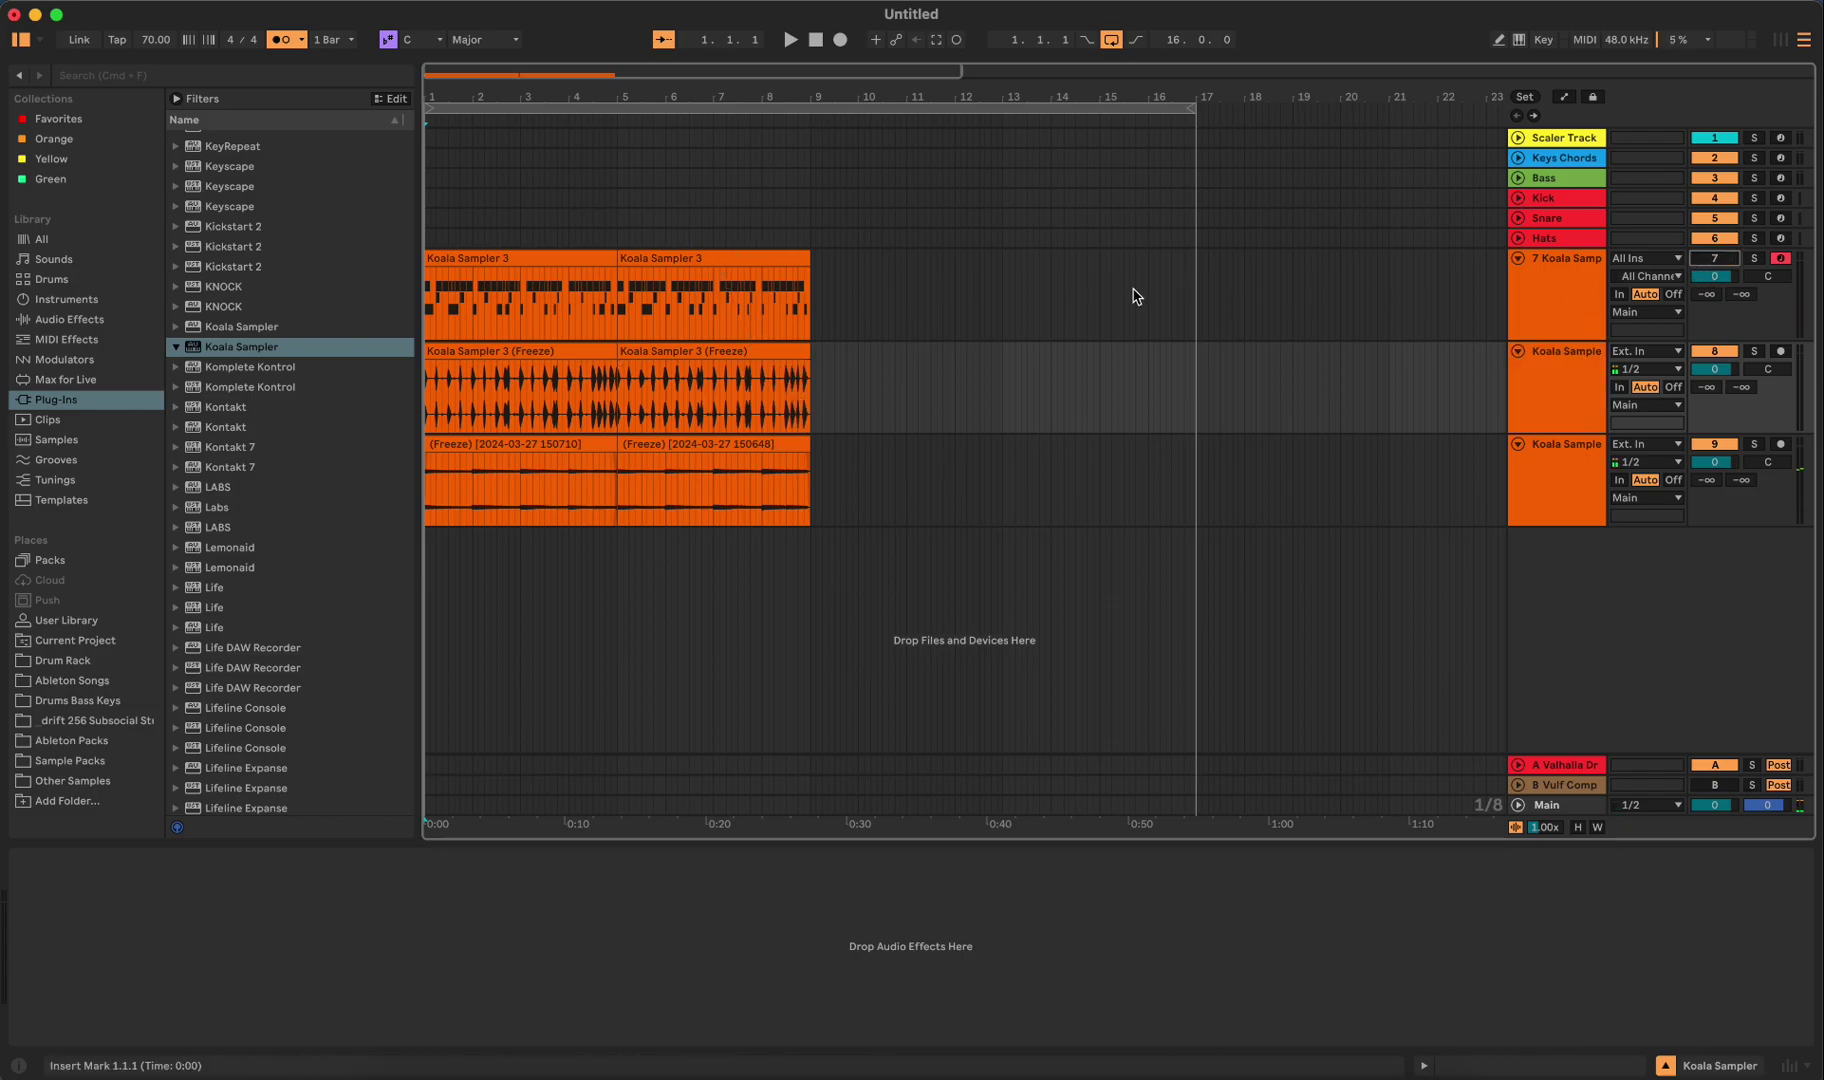
click(768, 365)
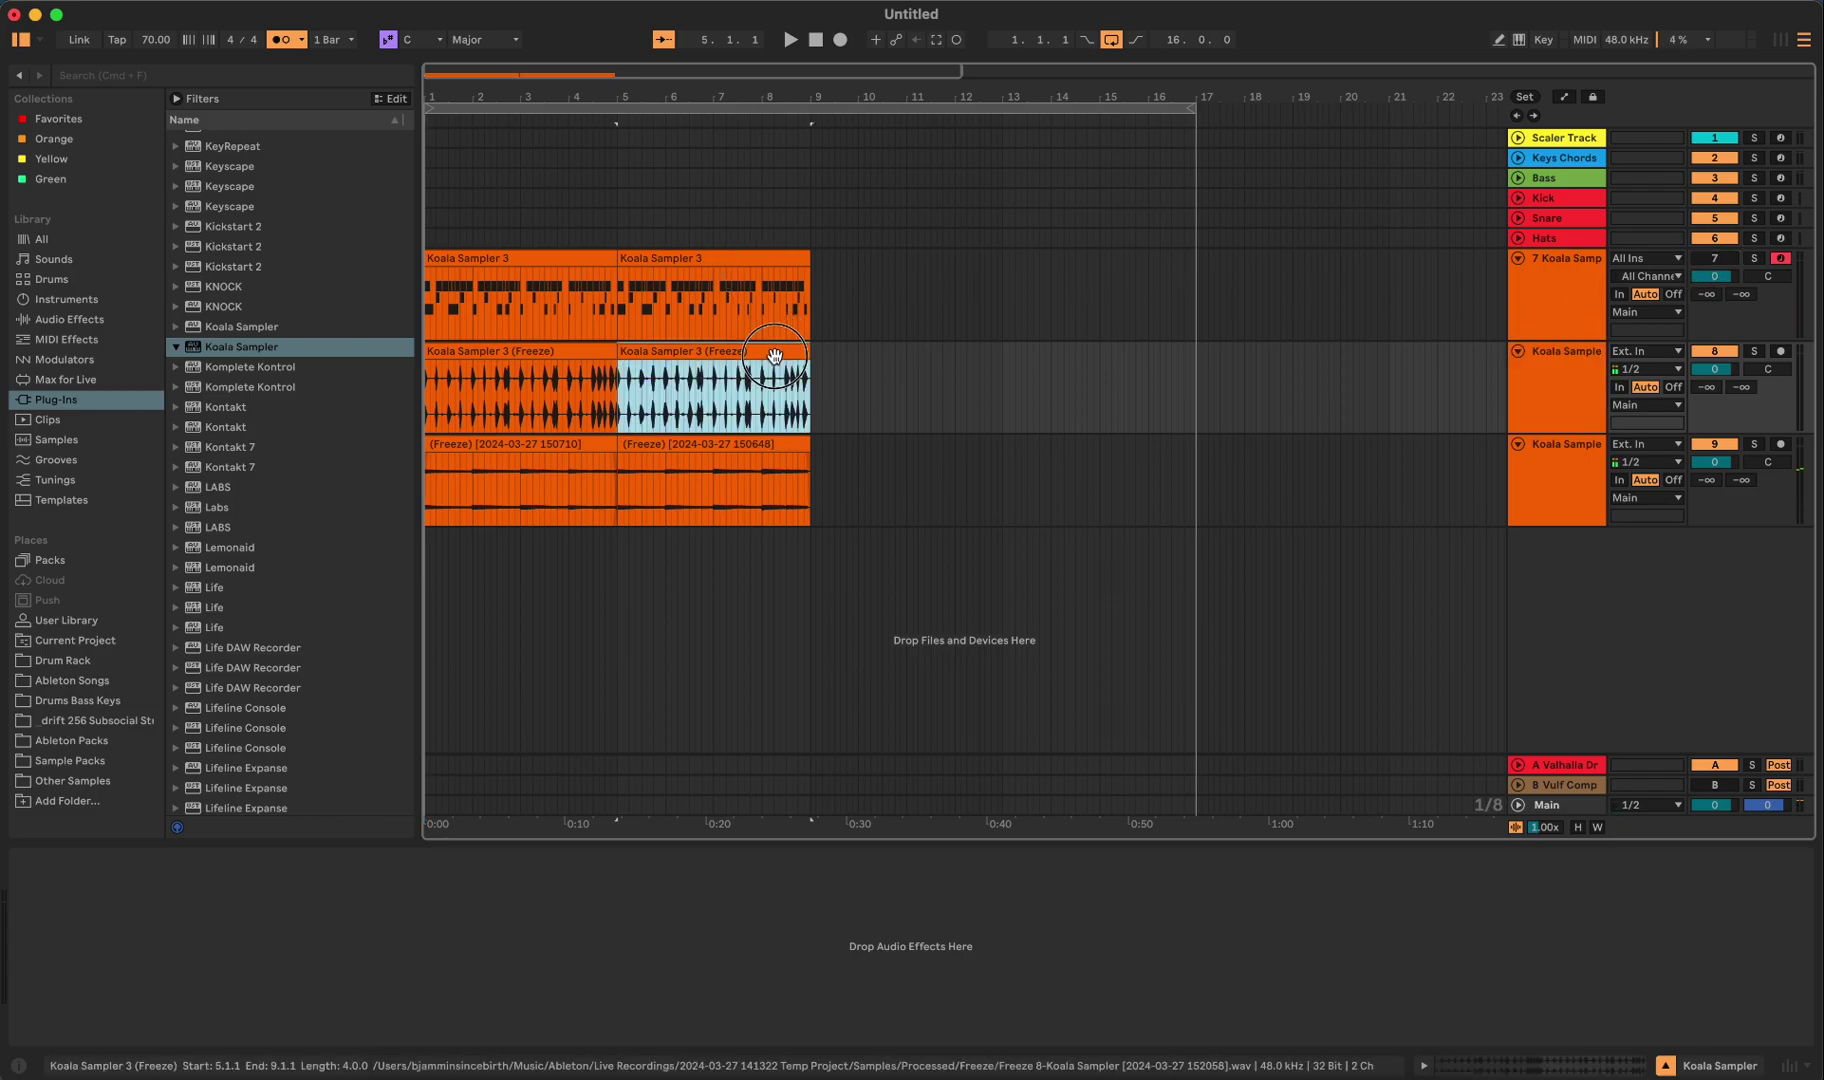
click(1522, 418)
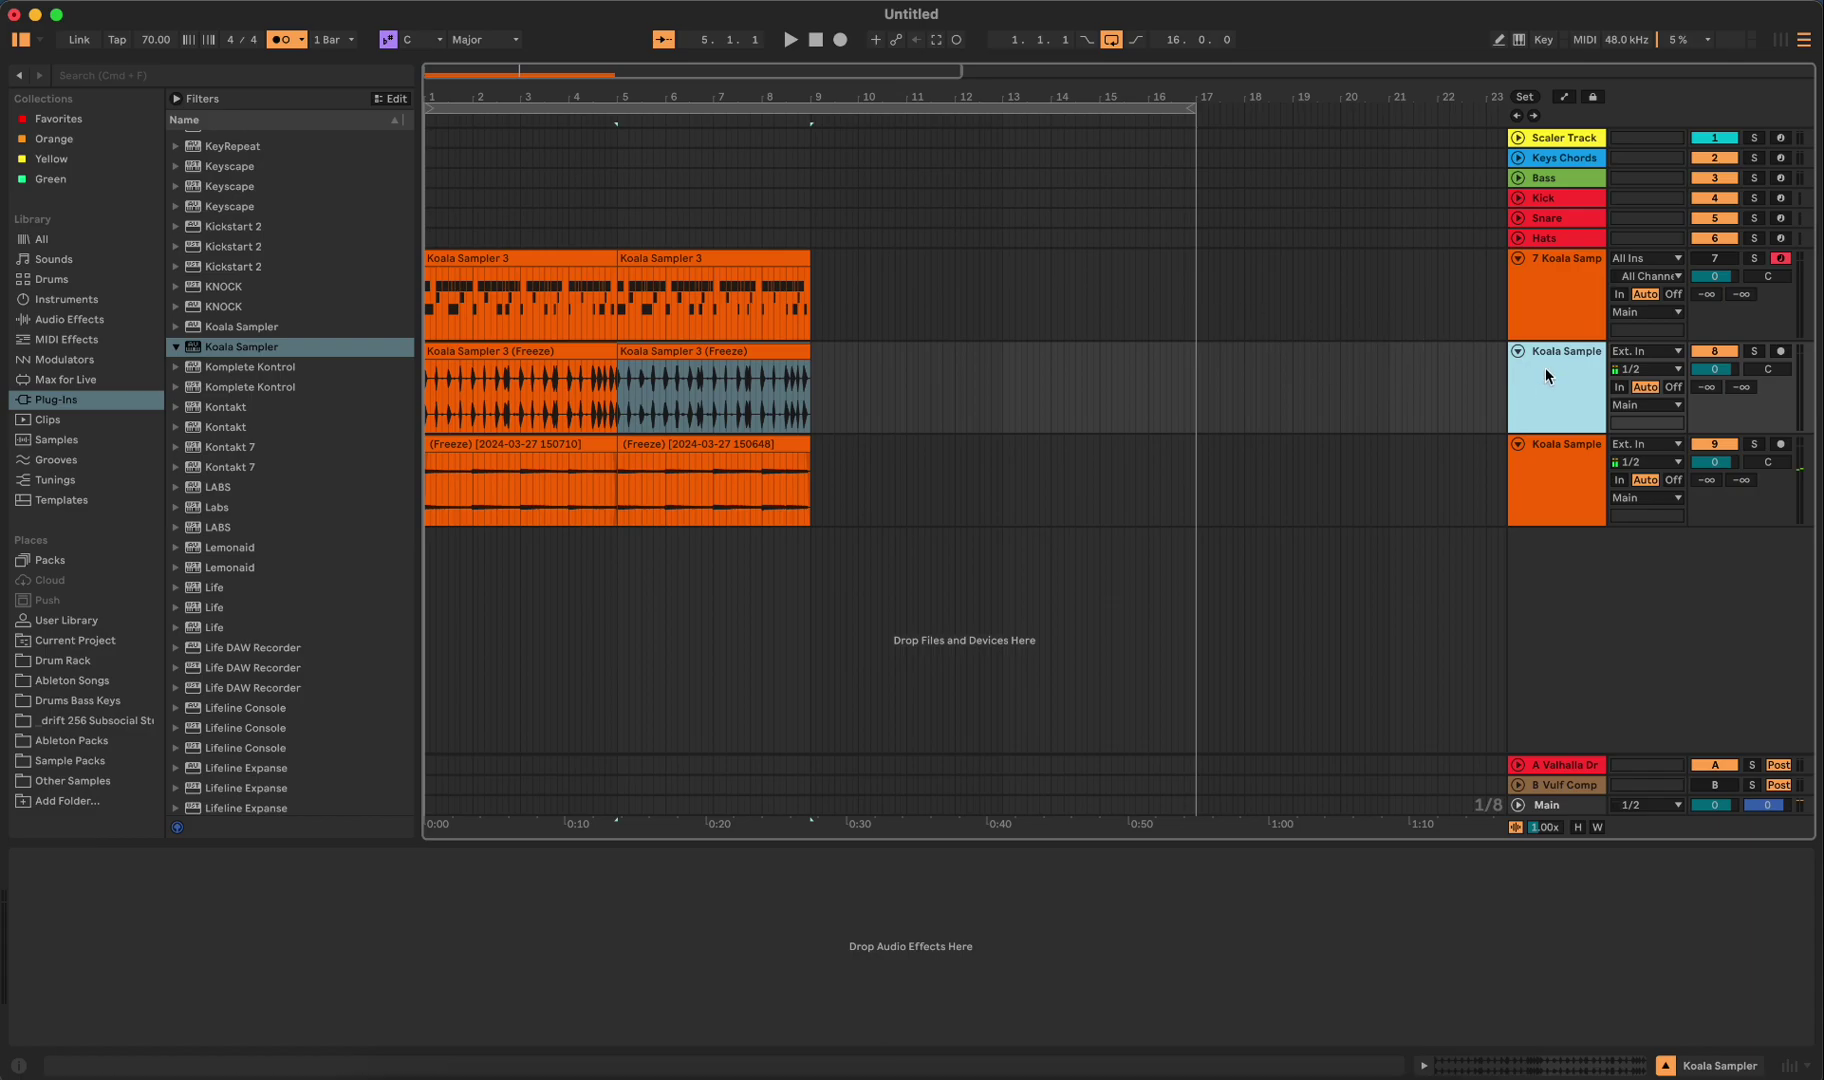
key(space)
- Consolidate each of track 8's two frozen clips individually, confirming the audio stop
double_click(805, 380)
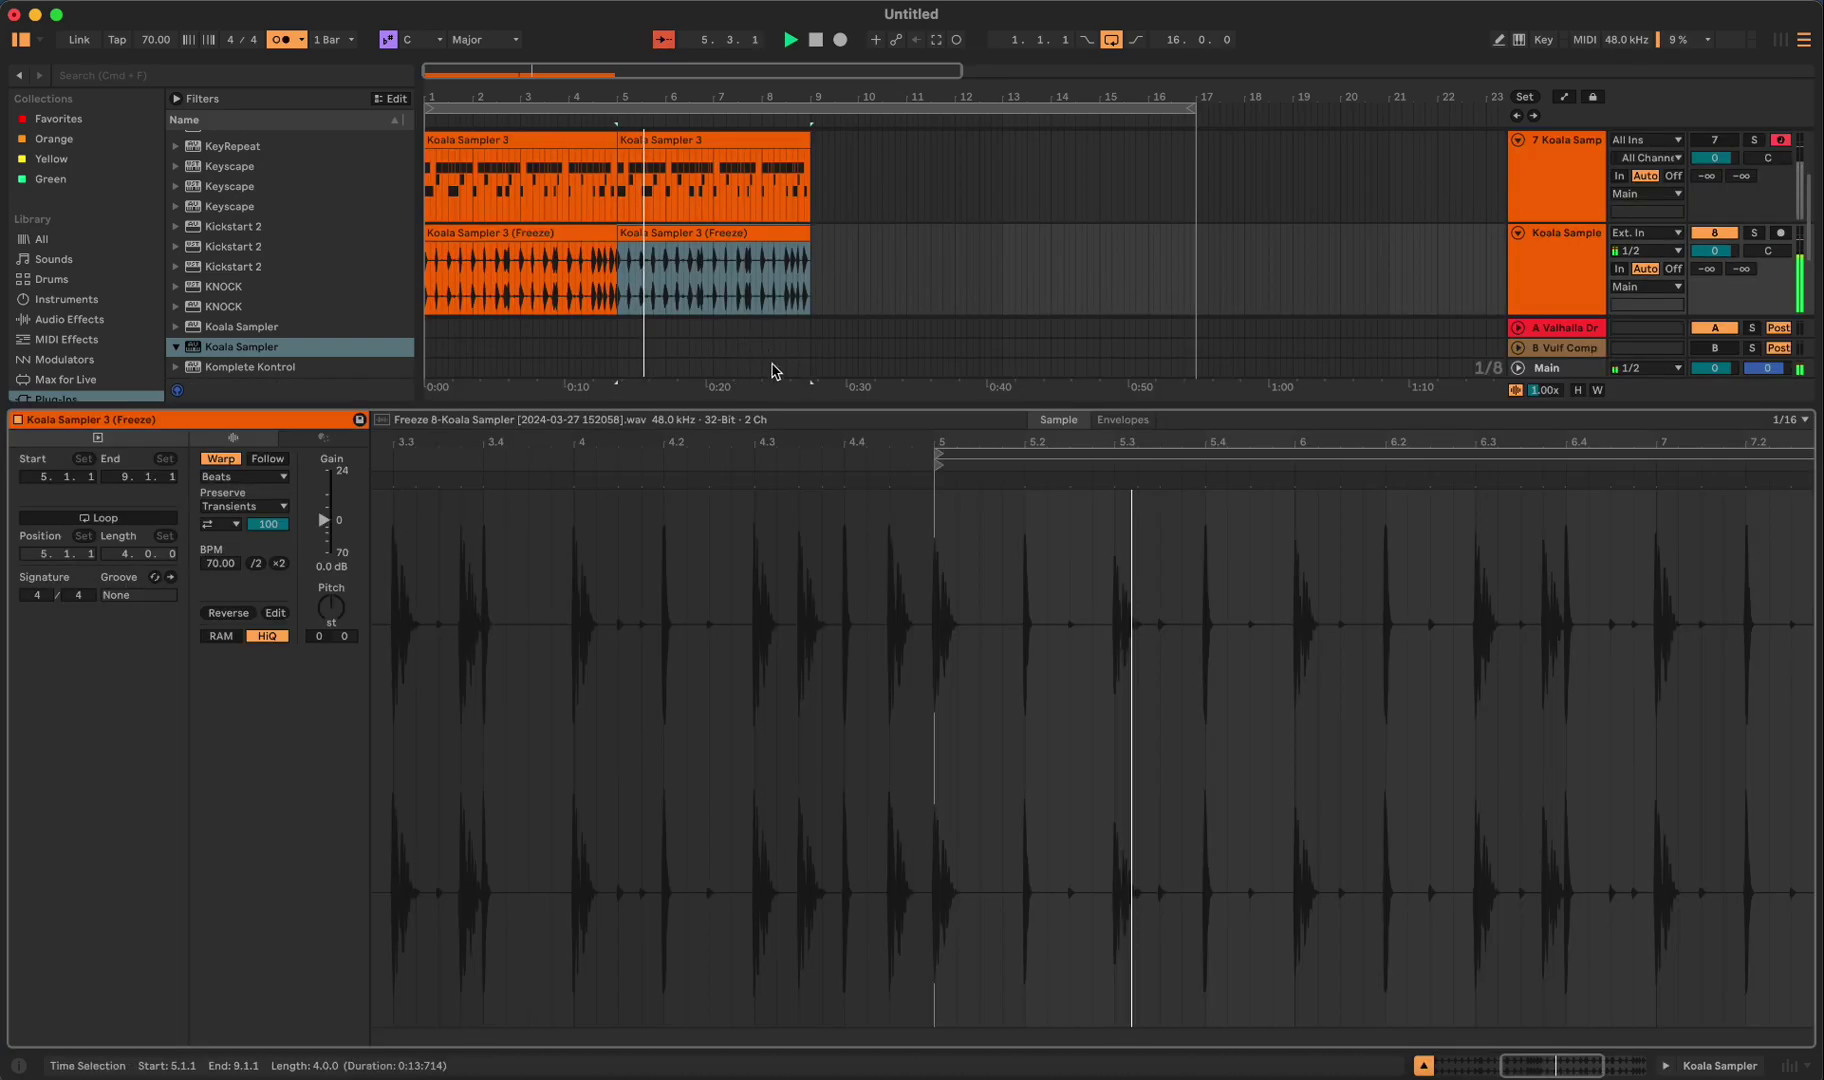
click(676, 251)
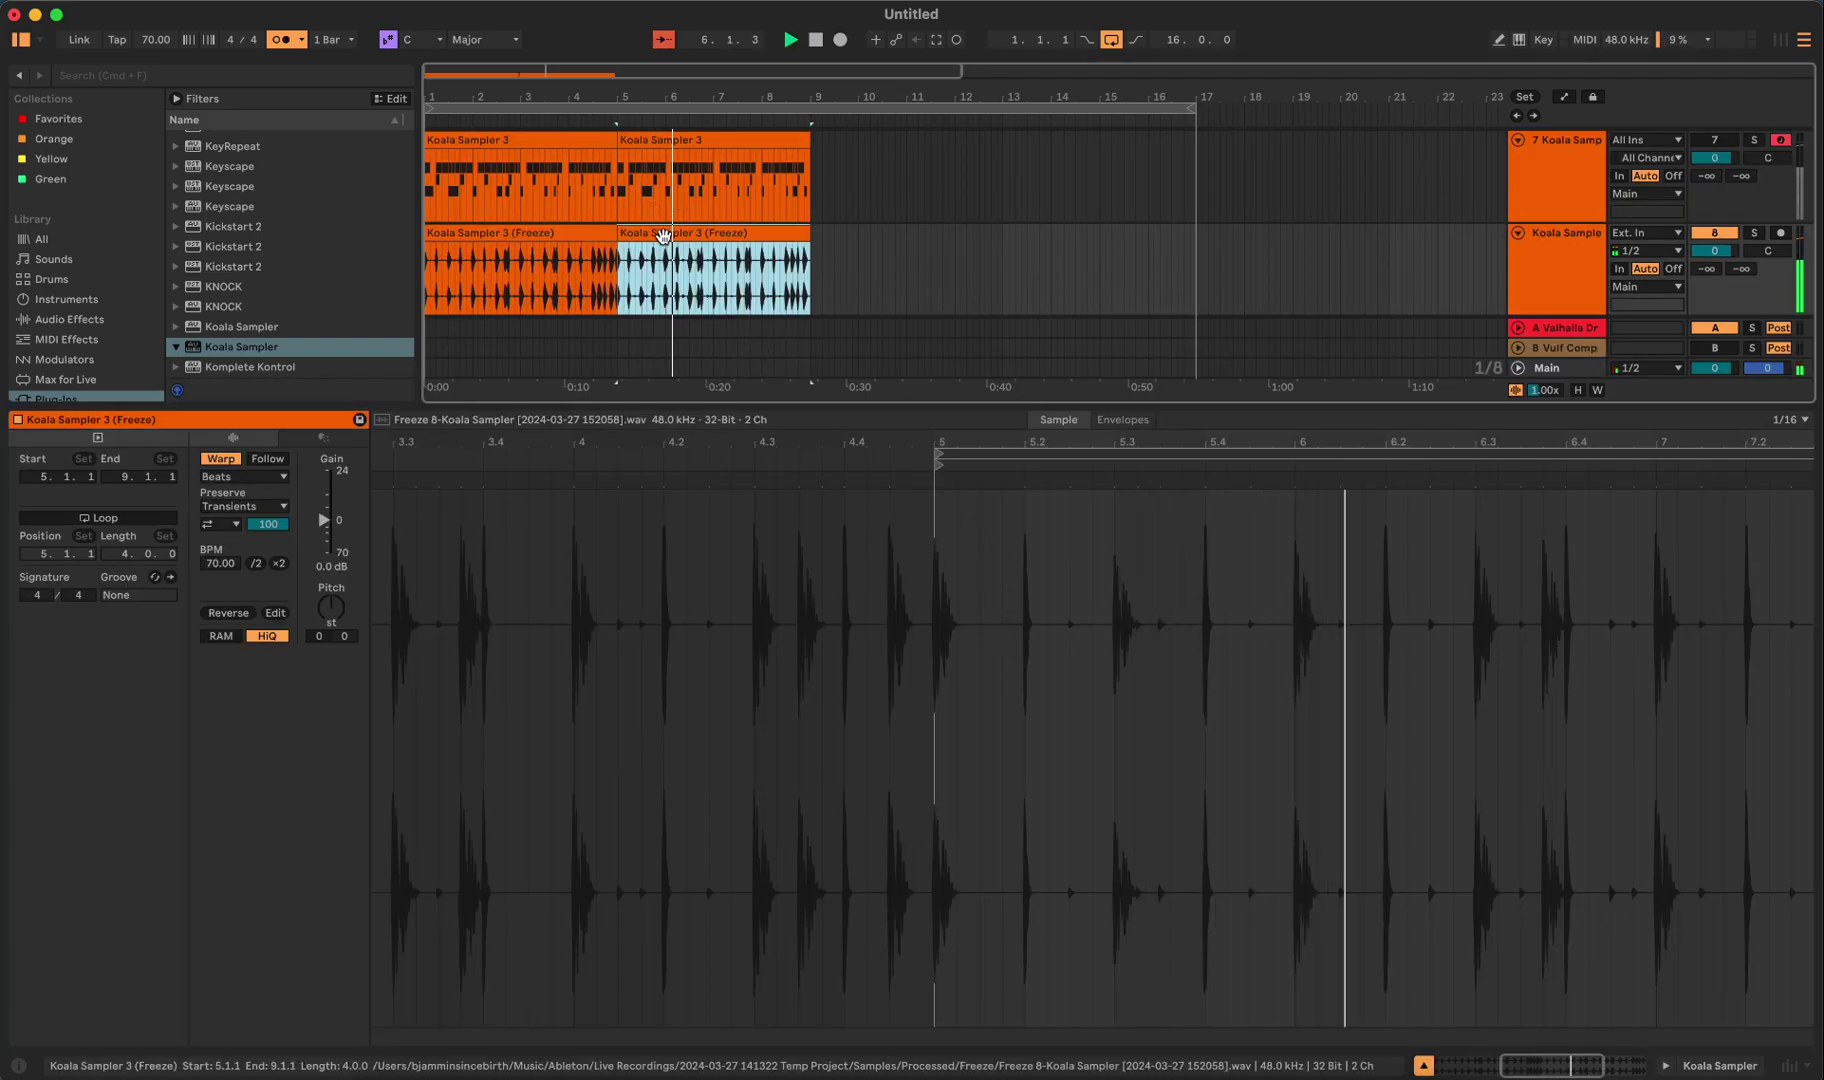
key(super+j)
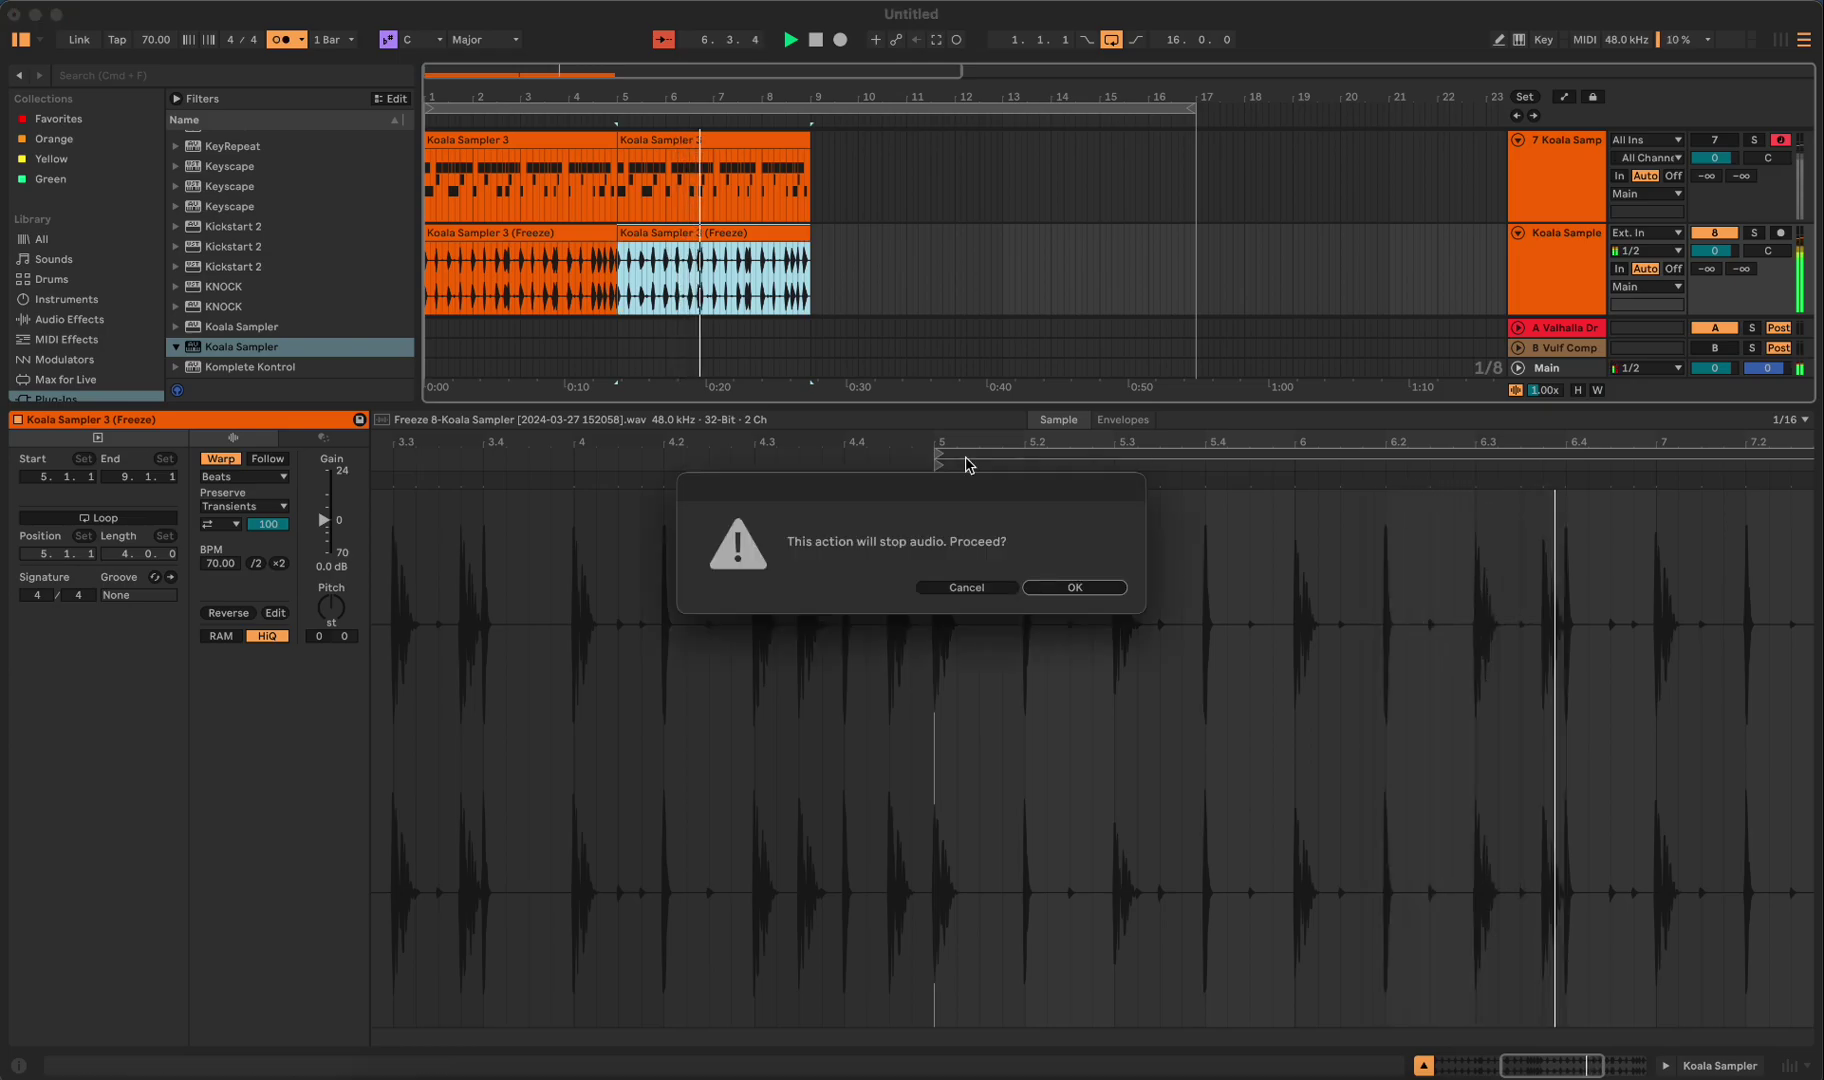
click(1089, 592)
click(580, 236)
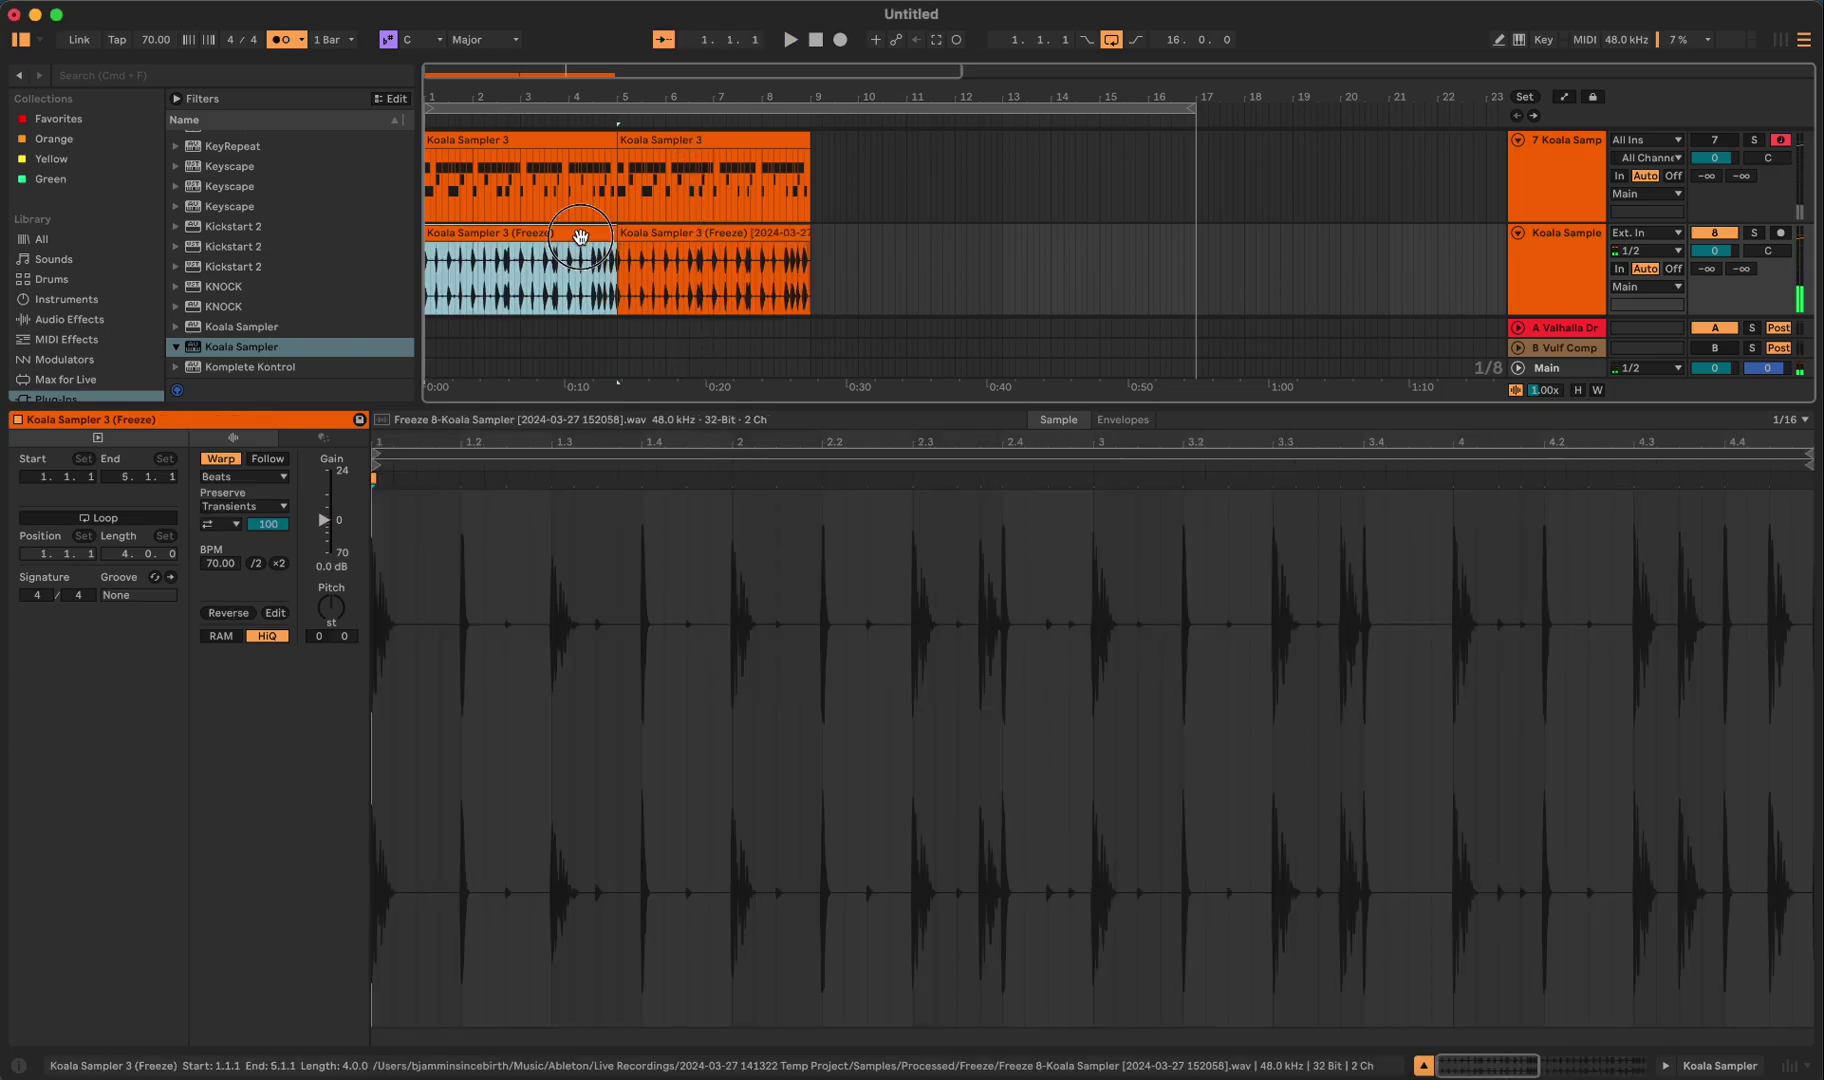
key(super+j)
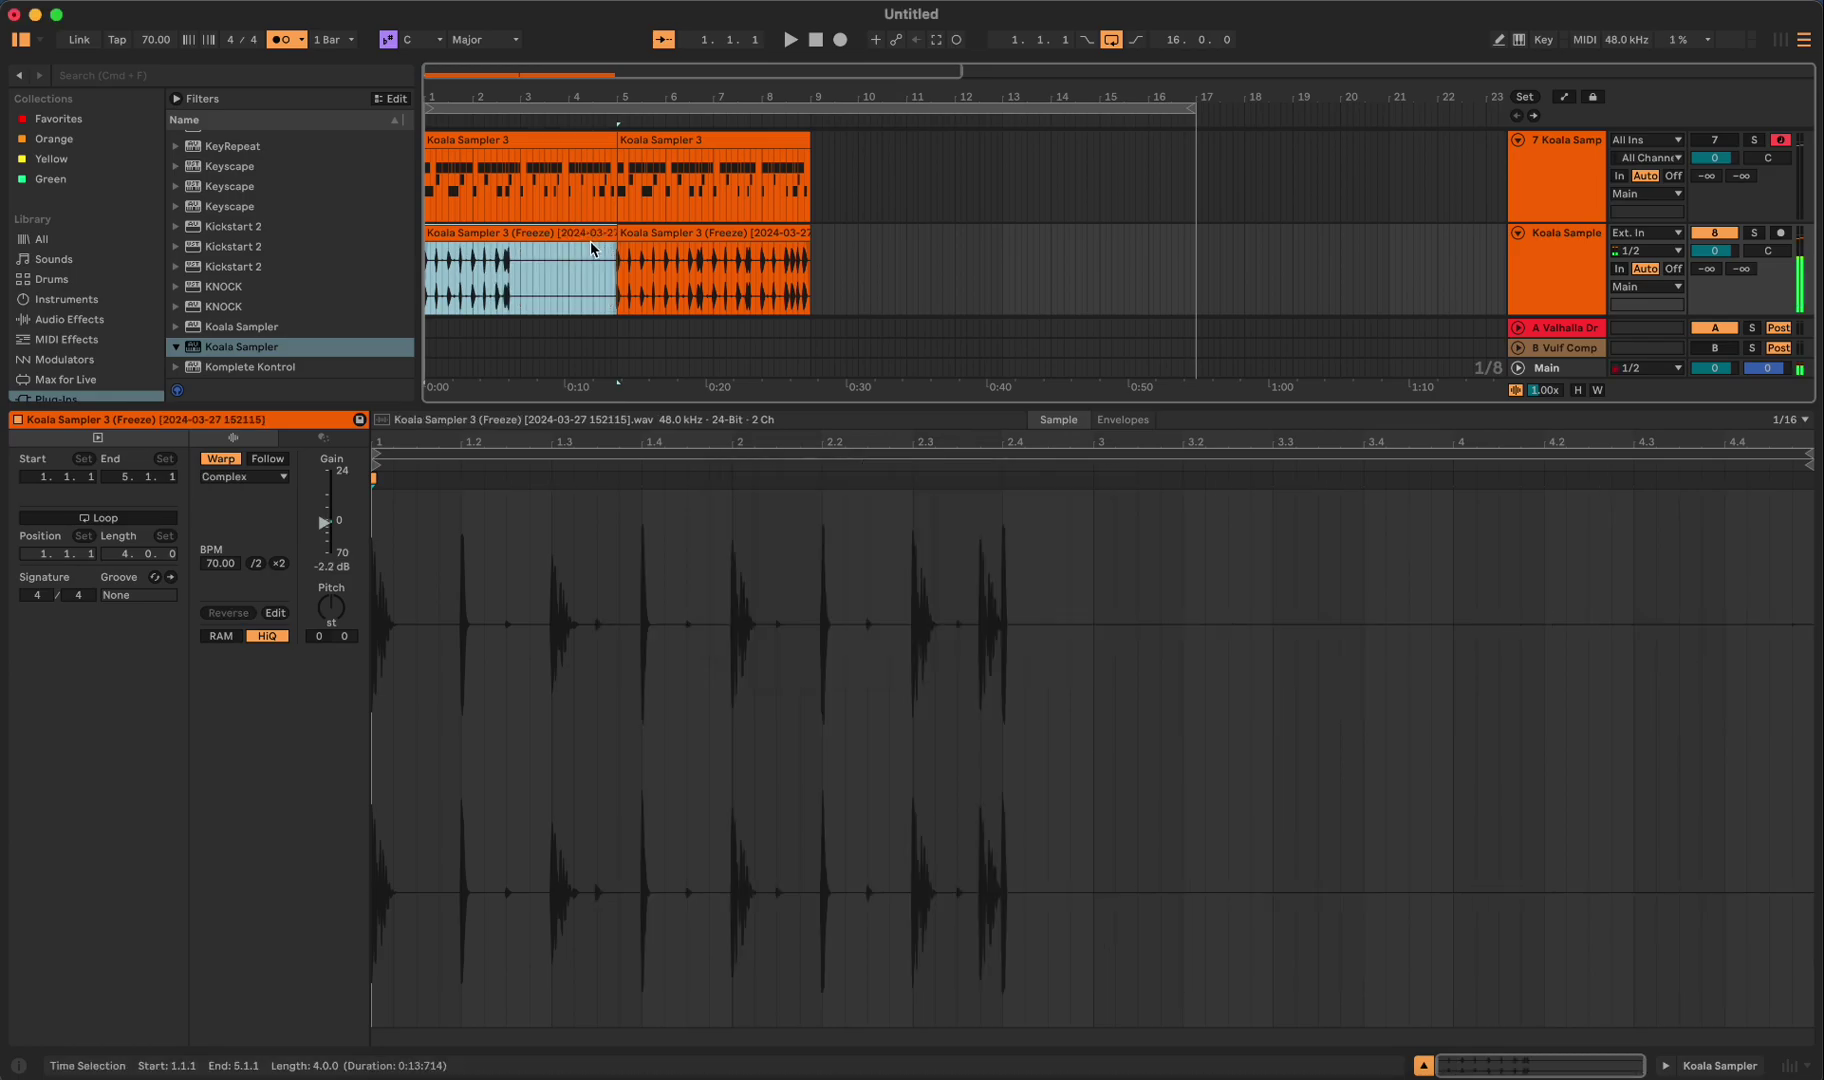
- Consolidate both frozen clips into one 8-bar clip across bars 1–9 and show Device View
drag(812, 278, 373, 272)
key(super+j)
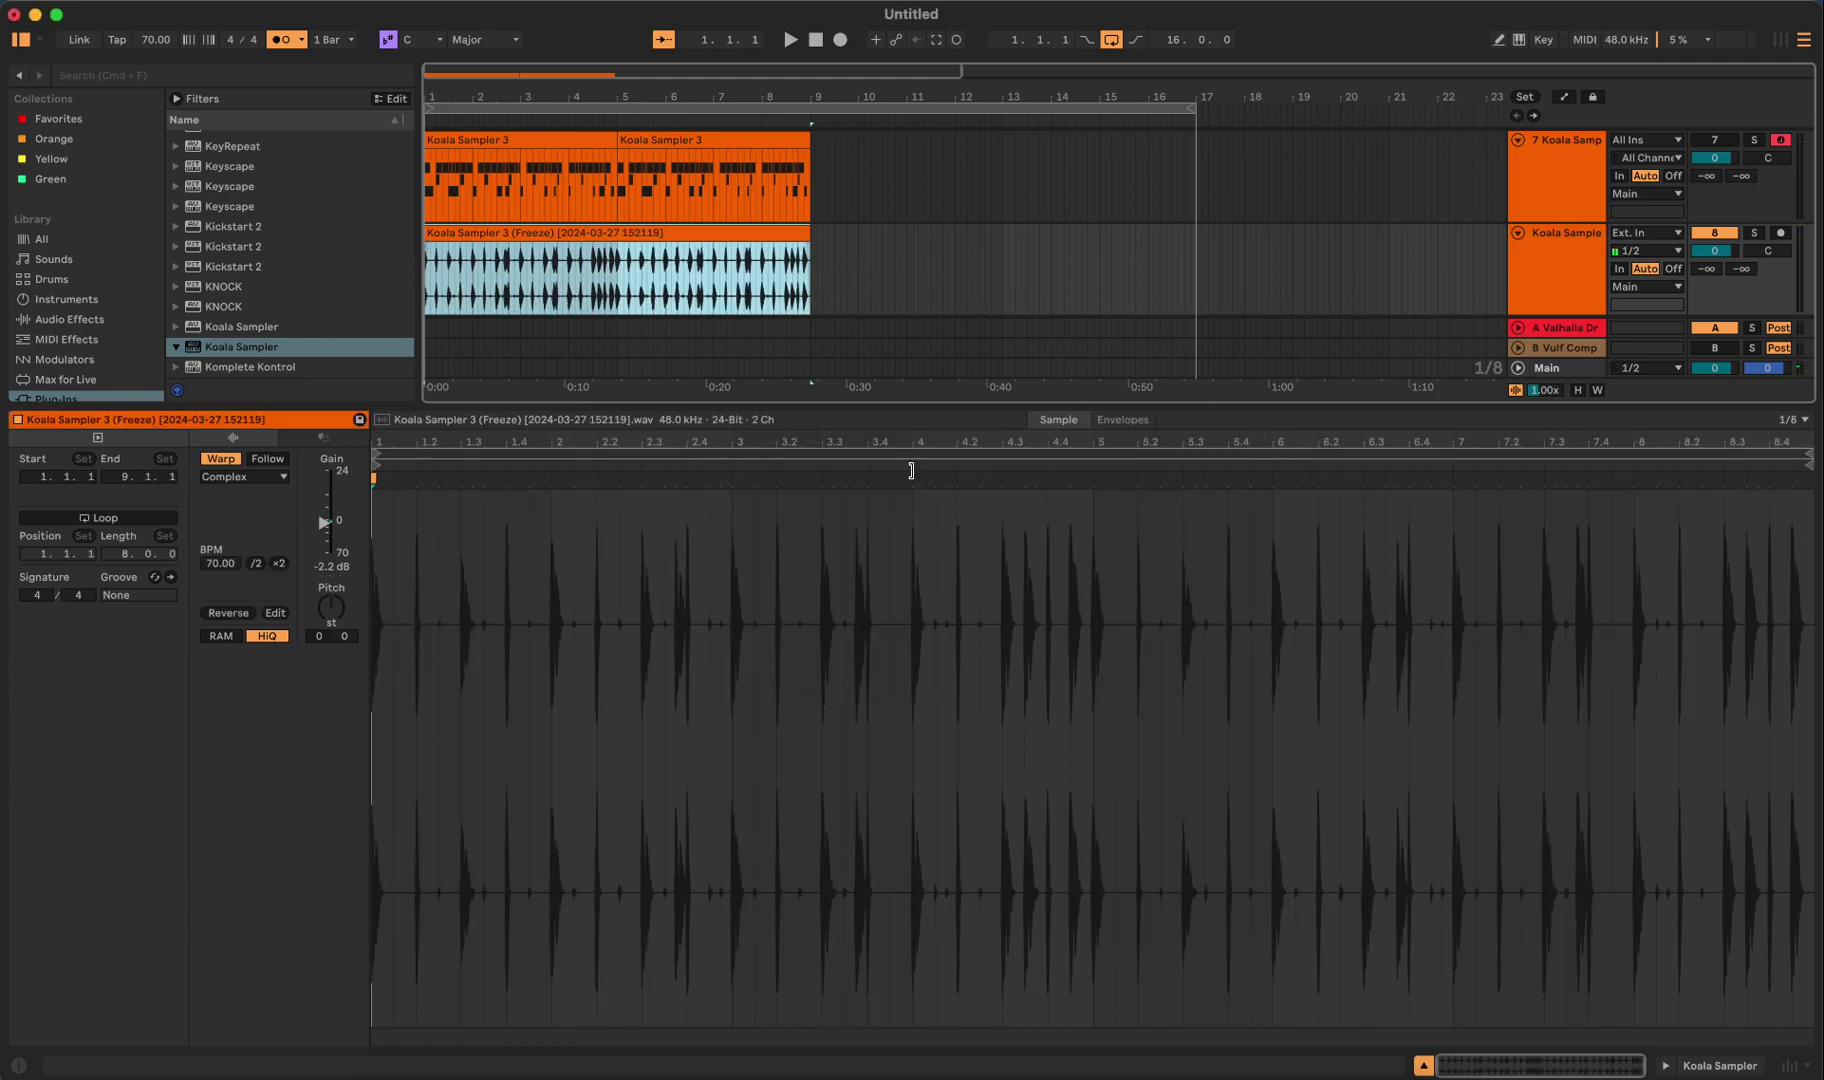
click(722, 277)
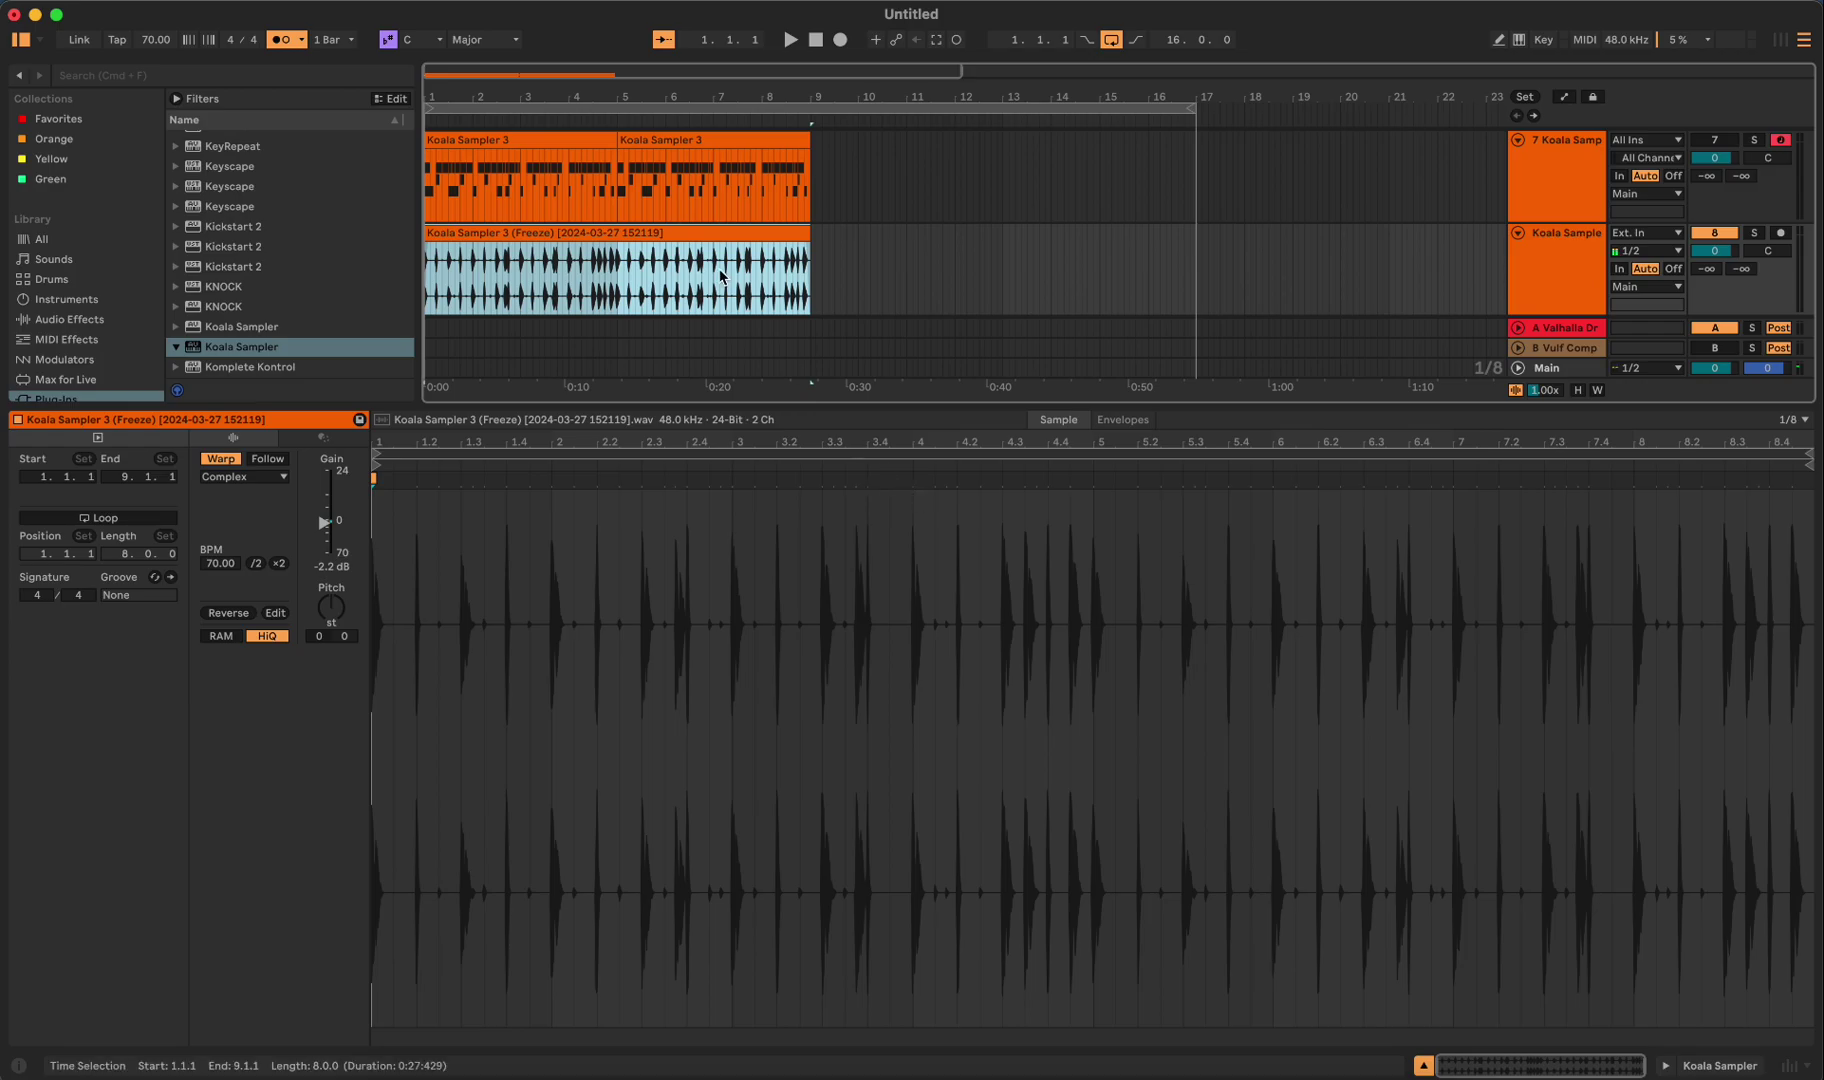
key(shift+Tab)
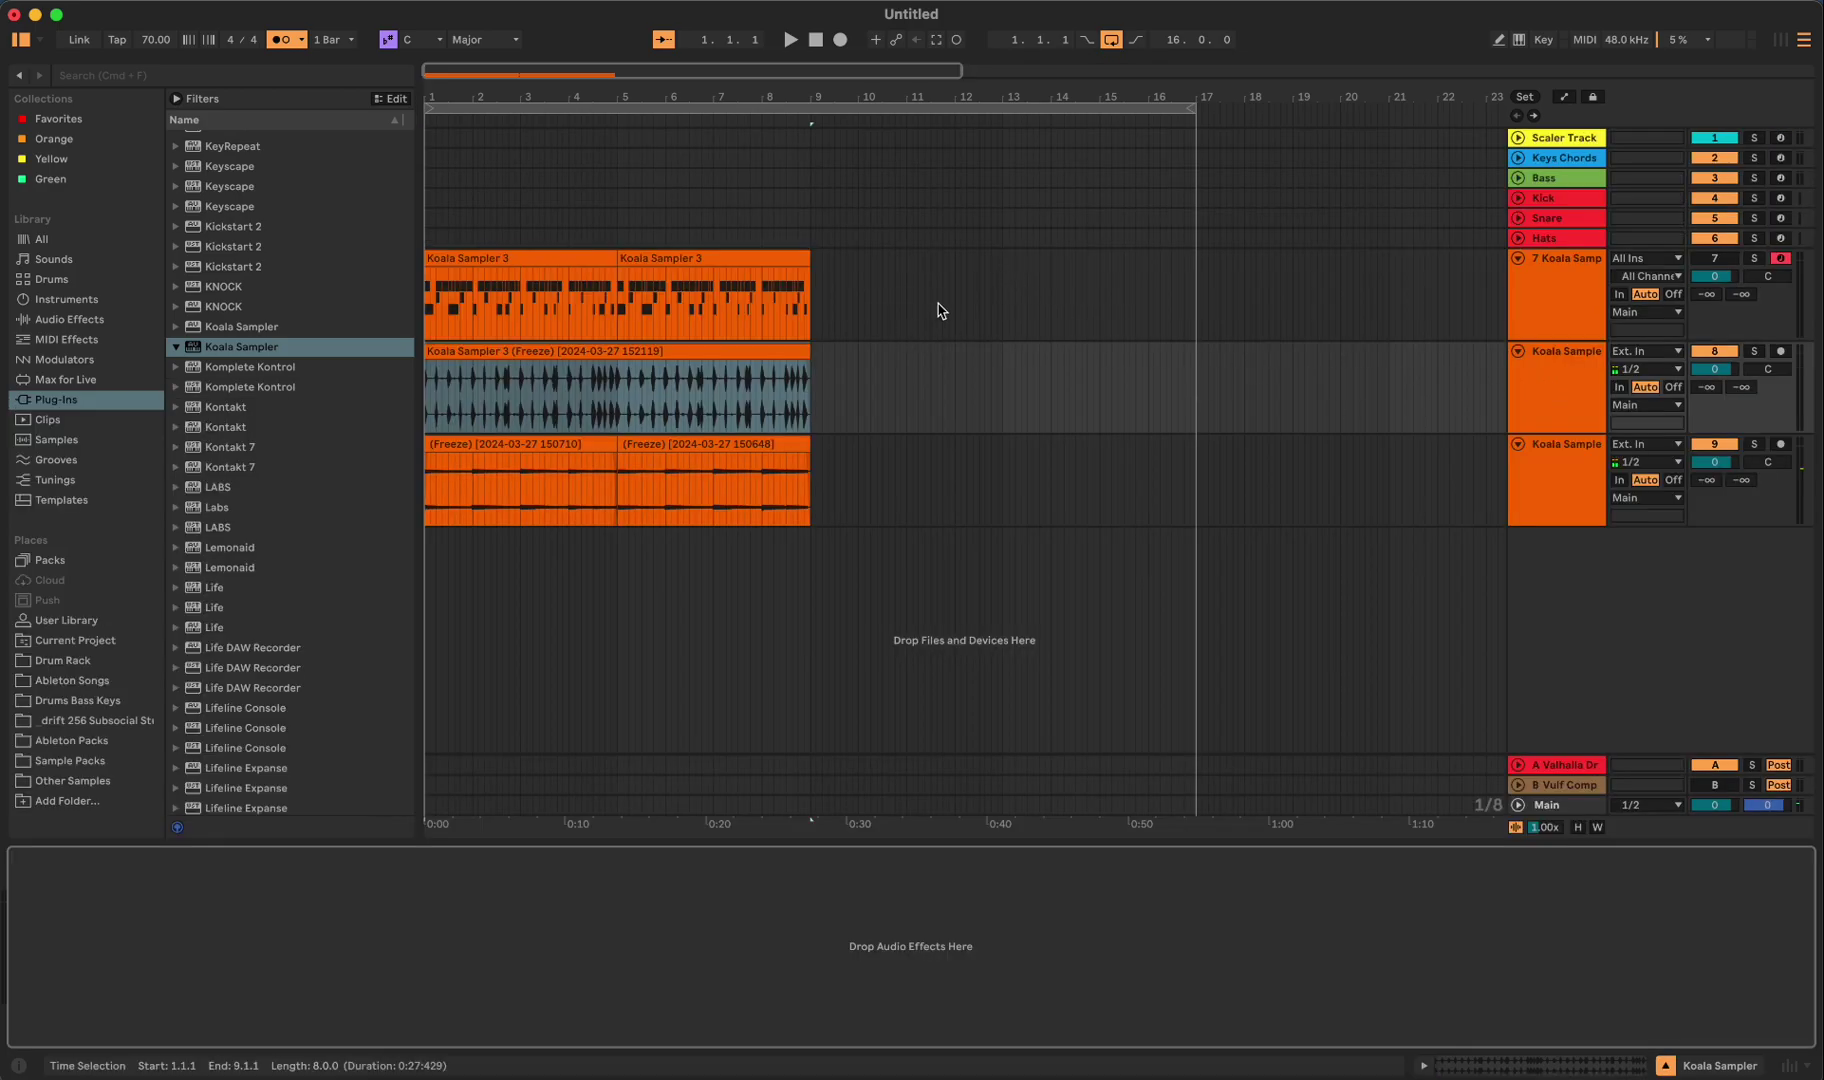
key(space)
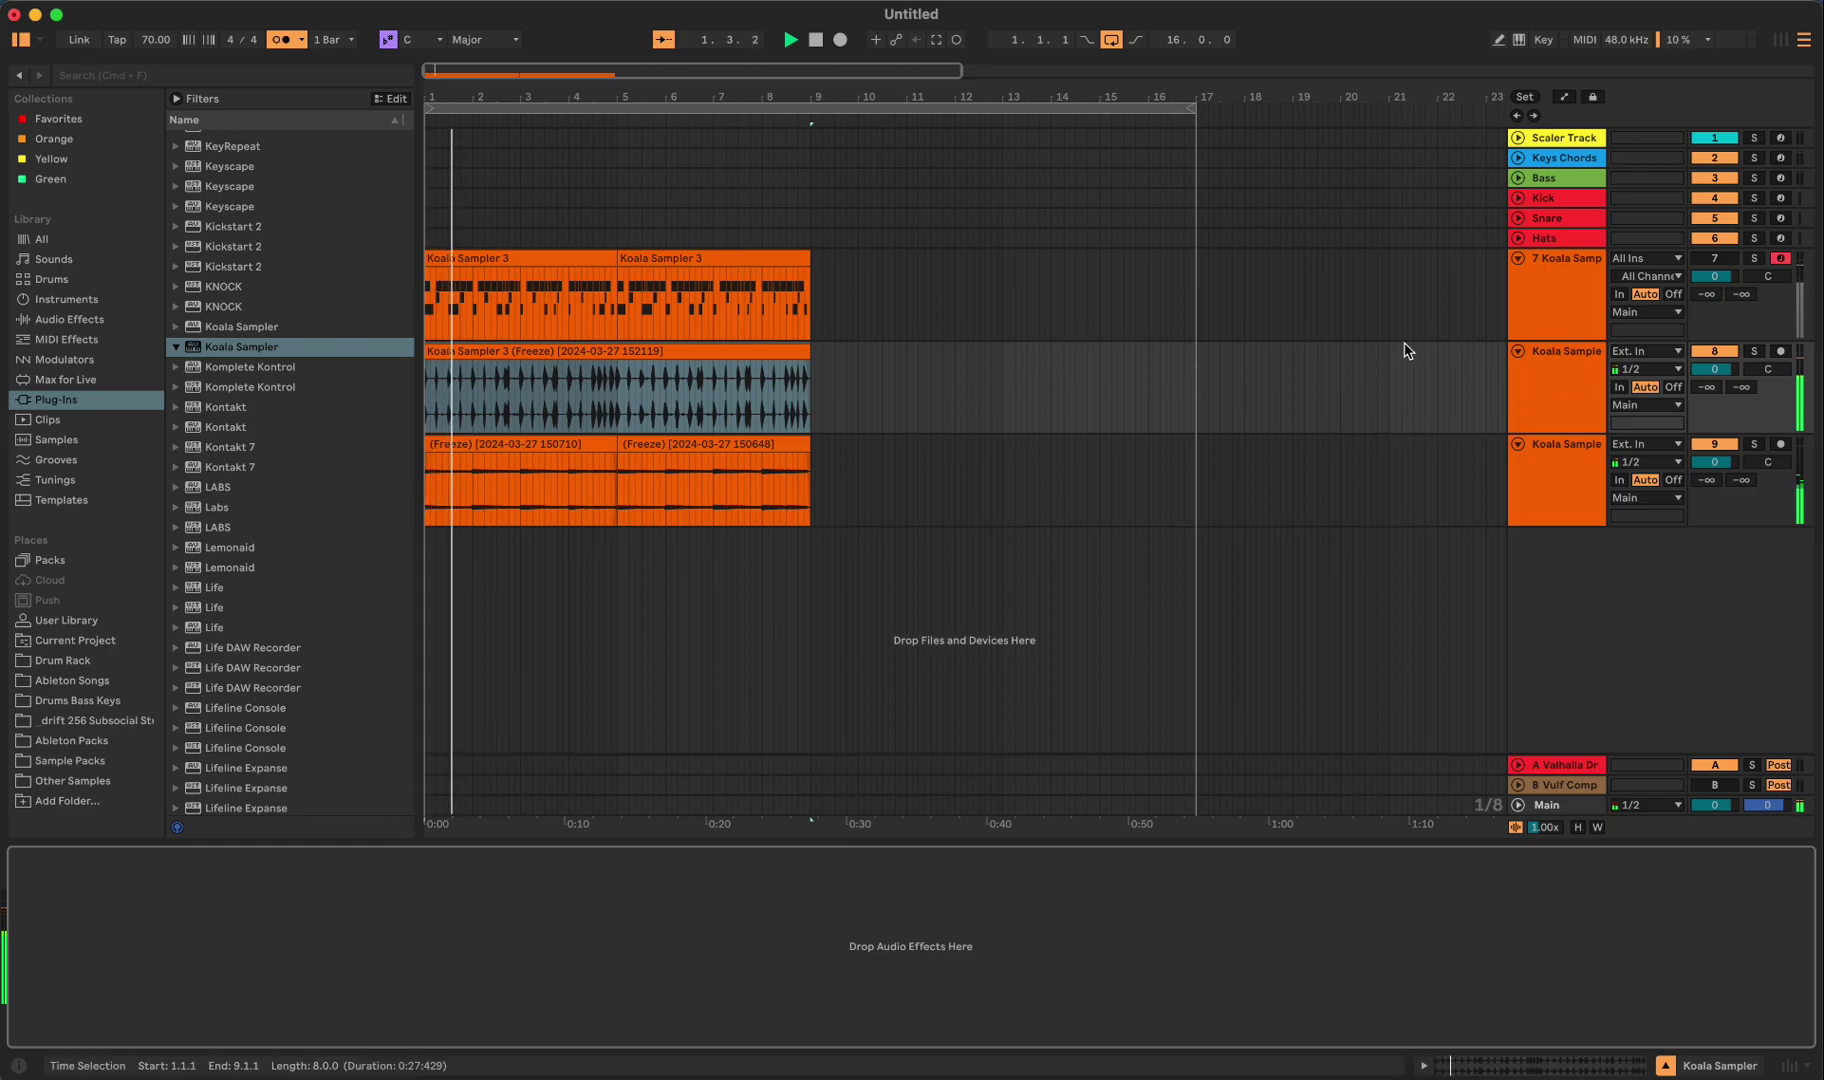
click(1699, 354)
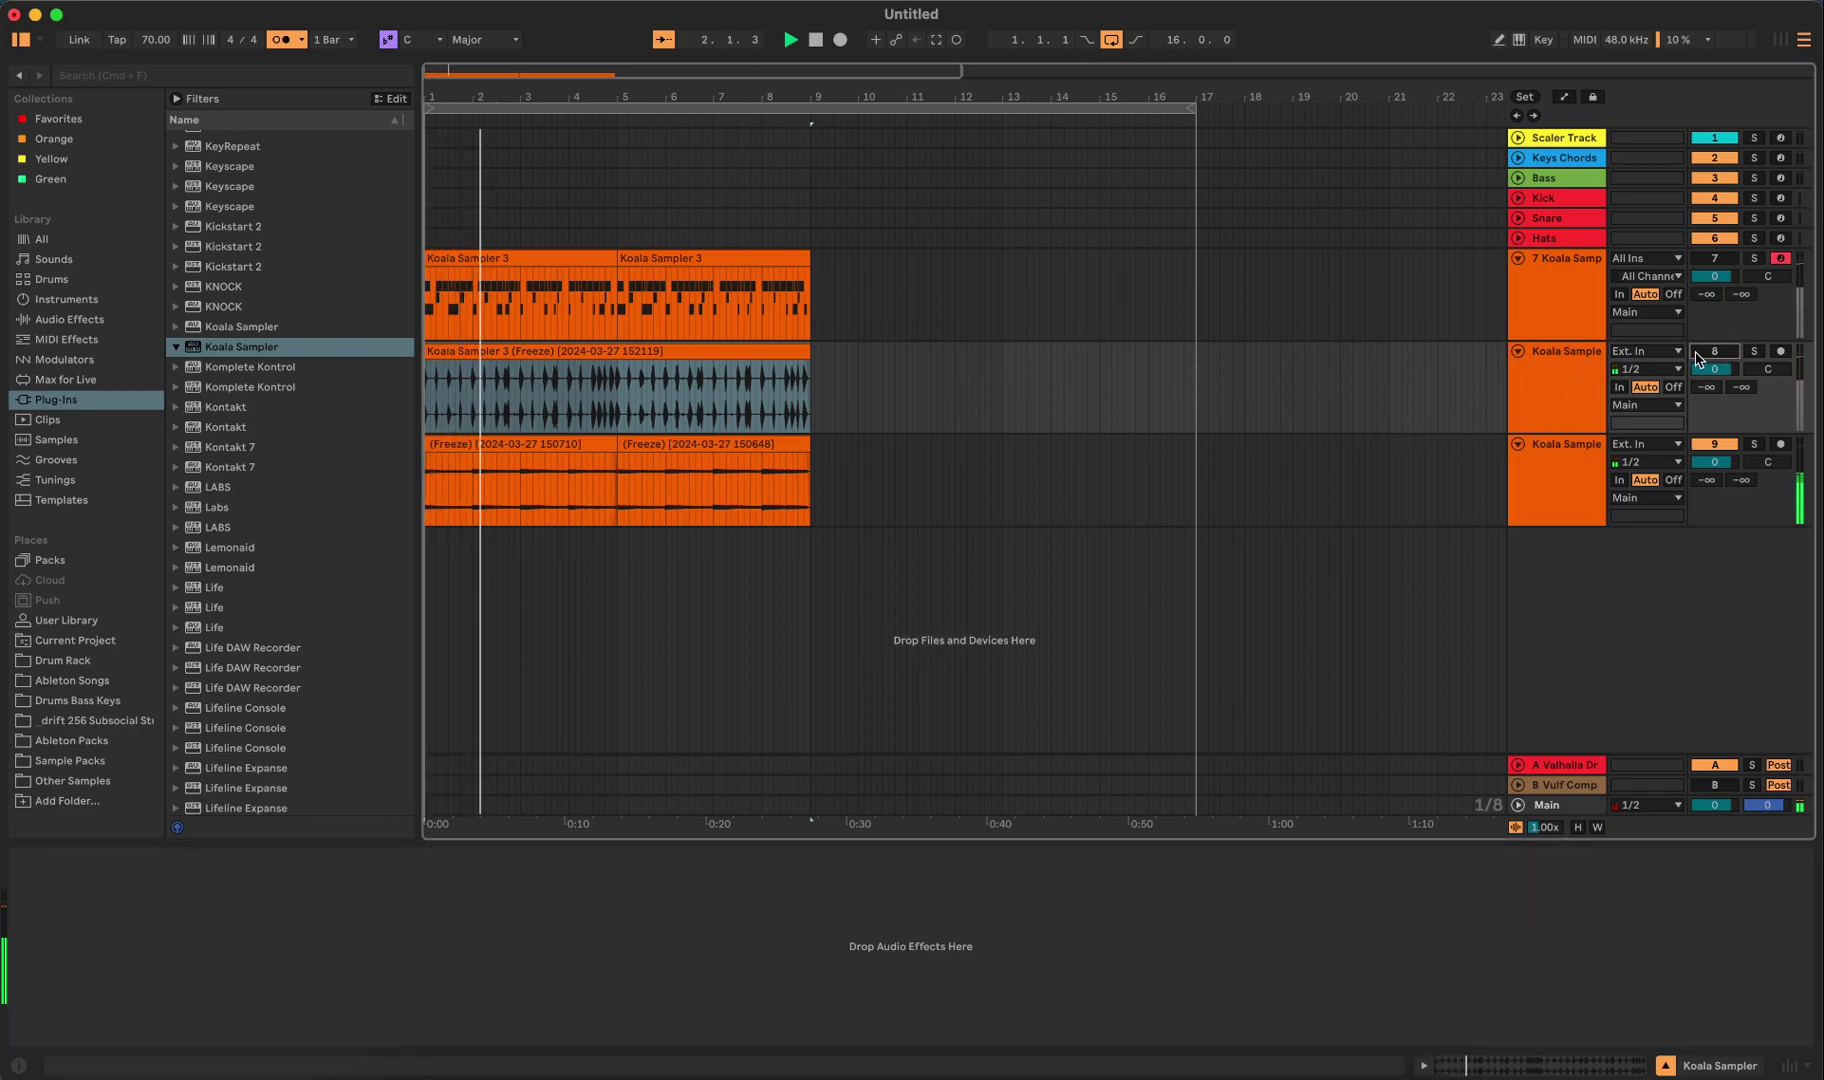
click(1699, 354)
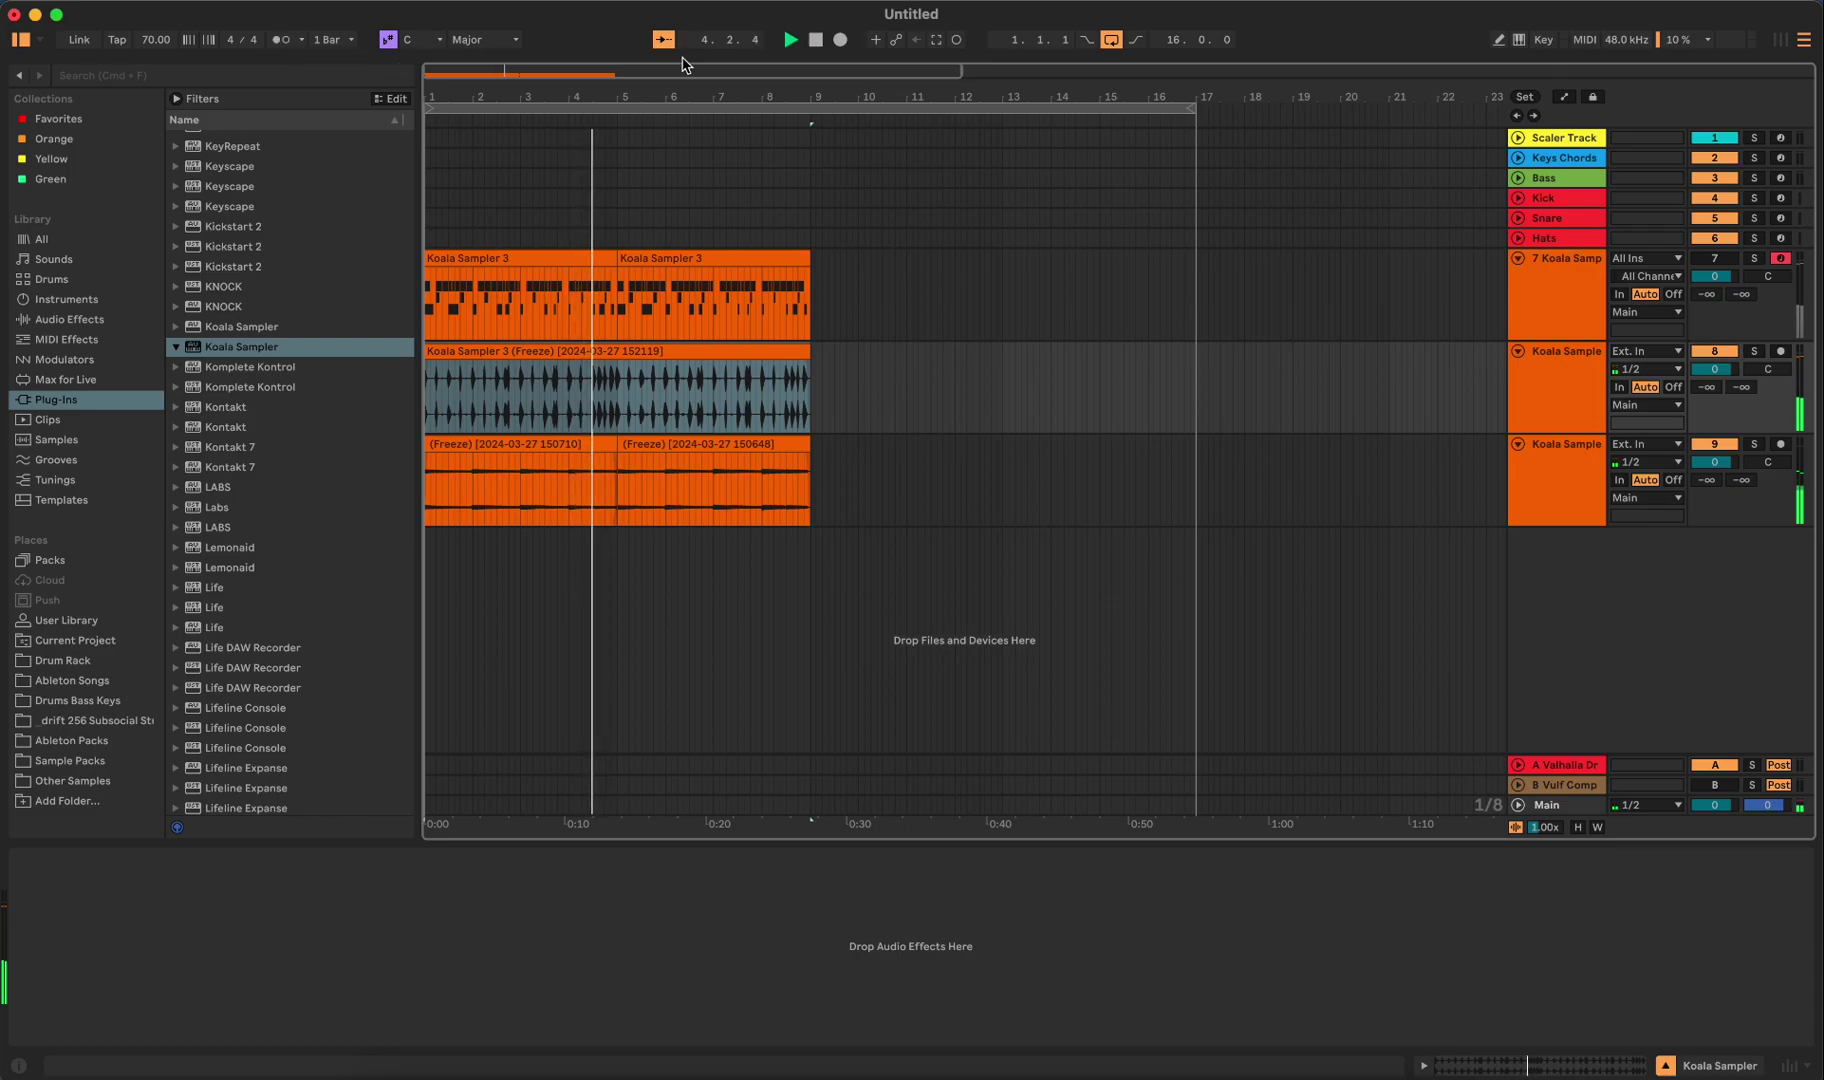
click(815, 40)
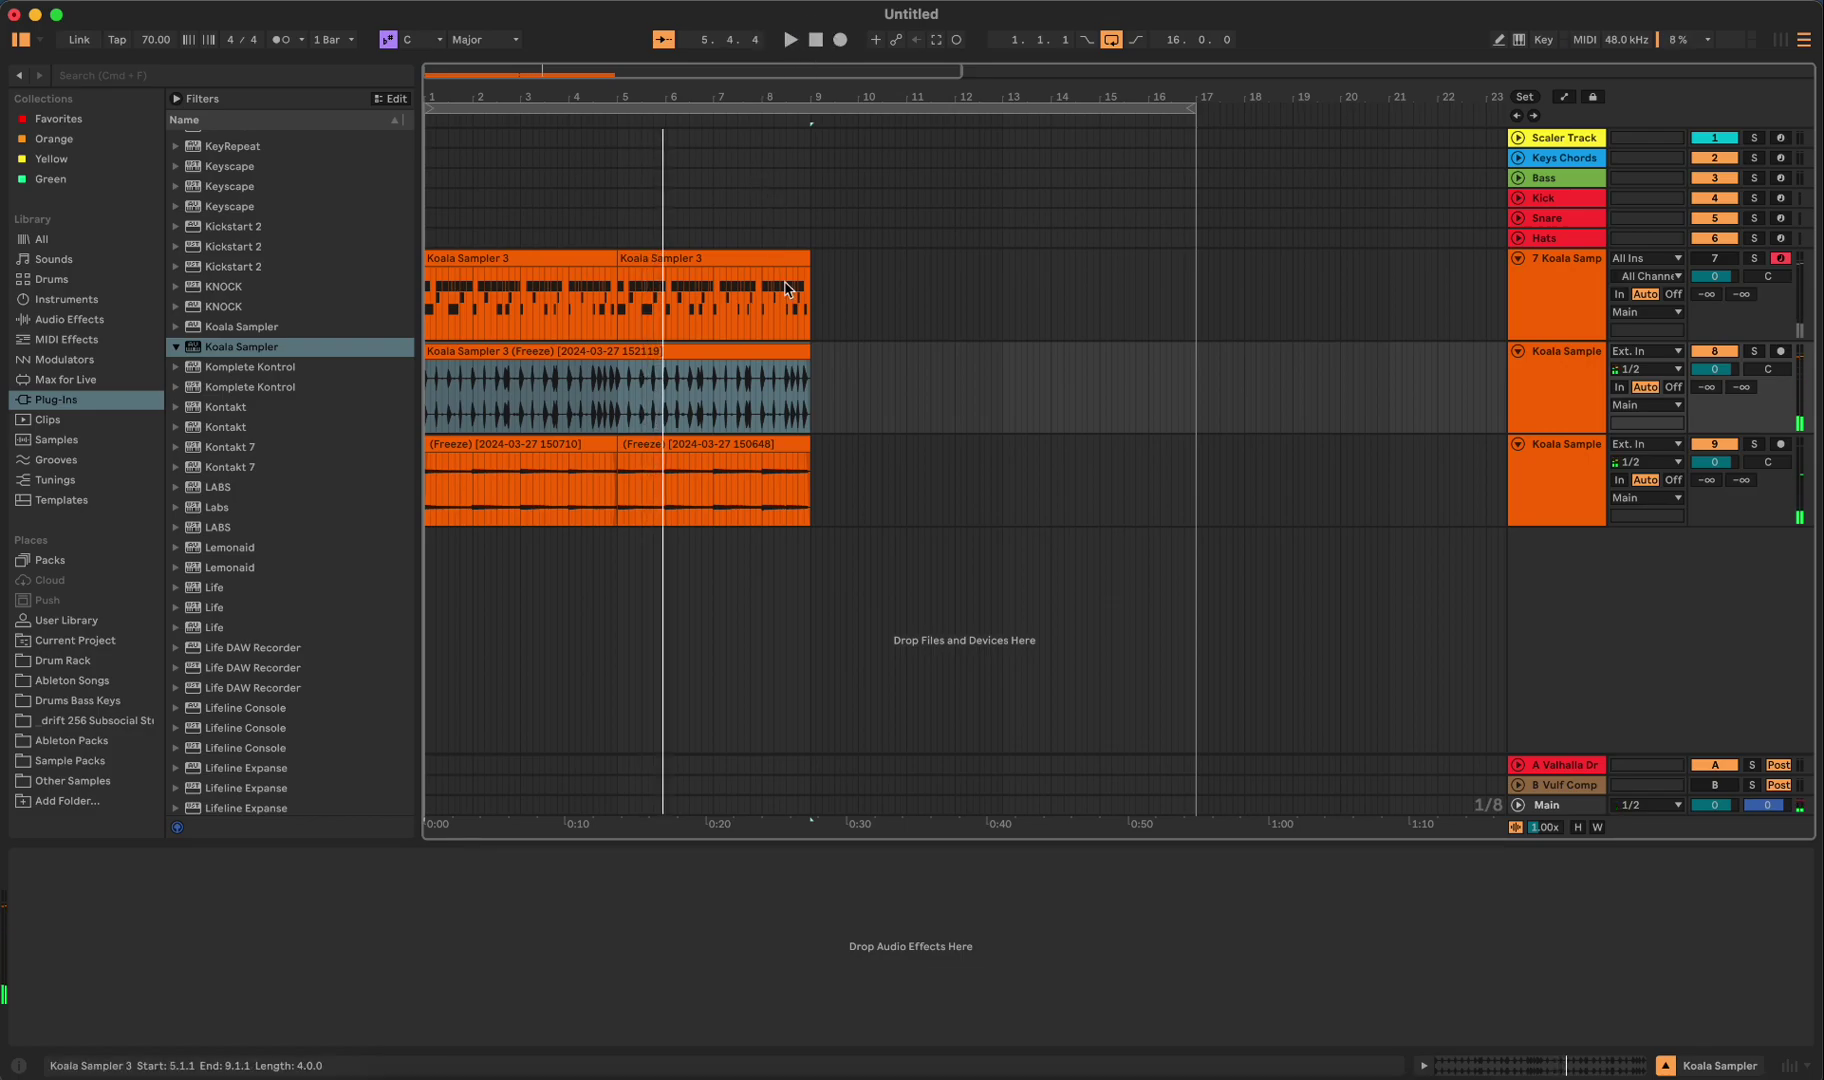
- Open track 7's Koala Sampler plugin window, check its main menu, and close it again
click(924, 334)
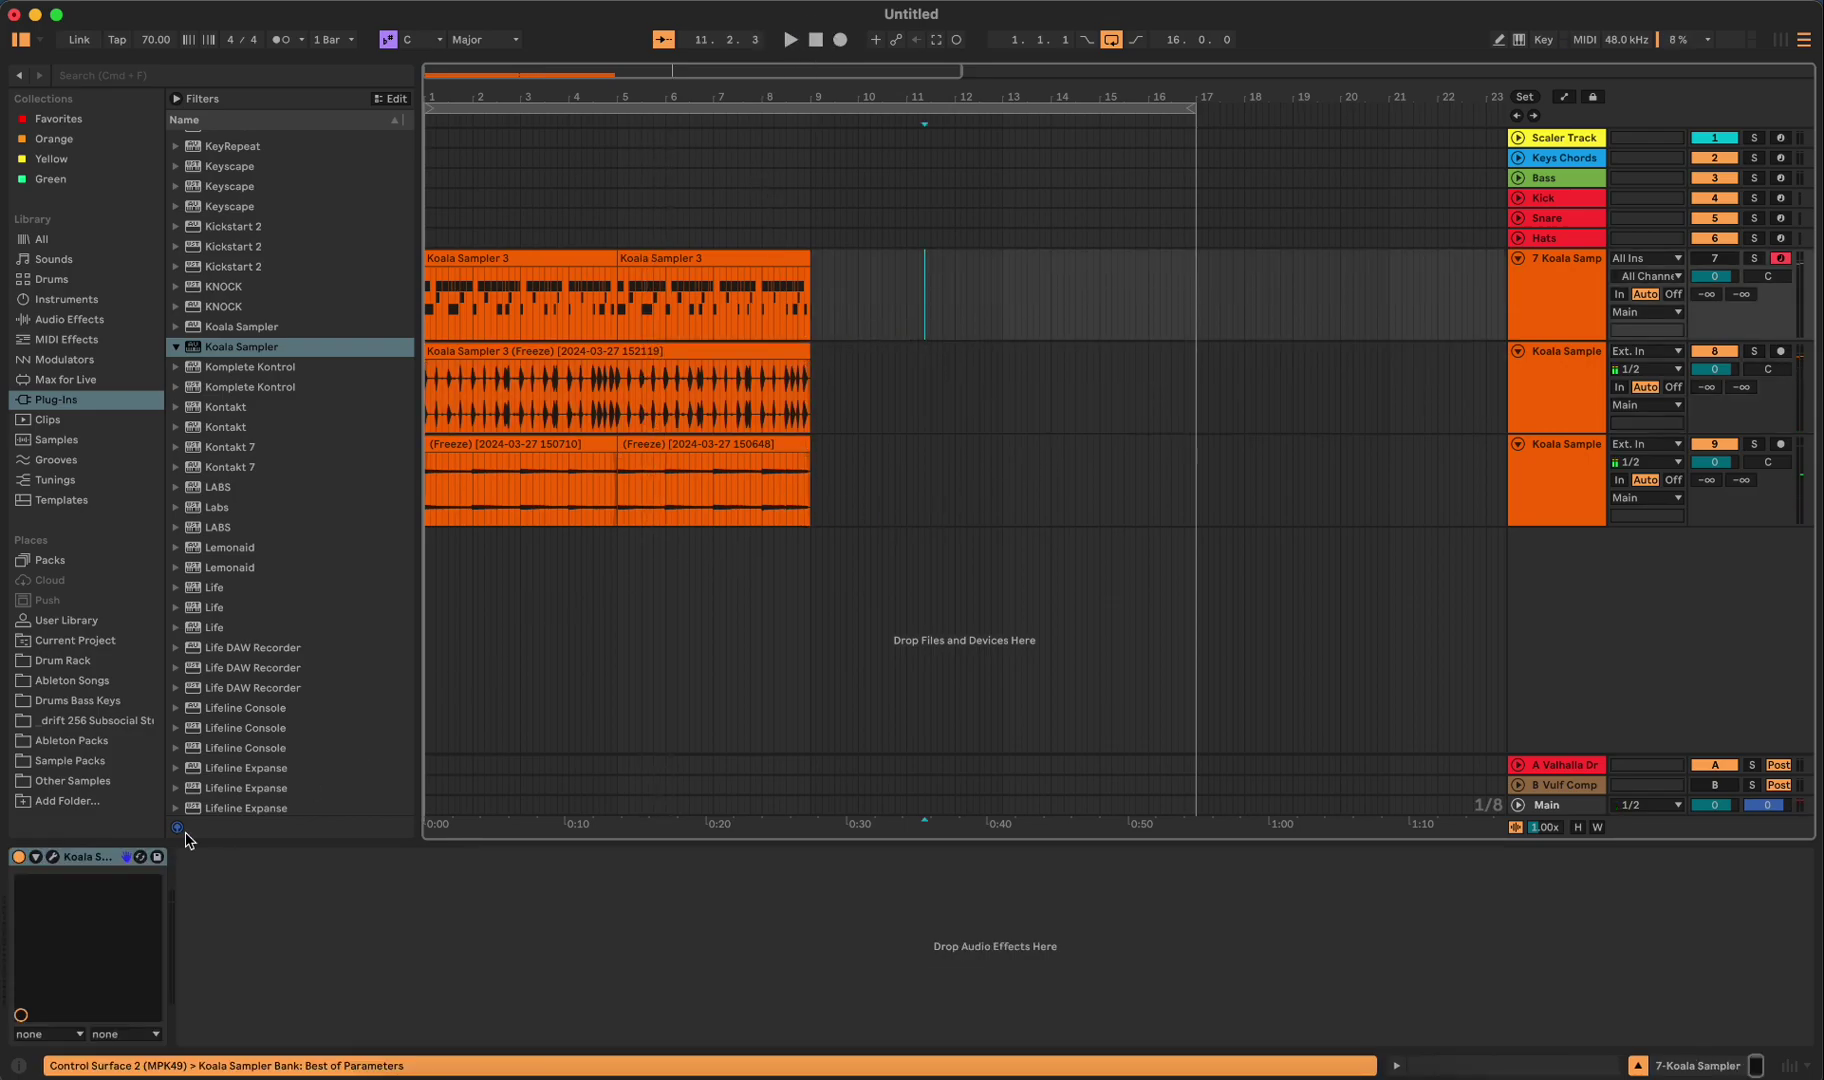
click(53, 857)
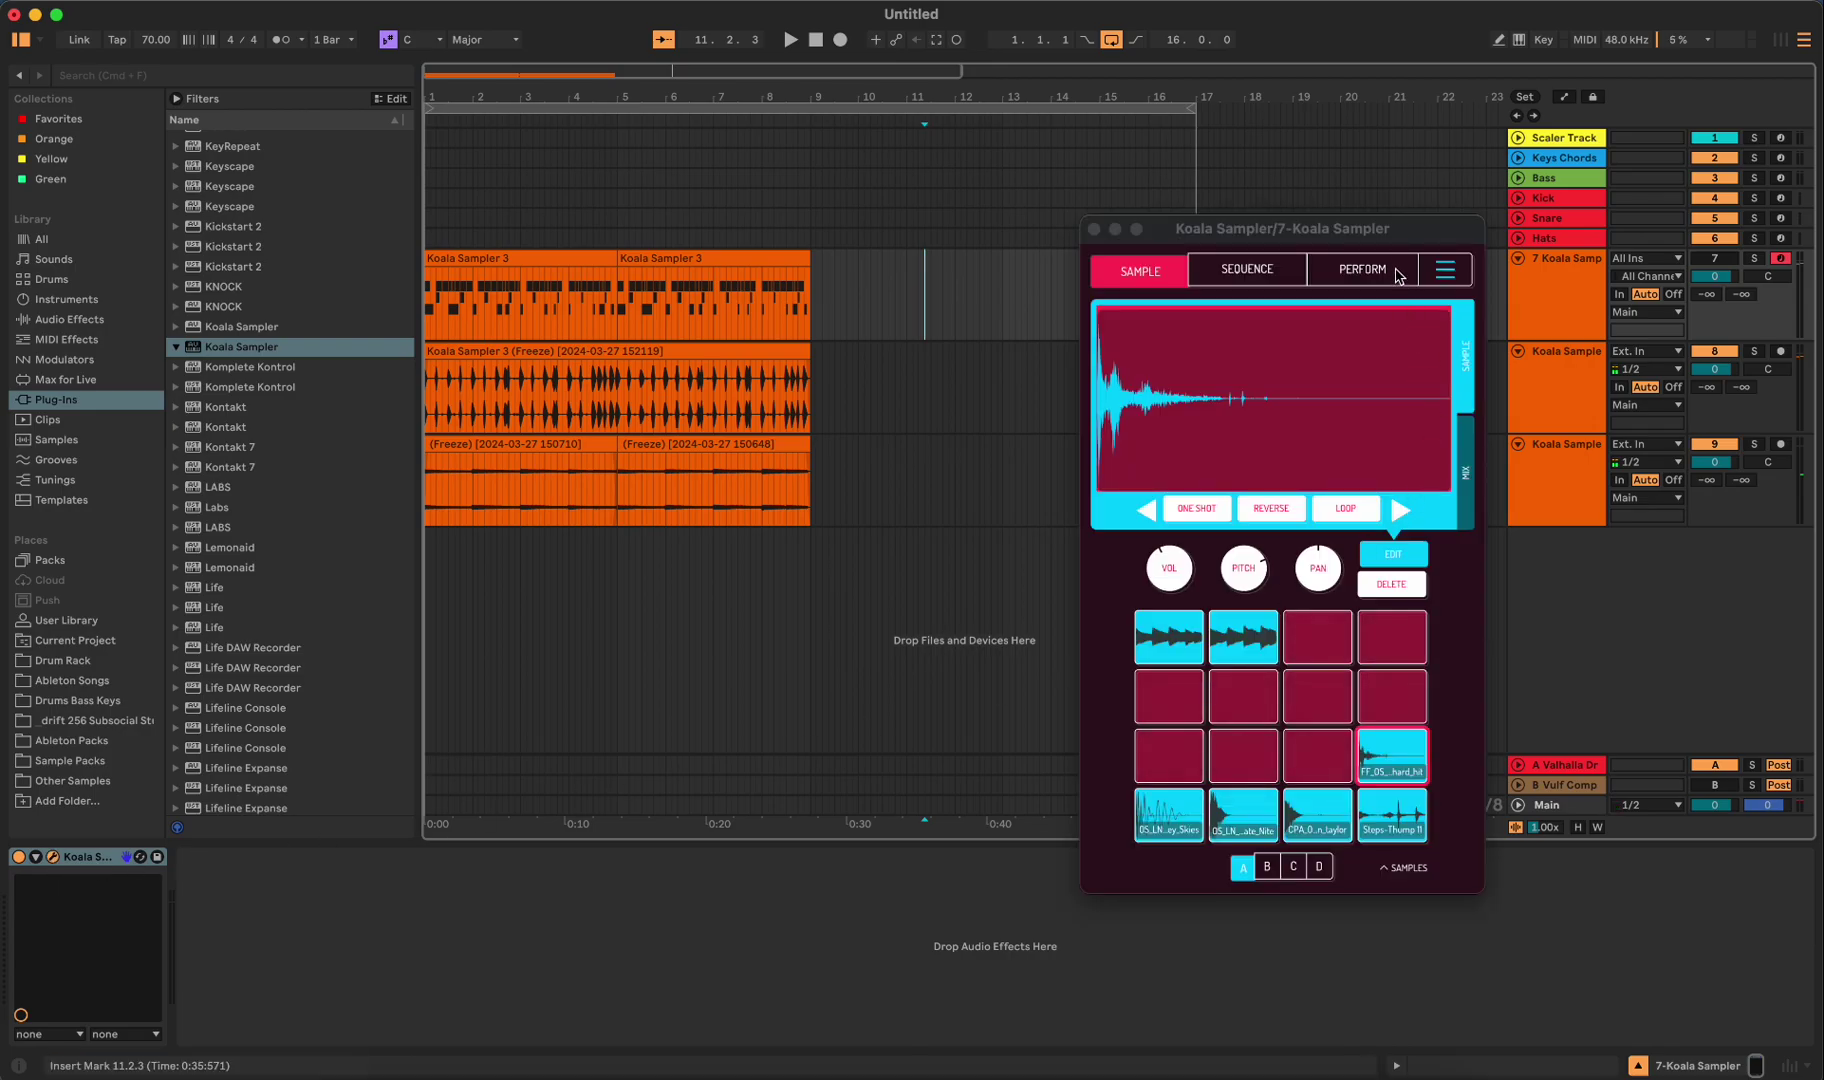
click(1444, 270)
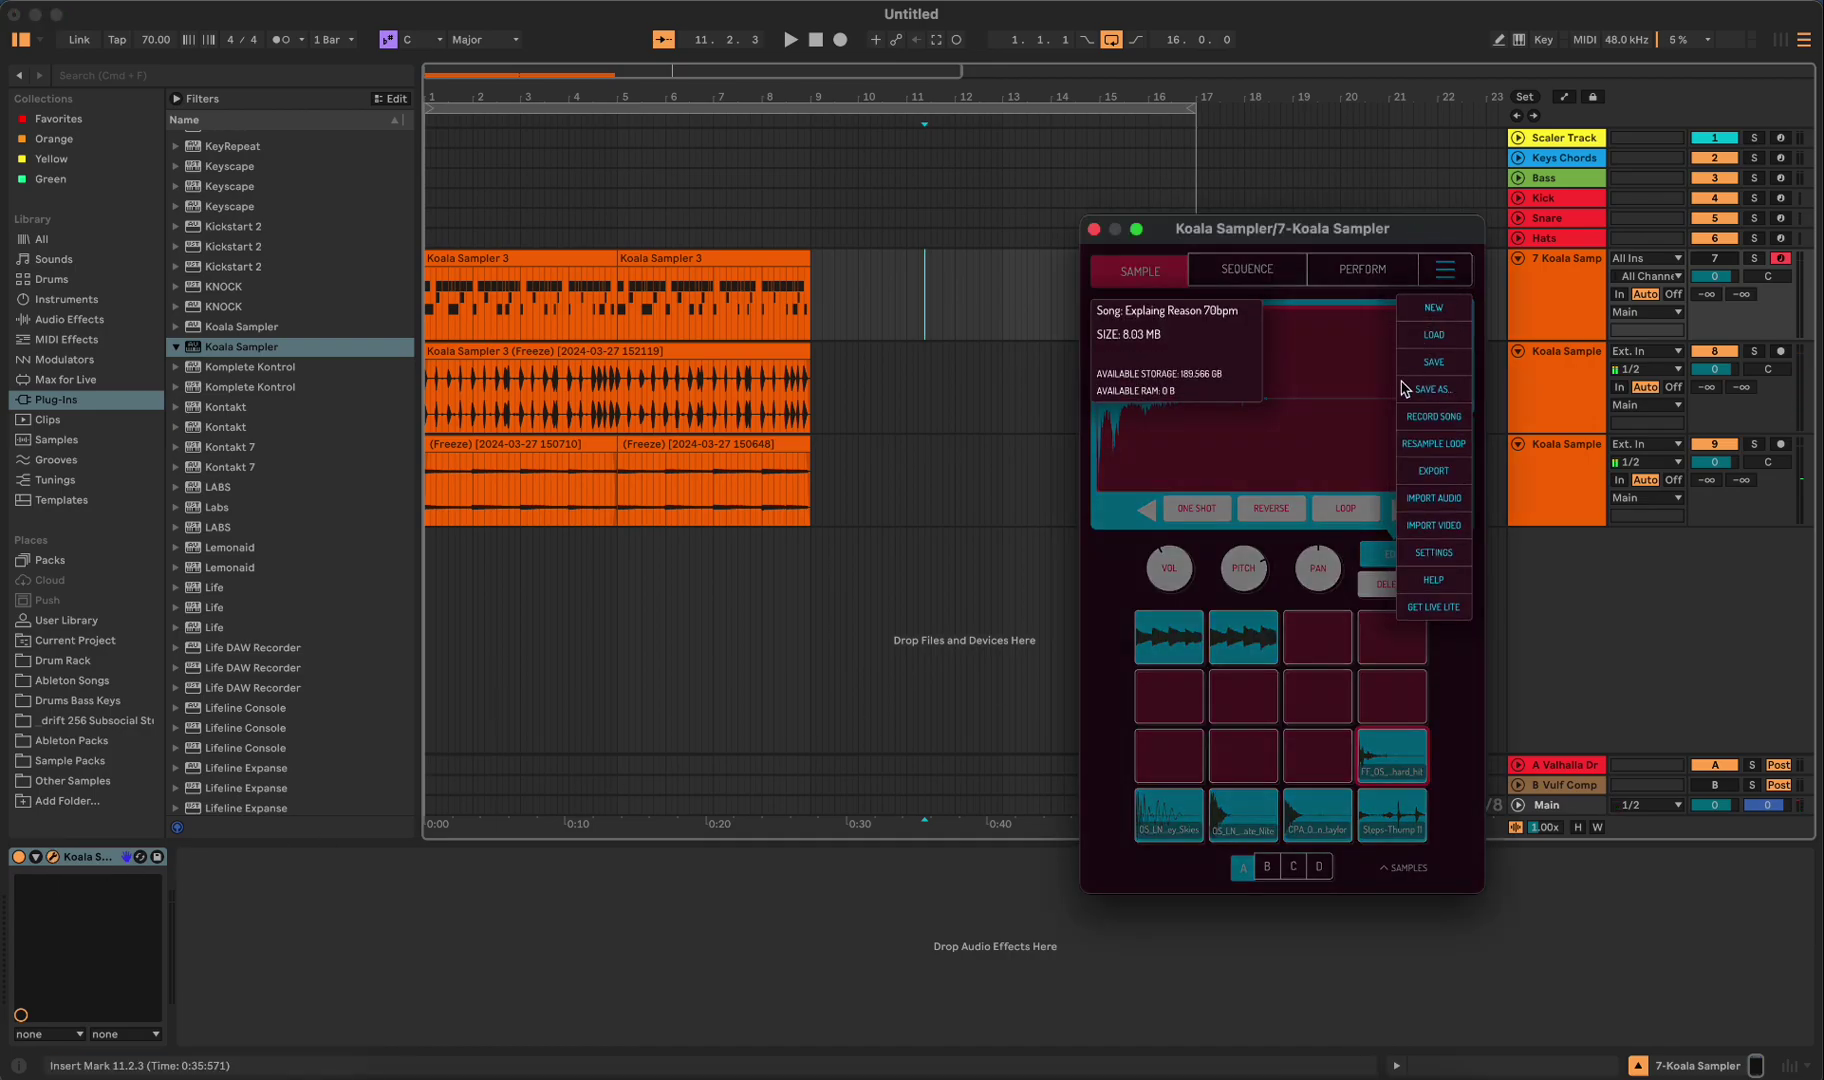
click(1095, 231)
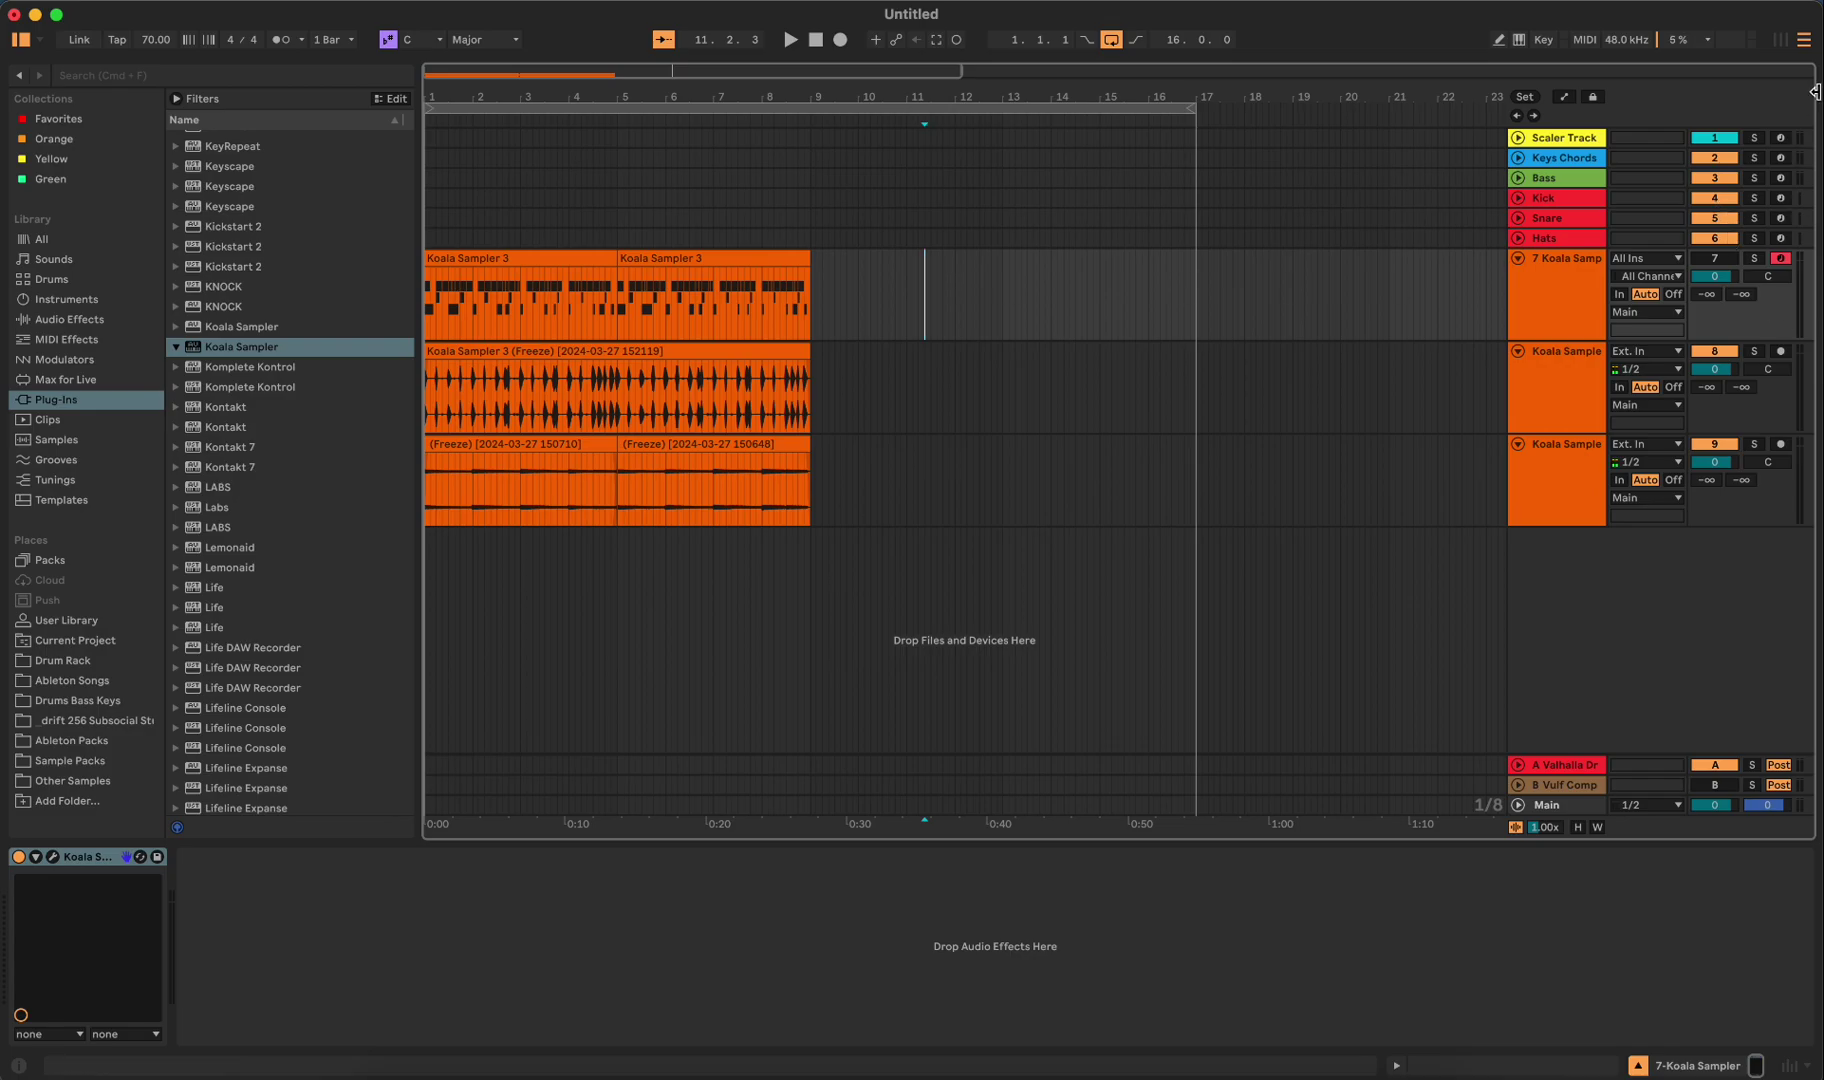
- Delete the Keys Chords clip in Session View and go back to Arrangement View
key(Tab)
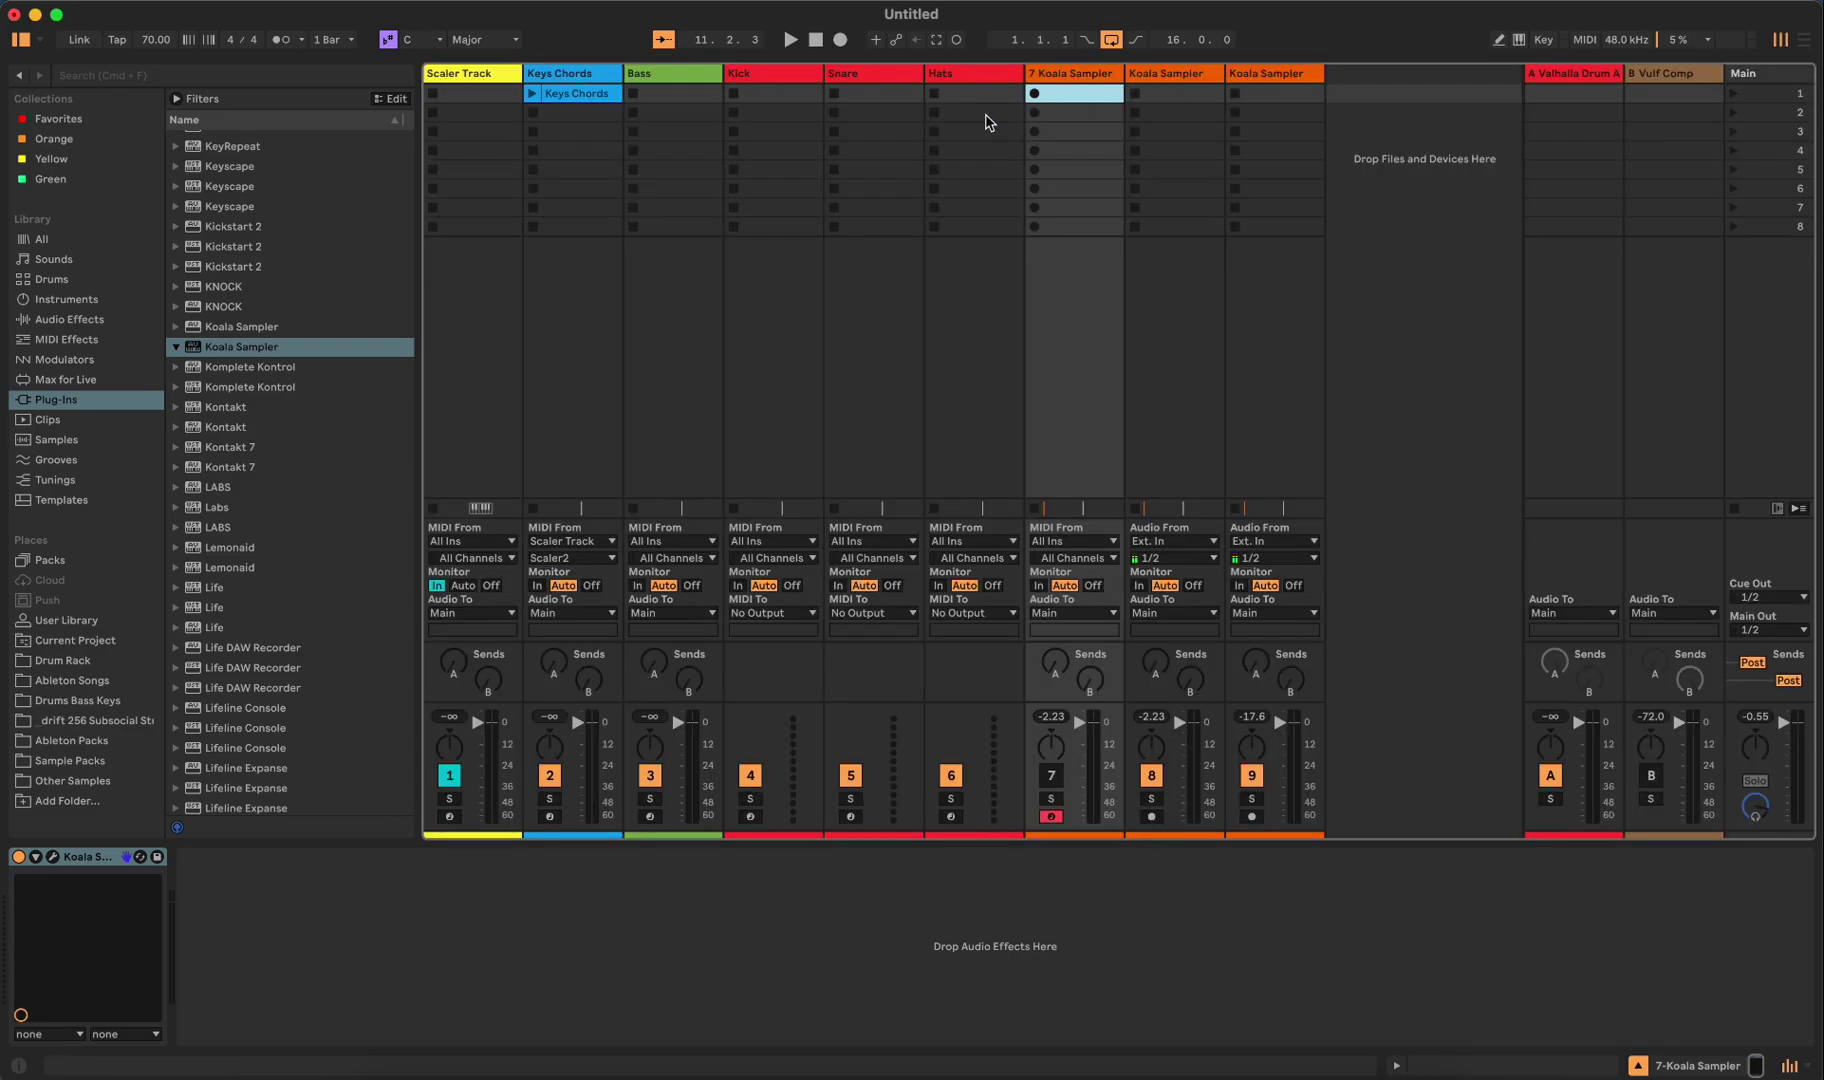
right_click(563, 100)
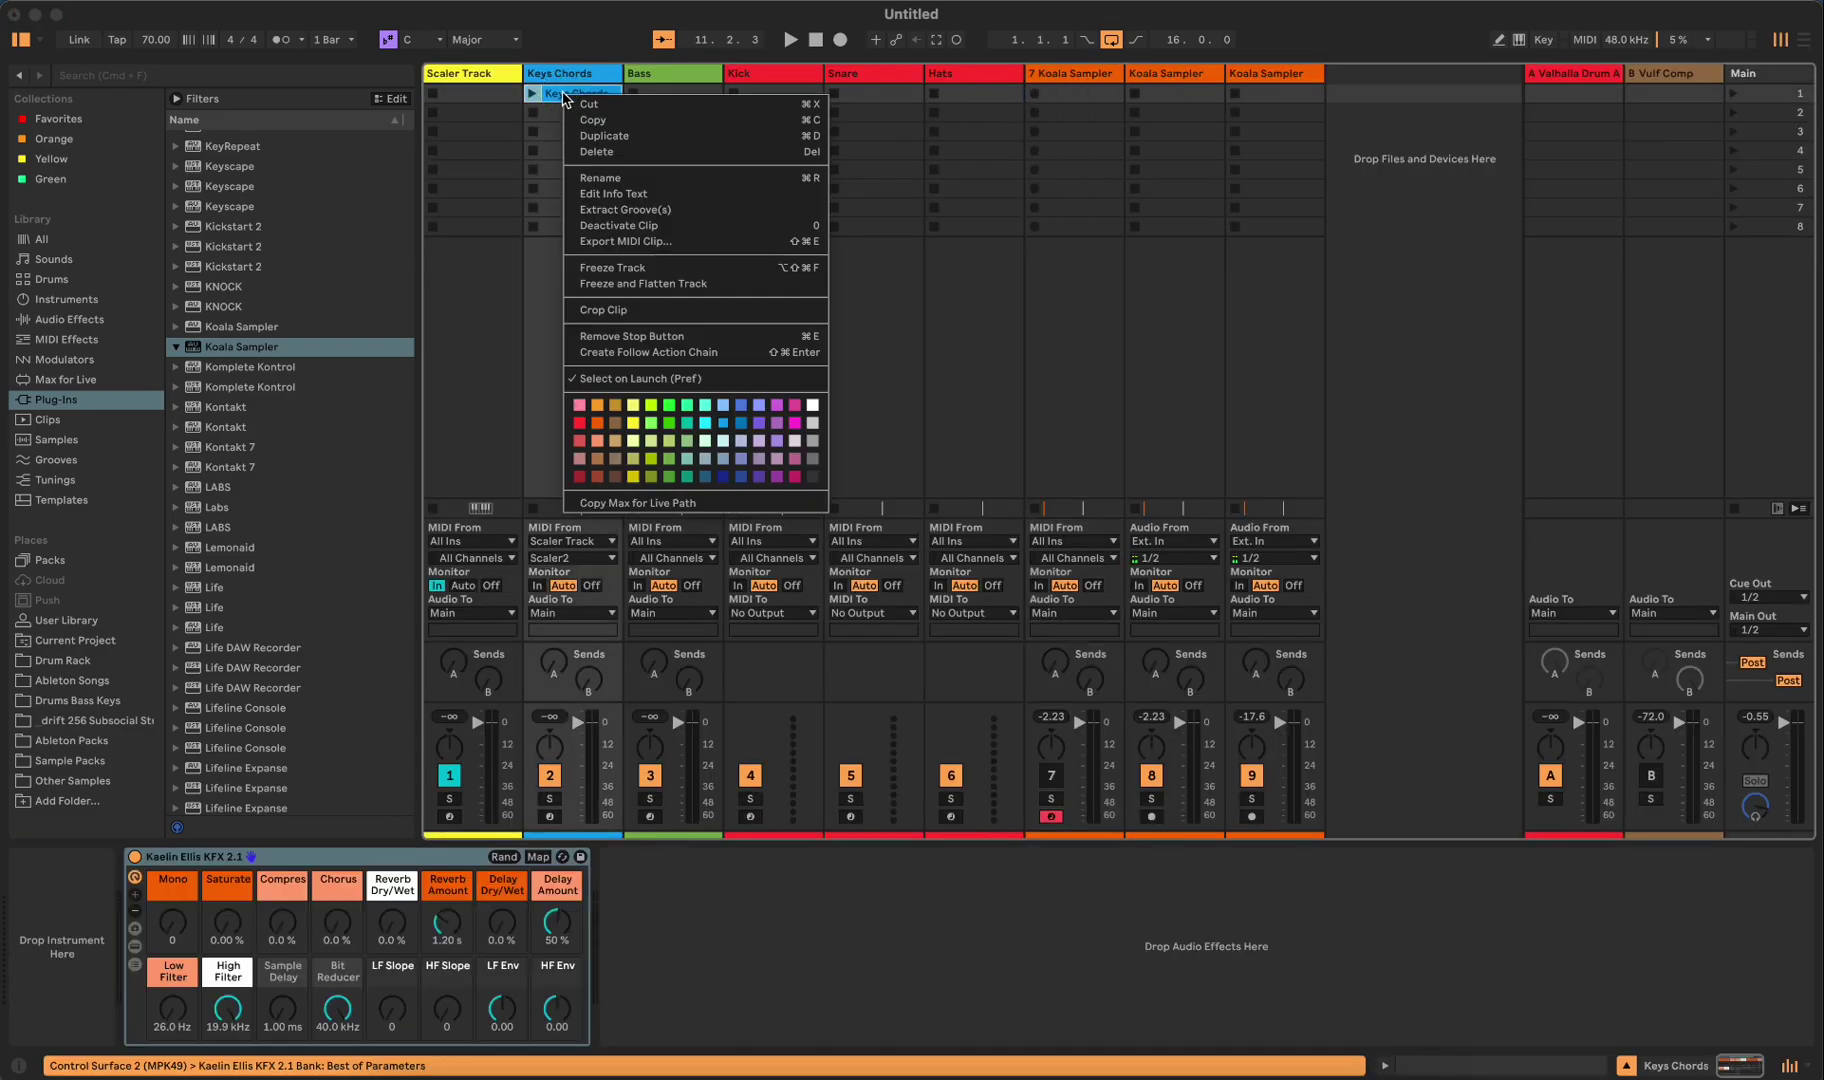
click(603, 152)
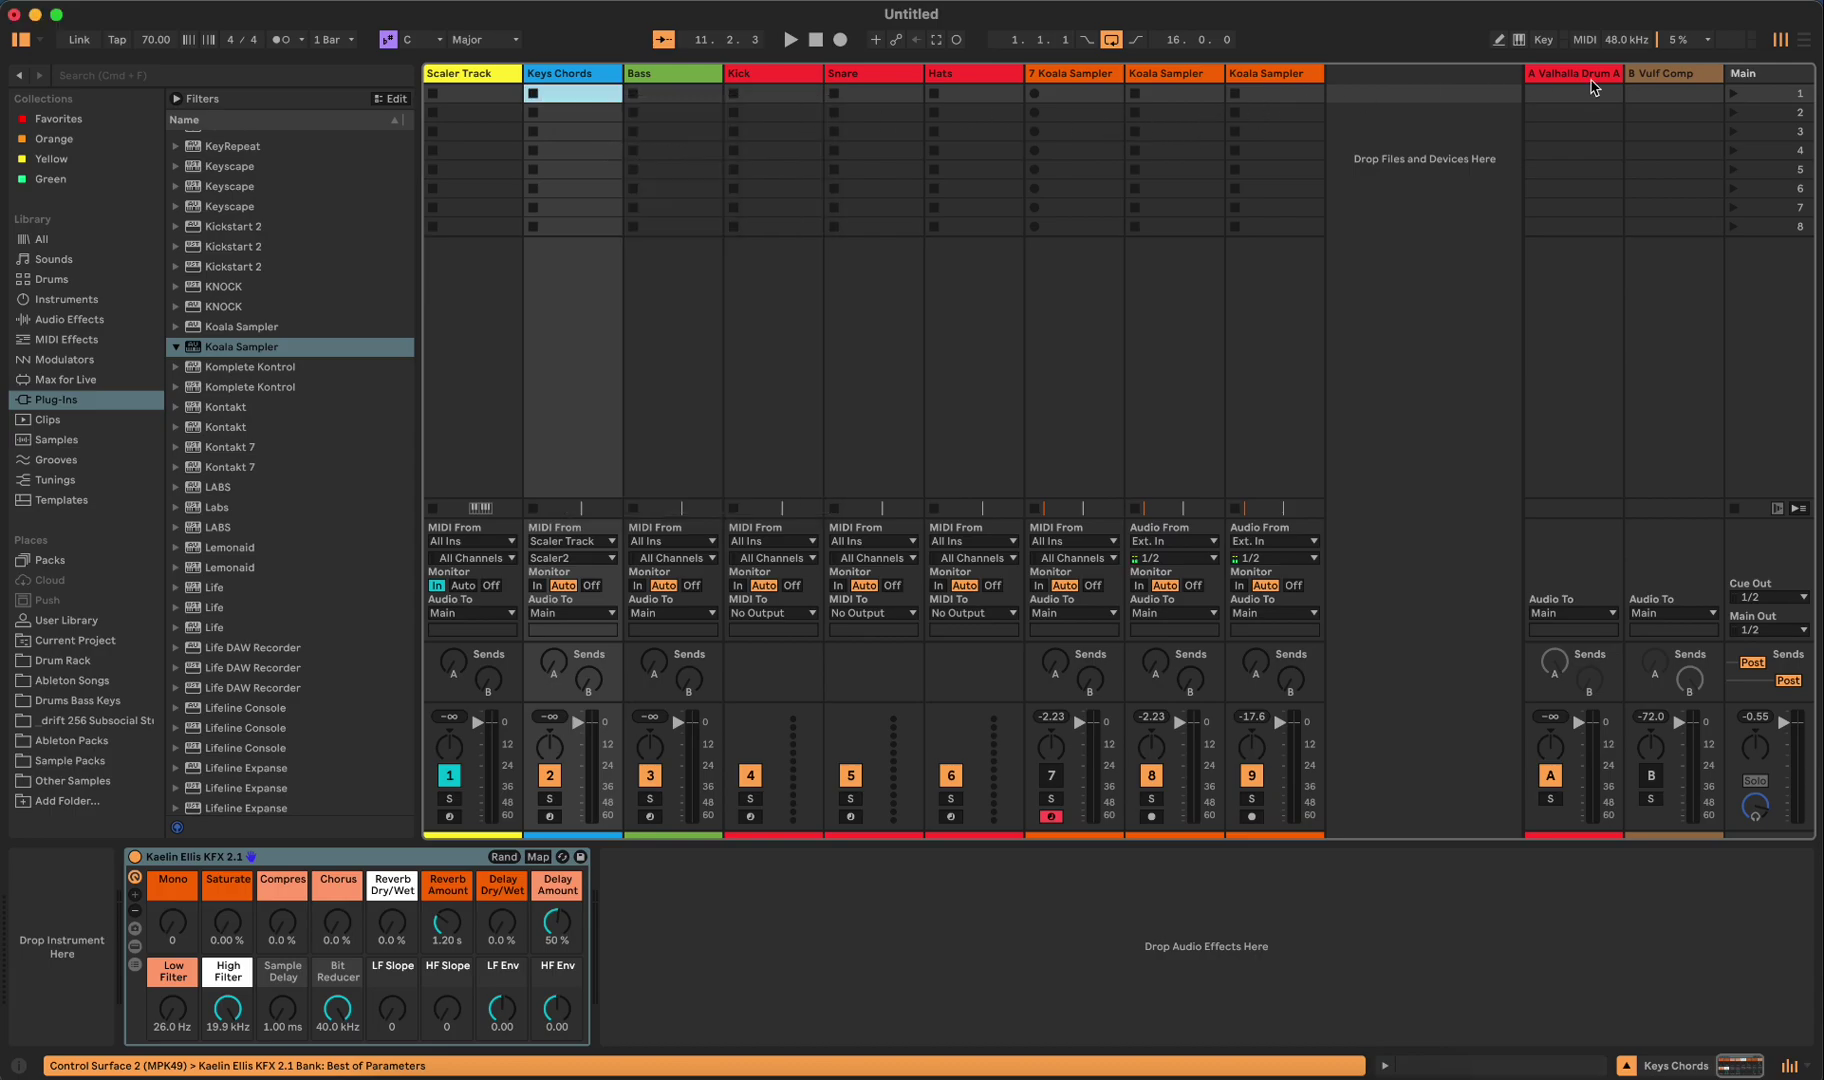
click(1804, 39)
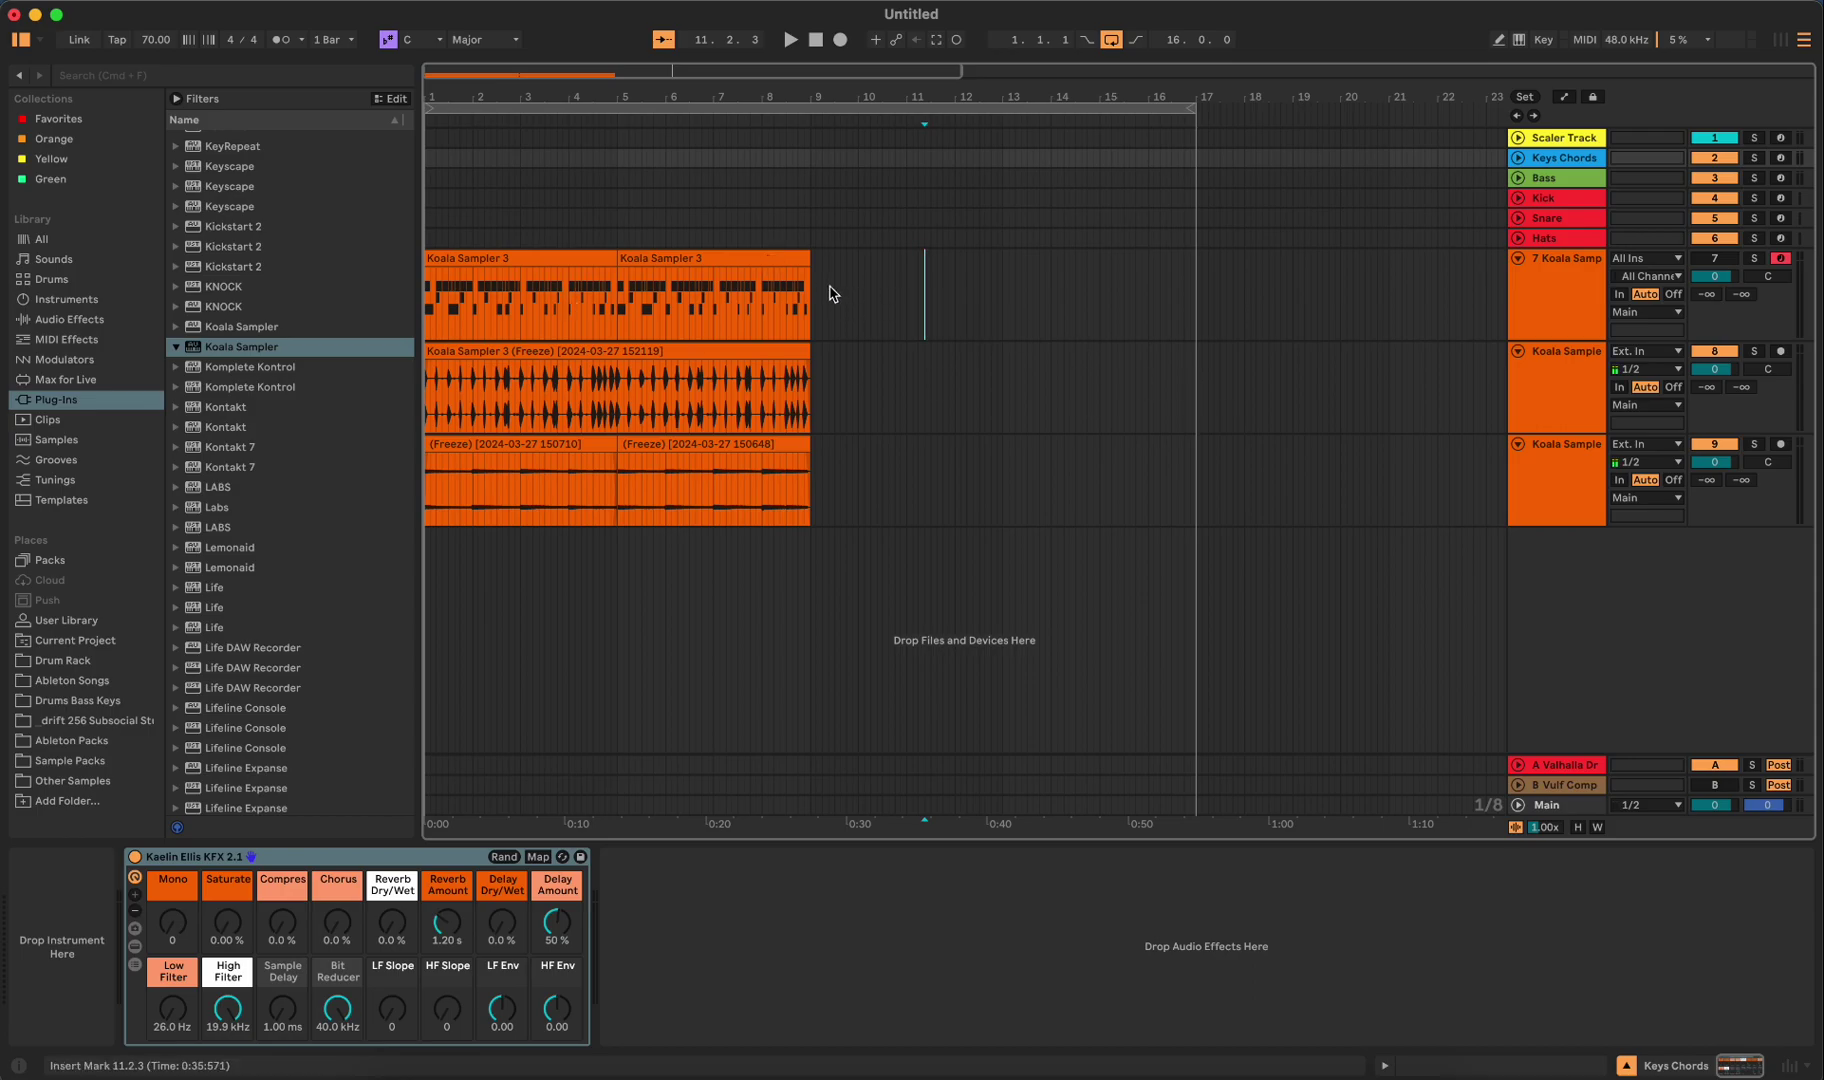
- Select track 7, then open and close the details of track 8's frozen drum clip
click(840, 285)
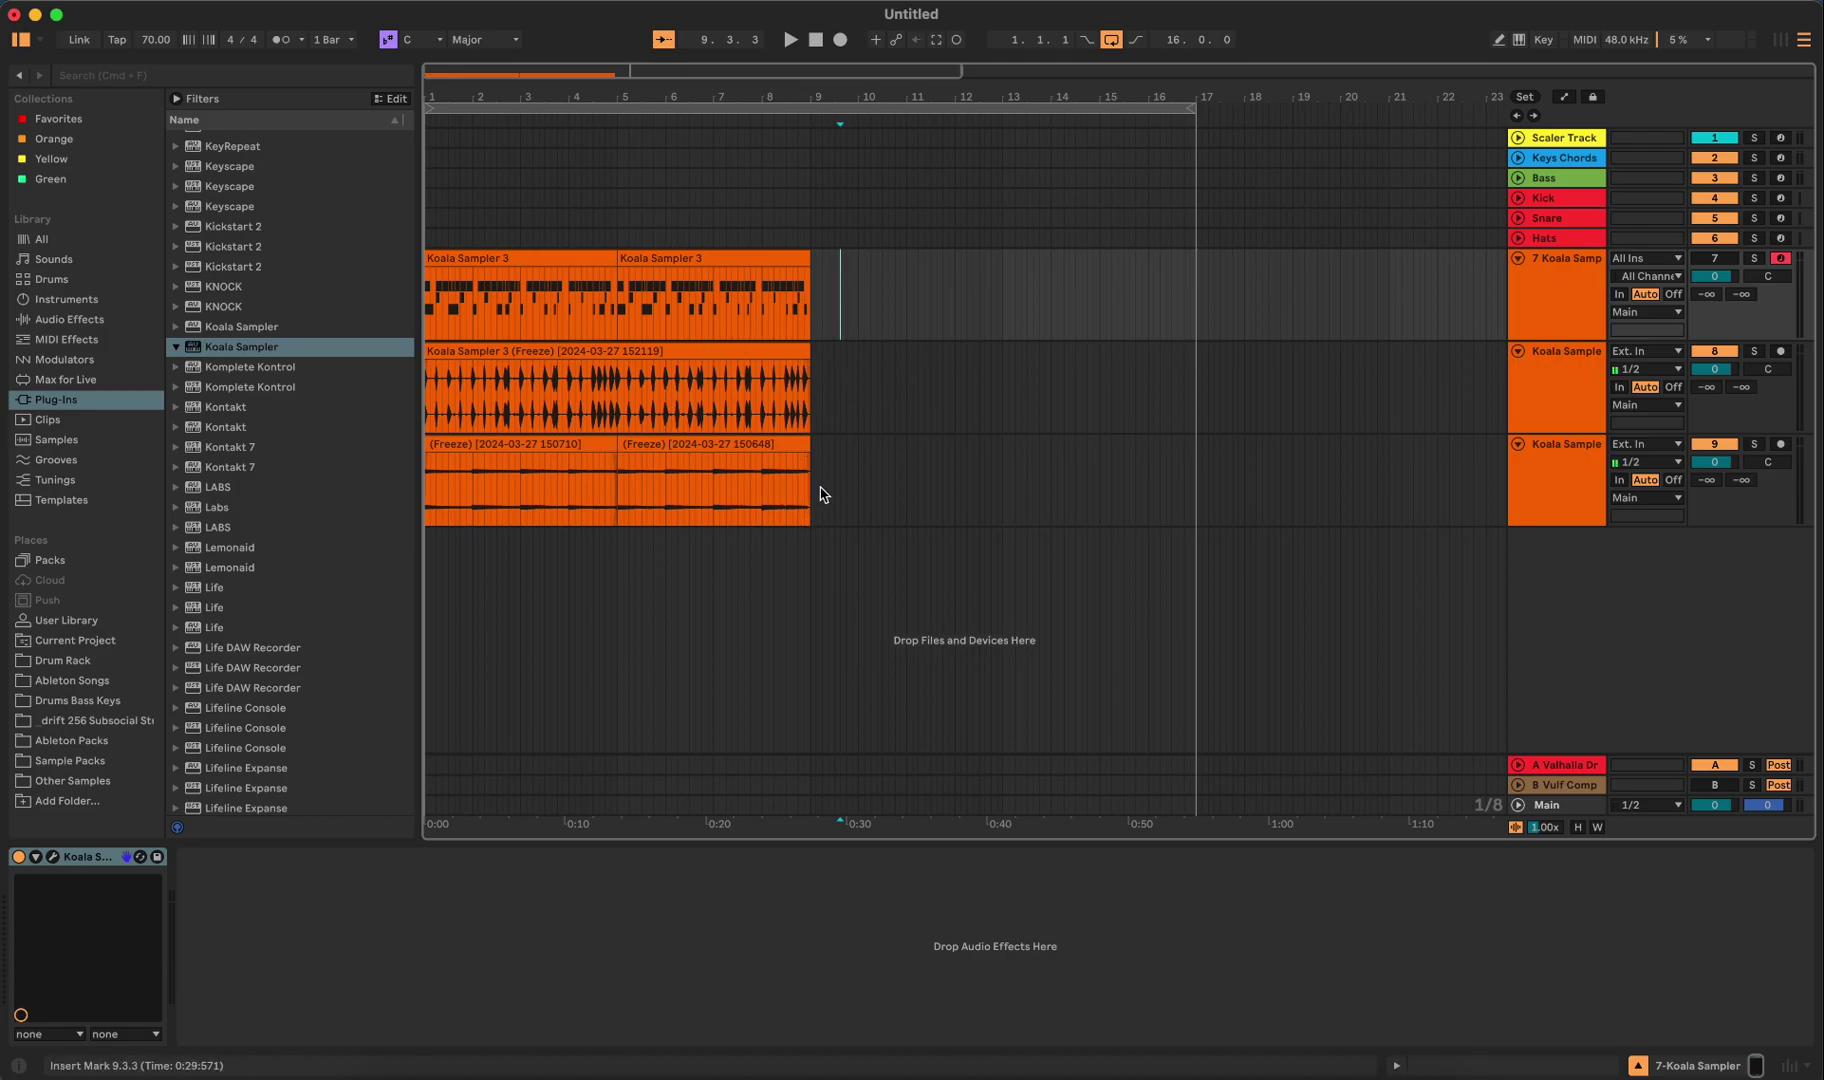
double_click(672, 356)
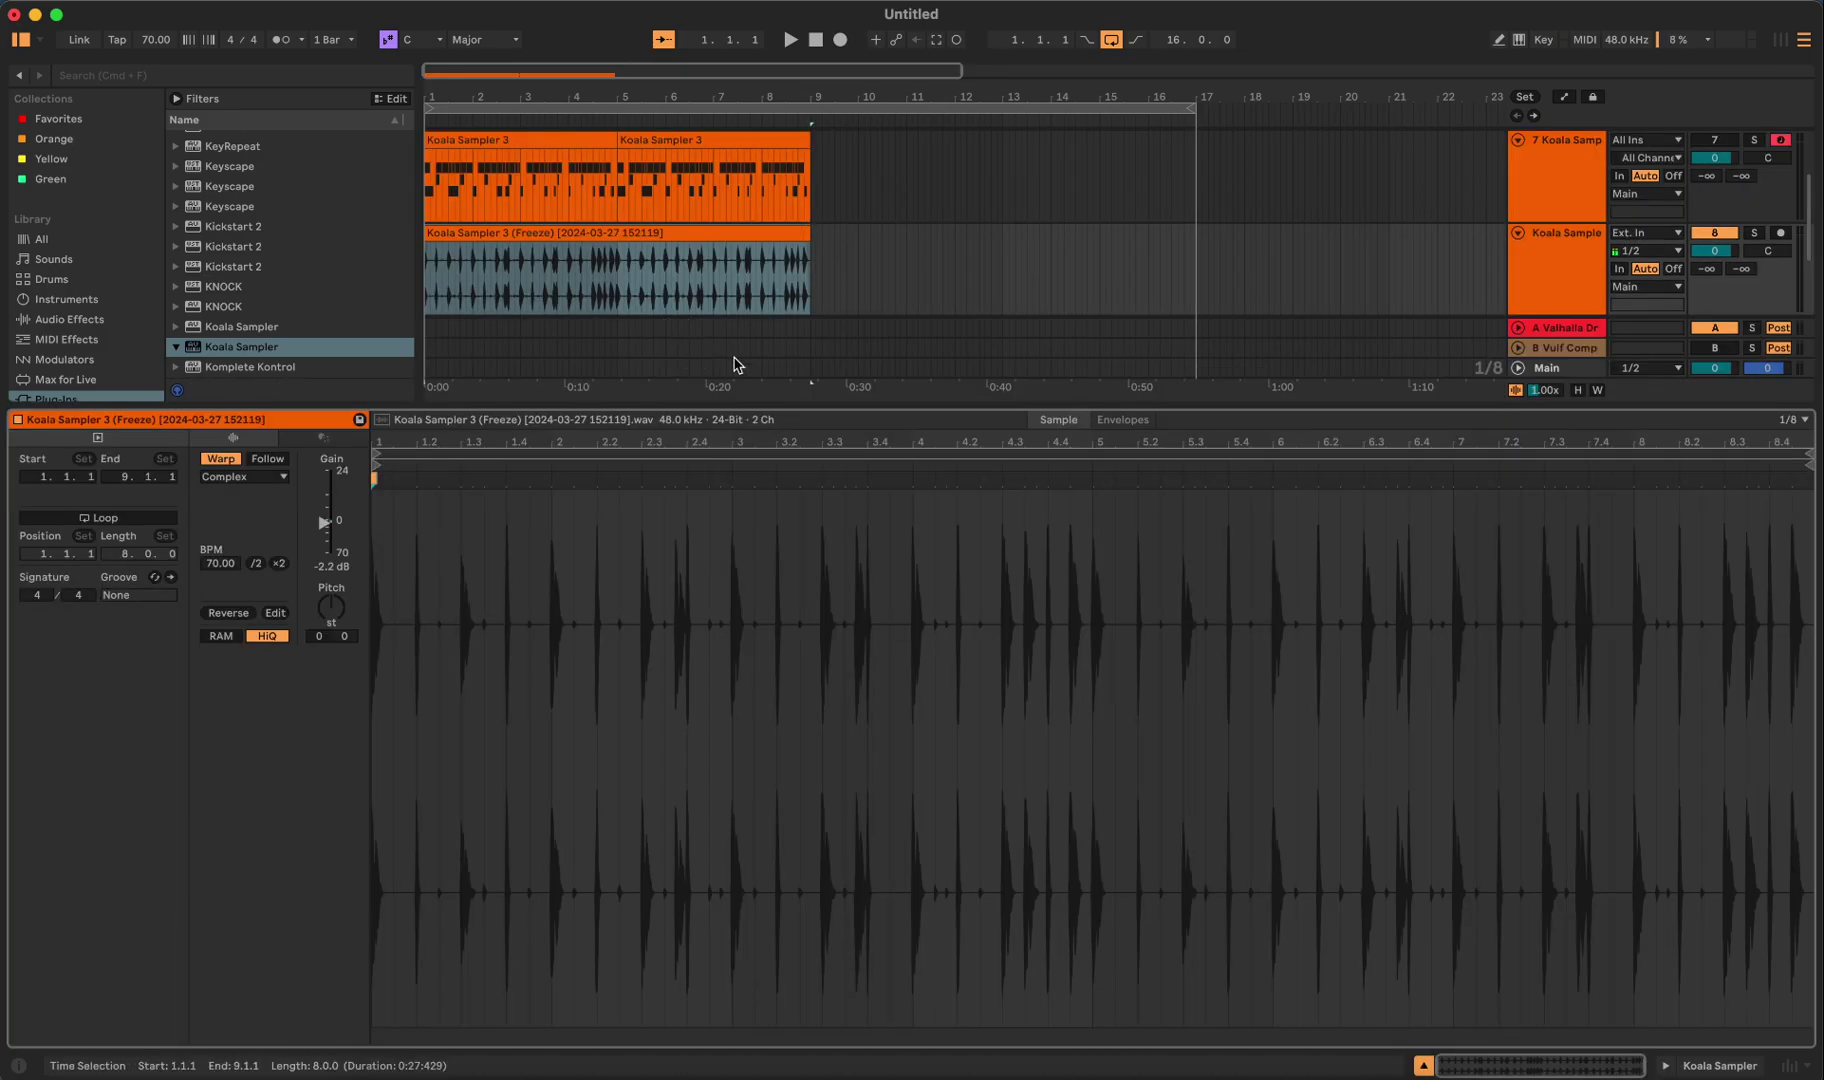
click(968, 230)
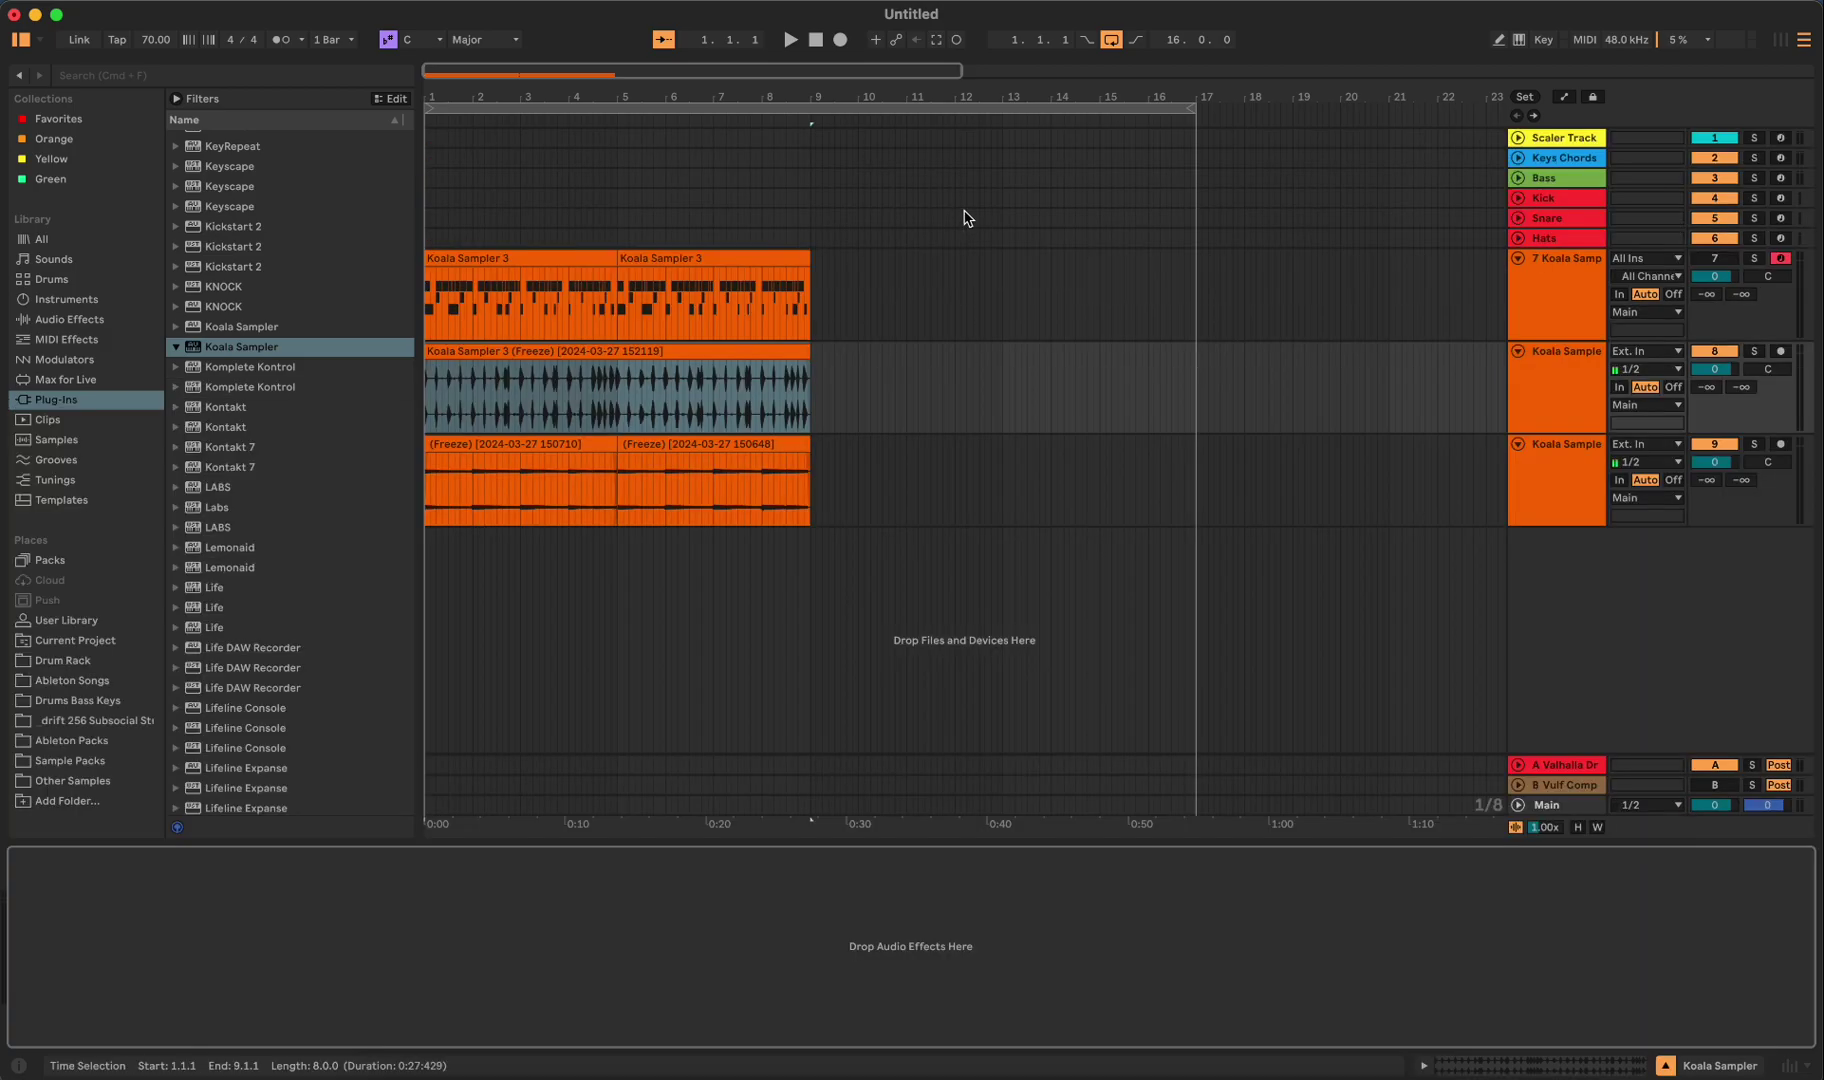
- Select track 7 and open its Koala Sampler plugin window, dismissing the main menu
click(852, 307)
click(848, 375)
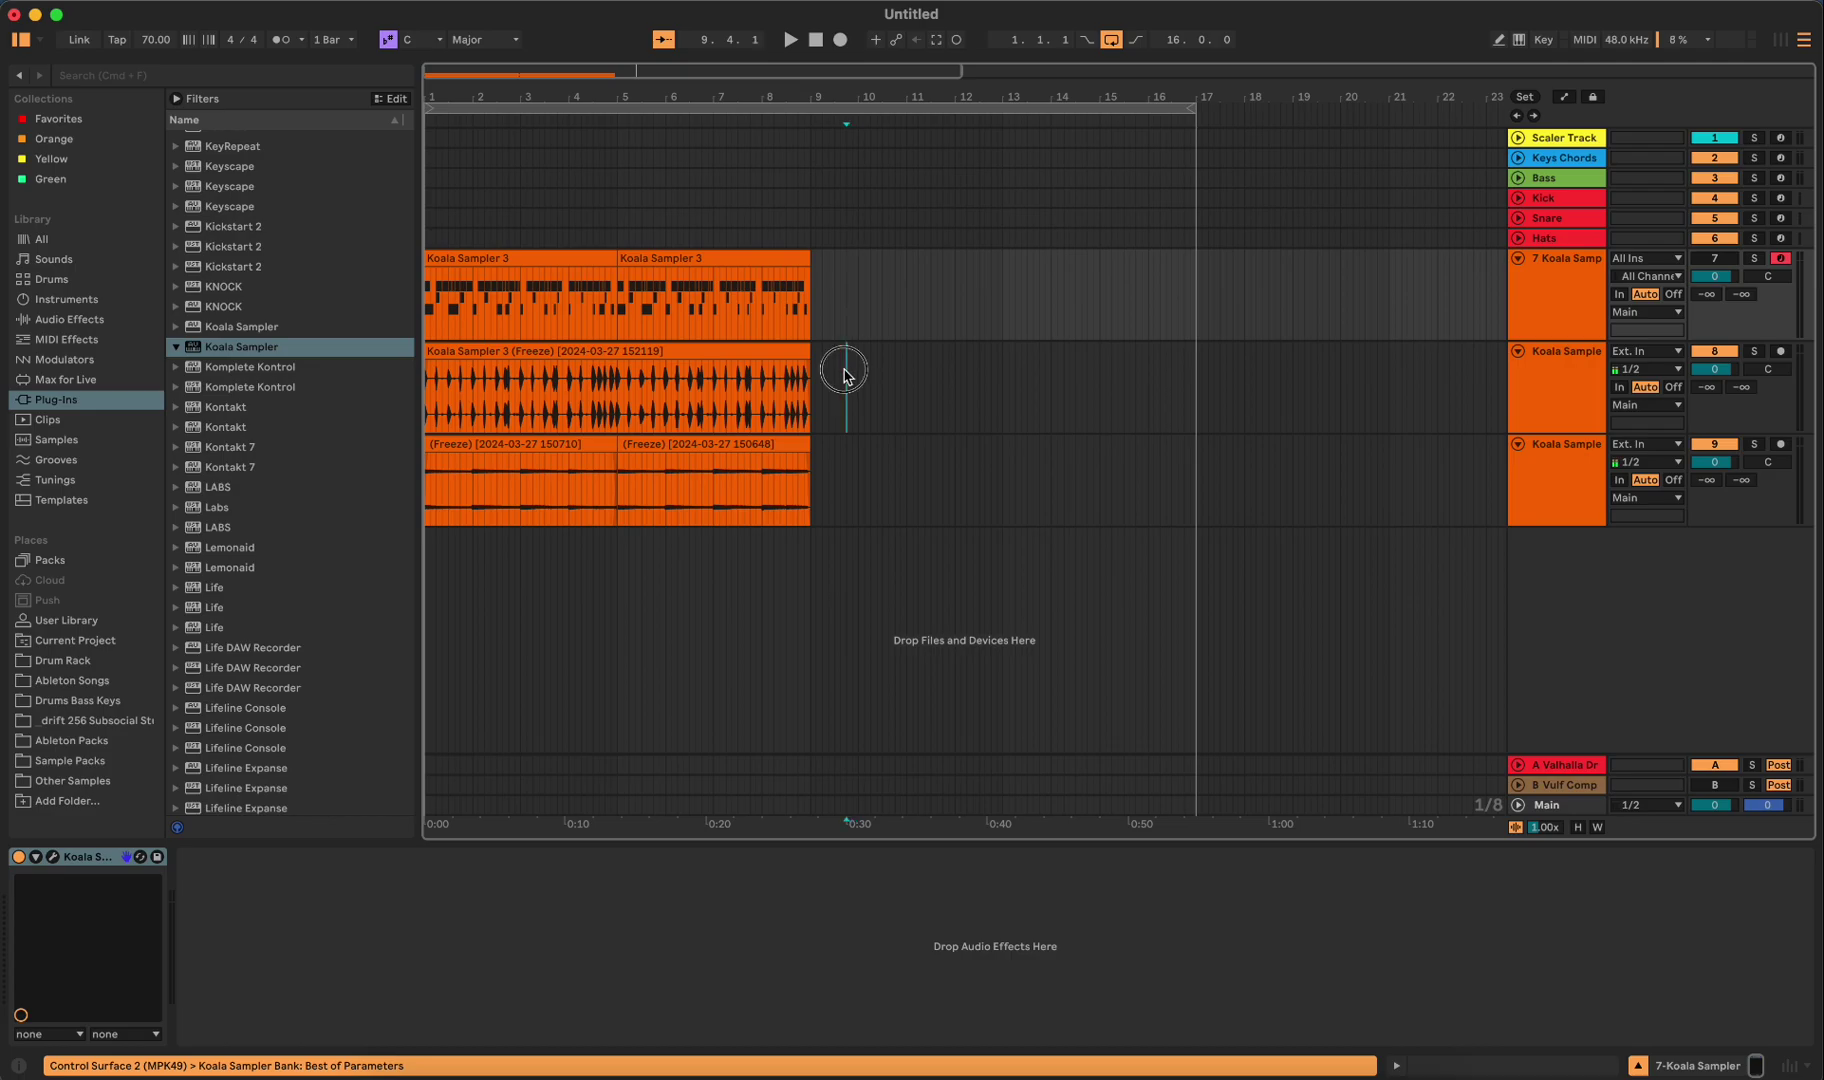
click(826, 307)
click(53, 856)
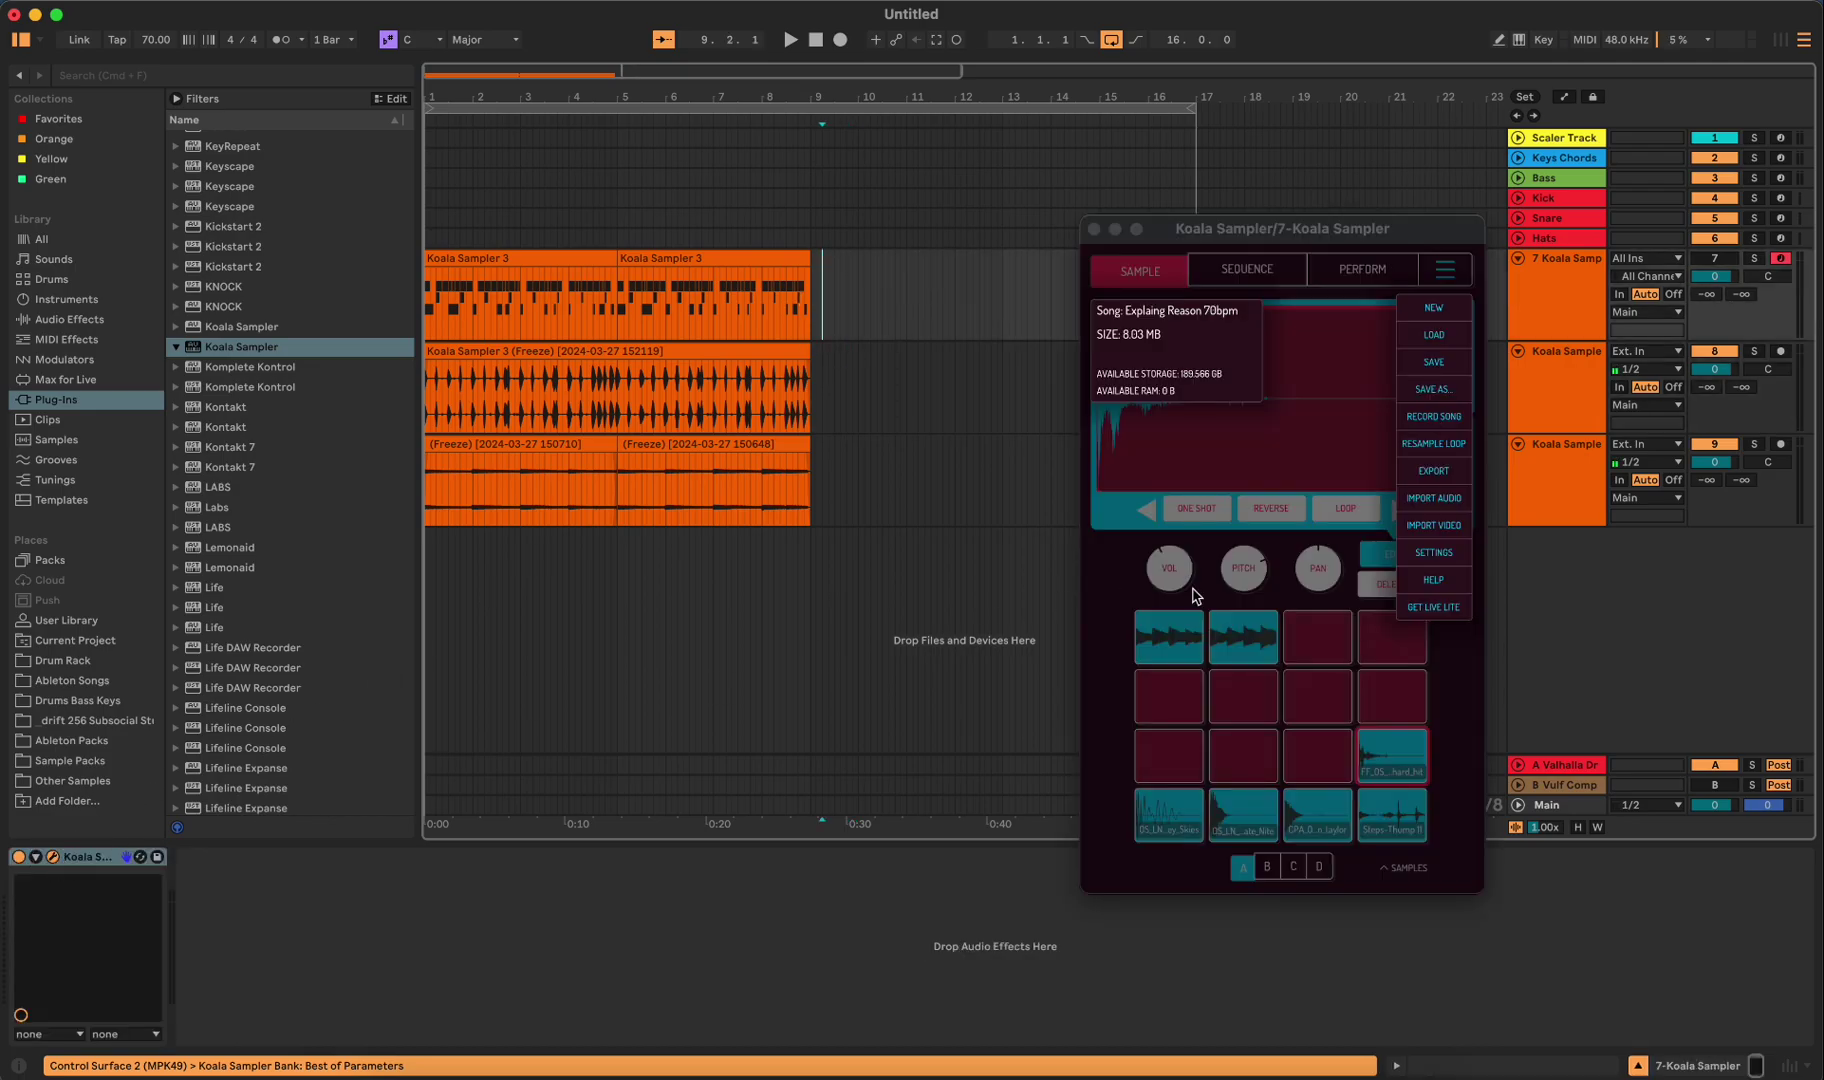
click(1340, 560)
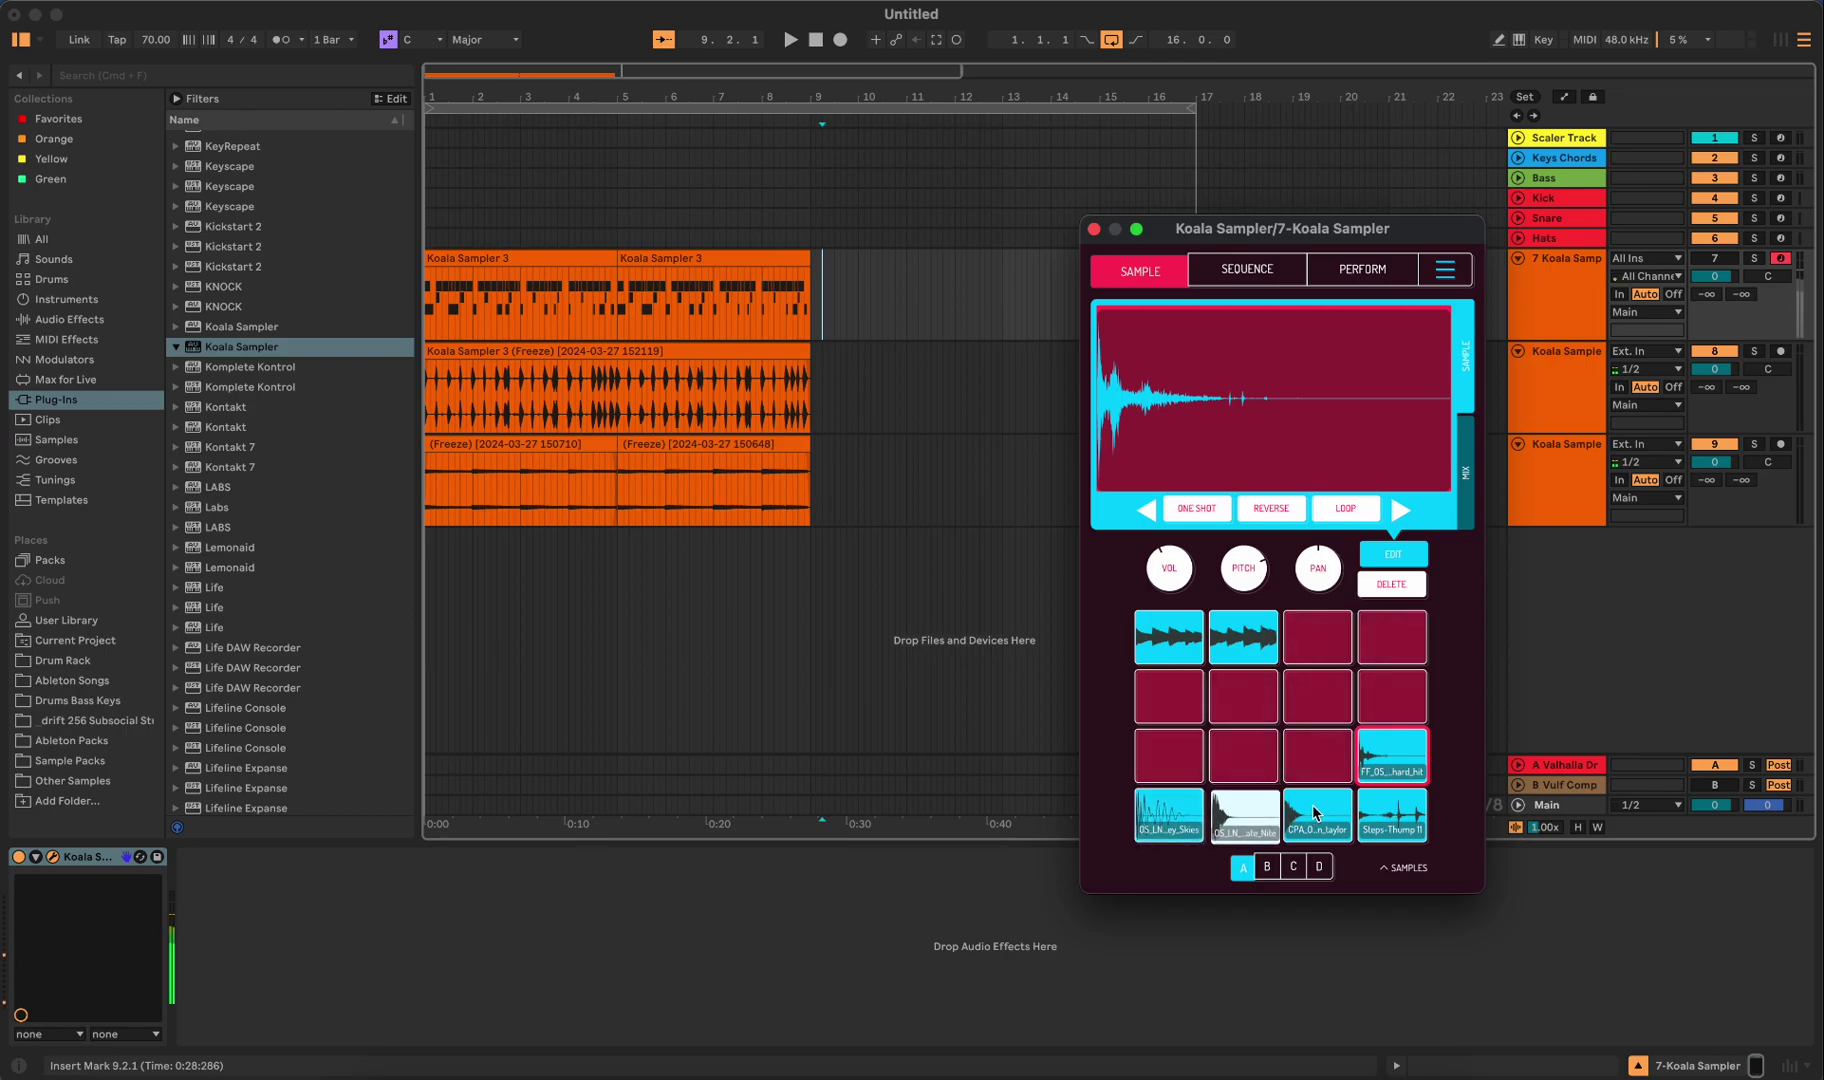
- Set Koala's sequencer pad mode to Note Repeat with VEL modulation
click(1232, 271)
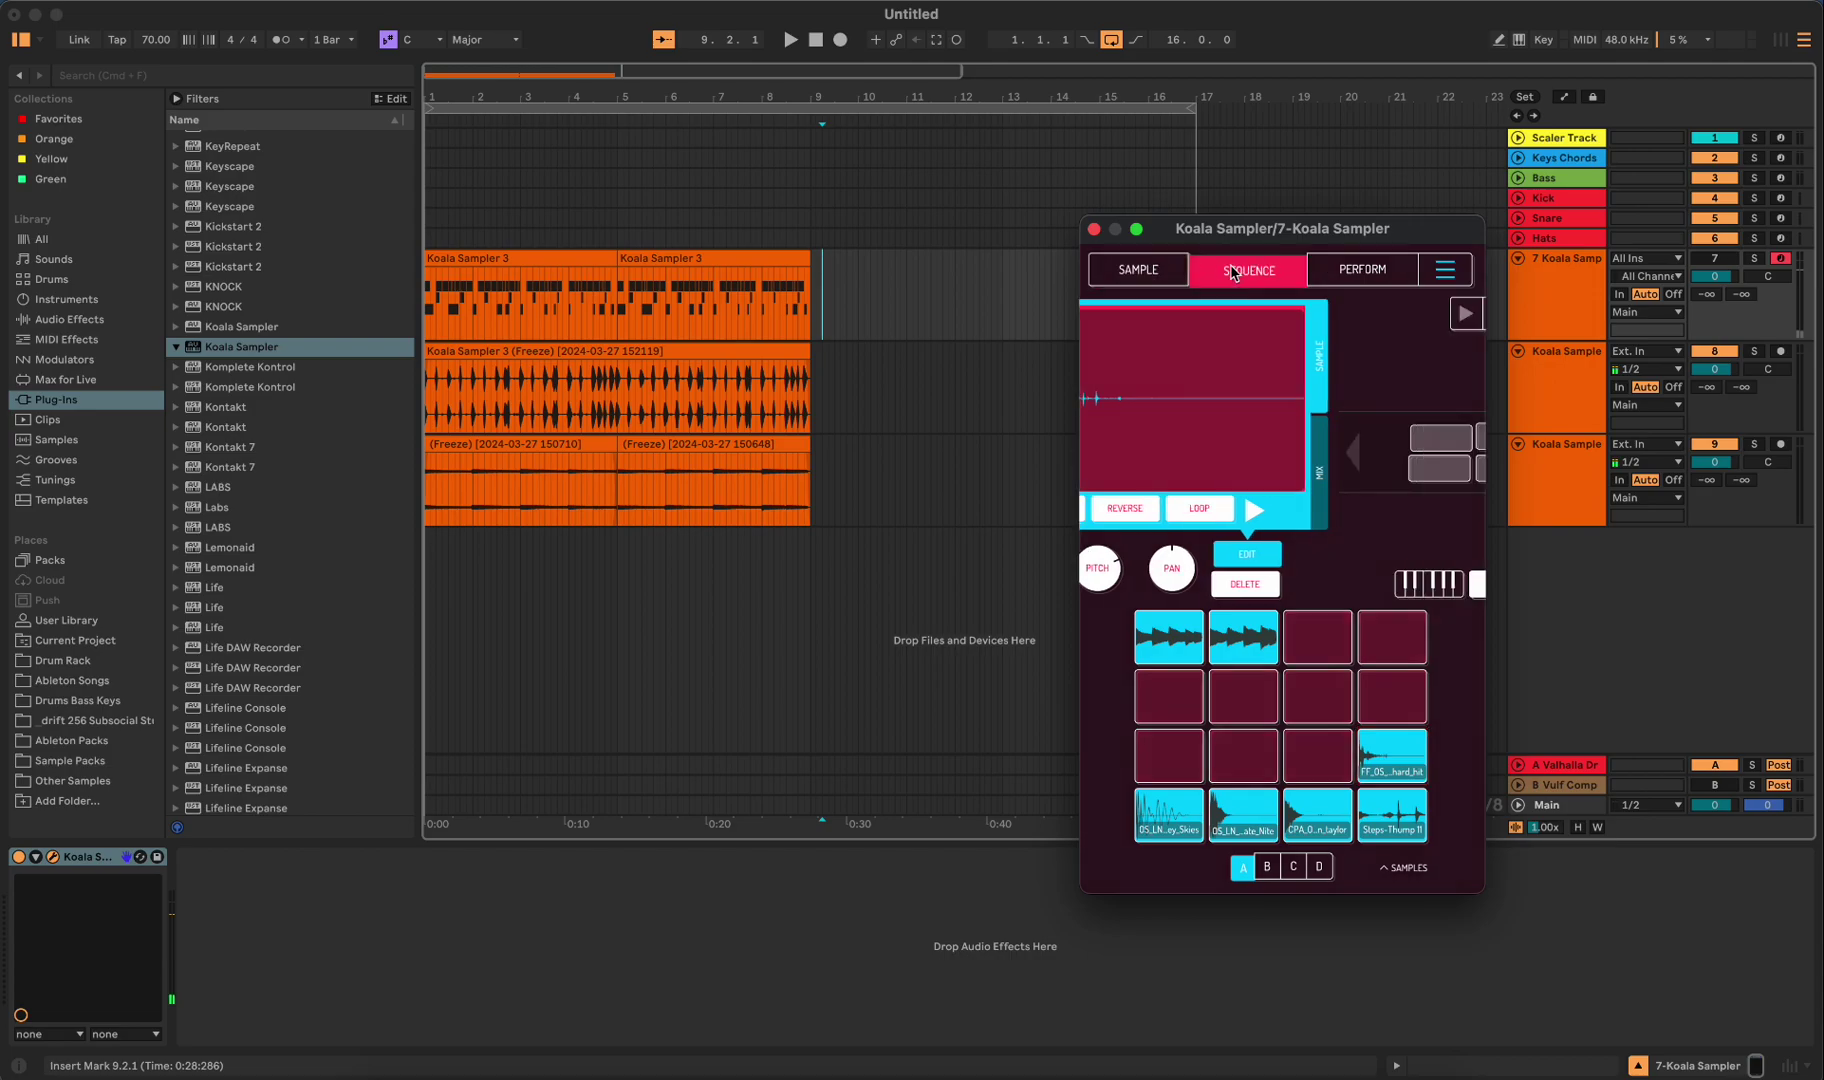
click(1160, 584)
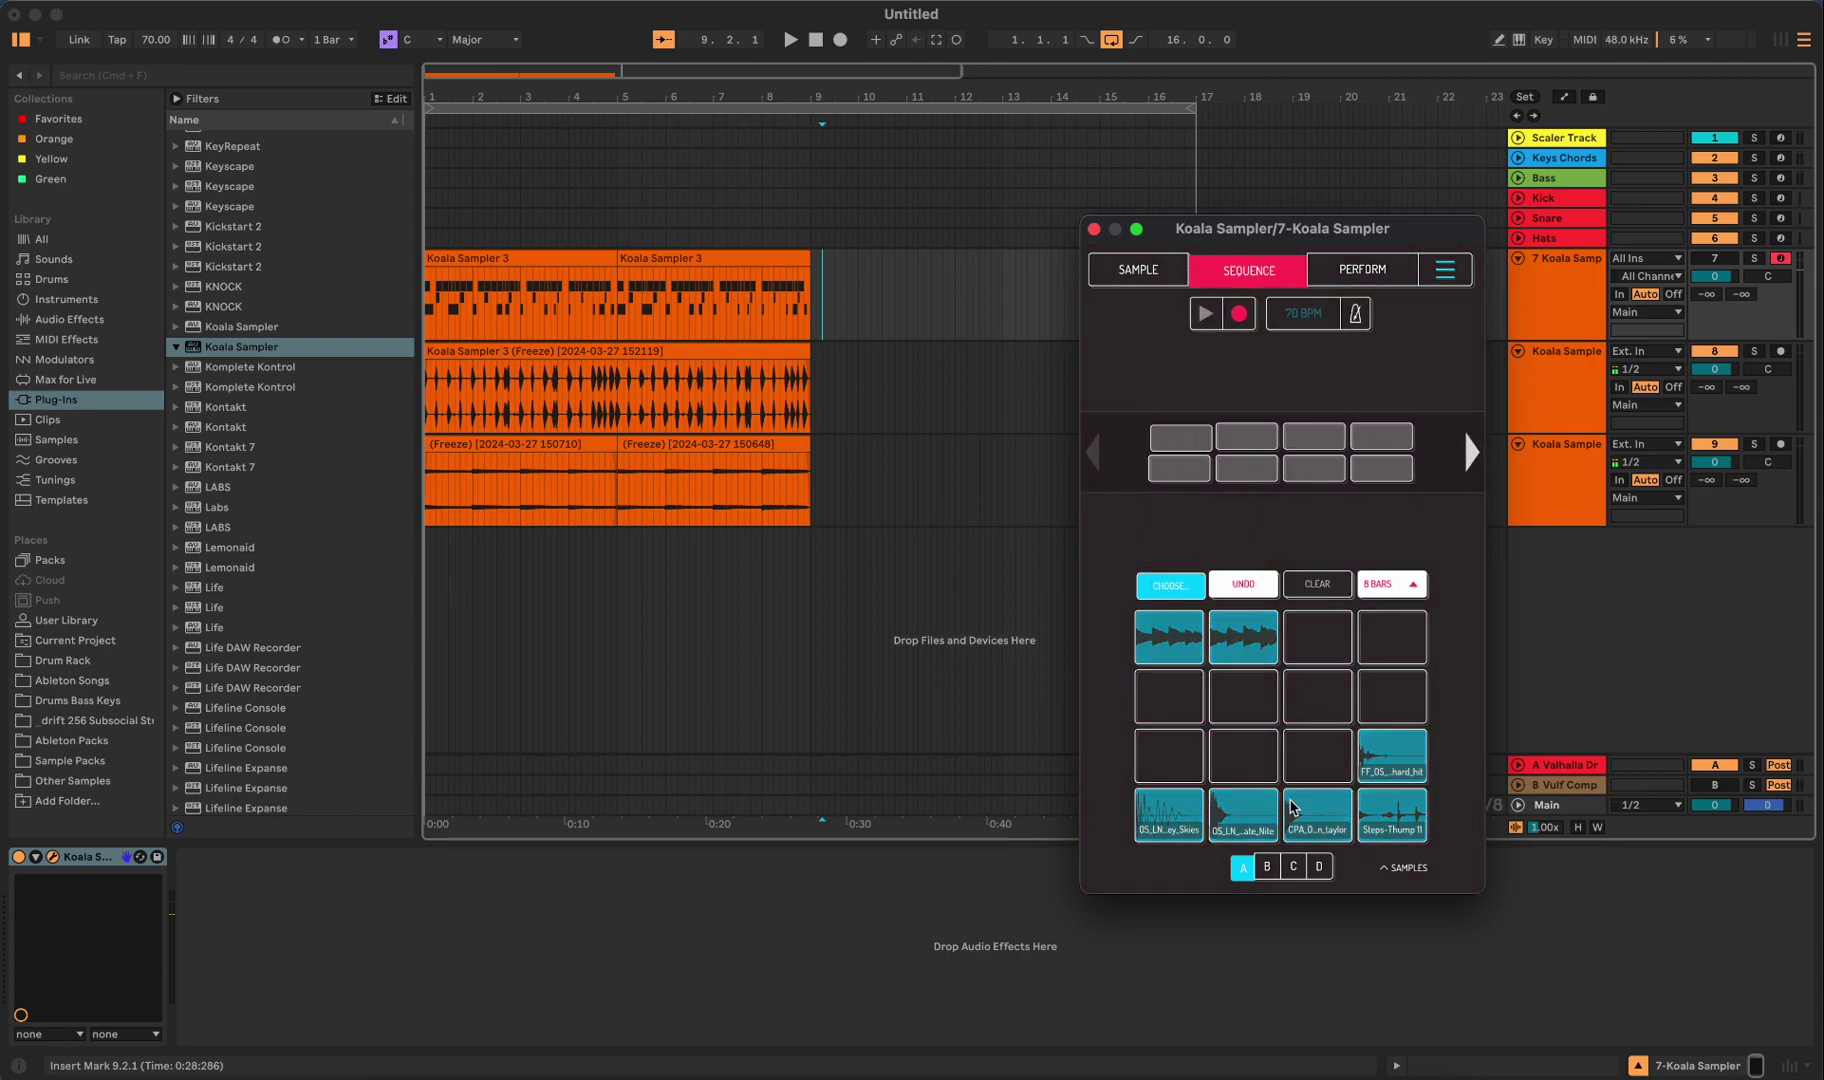
click(1191, 586)
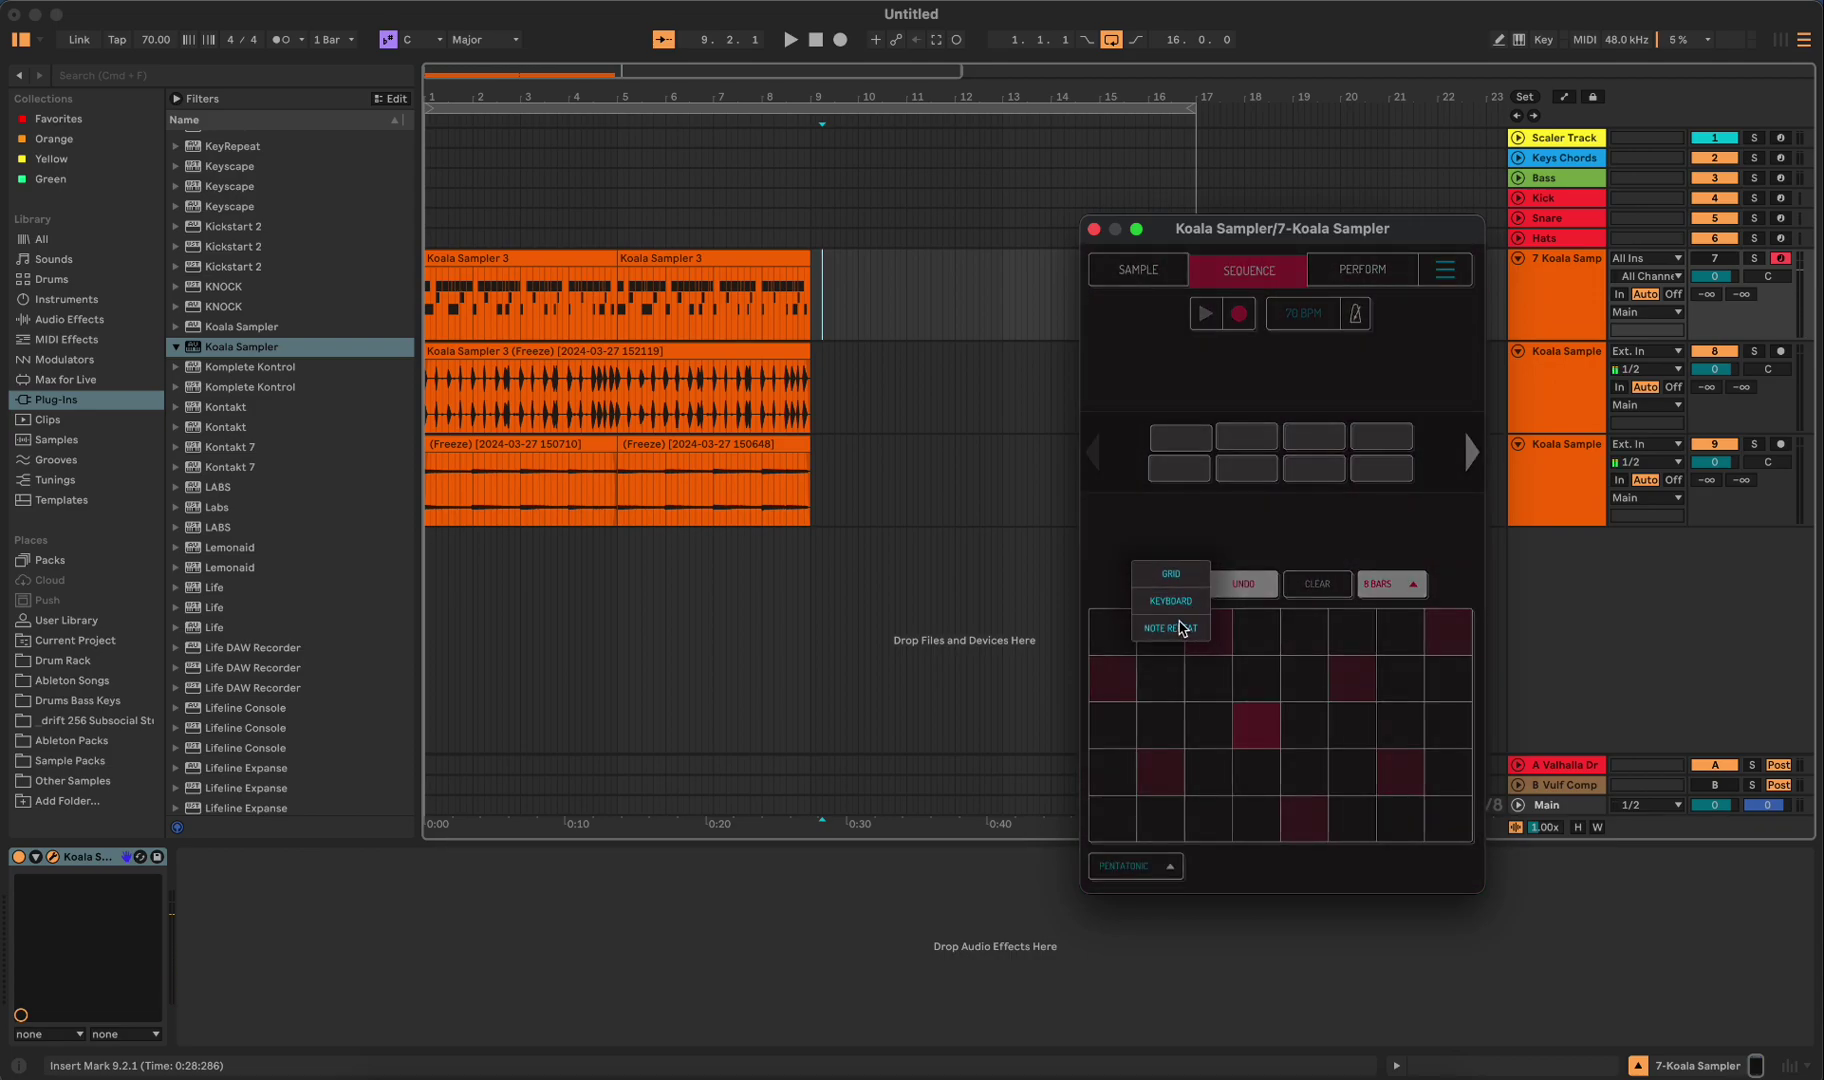
click(1182, 628)
click(1262, 867)
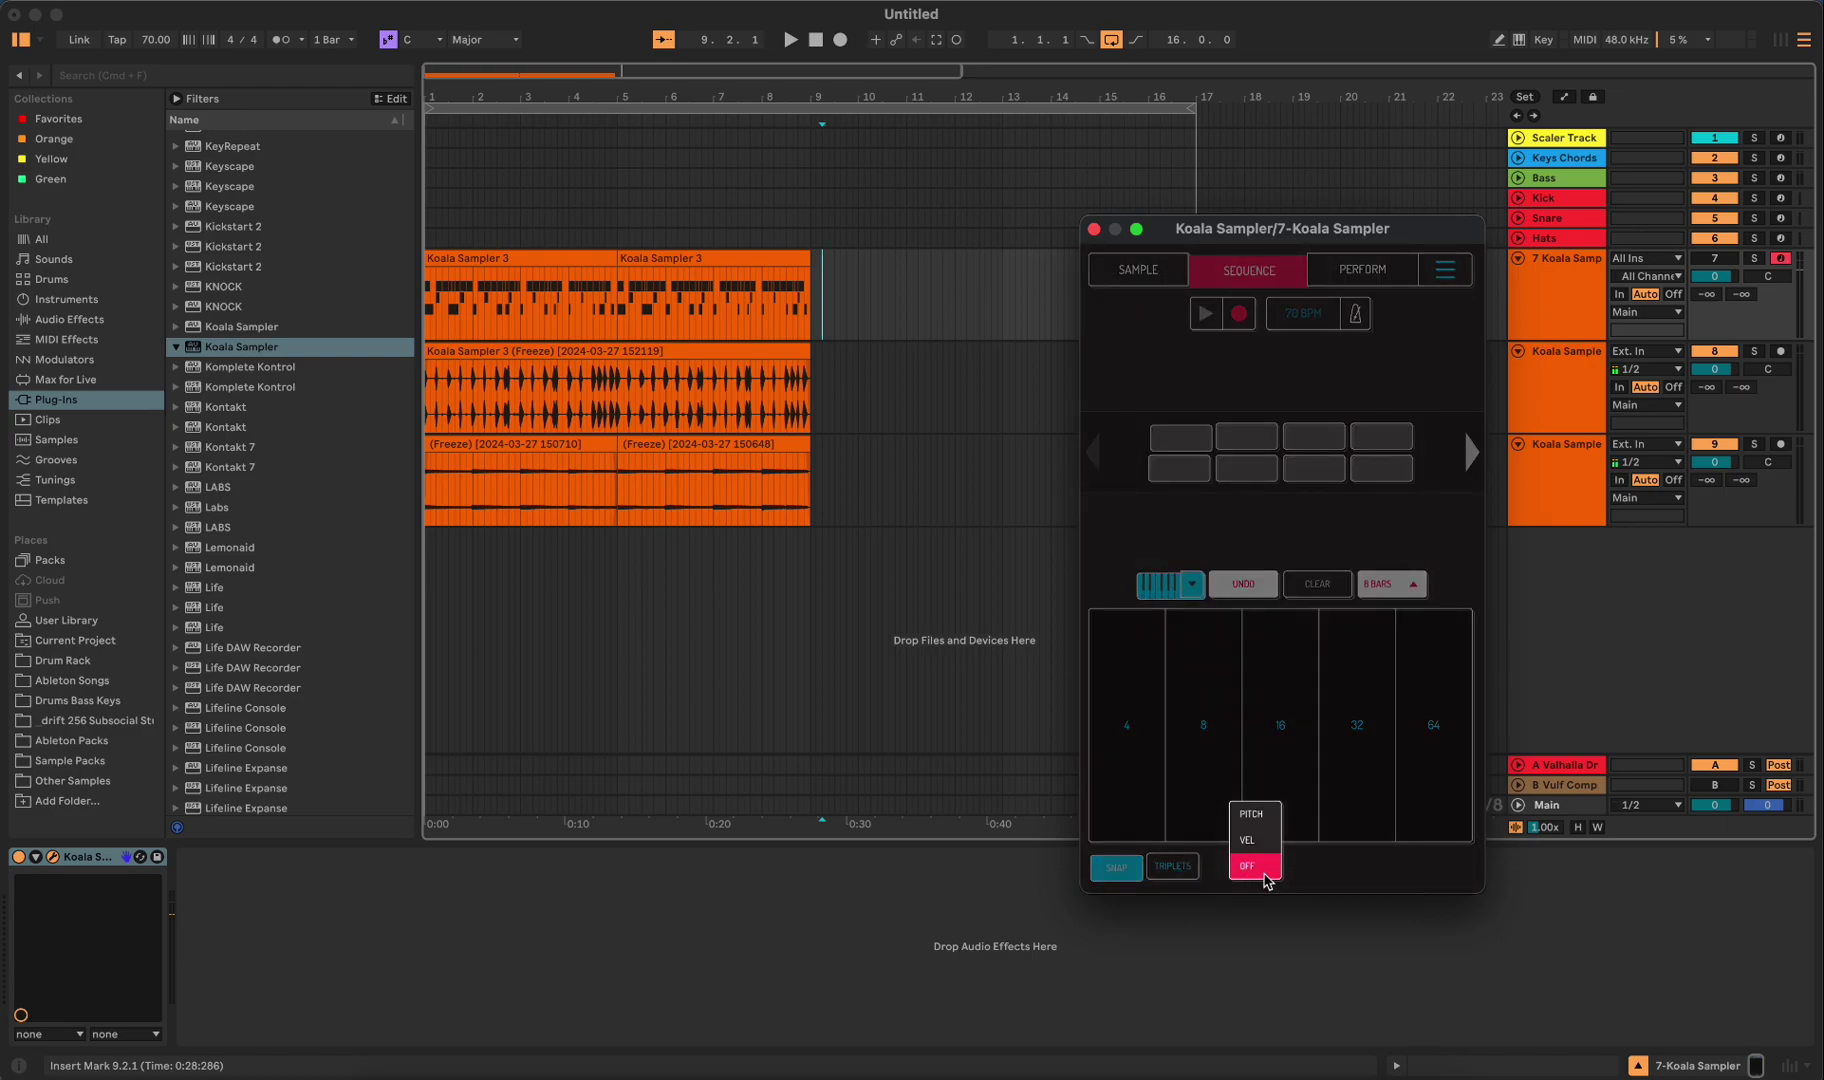
click(1250, 840)
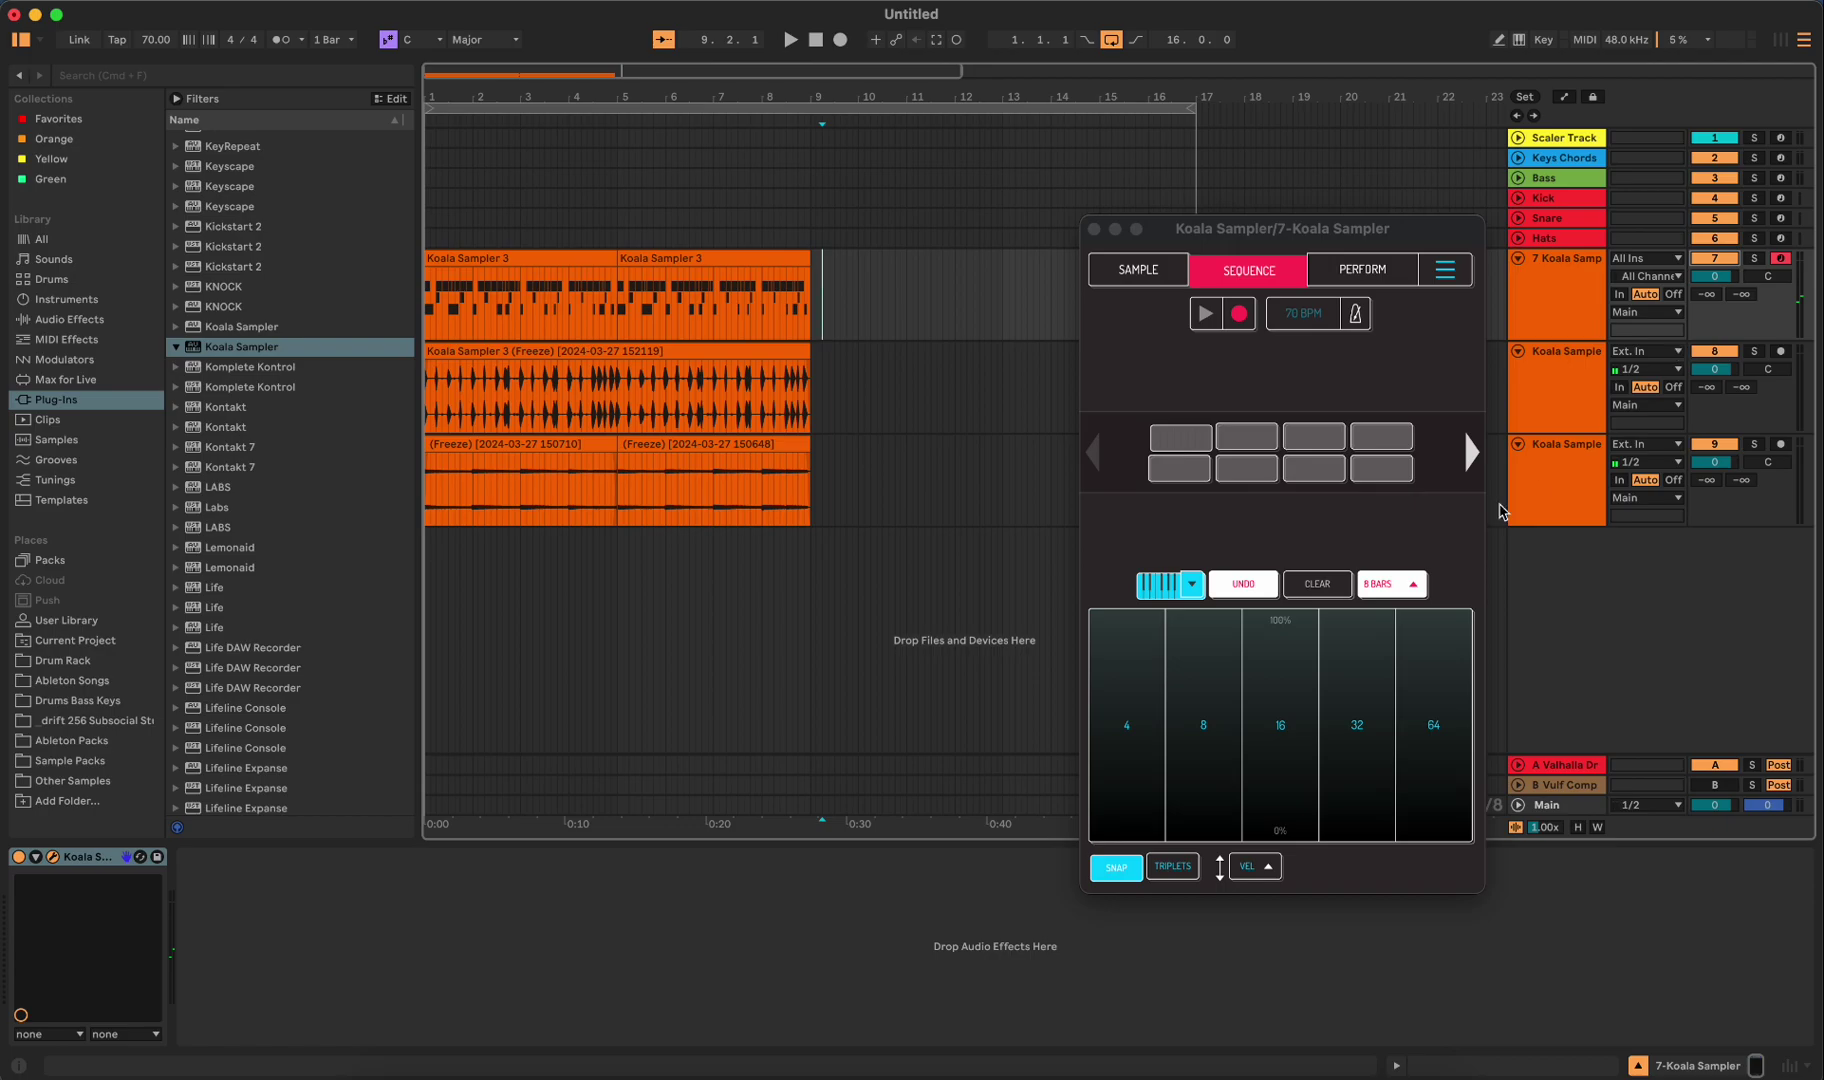
- Test note repeats, varying velocity and switching between 16th and 8th notes
click(1303, 740)
drag(1303, 740, 1276, 830)
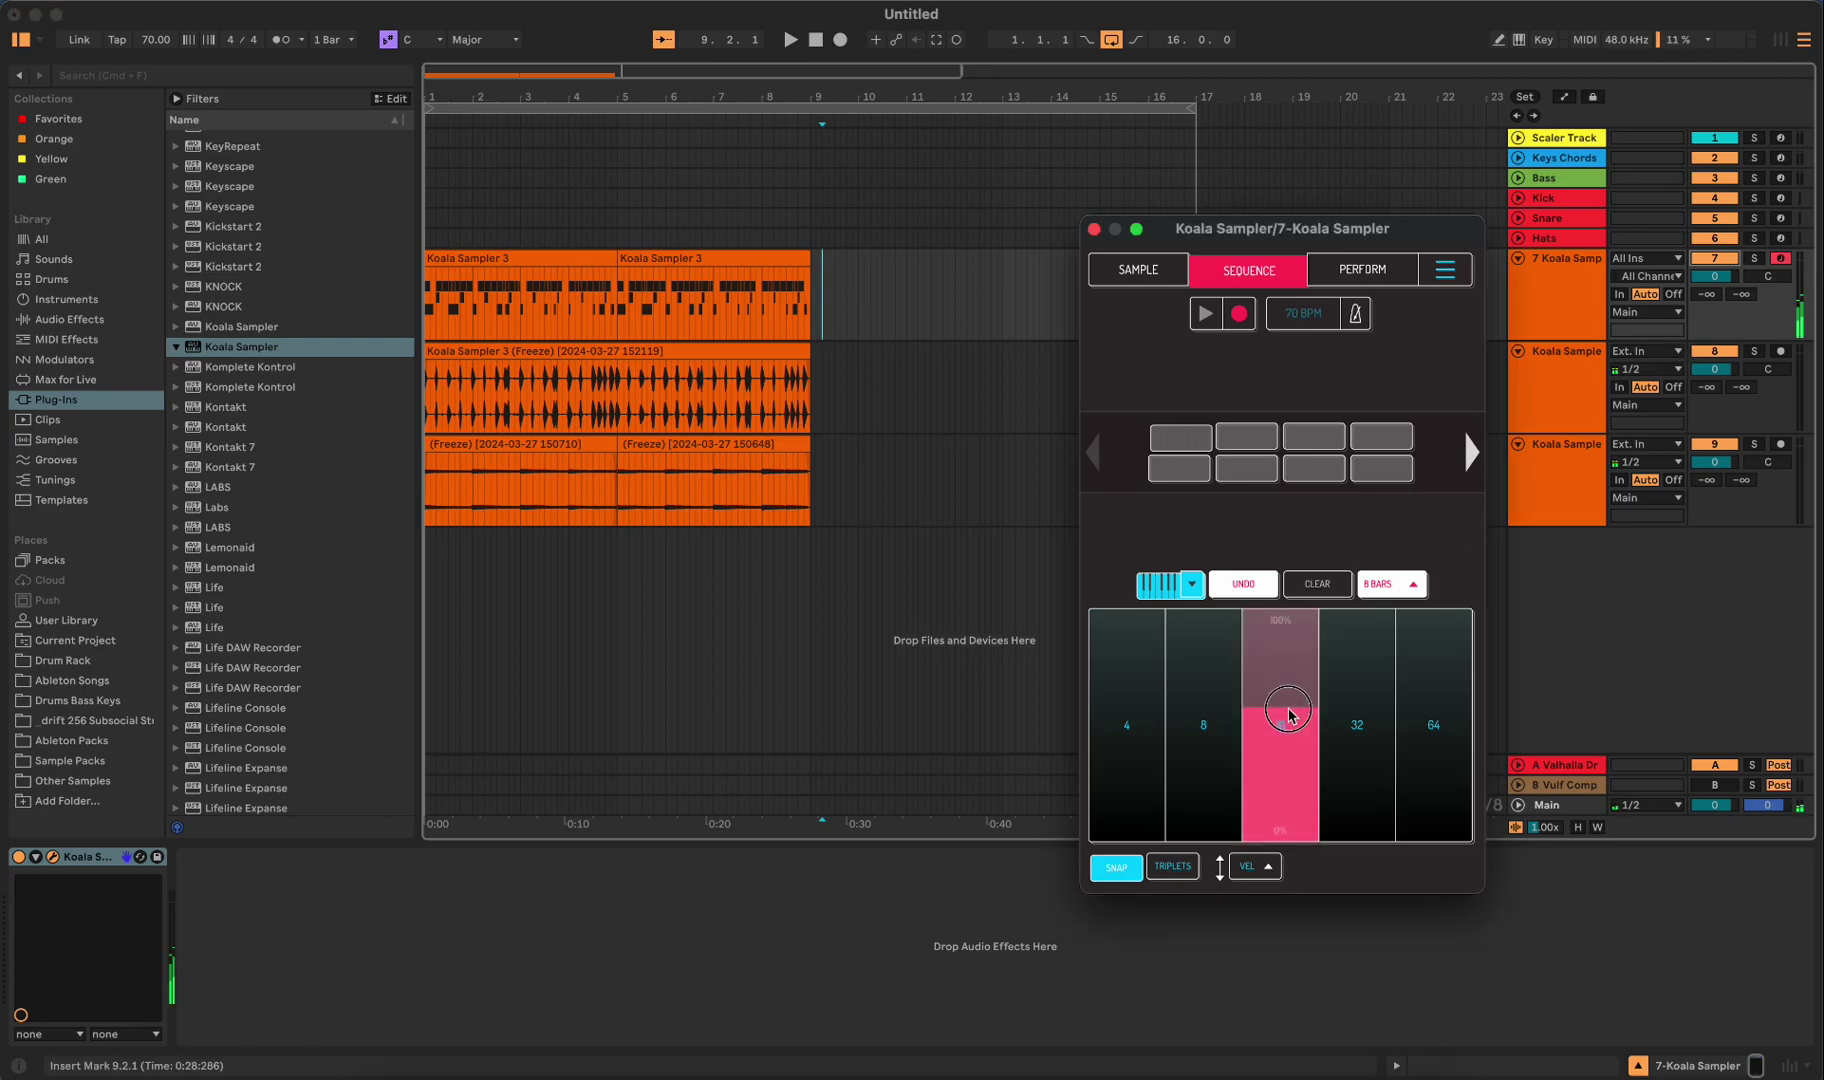
drag(1197, 765, 1355, 745)
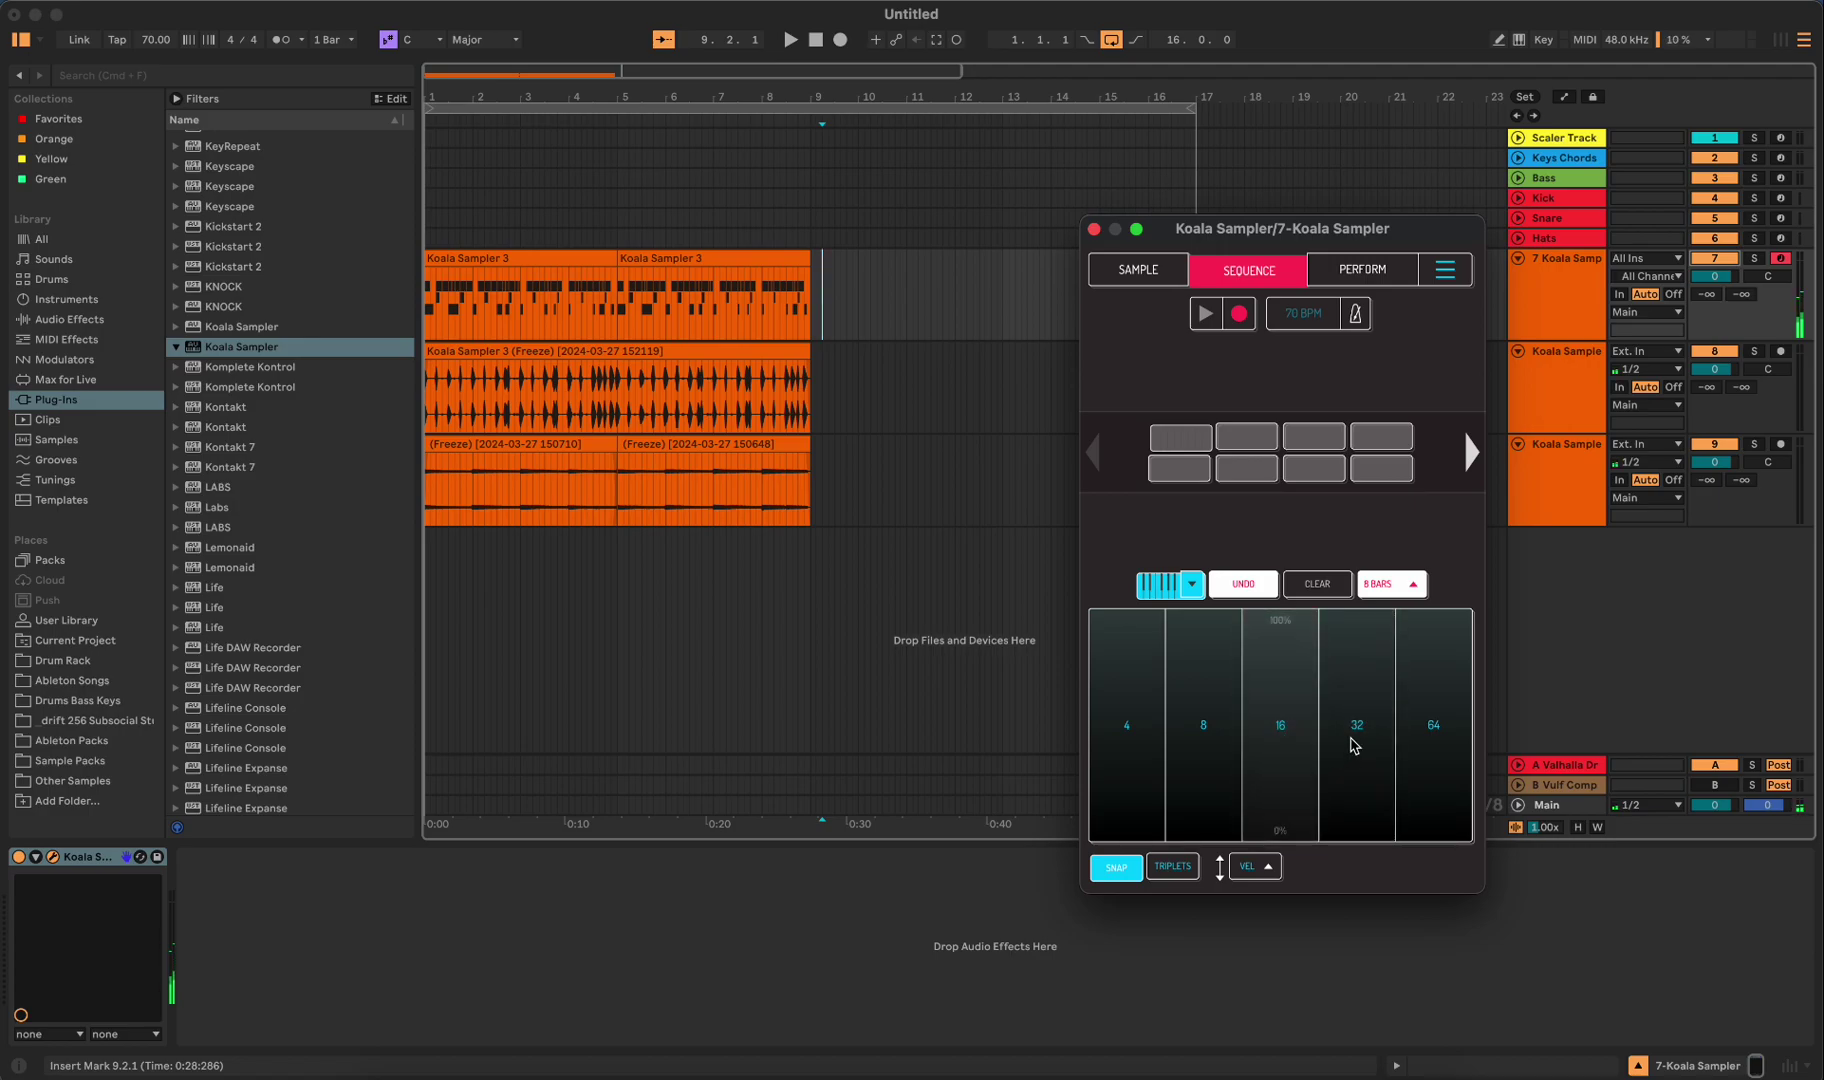
click(1094, 230)
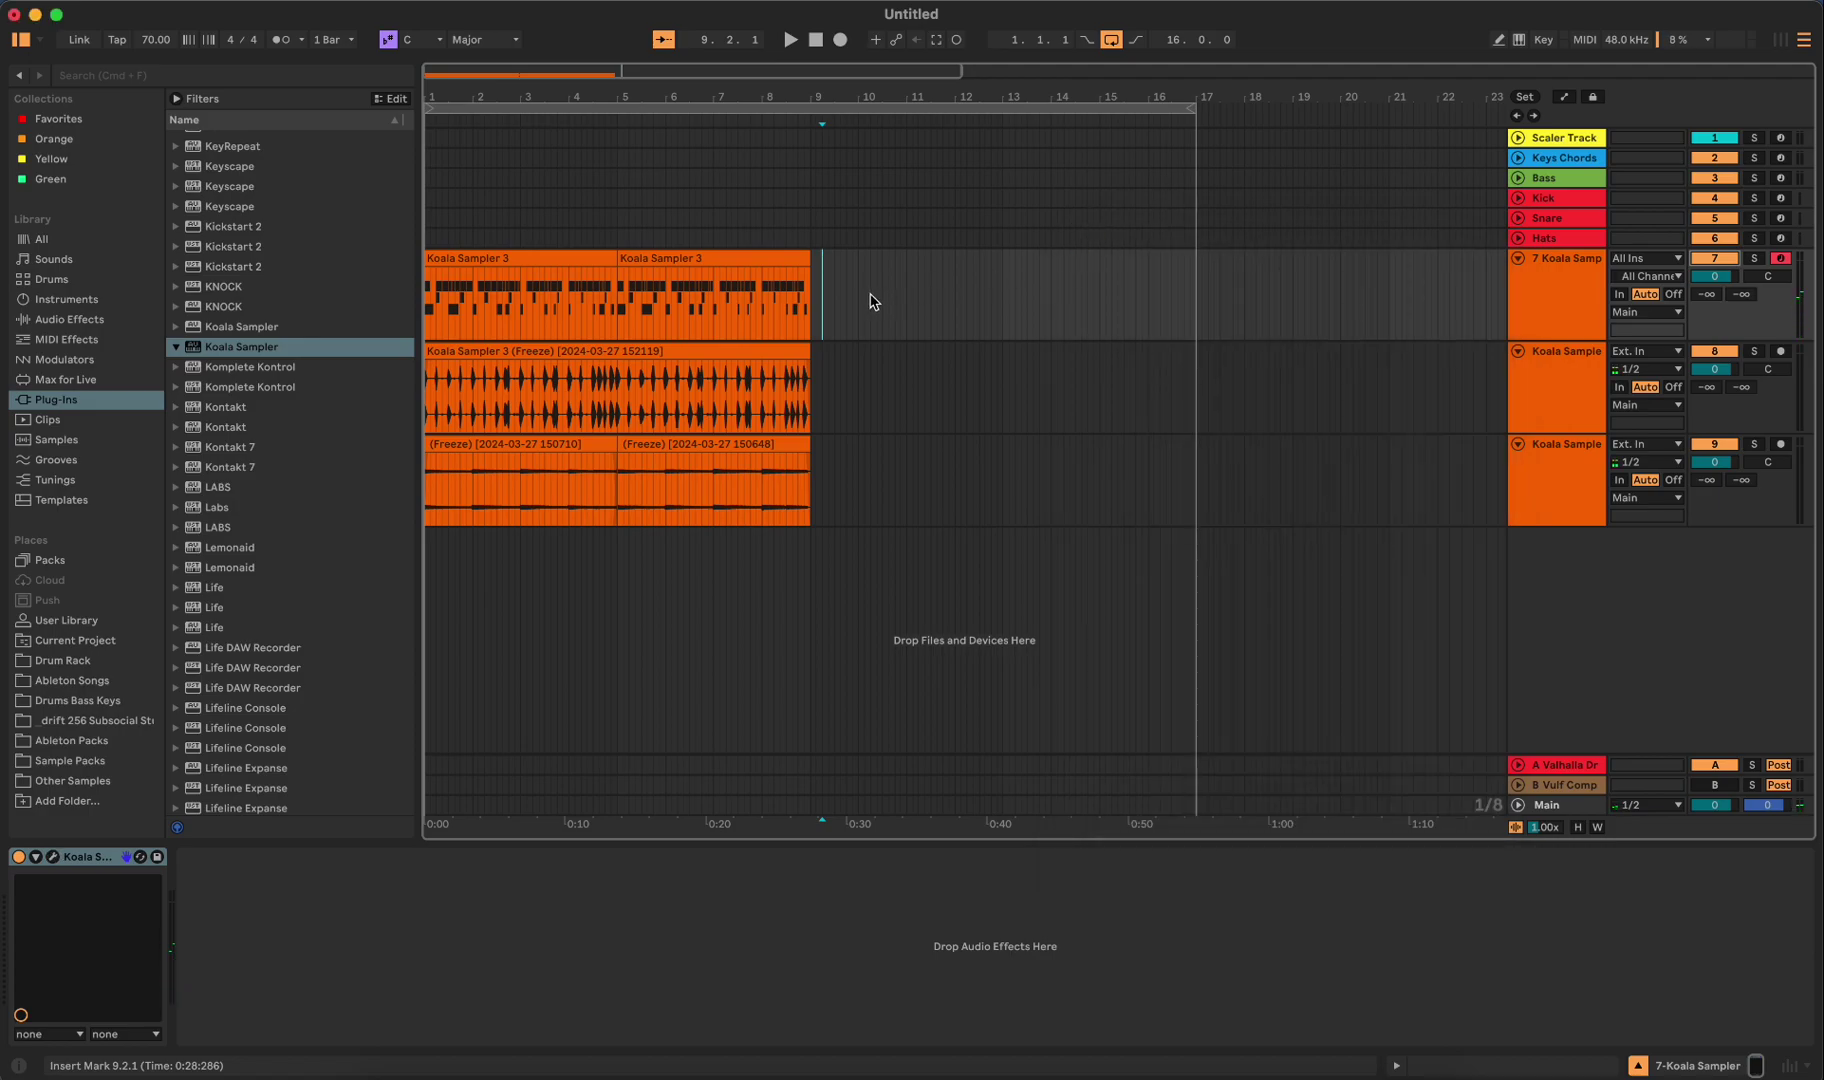